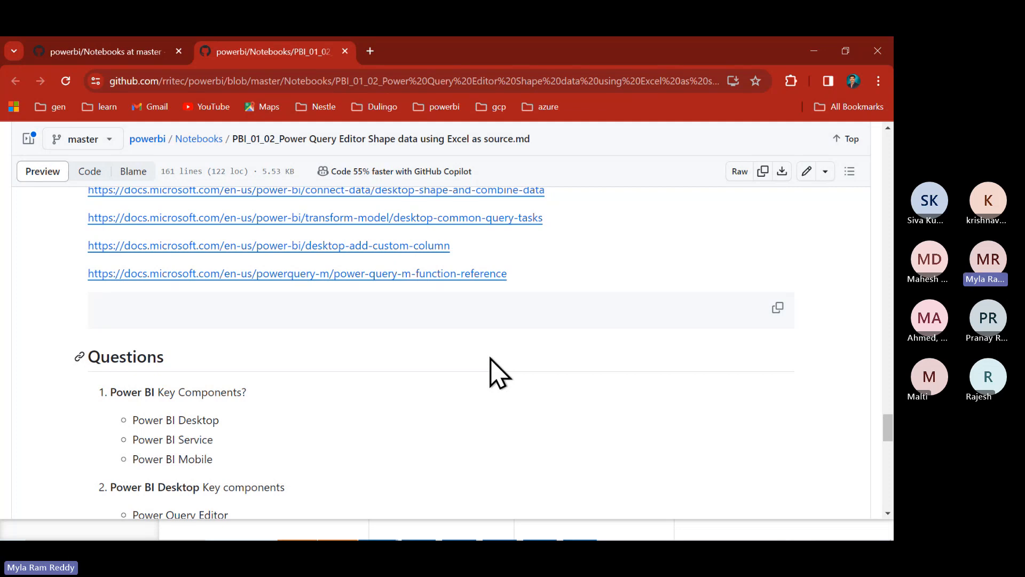
# Step: Show the outline of the Power Query Editor notebook and jump to its Questions section
pyautogui.click(851, 171)
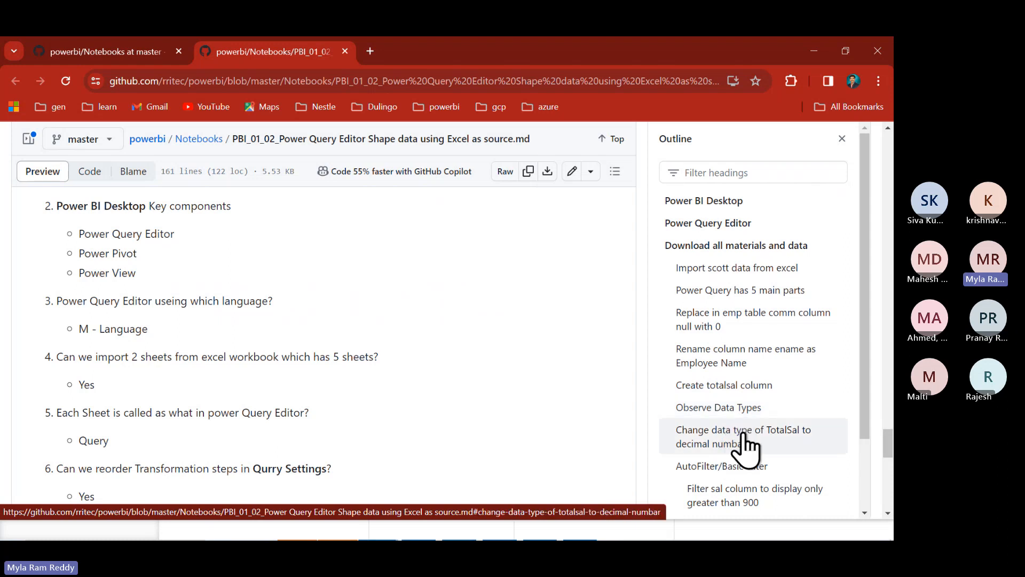
pyautogui.scroll(-2, 739, 488)
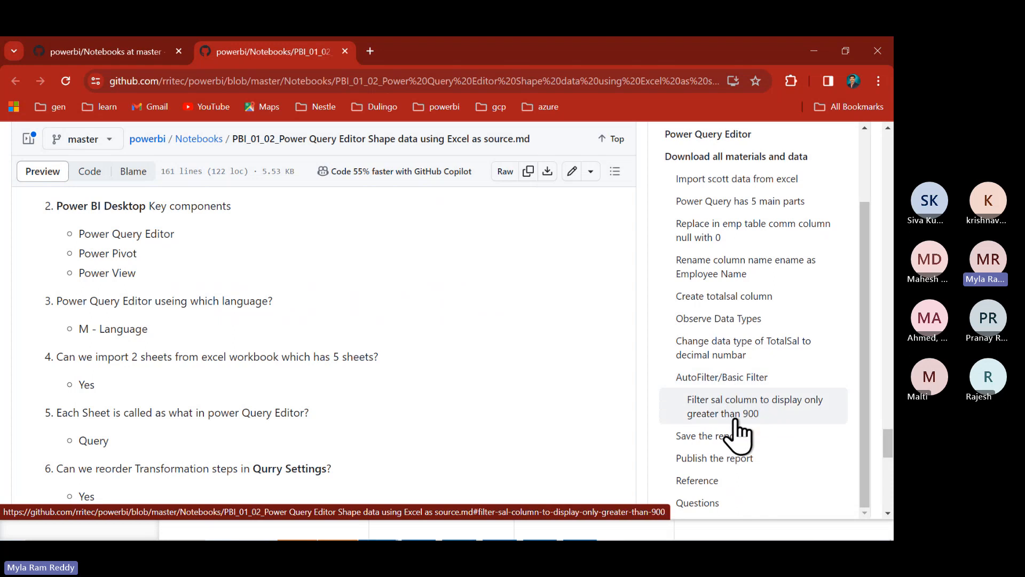
pyautogui.scroll(-2, 723, 442)
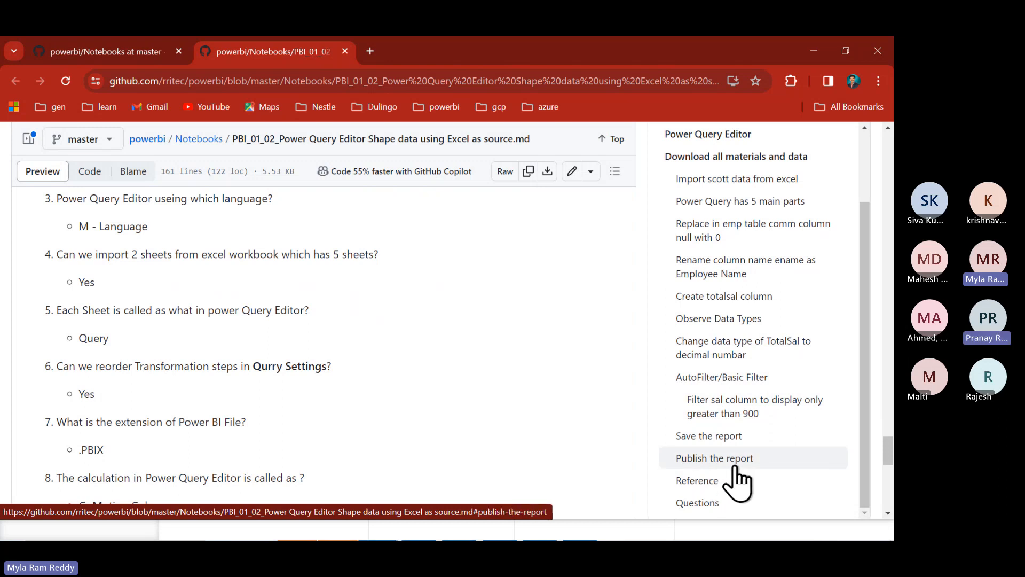
pyautogui.click(698, 503)
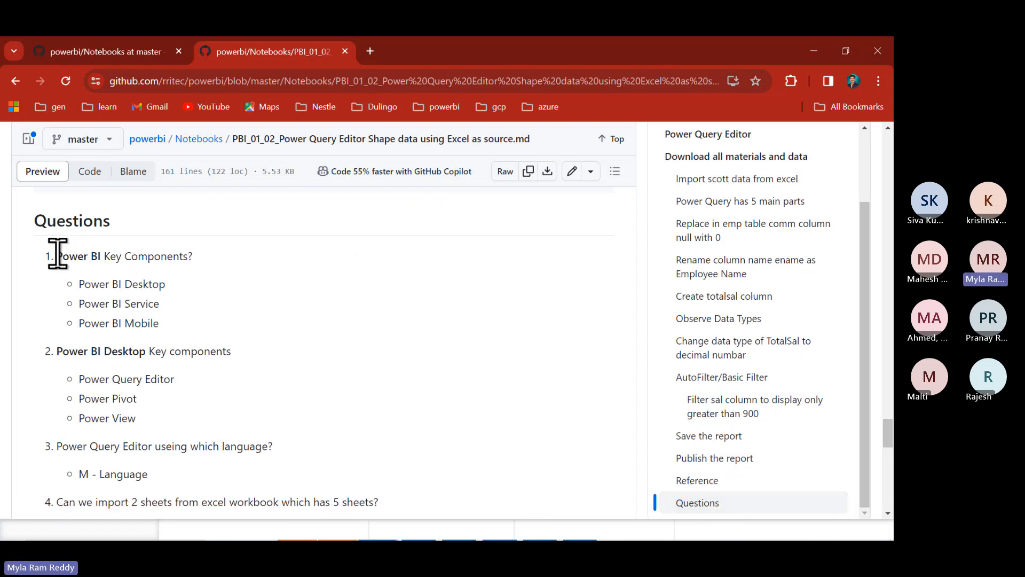
# Step: Review questions 1 to 4 with their answers, highlighting each on key components, the Power Query language and importing Excel sheets
pyautogui.moveTo(57, 256); pyautogui.dragTo(164, 320)
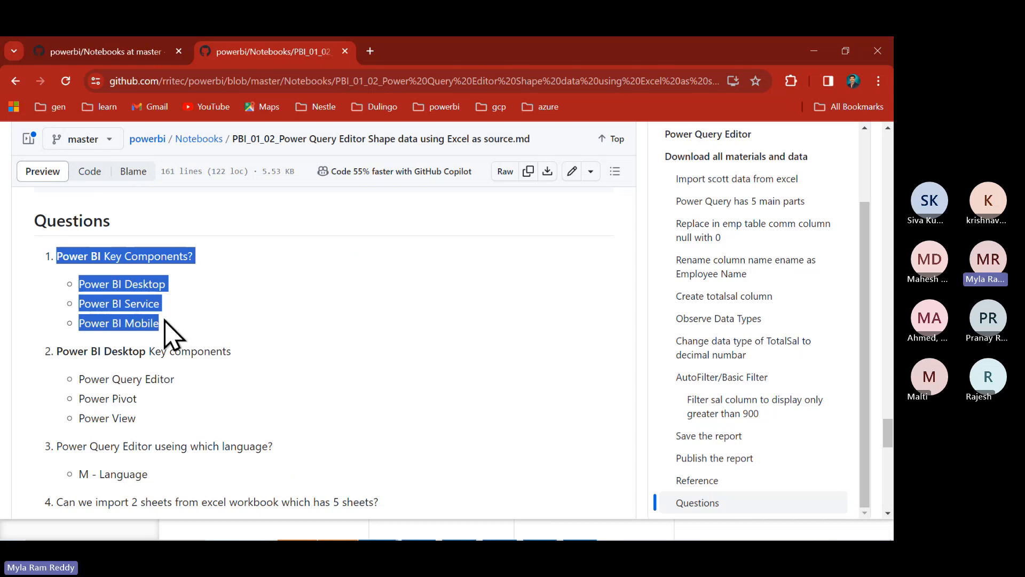
pyautogui.hotkey('alt', 'Tab')
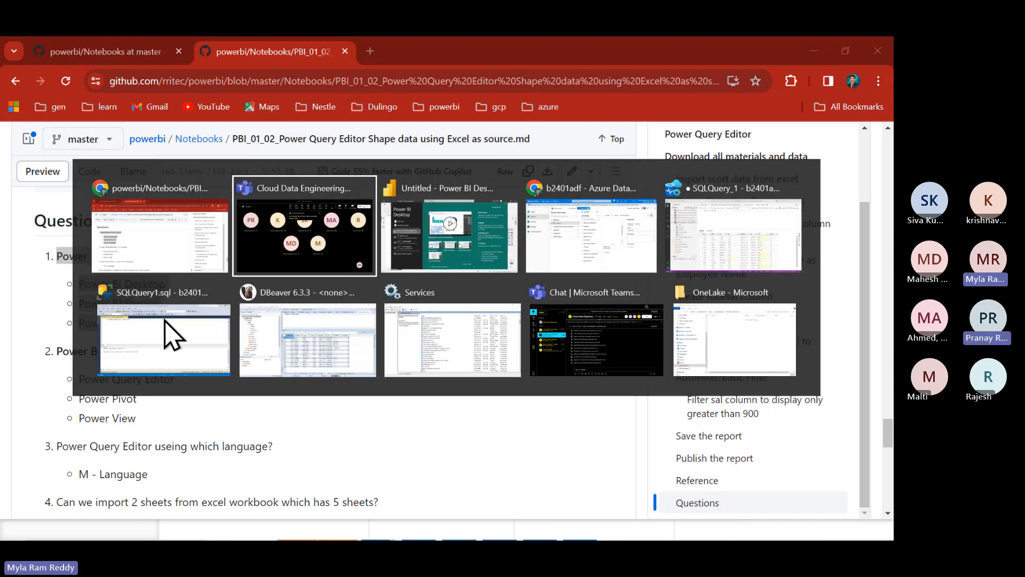
pyautogui.hotkey('alt', 'Tab')
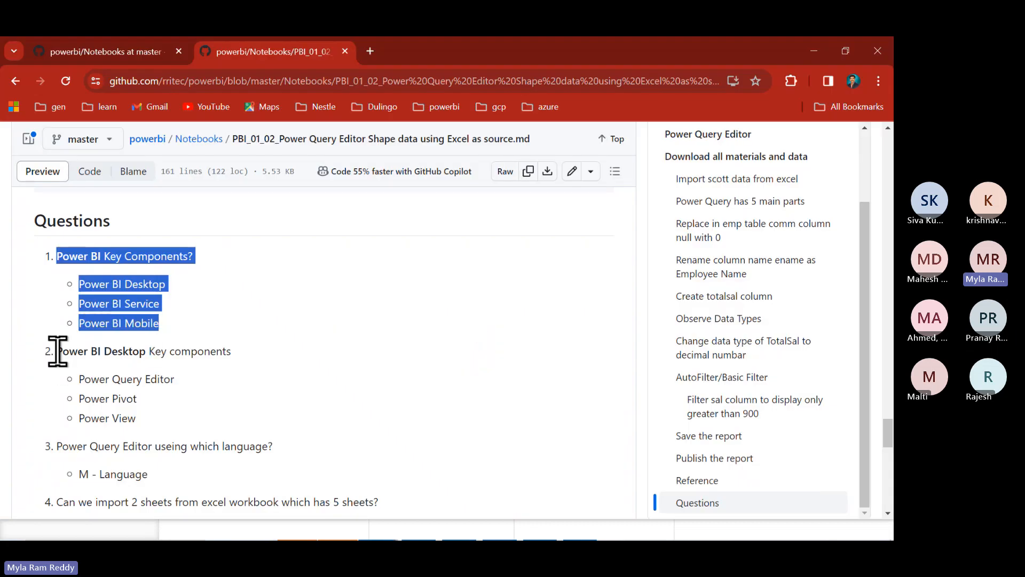
pyautogui.moveTo(57, 351); pyautogui.dragTo(152, 427)
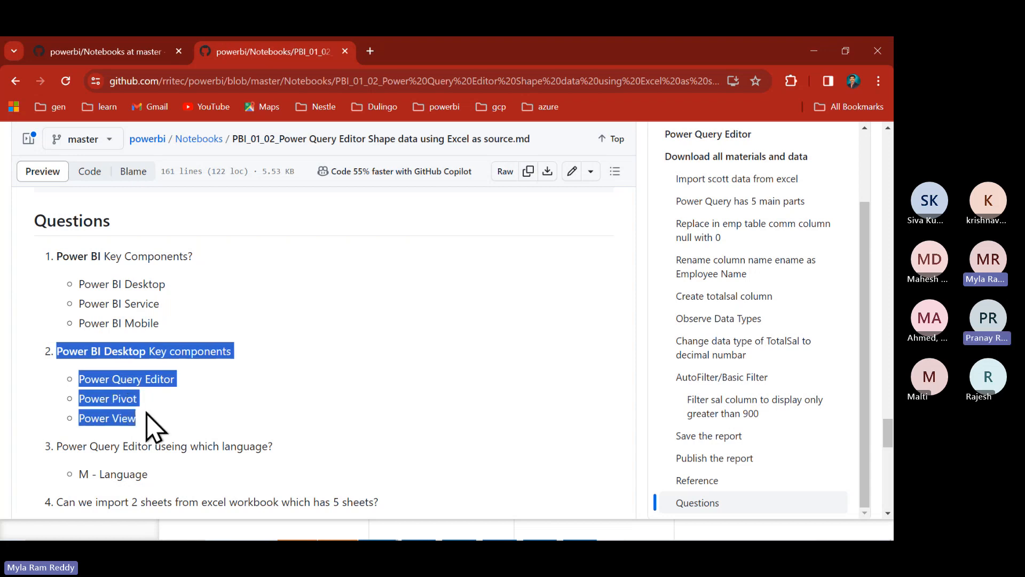
pyautogui.scroll(-3, 152, 427)
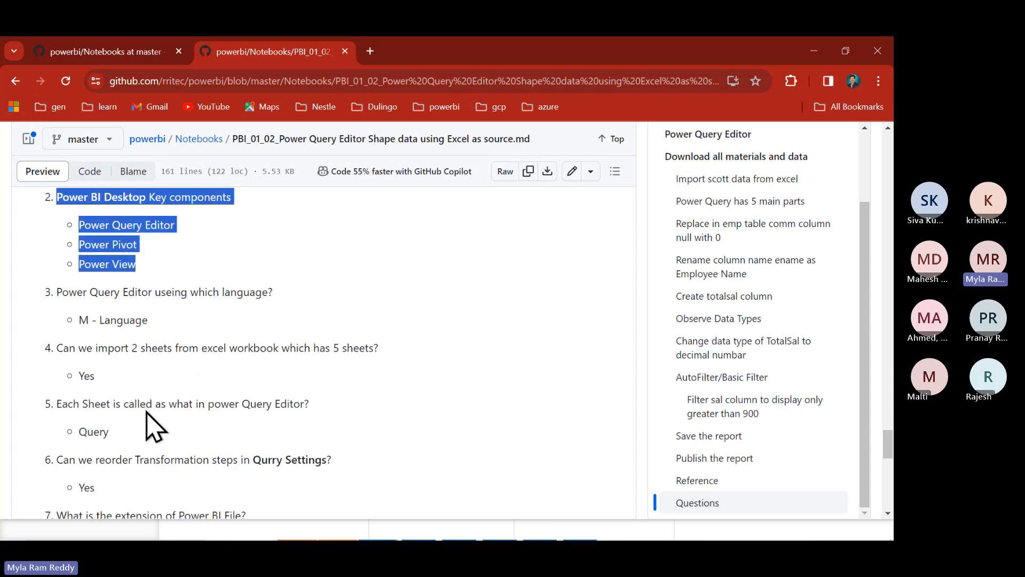
pyautogui.moveTo(57, 288); pyautogui.dragTo(149, 318)
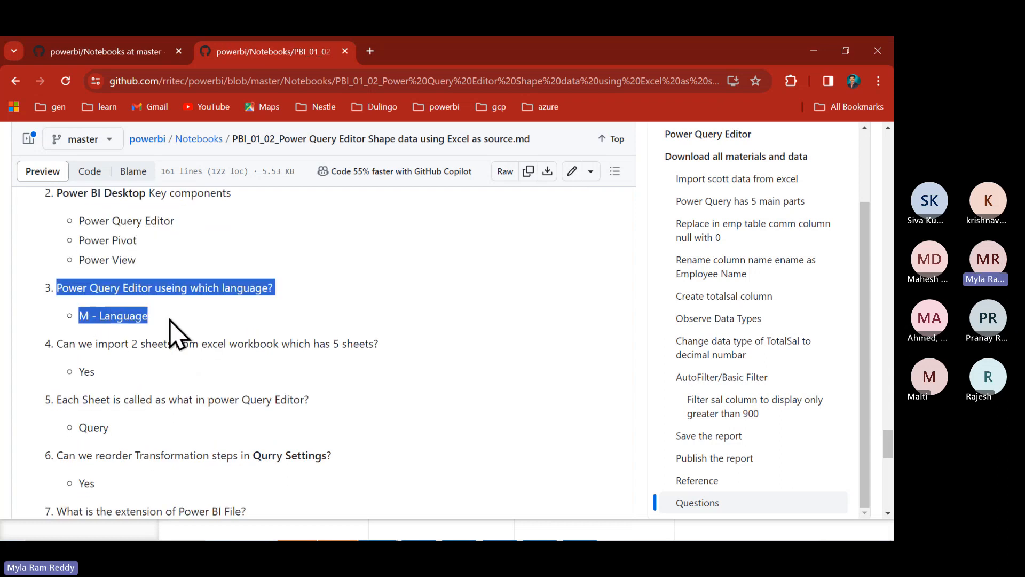
pyautogui.moveTo(57, 343); pyautogui.dragTo(152, 355)
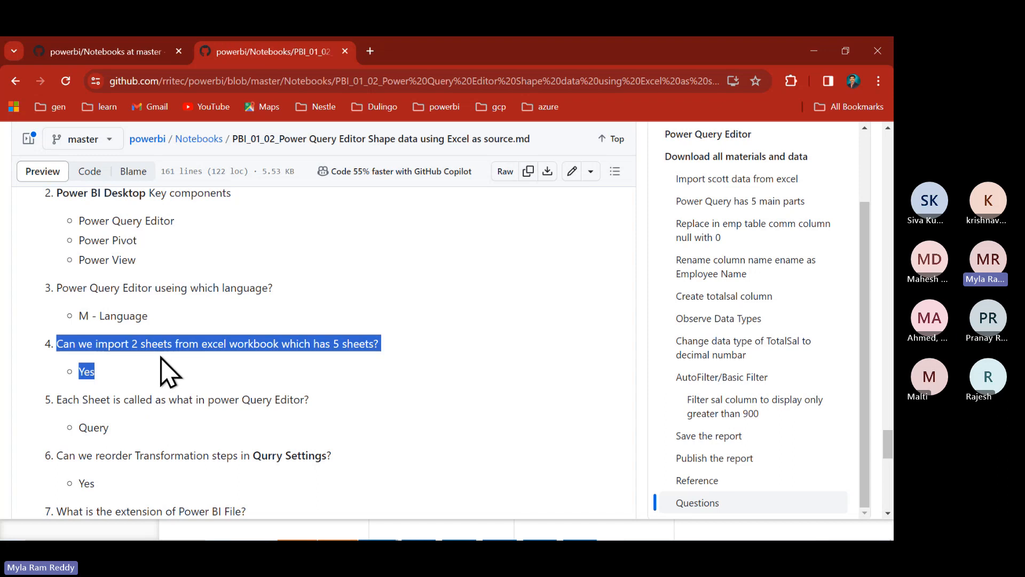
# Step: Review questions 5 to 8, highlighting each on sheet naming, reordering transformation steps, the file extension and Power Query calculations
pyautogui.scroll(-2, 166, 370)
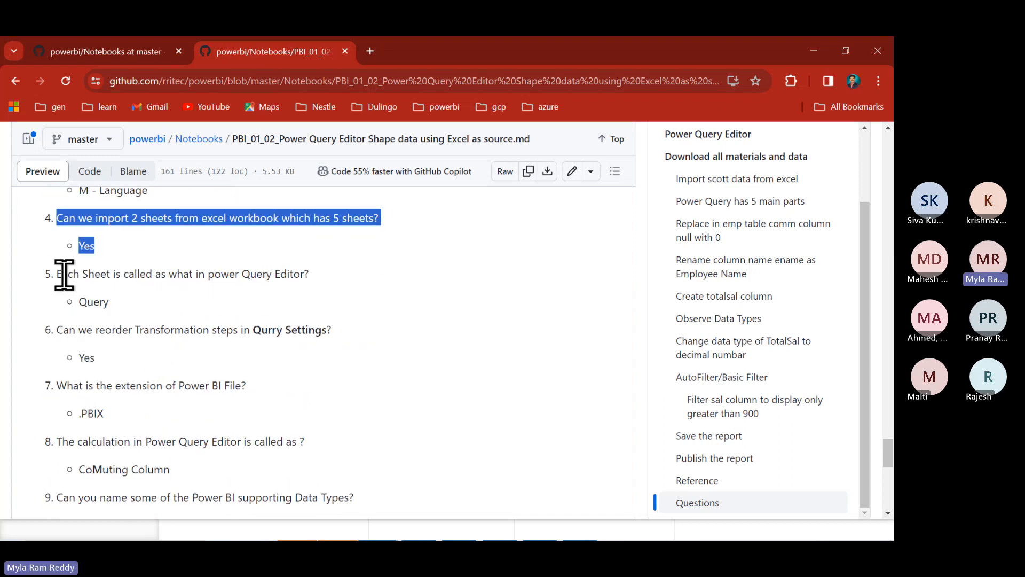
pyautogui.moveTo(56, 275); pyautogui.dragTo(138, 310)
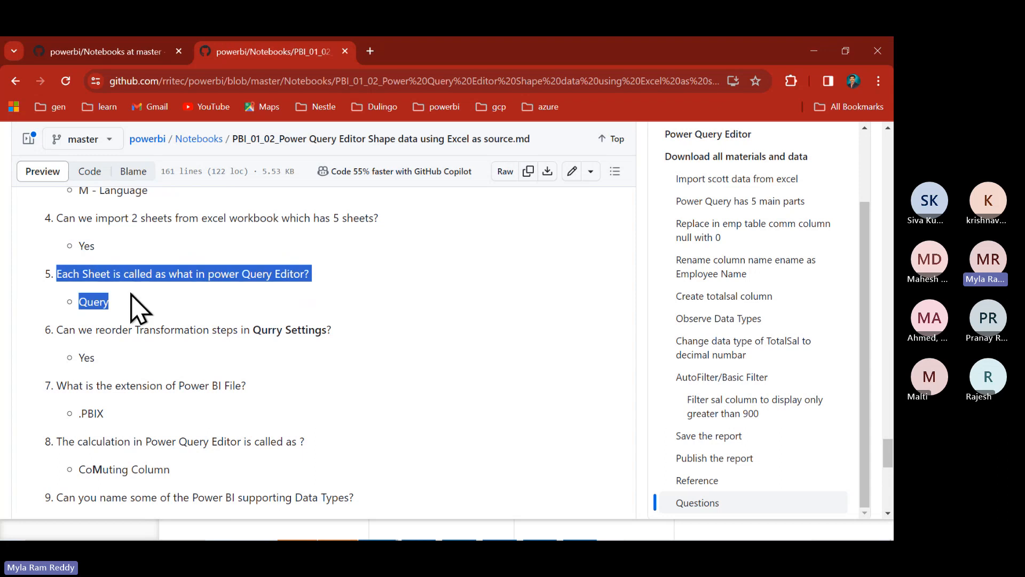
pyautogui.doubleClick(101, 300)
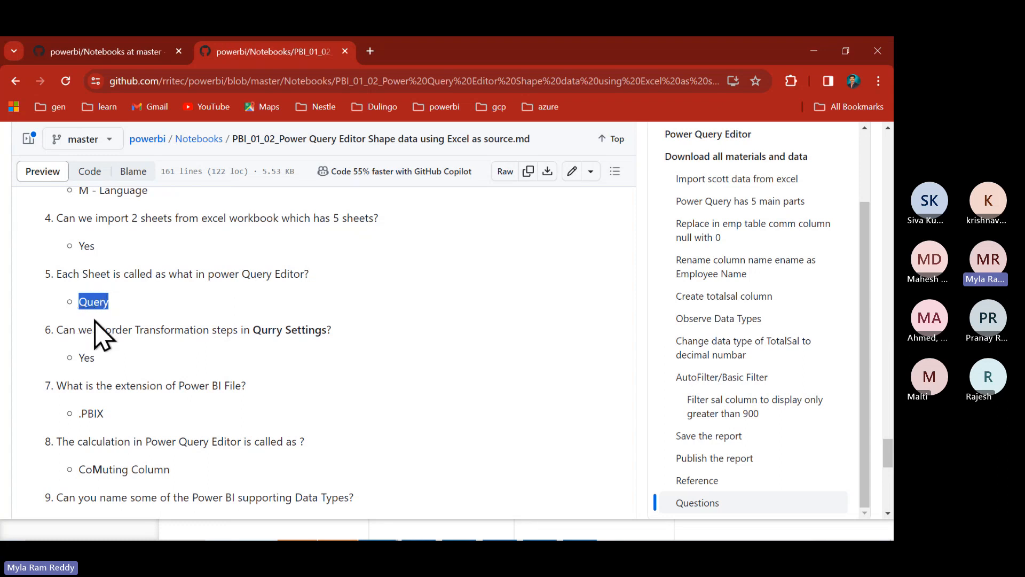
pyautogui.moveTo(56, 331); pyautogui.dragTo(107, 361)
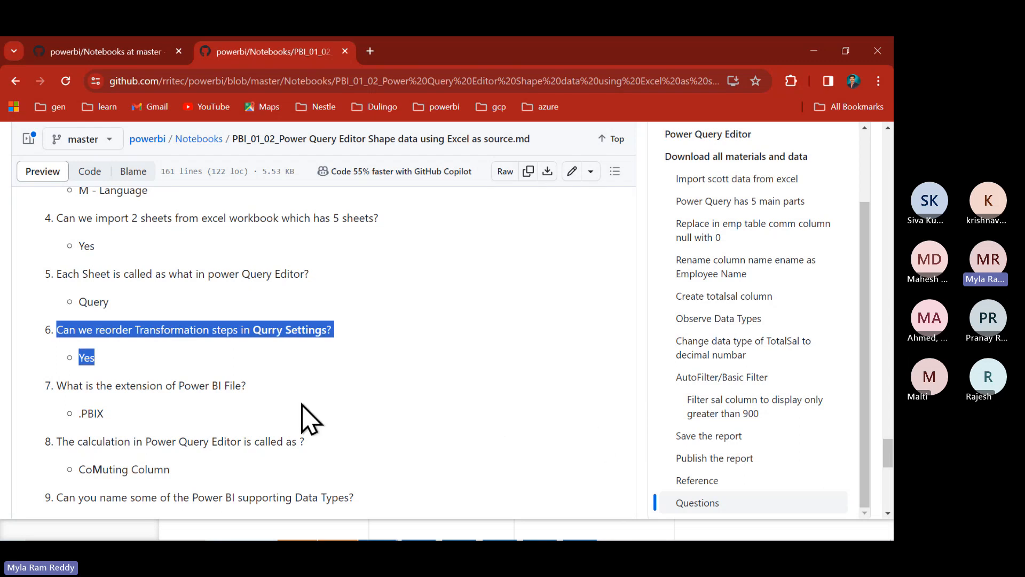
pyautogui.scroll(-3, 310, 419)
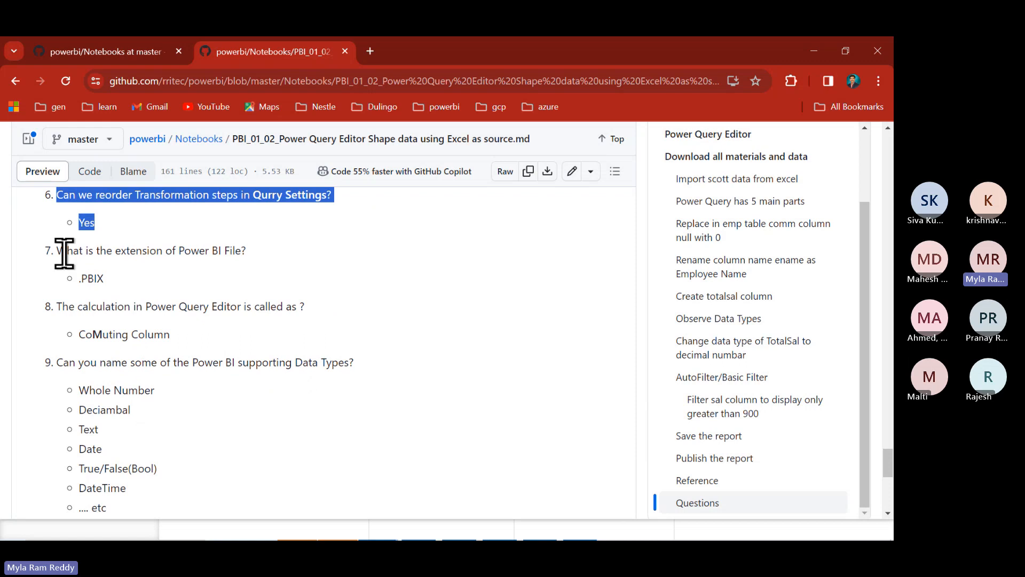
pyautogui.moveTo(59, 250); pyautogui.dragTo(109, 275)
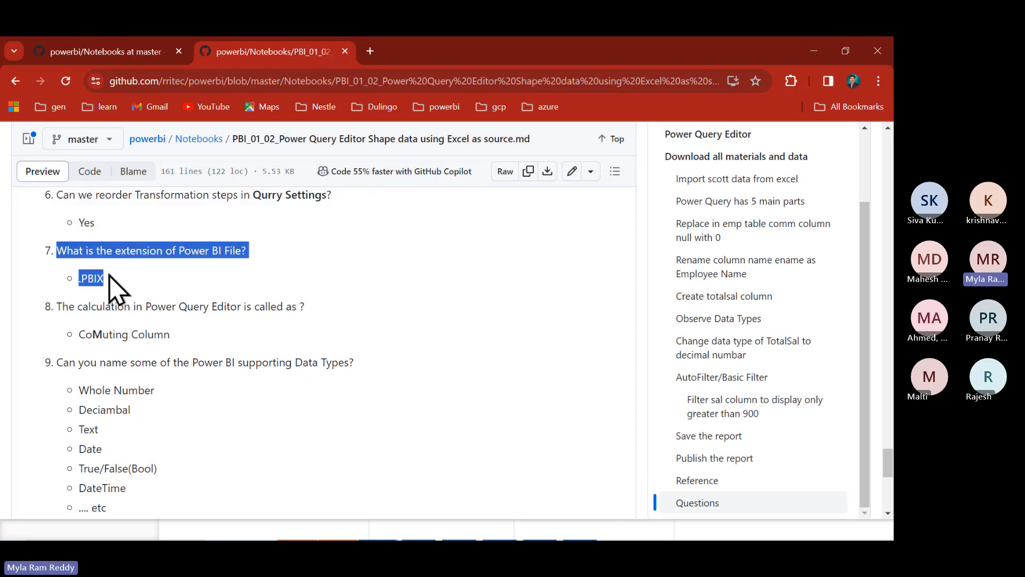
pyautogui.moveTo(62, 306); pyautogui.dragTo(166, 340)
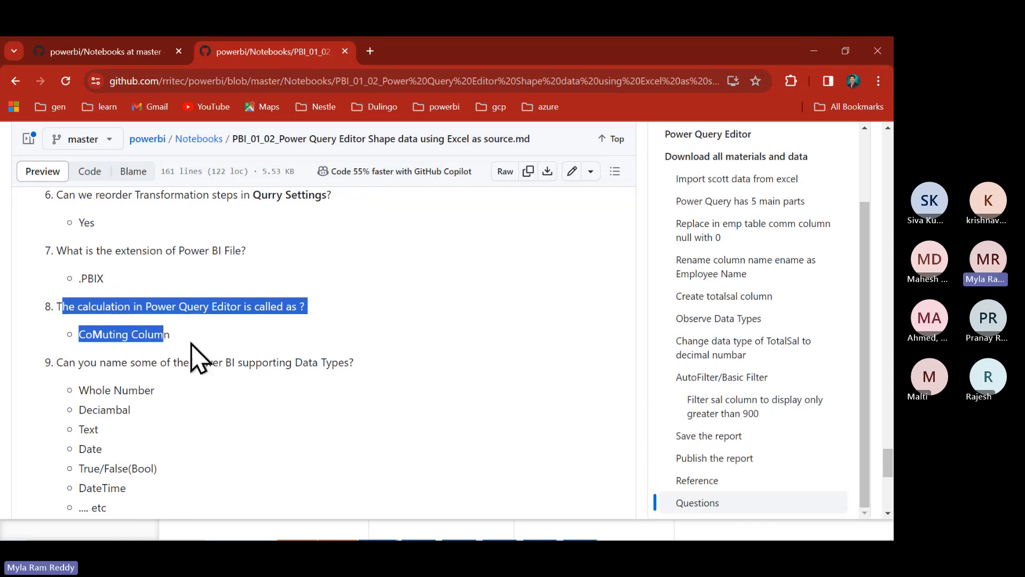
pyautogui.scroll(-1, 194, 346)
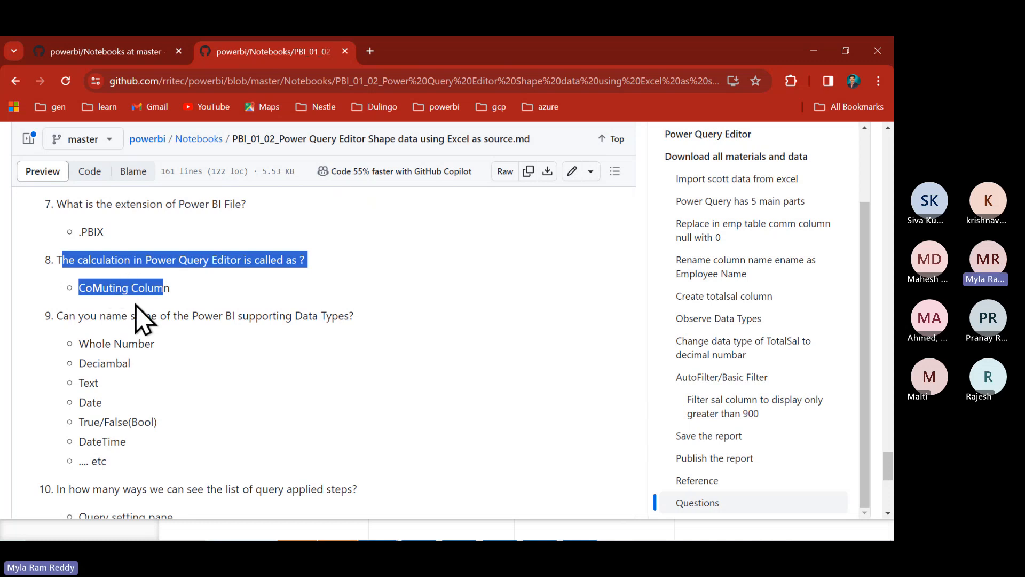
pyautogui.click(151, 290)
# Step: Read question 9 on supported data types and highlight question 10 on viewing applied steps, including its Advance Editor answer
pyautogui.scroll(-3, 151, 283)
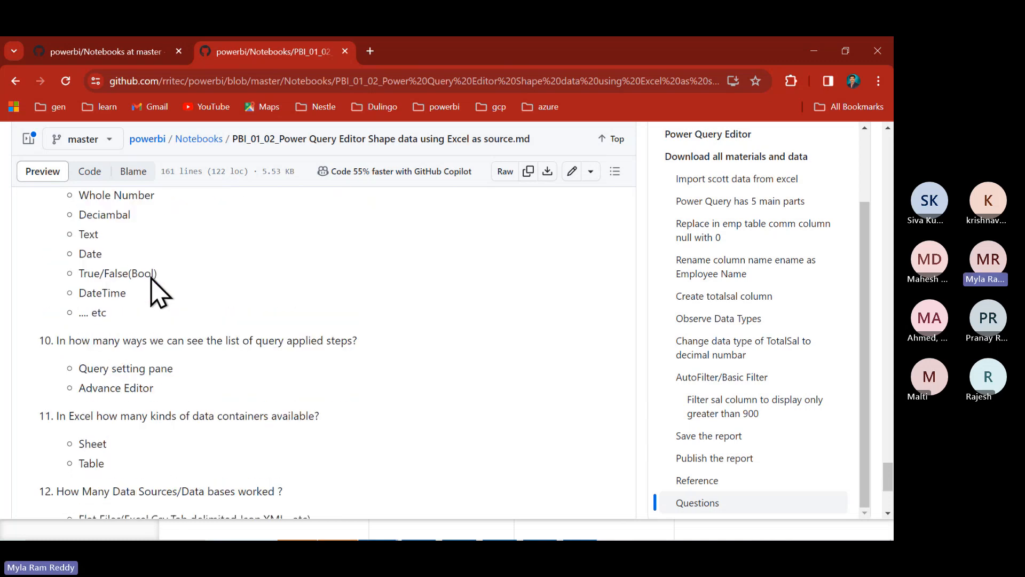
pyautogui.scroll(1, 151, 290)
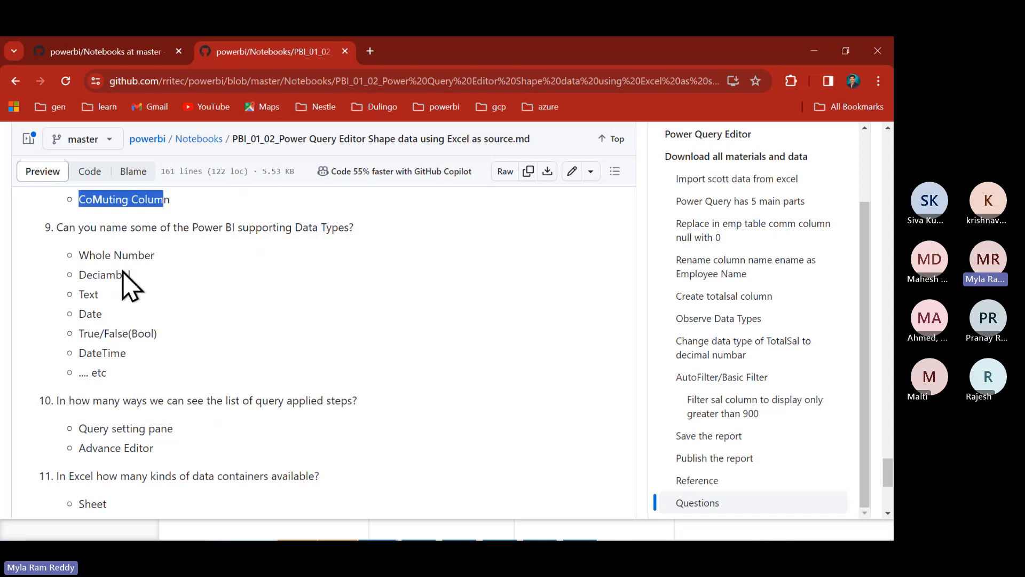
pyautogui.scroll(-1, 126, 310)
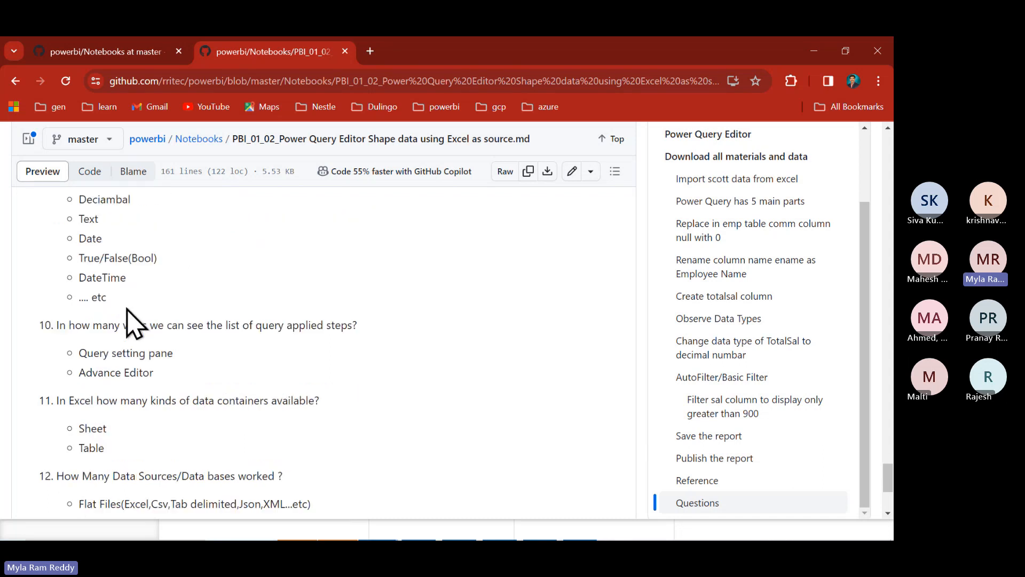
pyautogui.scroll(-1, 134, 323)
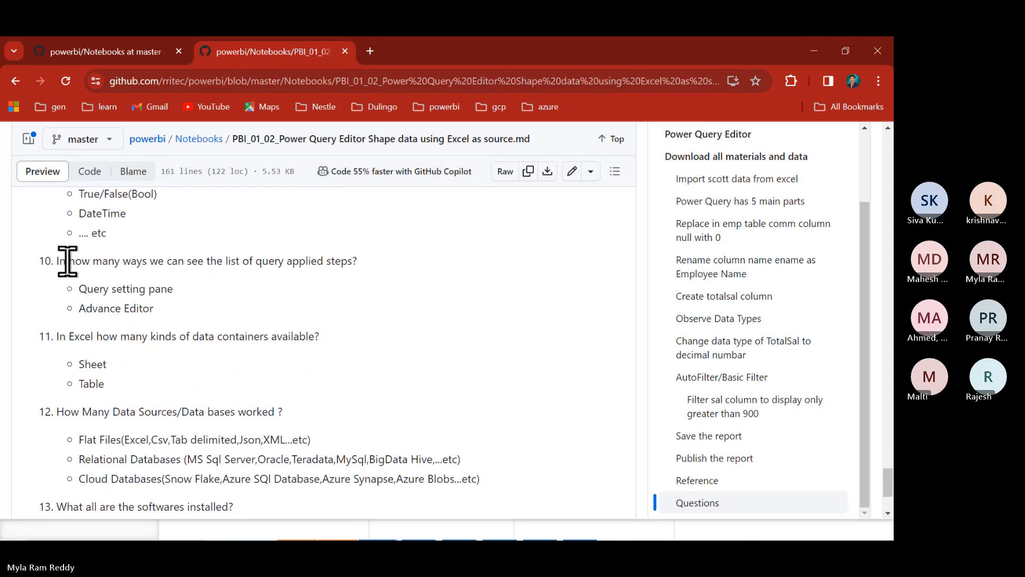
pyautogui.moveTo(67, 262); pyautogui.dragTo(168, 289)
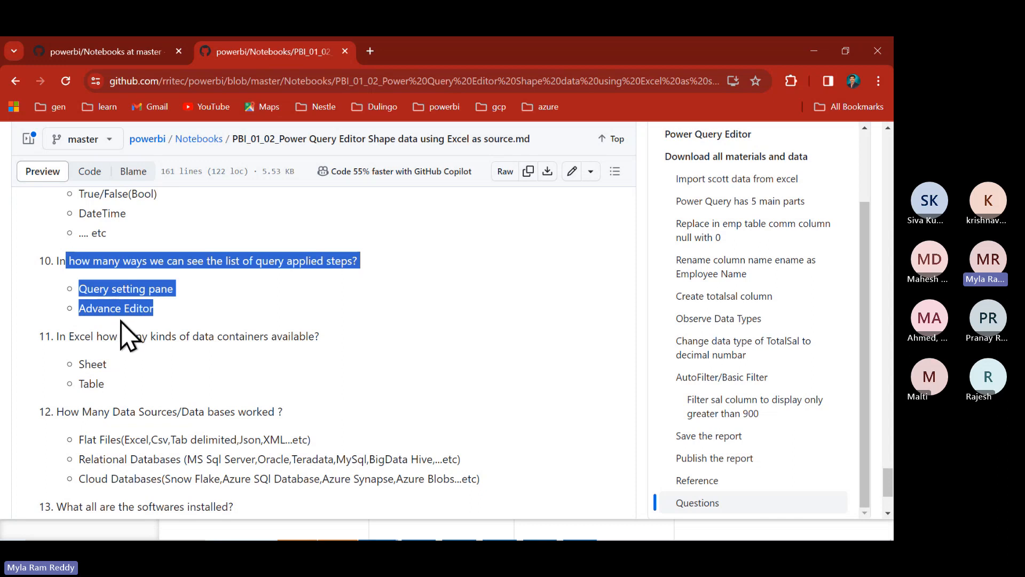
pyautogui.click(80, 309)
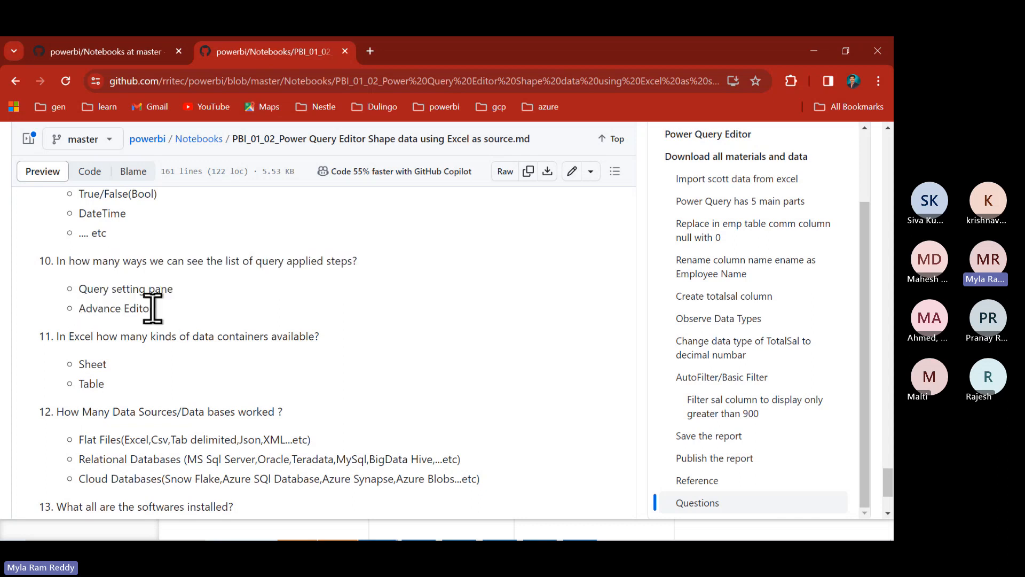
pyautogui.moveTo(152, 308); pyautogui.dragTo(88, 309)
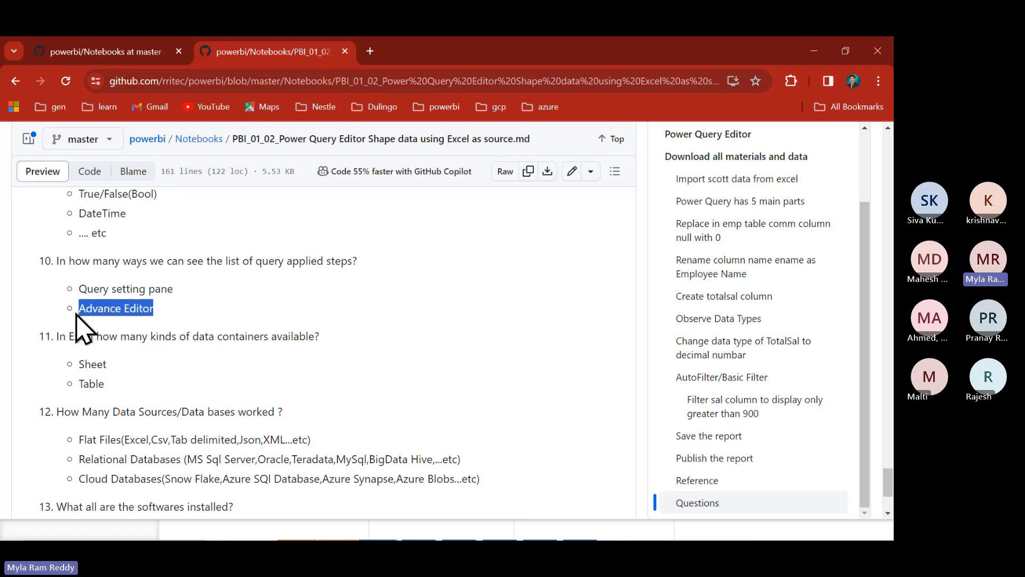
# Step: Review questions 11 to 13, highlighting the text on Excel data containers, data sources worked with and installed software
pyautogui.scroll(-1, 82, 328)
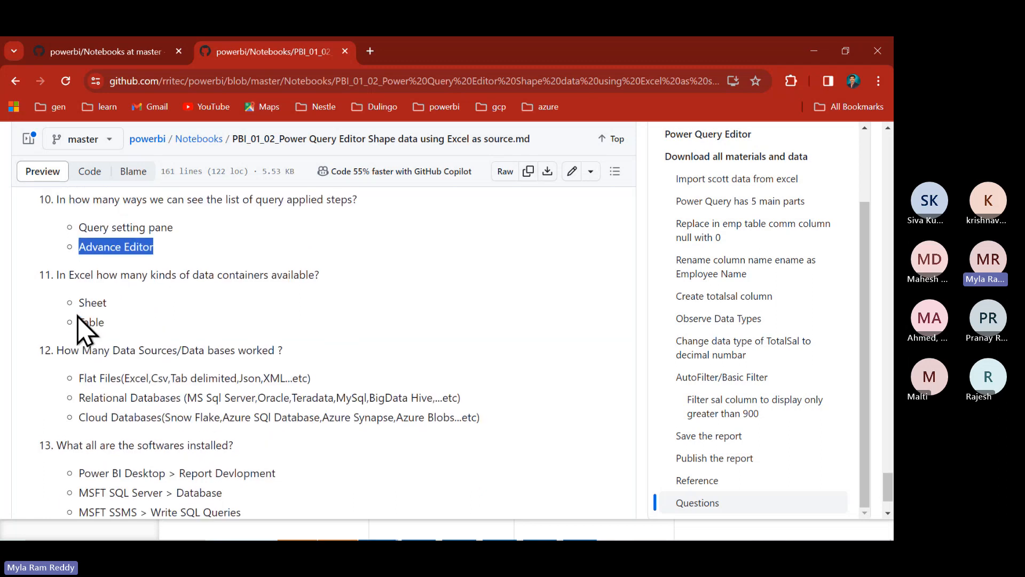
pyautogui.moveTo(66, 271); pyautogui.dragTo(111, 317)
pyautogui.scroll(-1, 111, 318)
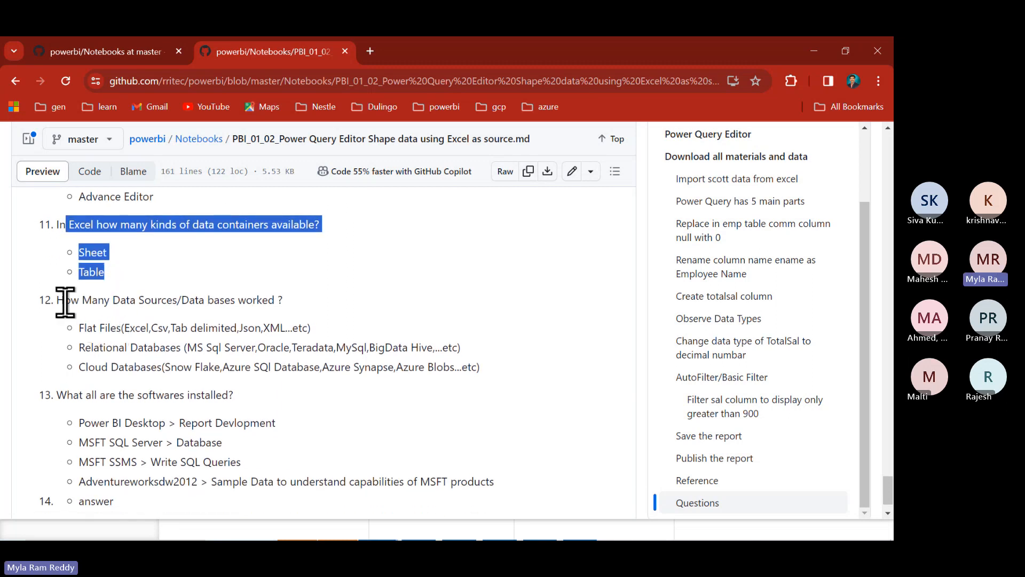
pyautogui.moveTo(66, 303); pyautogui.dragTo(208, 366)
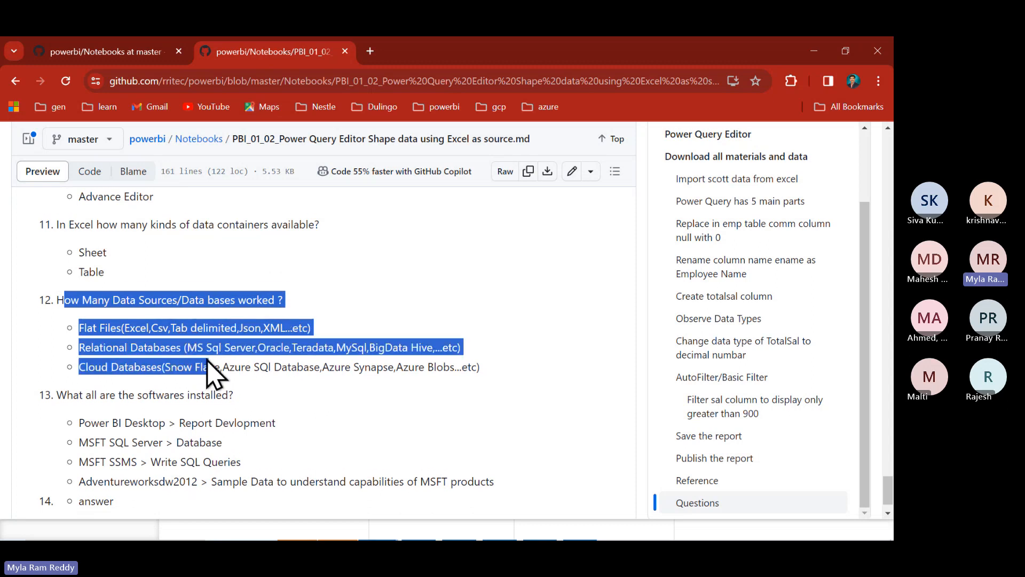
pyautogui.scroll(-1, 209, 368)
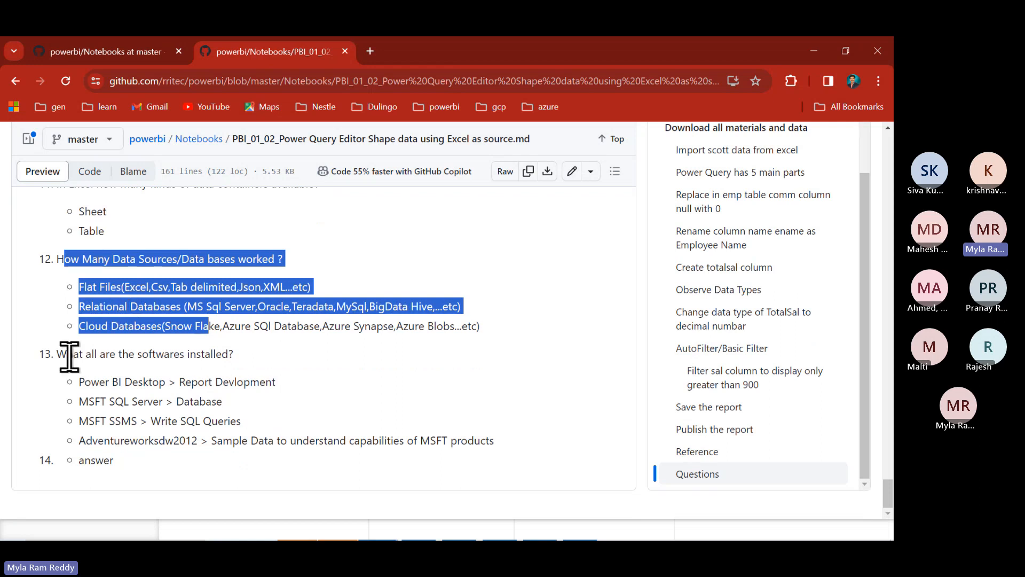
pyautogui.moveTo(67, 355); pyautogui.dragTo(115, 401)
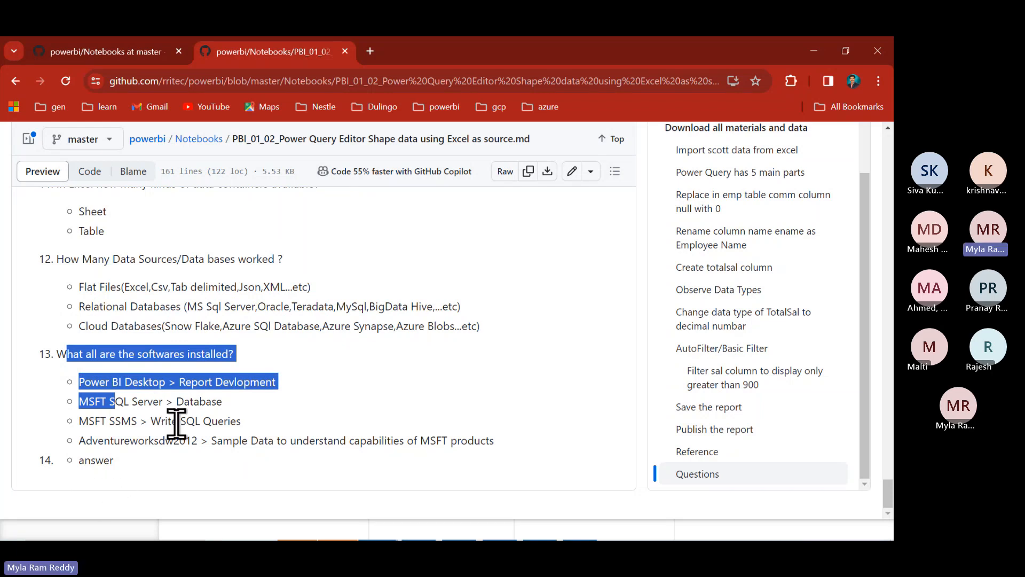
# Step: Return to the Notebooks folder of the powerbi repository and bring the PBI_01 lesson files into view
pyautogui.scroll(1, 326, 384)
pyautogui.scroll(20, 326, 385)
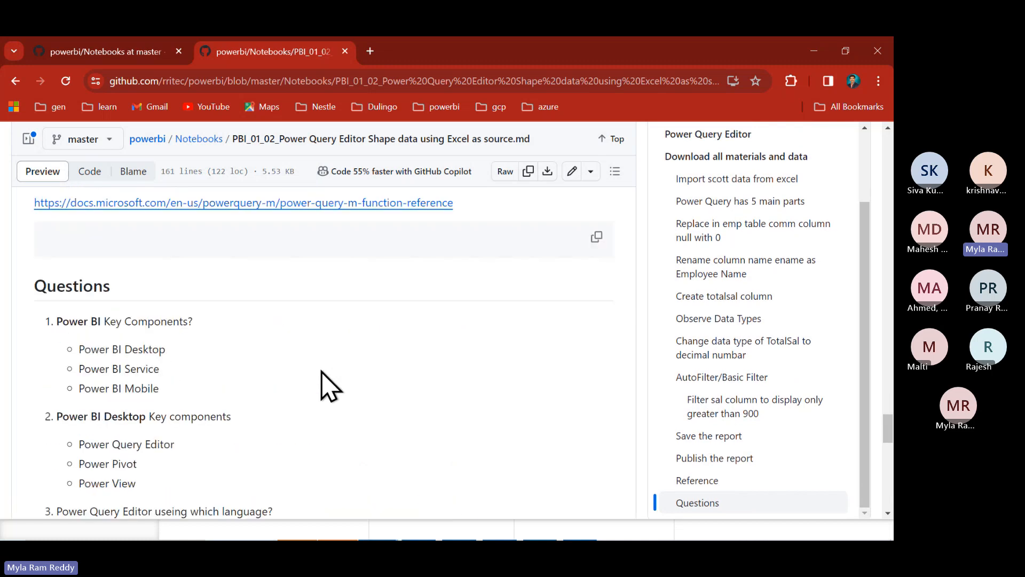
pyautogui.scroll(20, 327, 385)
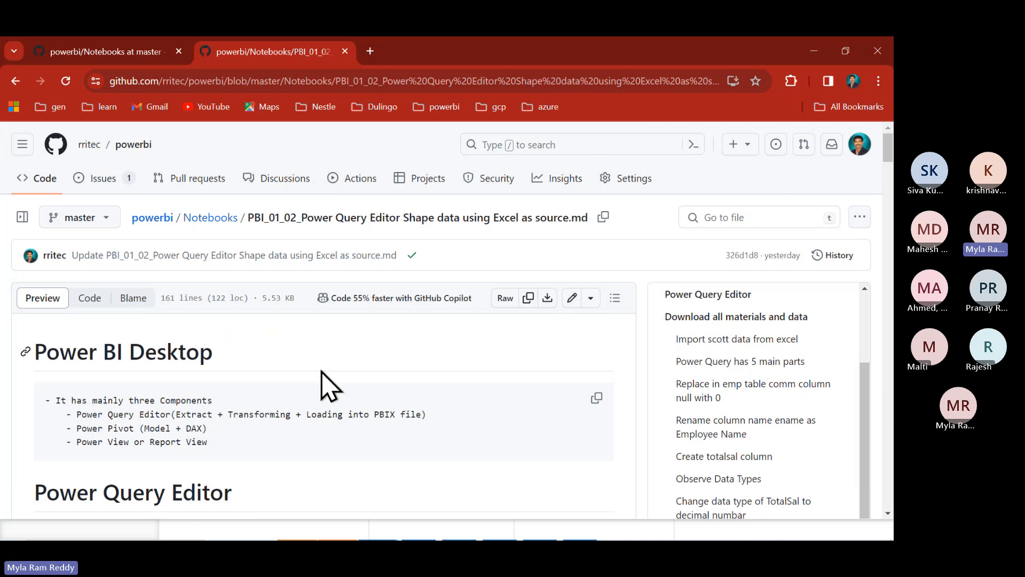
pyautogui.click(217, 220)
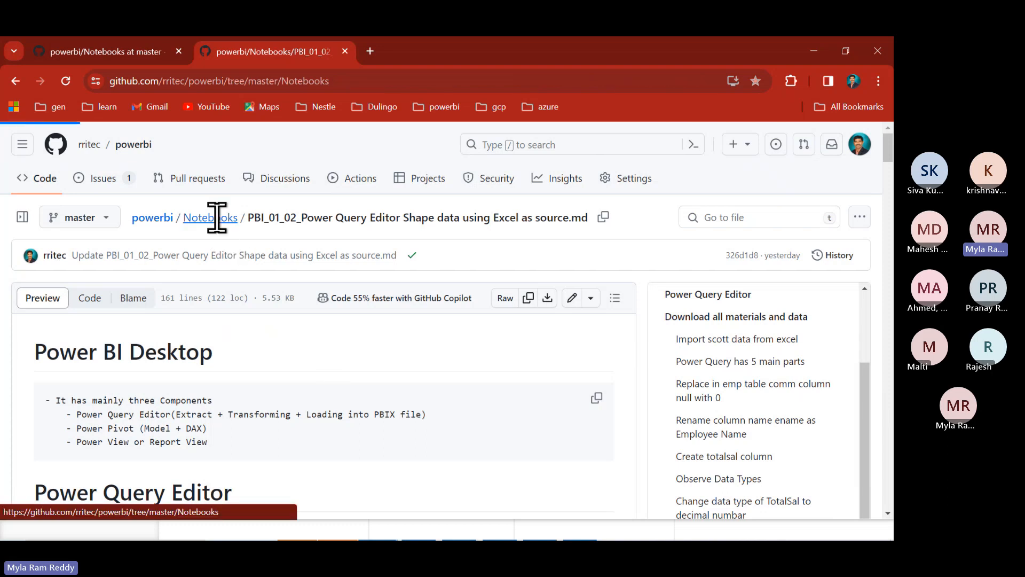
pyautogui.scroll(-8, 134, 441)
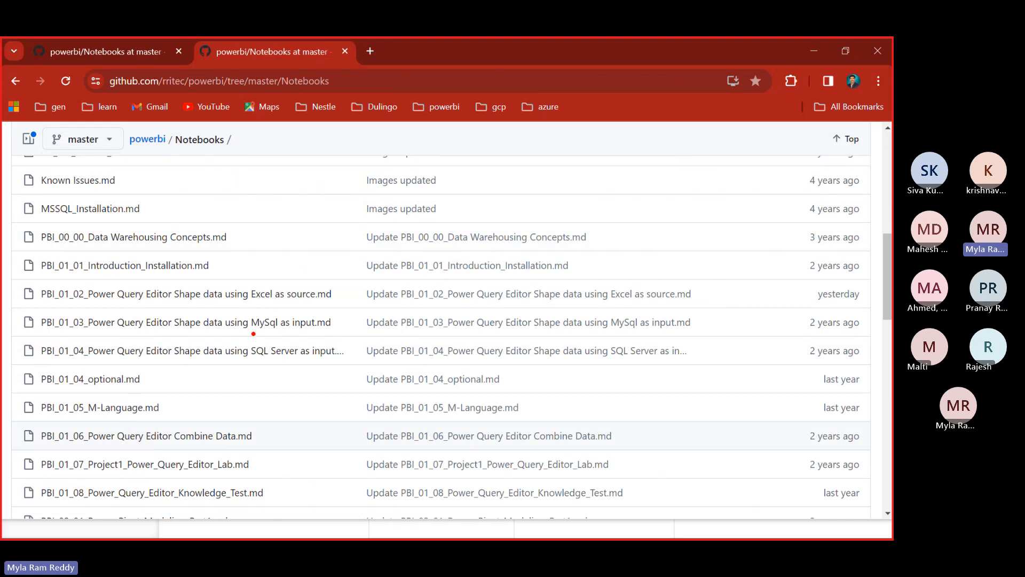
# Step: Mark the MySql and SQL Server lessons in the file list, clear the marks and open PBI_01_03_Power Query Editor Shape data using MySql as input.md
pyautogui.moveTo(255, 301)
pyautogui.mouseDown()
pyautogui.moveTo(273, 301)
pyautogui.moveTo(273, 329)
pyautogui.mouseUp()
pyautogui.moveTo(253, 360); pyautogui.dragTo(293, 361)
pyautogui.press('Escape')
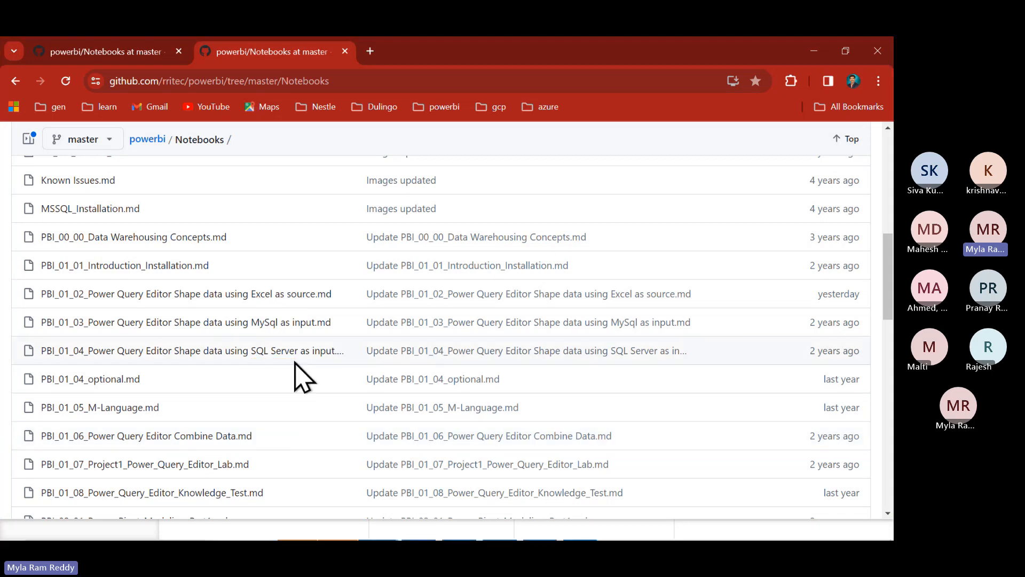
pyautogui.click(268, 323)
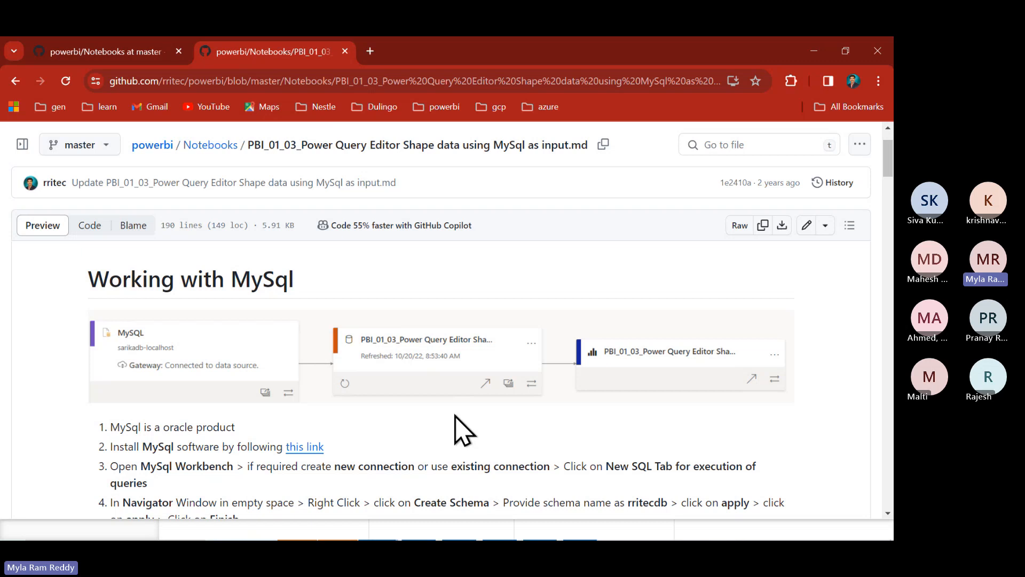
# Step: Review the Working with MySql introduction, underlining MySQL and data source in the diagram and the product, installation and MySql Workbench text in points 1 to 3
pyautogui.scroll(-1, 455, 417)
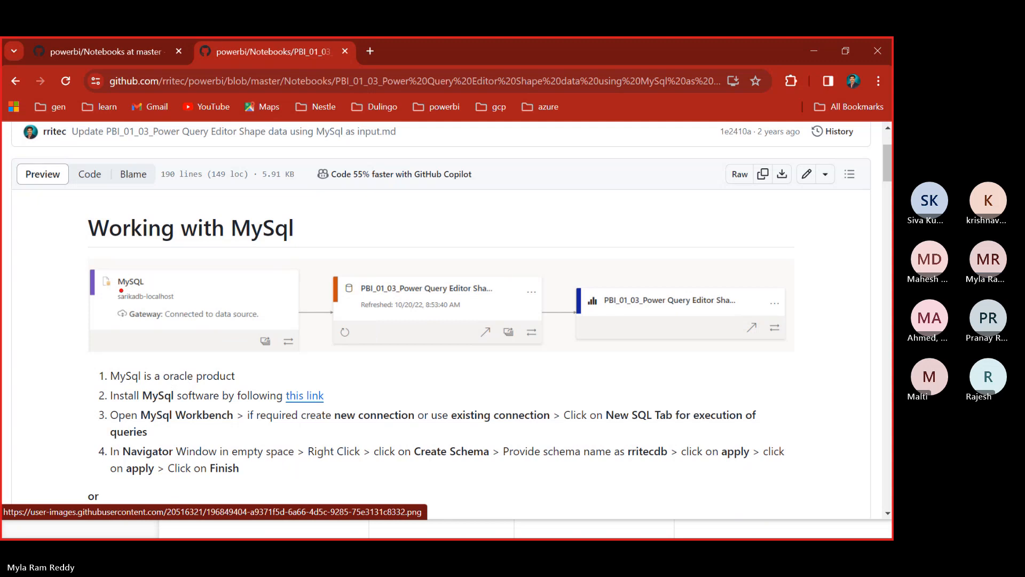
pyautogui.moveTo(119, 289); pyautogui.dragTo(147, 286)
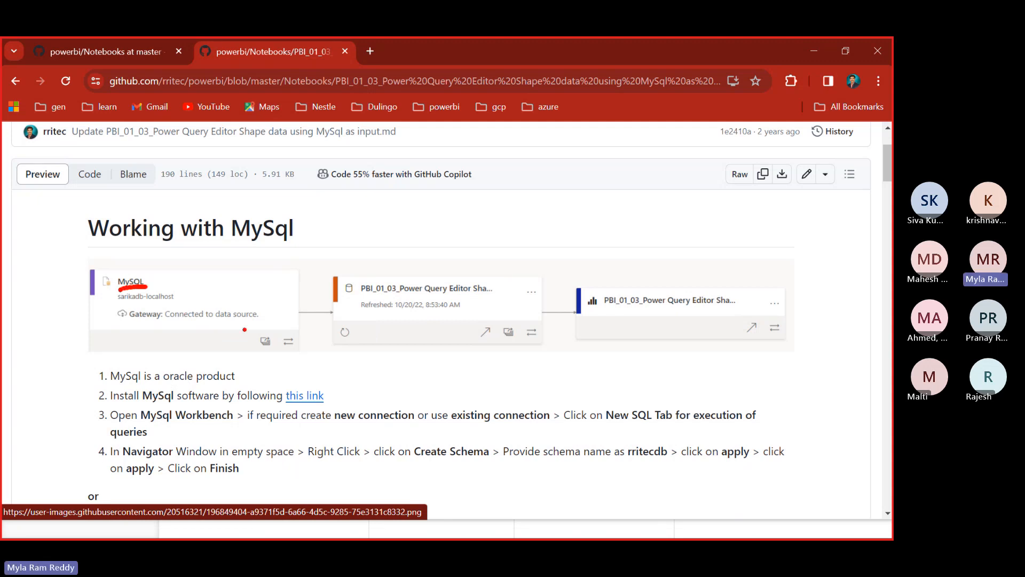
pyautogui.moveTo(221, 325); pyautogui.dragTo(262, 322)
pyautogui.moveTo(112, 383); pyautogui.dragTo(178, 380)
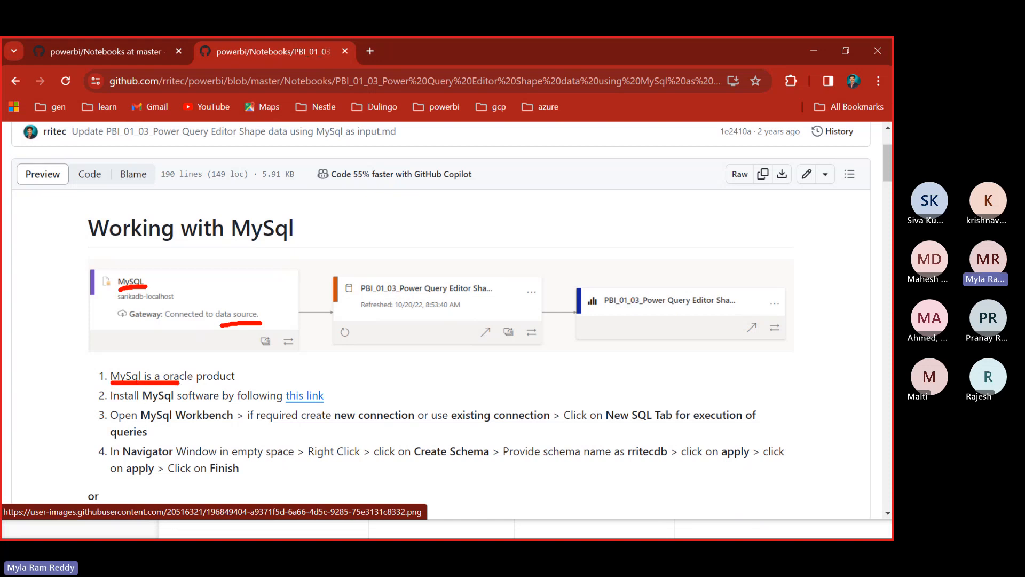
pyautogui.moveTo(109, 405); pyautogui.dragTo(162, 407)
pyautogui.moveTo(141, 421); pyautogui.dragTo(223, 427)
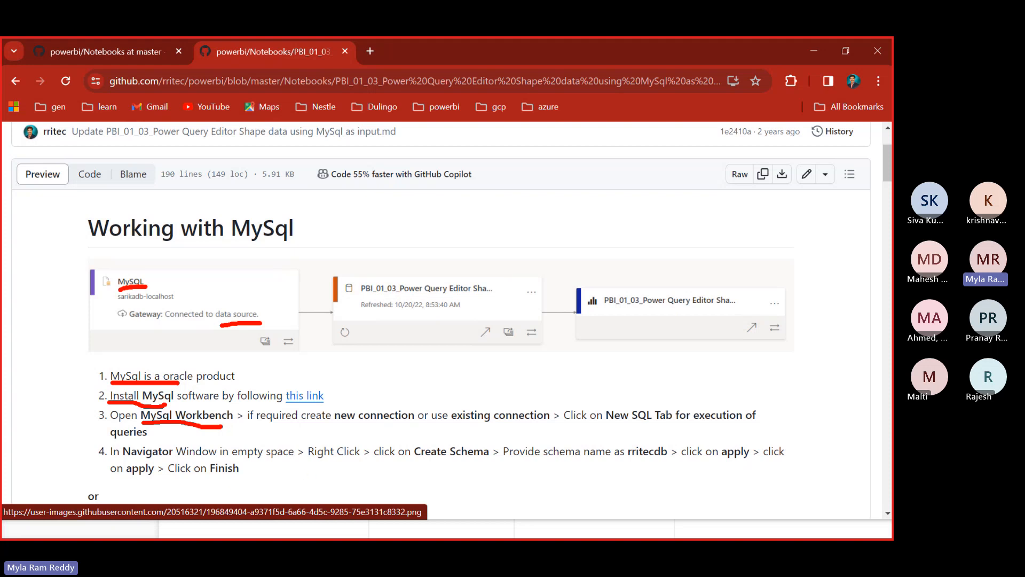
# Step: Review the rritecDB schema creation script and the Load Data scripts for the emp, dept, salgrade, emp10, emp20 and emp30 tables
pyautogui.scroll(-4, 447, 406)
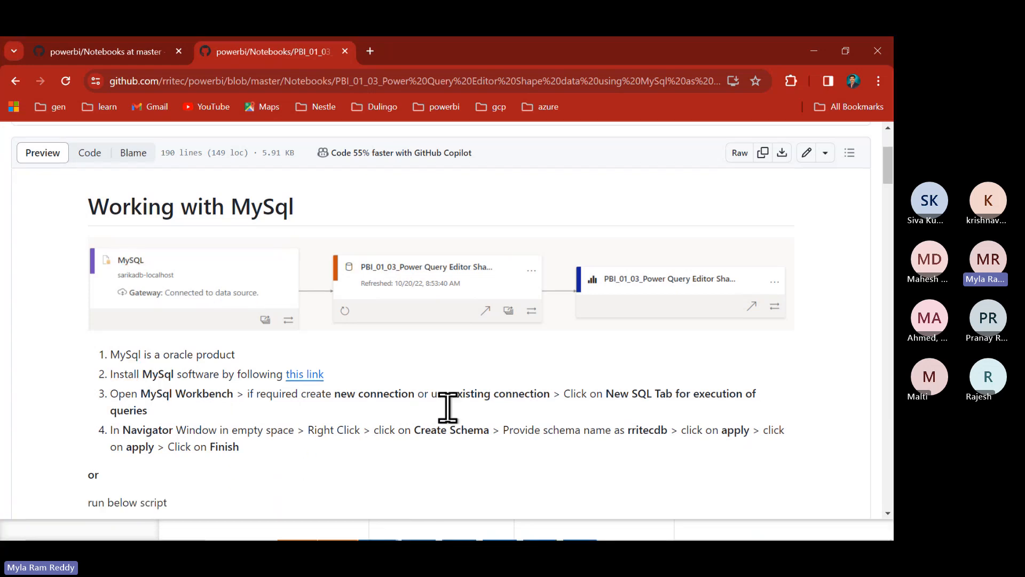
pyautogui.scroll(-1, 448, 424)
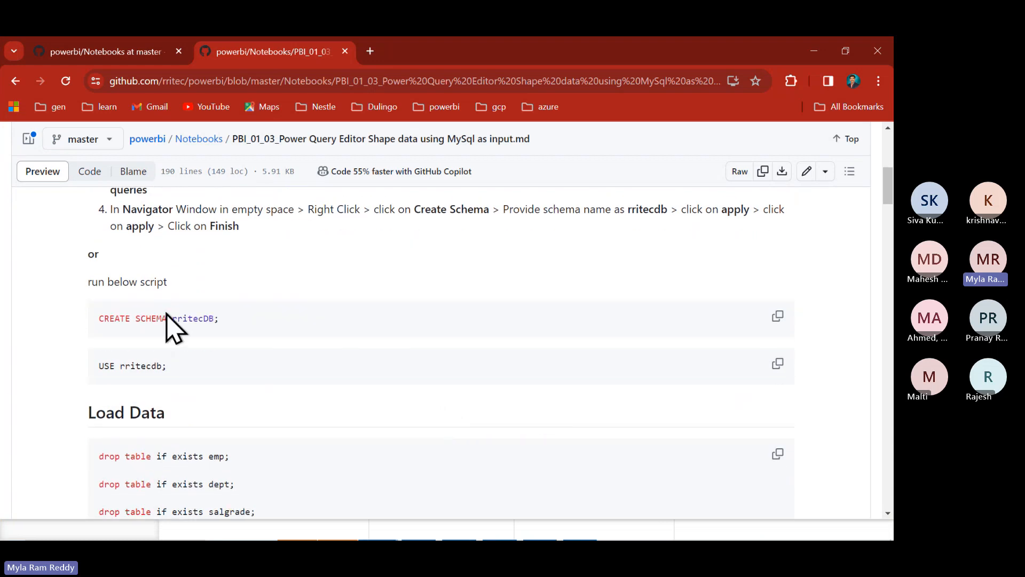
pyautogui.doubleClick(150, 318)
pyautogui.doubleClick(135, 366)
pyautogui.scroll(-3, 241, 448)
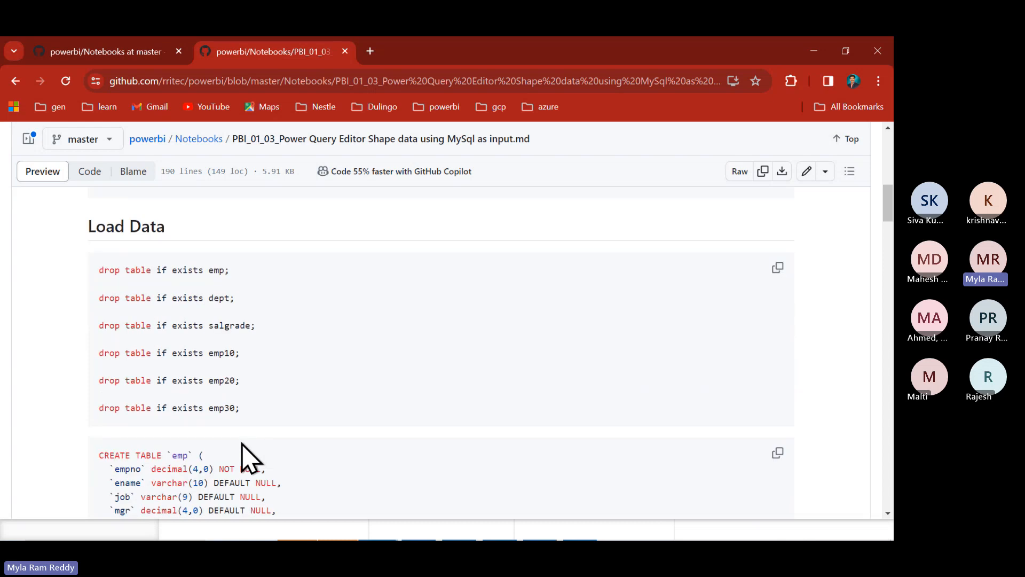
pyautogui.scroll(-10, 266, 433)
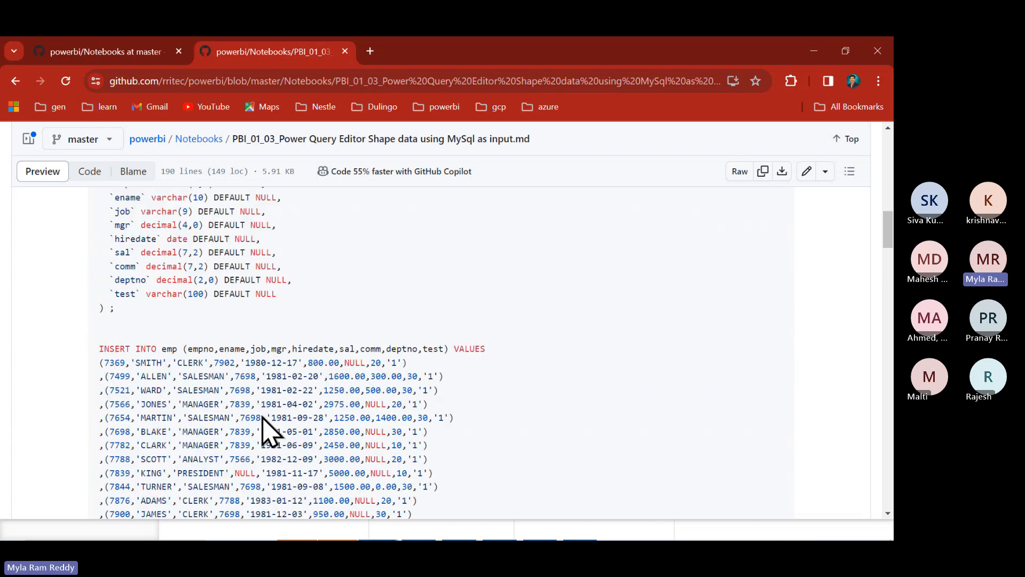
pyautogui.scroll(-4, 262, 417)
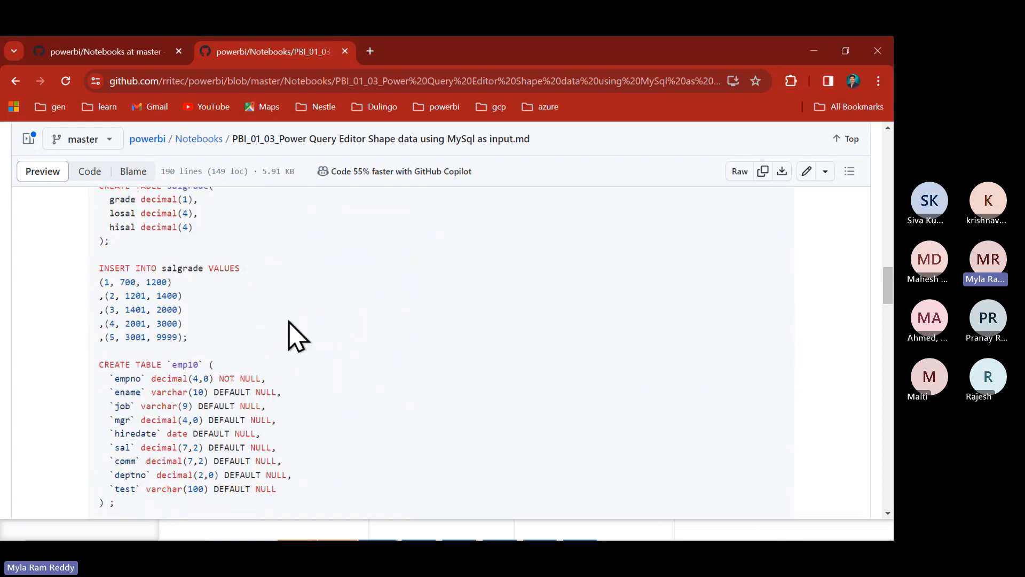
pyautogui.scroll(-10, 275, 416)
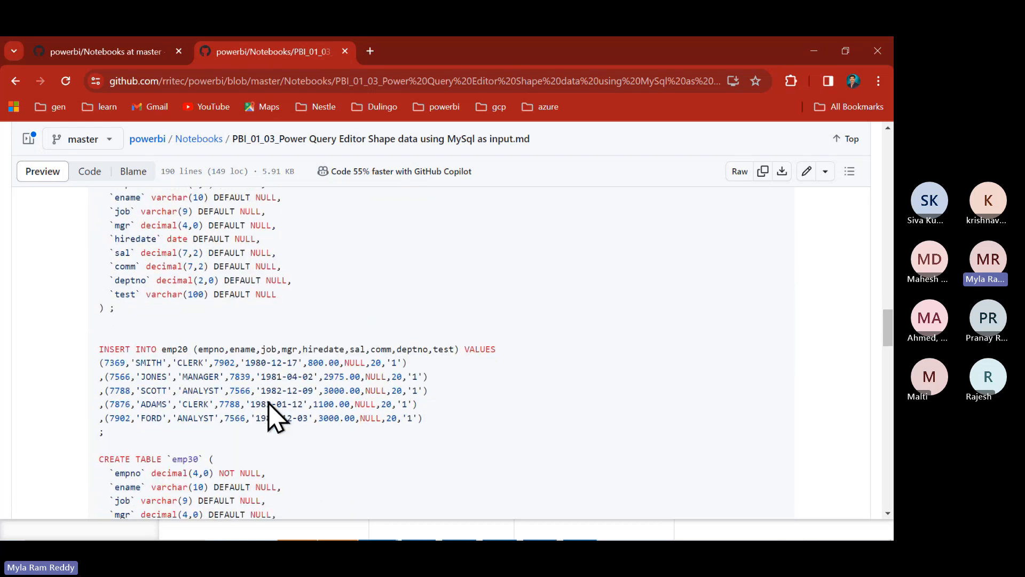
pyautogui.scroll(-3, 275, 416)
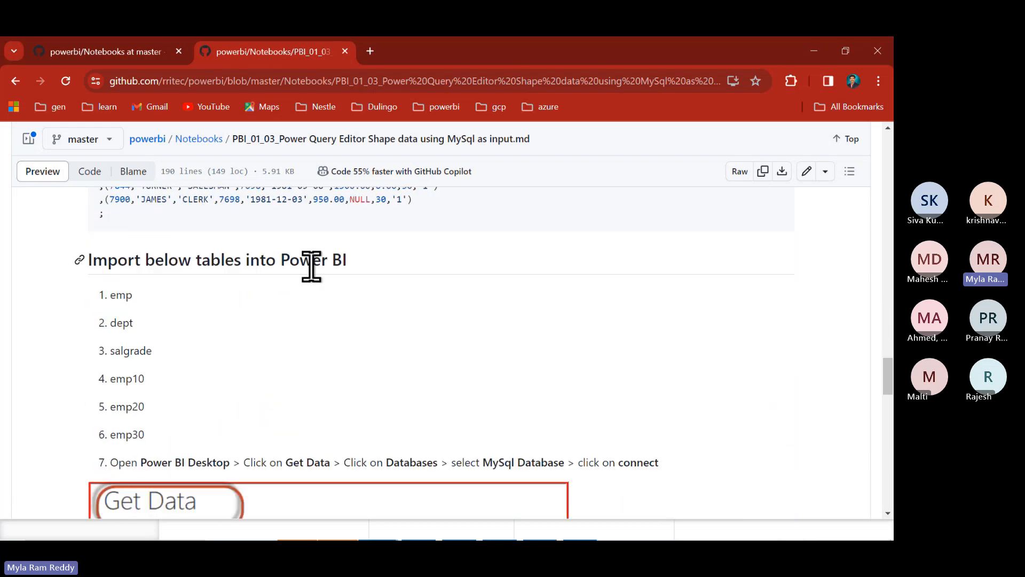
# Step: Review the section on importing the MySQL tables into Power BI, from database connection and table selection through to the previous chapter's exercises and the questions
pyautogui.doubleClick(309, 261)
pyautogui.scroll(-7, 309, 265)
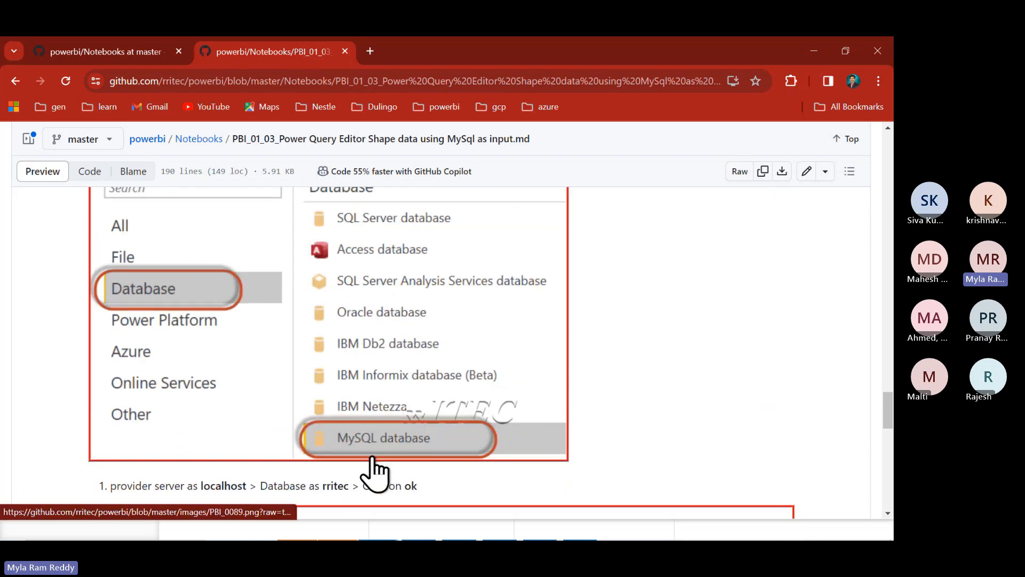
pyautogui.scroll(-8, 375, 472)
pyautogui.scroll(2, 376, 473)
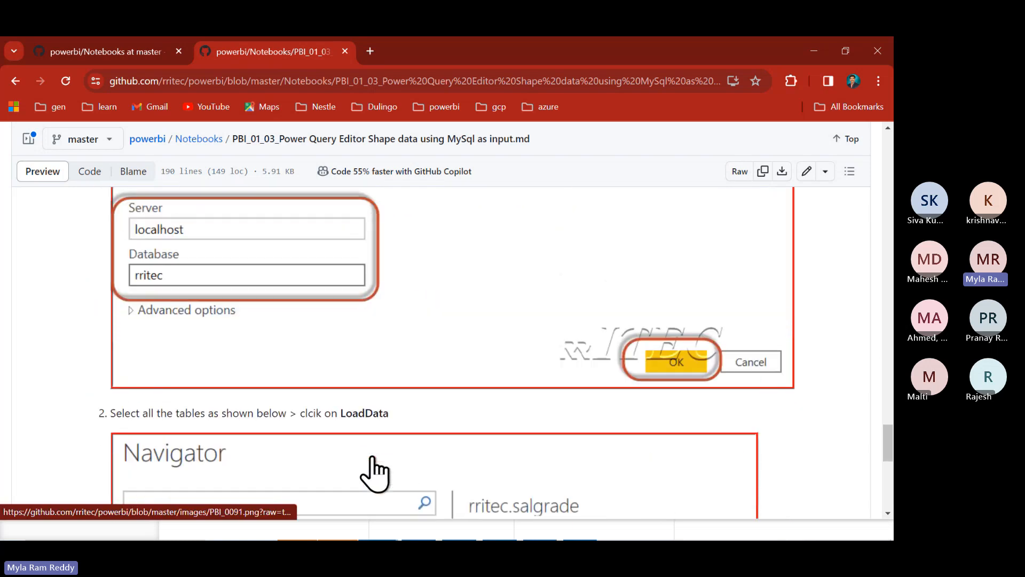
pyautogui.scroll(-9, 550, 327)
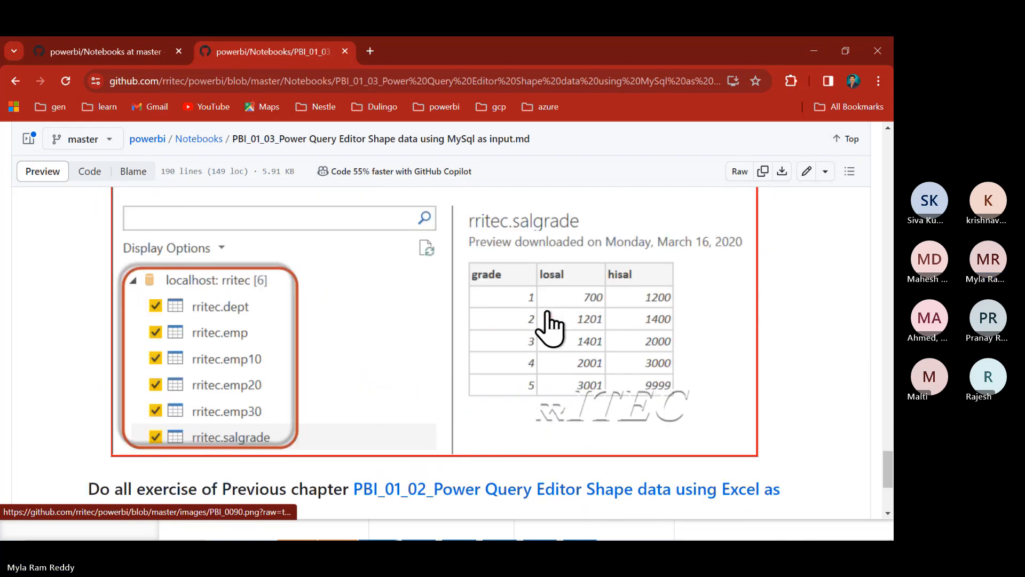
pyautogui.scroll(3, 550, 327)
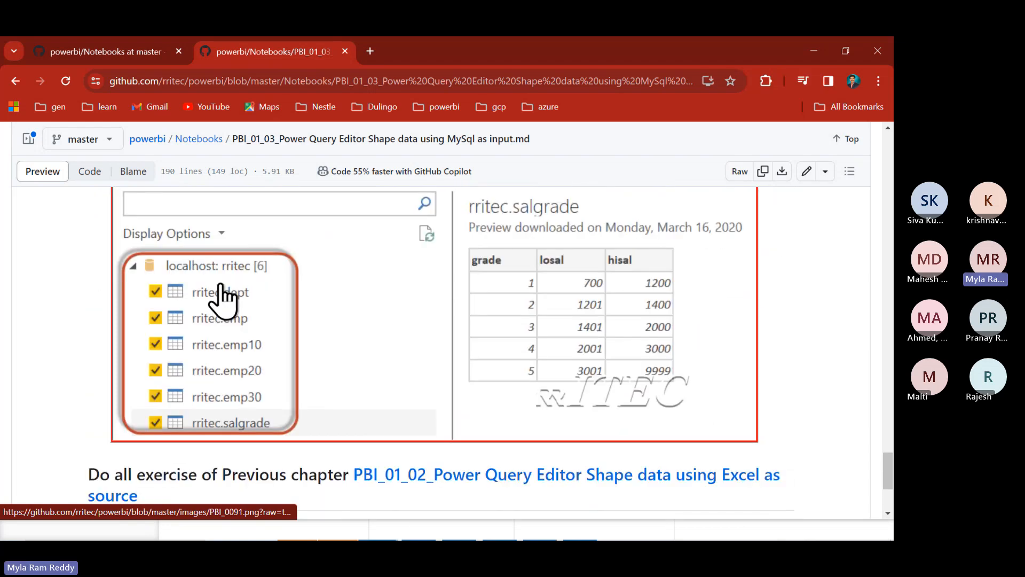
pyautogui.scroll(-3, 263, 385)
pyautogui.scroll(1, 263, 384)
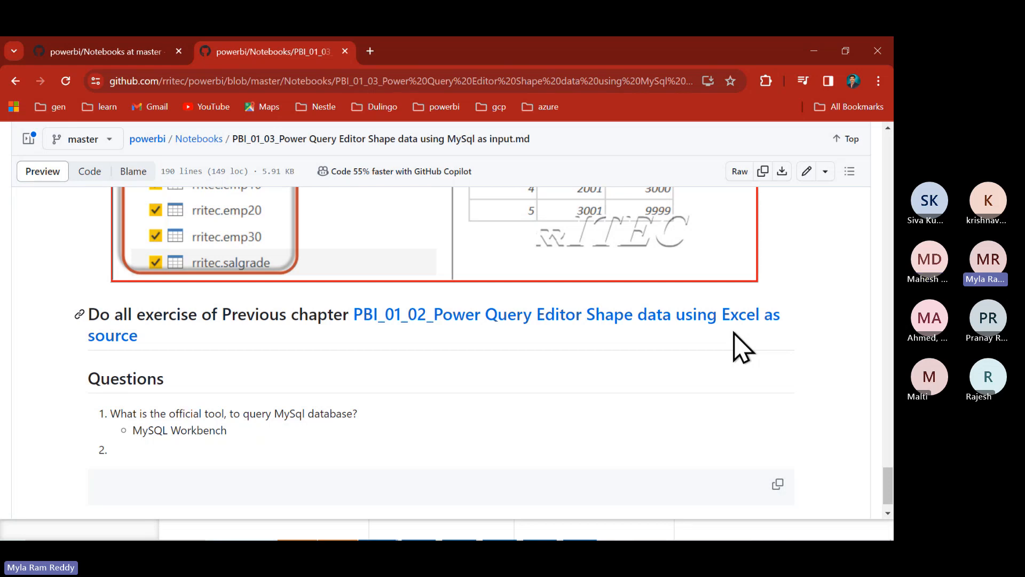
# Step: Launch MySQL Workbench 8.0 CE from a Windows search for "wor" and open the Local instance MySQL80 connection
pyautogui.press('super+d')
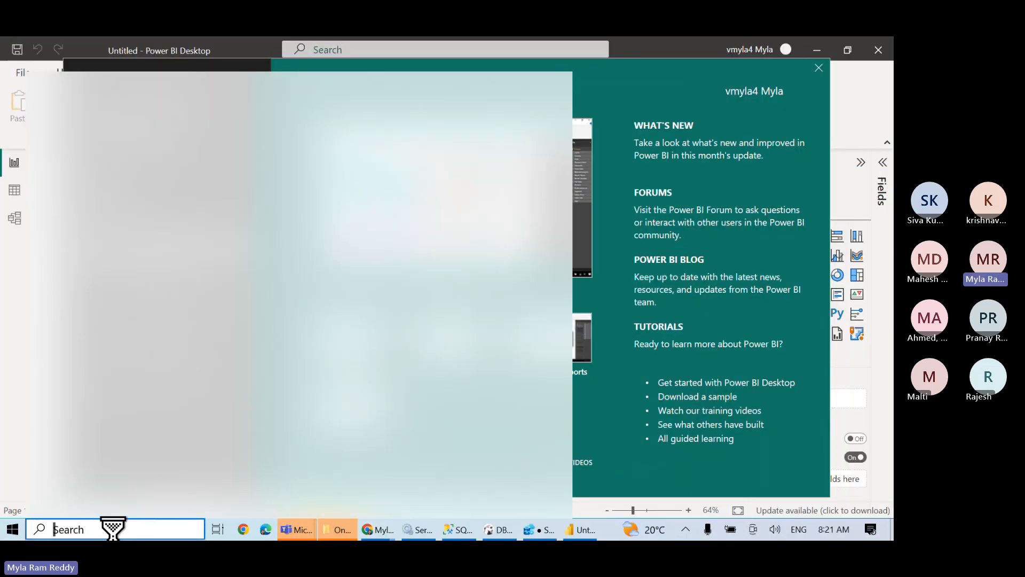
pyautogui.click(114, 528)
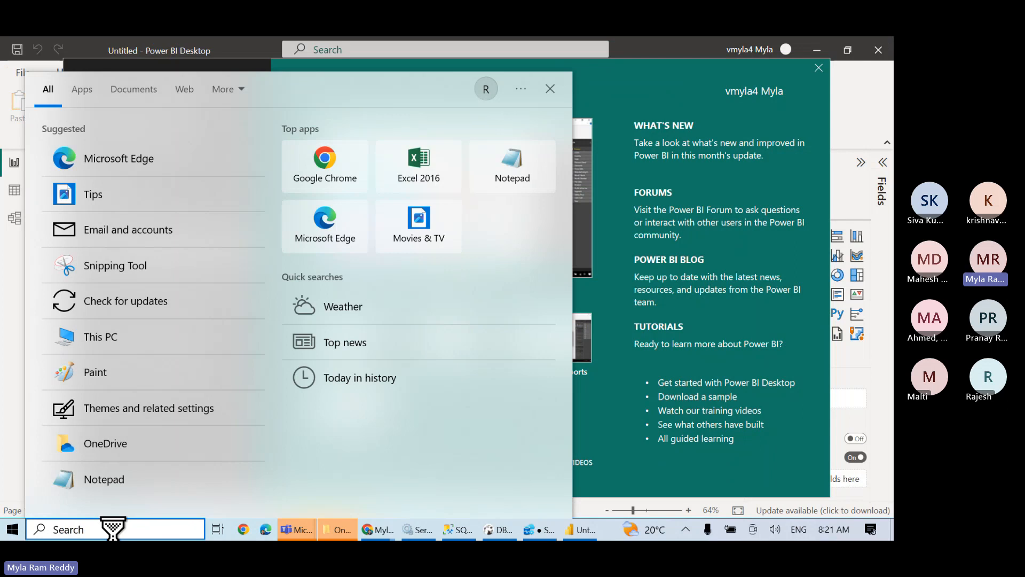
pyautogui.write('wor')
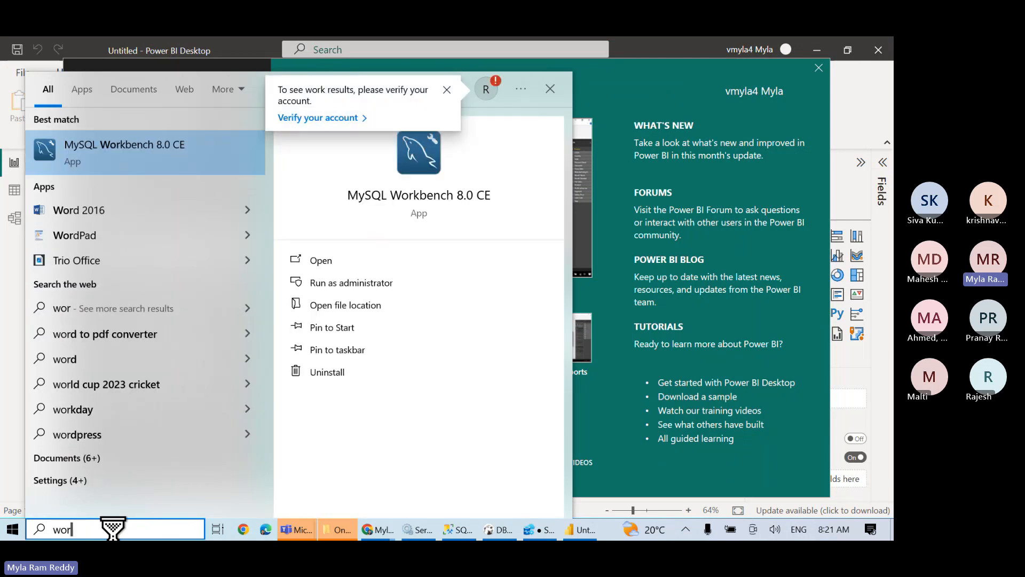
pyautogui.click(134, 166)
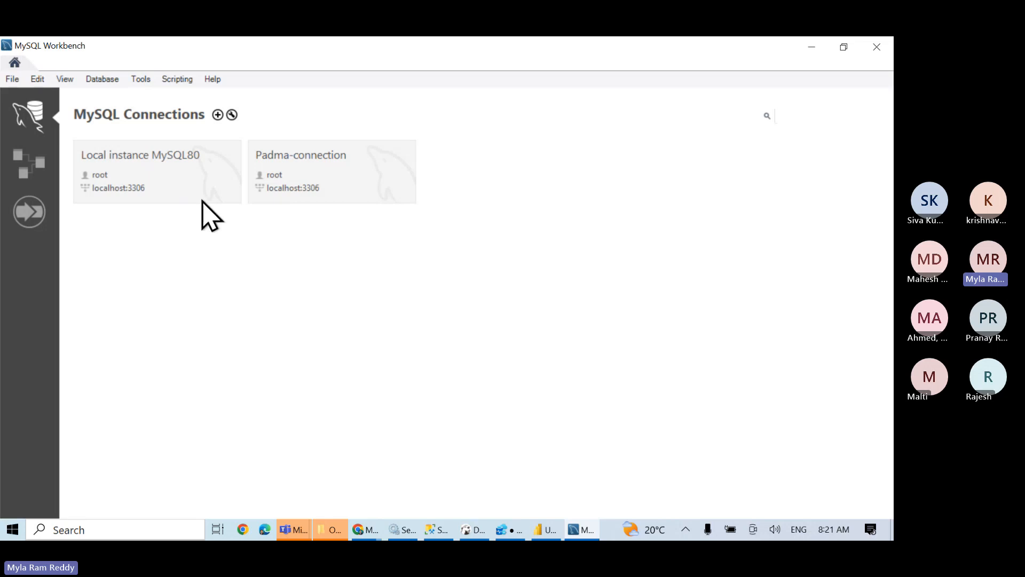
pyautogui.click(171, 191)
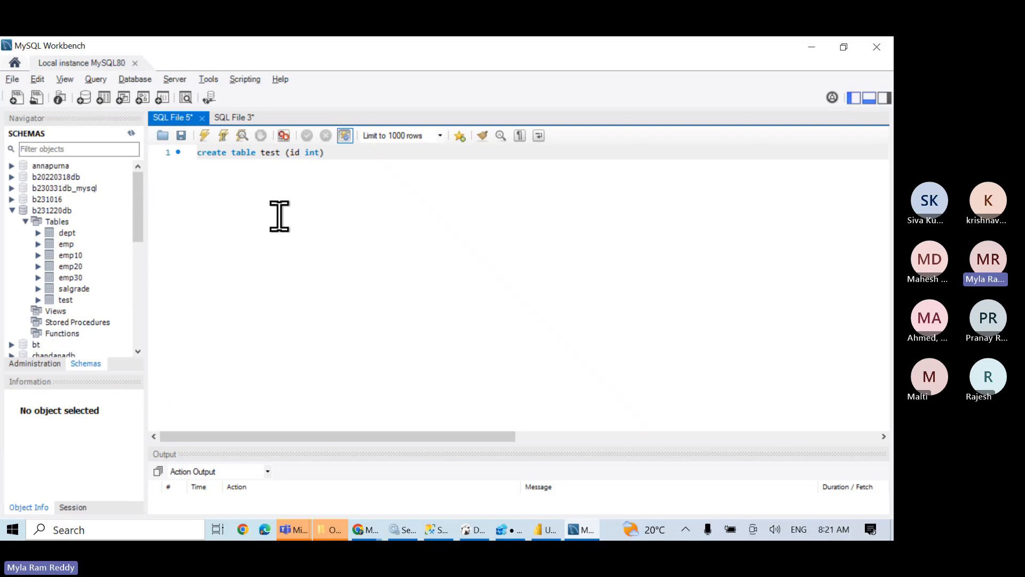
# Step: Switch back to the MySql lesson in Chrome and open its MySql software installation link in a new tab
pyautogui.hotkey('alt', 'Tab')
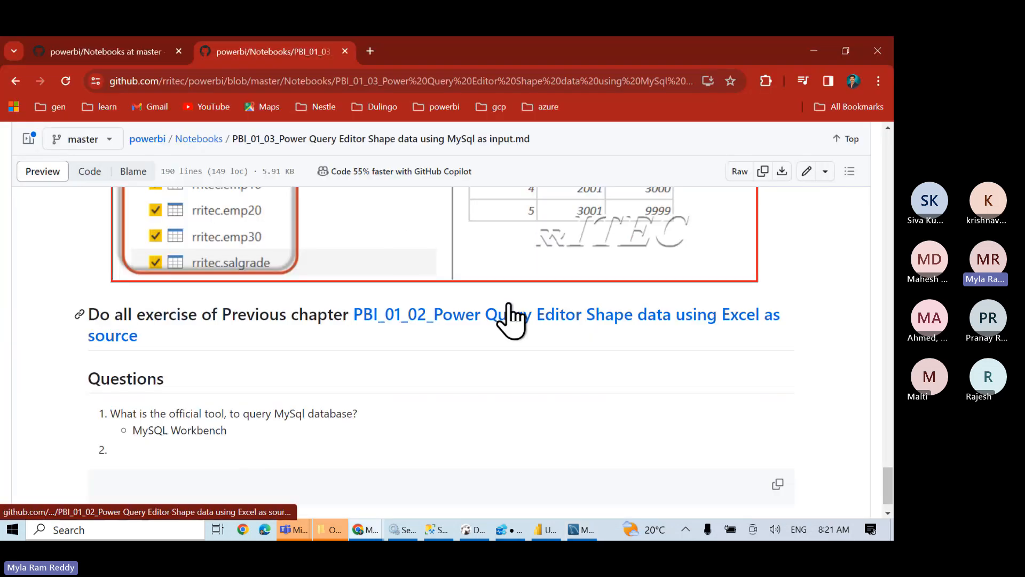
pyautogui.scroll(5, 509, 321)
pyautogui.scroll(10, 510, 321)
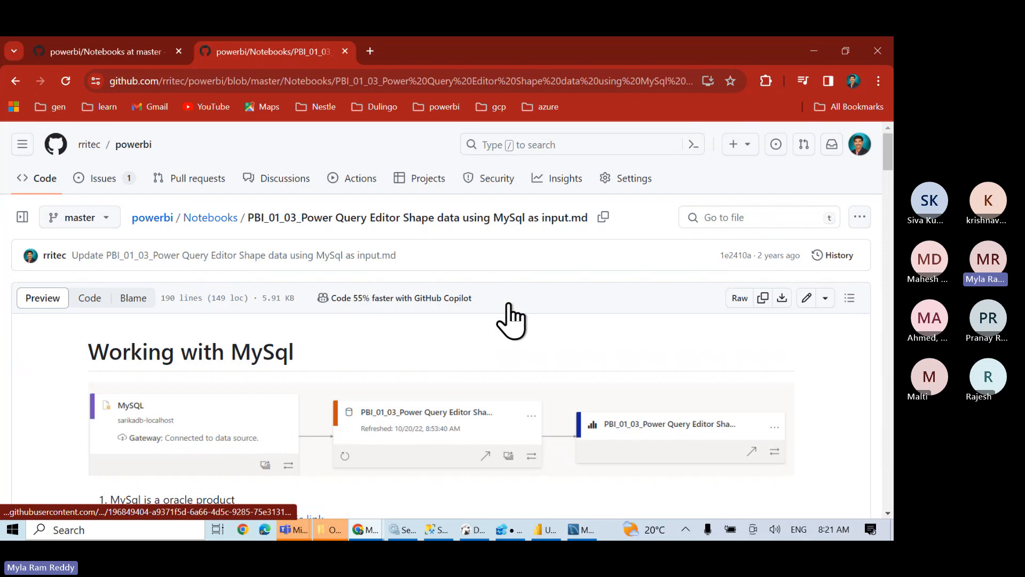
pyautogui.scroll(-5, 510, 320)
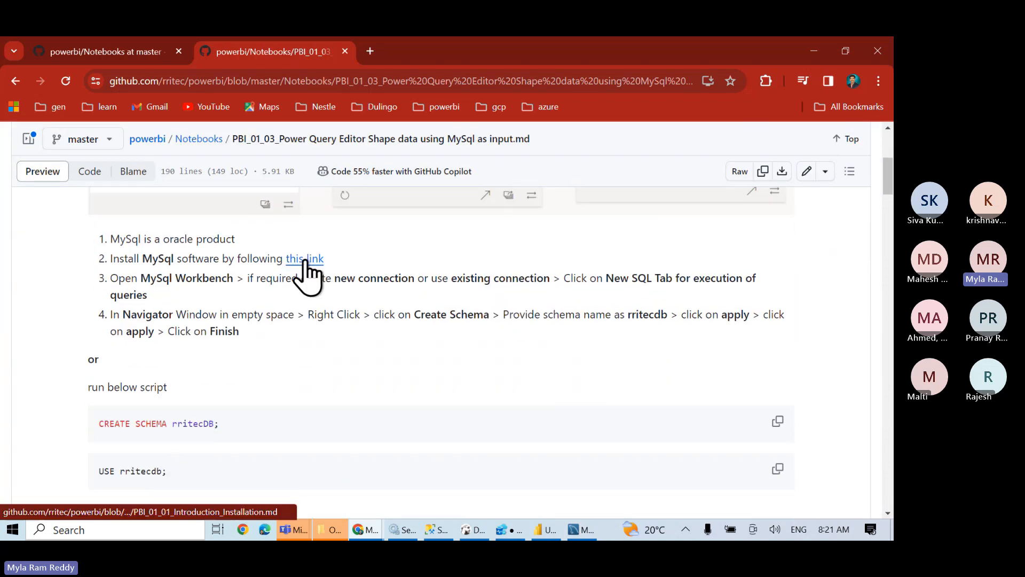
pyautogui.rightClick(305, 259)
pyautogui.click(331, 275)
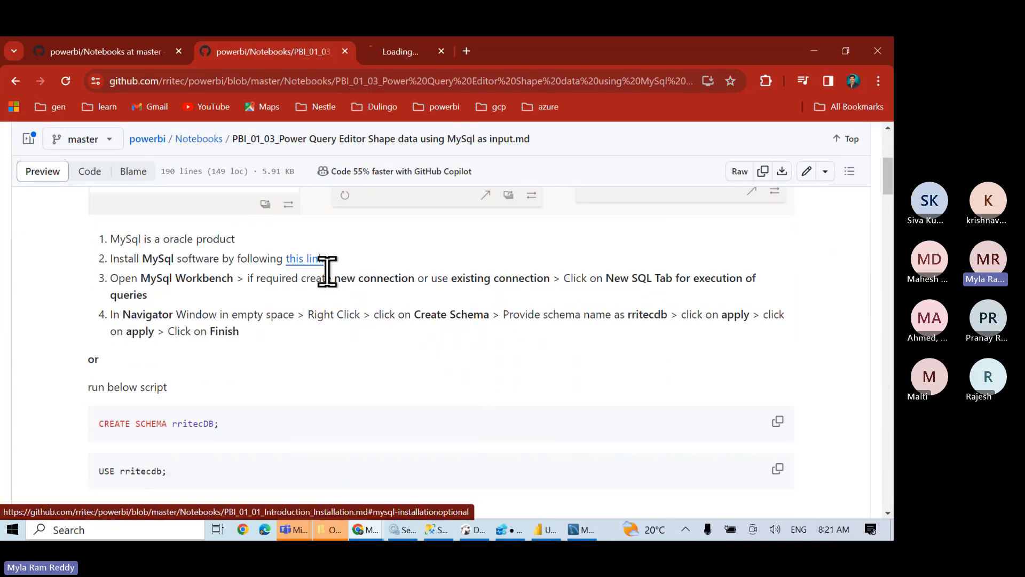
pyautogui.click(403, 53)
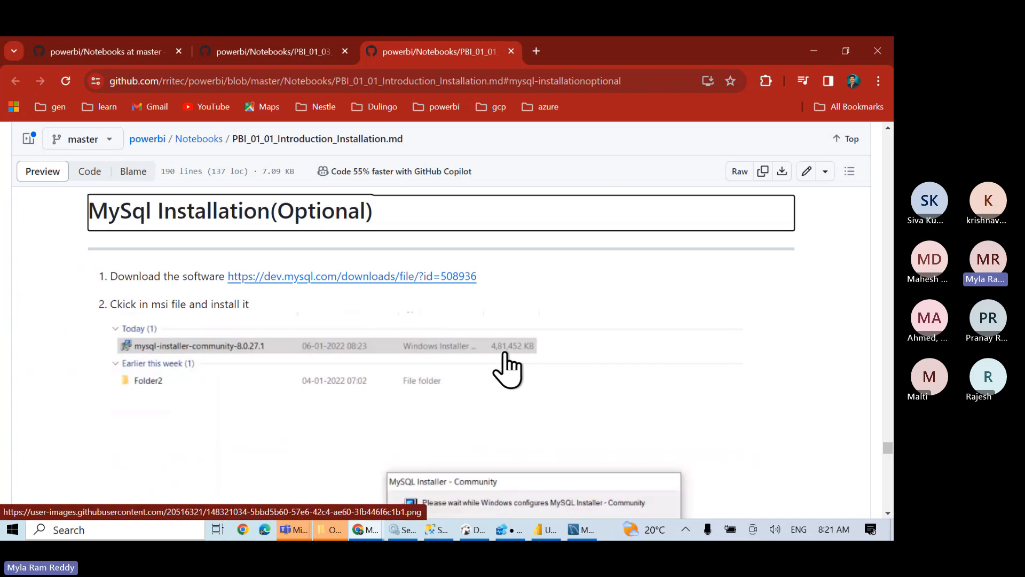
# Step: Review the MySql Installation(Optional) instructions, covering the installer, setup type, installed products, networking settings and root account password
pyautogui.scroll(-8, 507, 368)
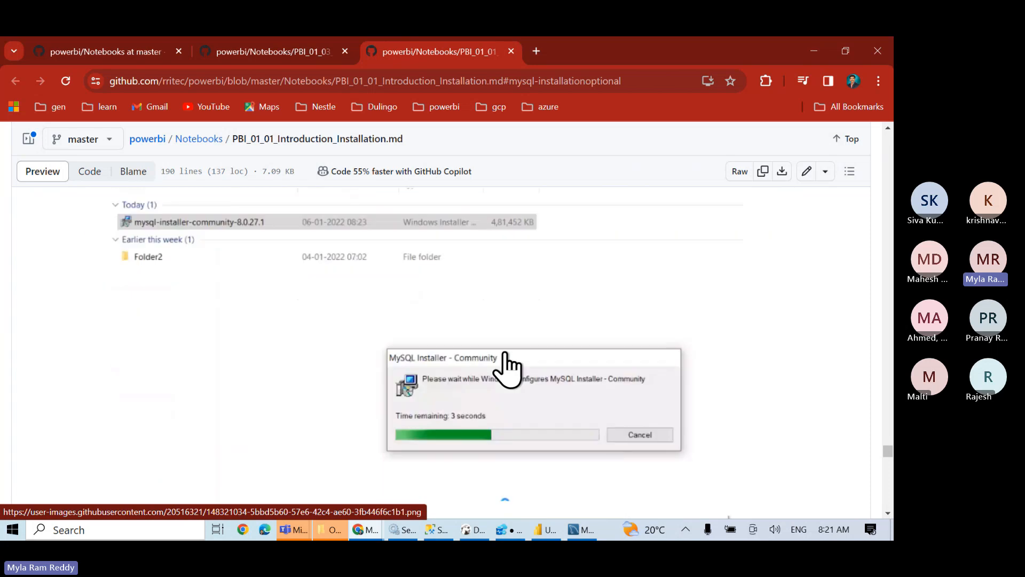
pyautogui.scroll(-2, 507, 369)
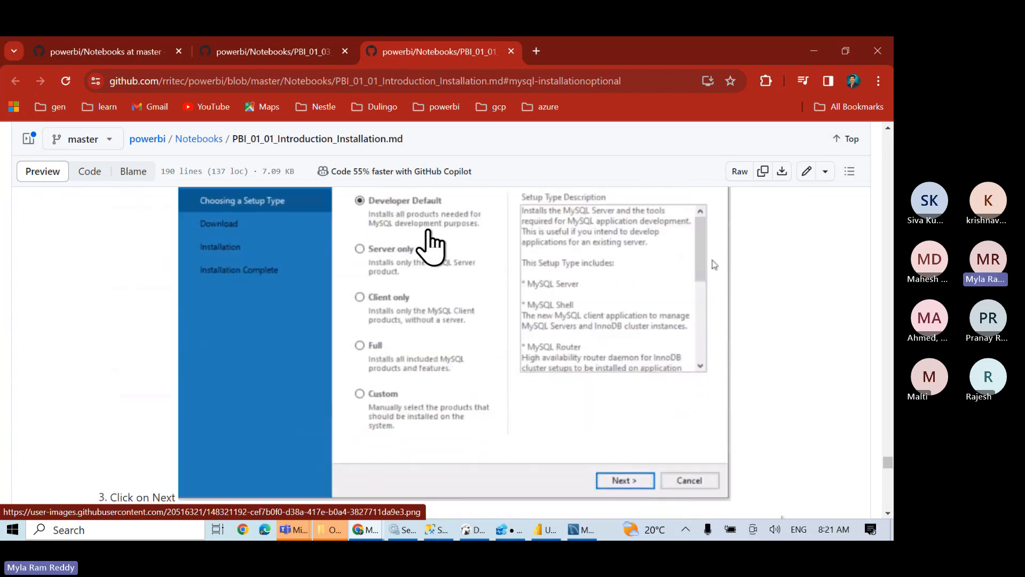
pyautogui.scroll(-6, 430, 246)
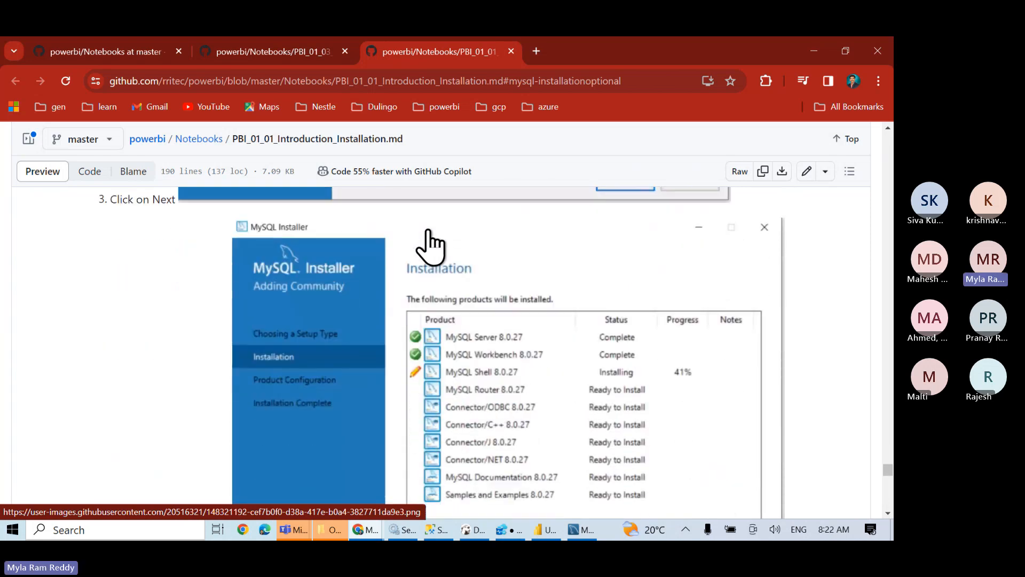
pyautogui.scroll(-2, 428, 231)
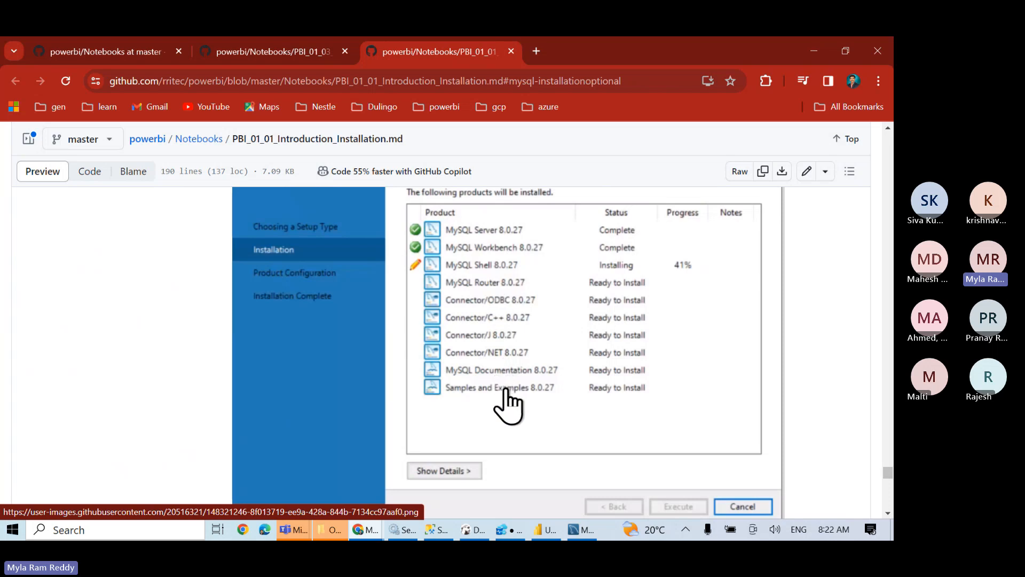
pyautogui.scroll(-5, 528, 422)
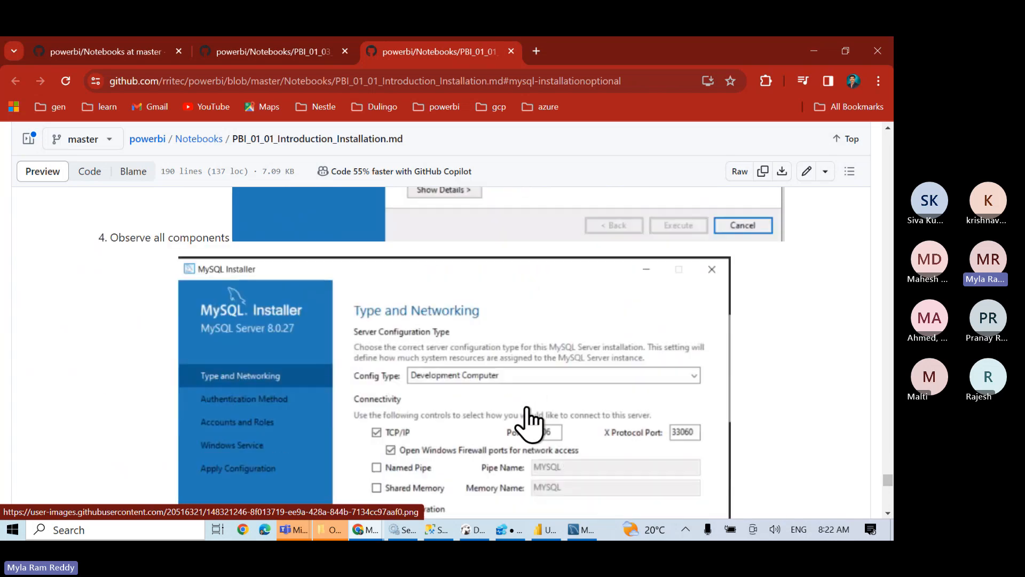
pyautogui.scroll(-4, 529, 421)
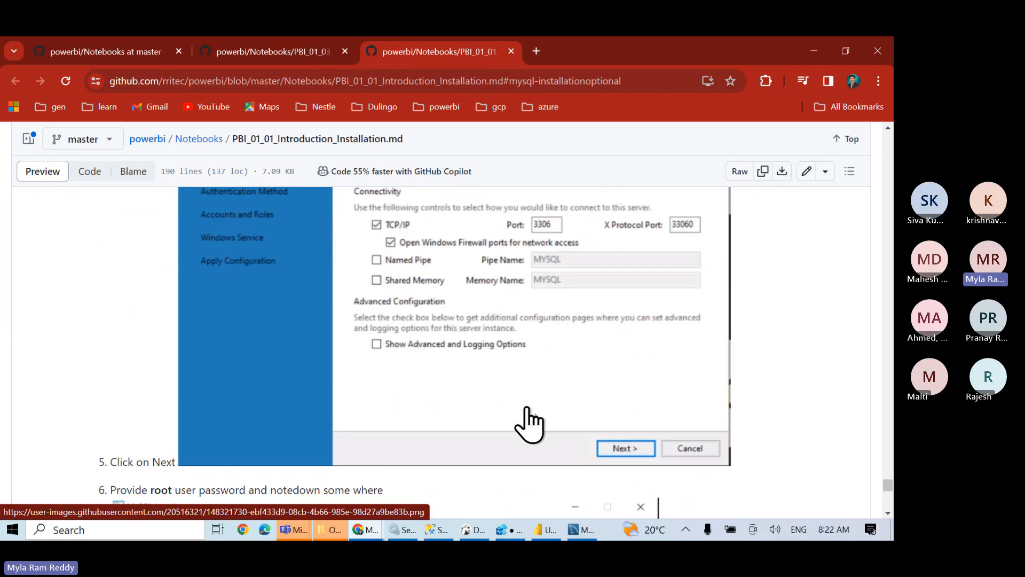
pyautogui.scroll(-5, 527, 408)
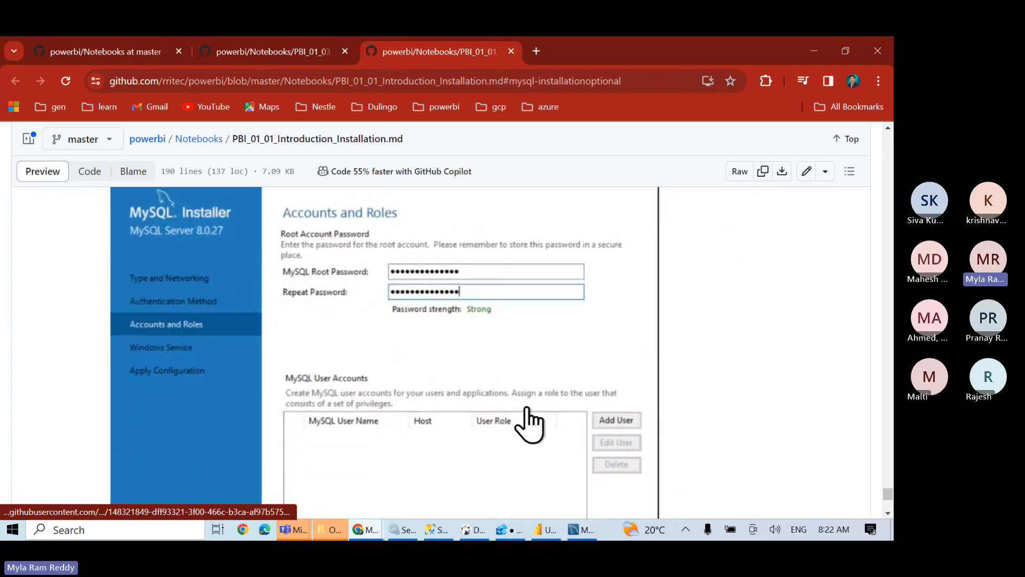
# Step: Mark the root account wording and the root password fields in the installer's Accounts and Roles screenshot
pyautogui.hotkey('ctrl', '2')
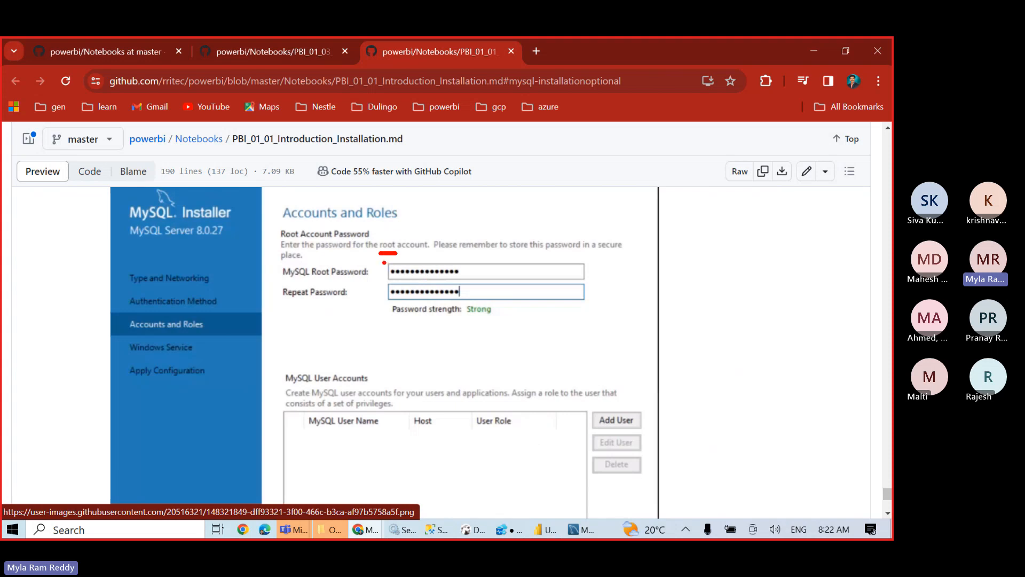
pyautogui.moveTo(383, 262)
pyautogui.mouseDown()
pyautogui.moveTo(401, 292)
pyautogui.moveTo(452, 307)
pyautogui.moveTo(448, 252)
pyautogui.moveTo(378, 264)
pyautogui.mouseUp()
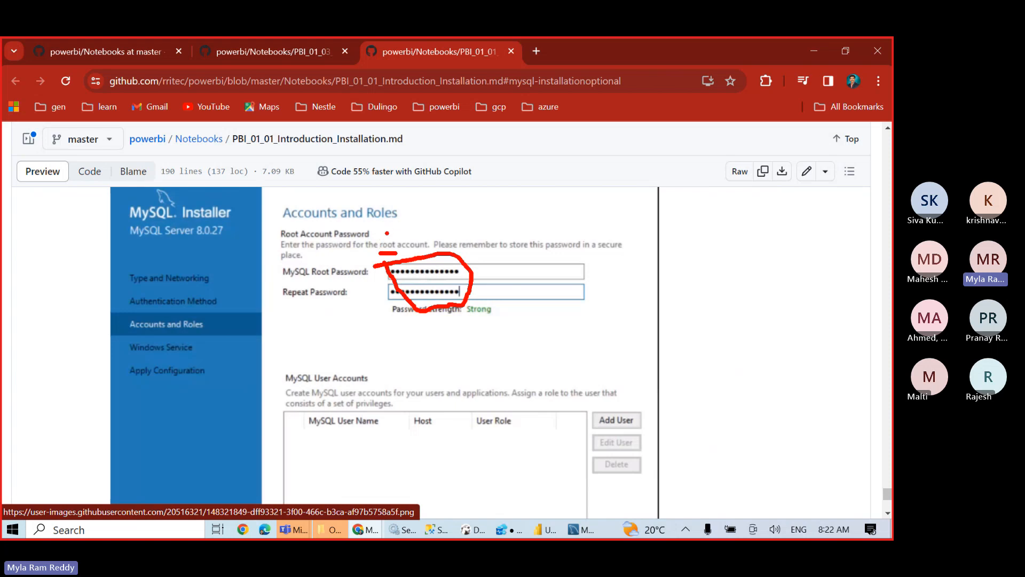
pyautogui.moveTo(387, 232)
pyautogui.mouseDown()
pyautogui.moveTo(367, 243)
pyautogui.moveTo(412, 257)
pyautogui.moveTo(379, 227)
pyautogui.mouseUp()
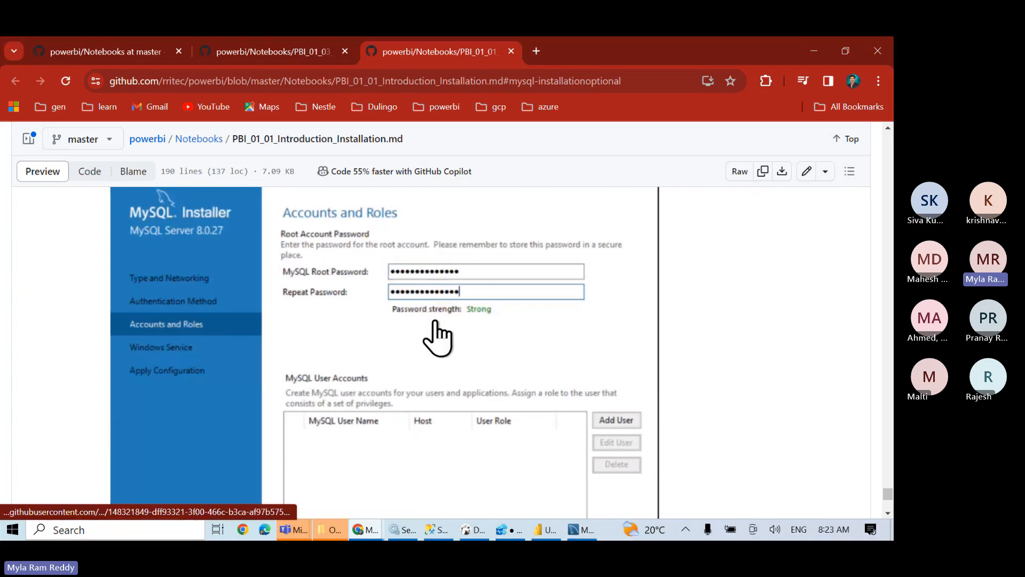
# Step: Switch to MySQL Workbench and collapse the b231220db and sarikadb schemas while looking through the schema list
pyautogui.hotkey('alt', 'Tab')
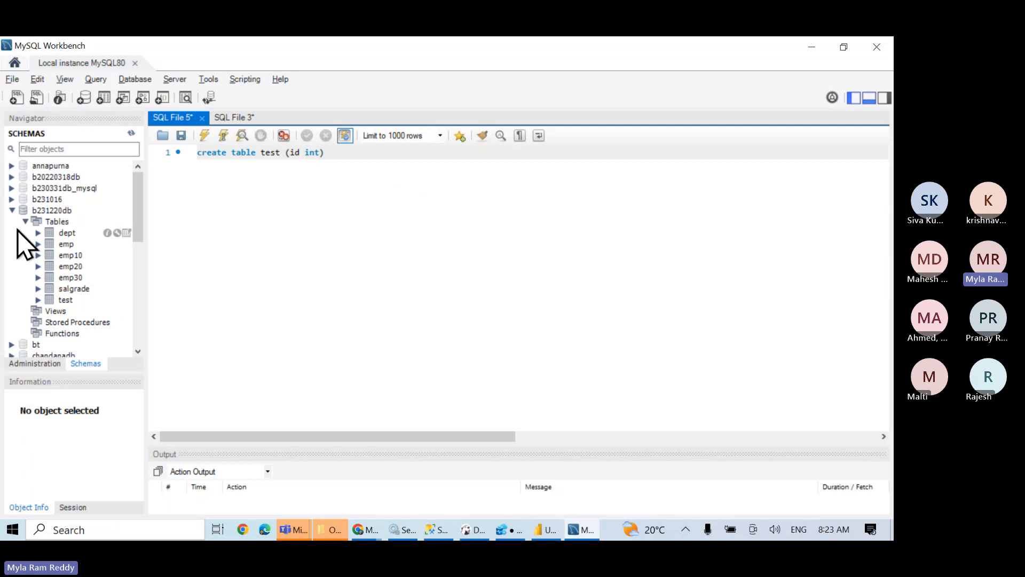
pyautogui.click(12, 211)
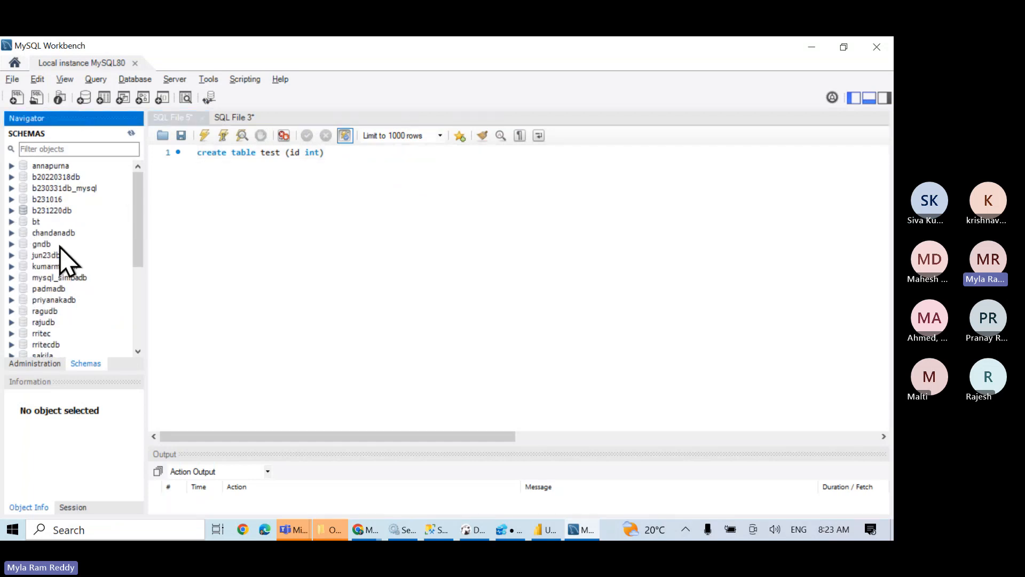
pyautogui.scroll(-3, 64, 321)
pyautogui.scroll(-2, 59, 320)
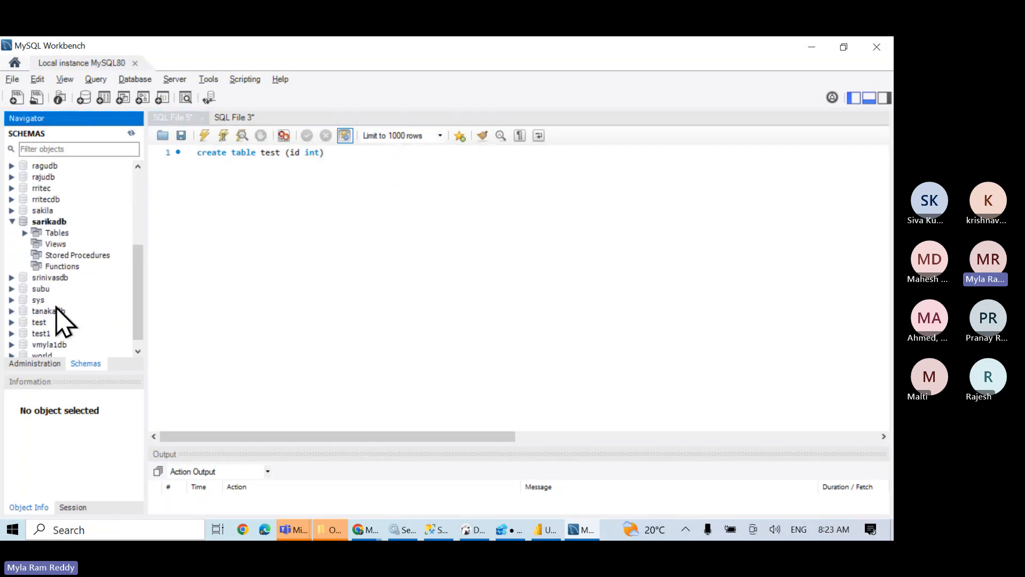
pyautogui.click(11, 221)
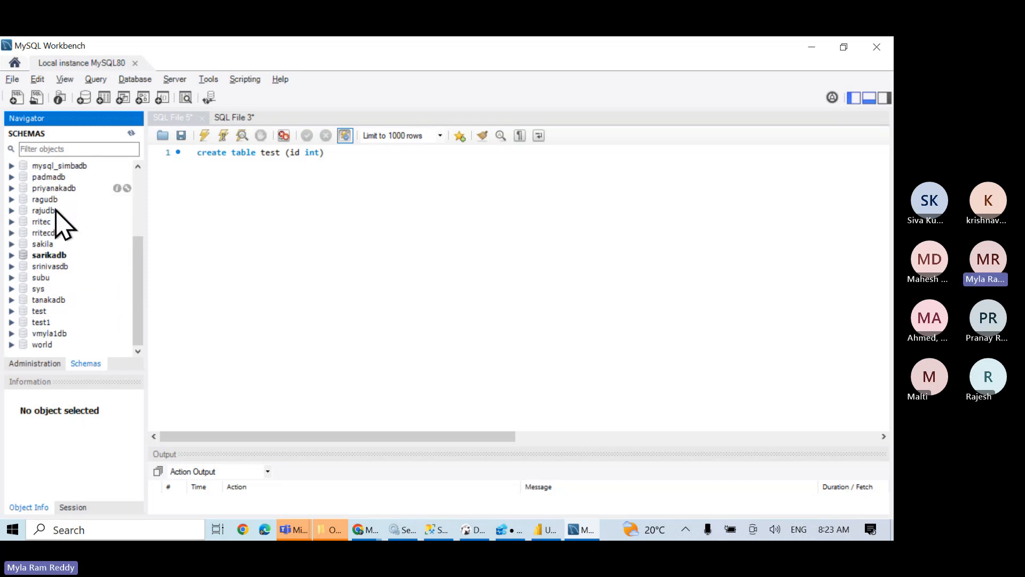
pyautogui.scroll(3, 56, 250)
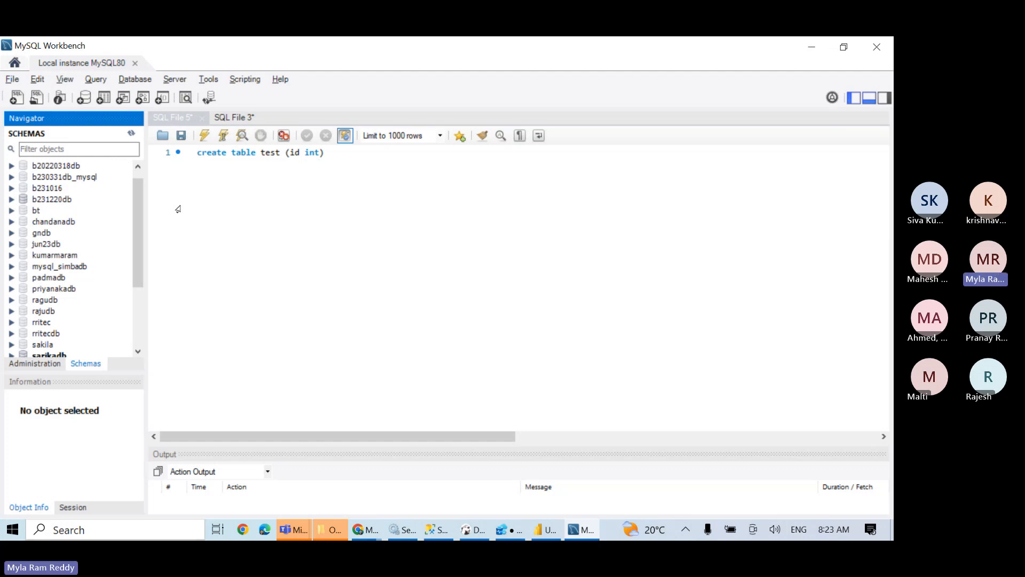
# Step: Switch to SQL Server Management Studio and inspect the b240123db database and its tables in Object Explorer
pyautogui.click(436, 531)
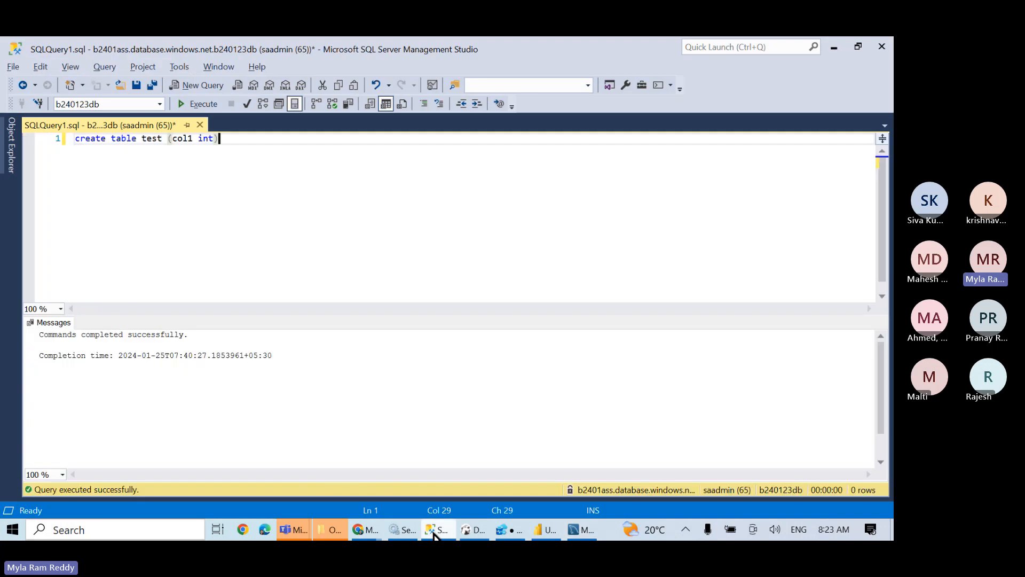
pyautogui.click(11, 152)
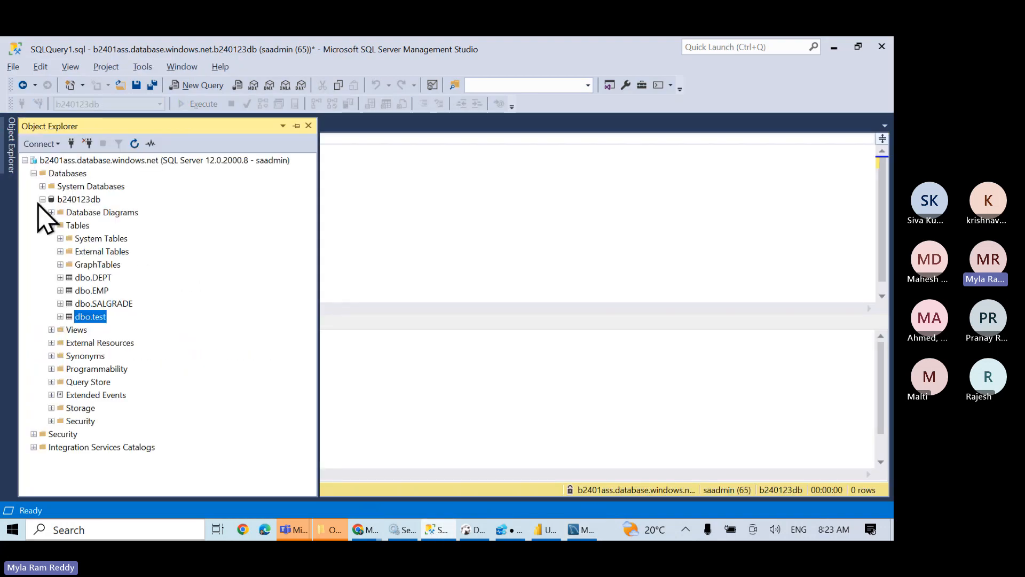
pyautogui.click(81, 200)
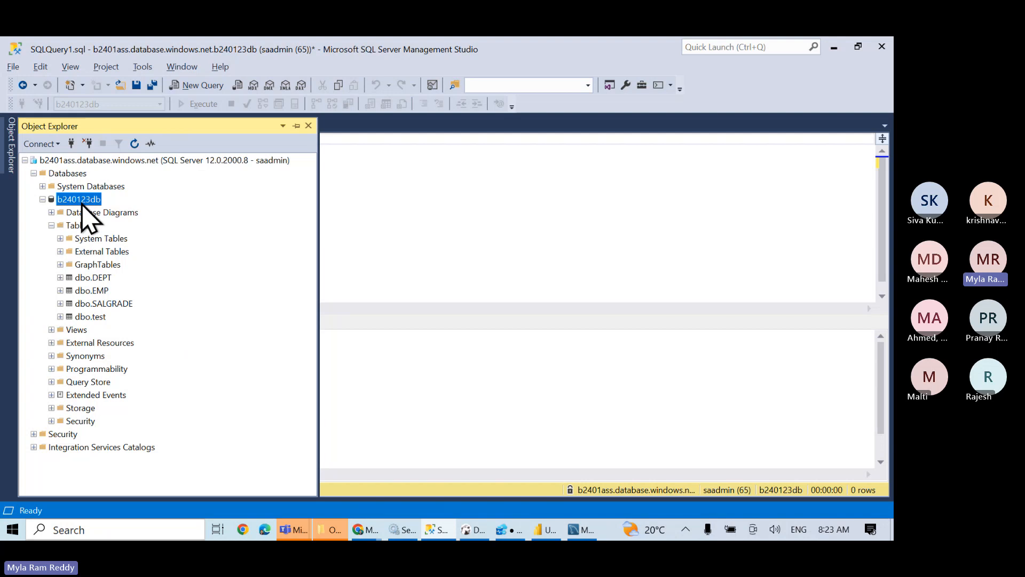
pyautogui.click(99, 303)
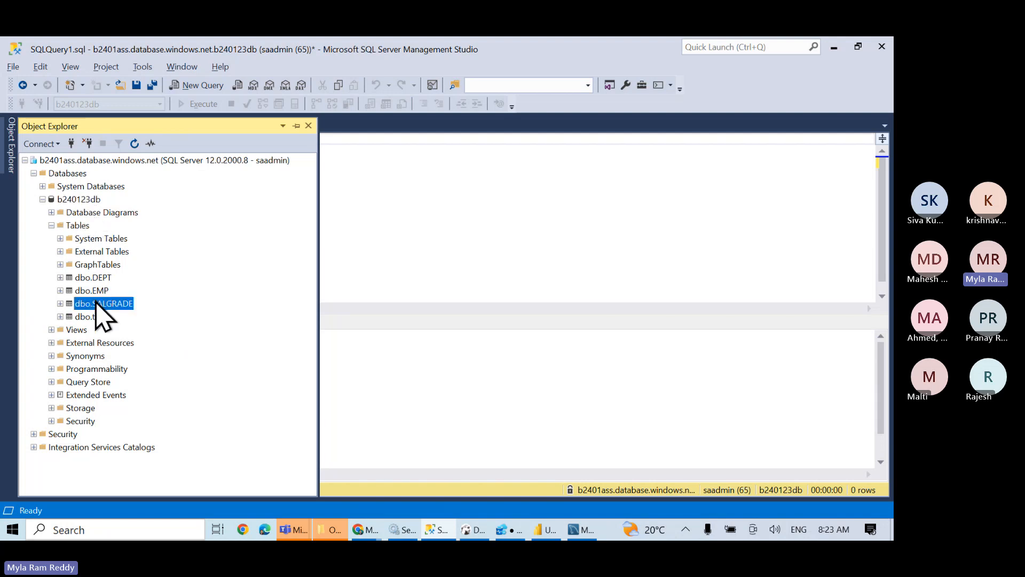
# Step: Add the statement "create schema test" below the existing query and execute only that statement
pyautogui.click(373, 221)
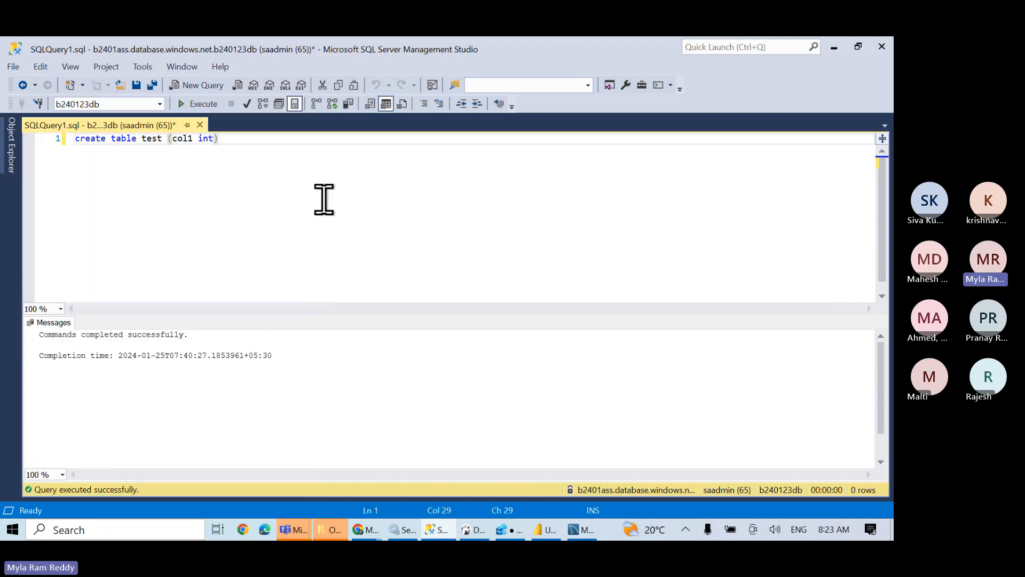
pyautogui.press('Return')
pyautogui.press('Return')
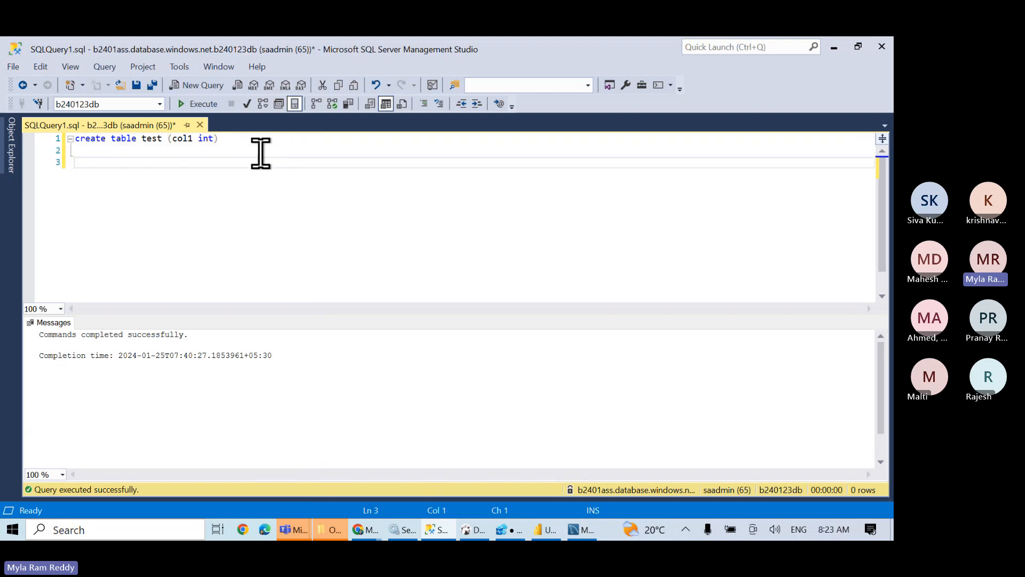
pyautogui.write('create schema test')
pyautogui.hotkey('shift', 'Home')
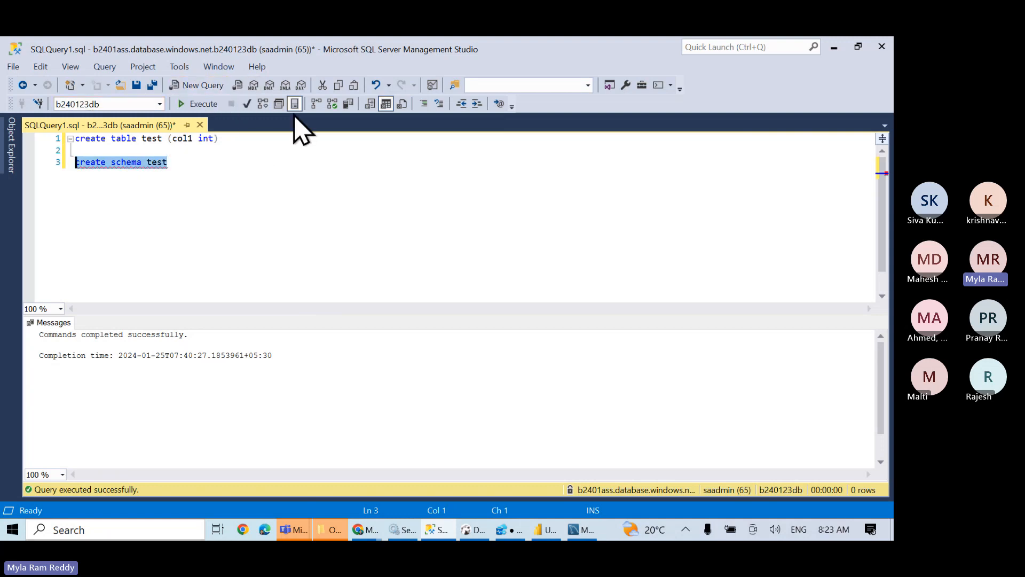
pyautogui.click(200, 108)
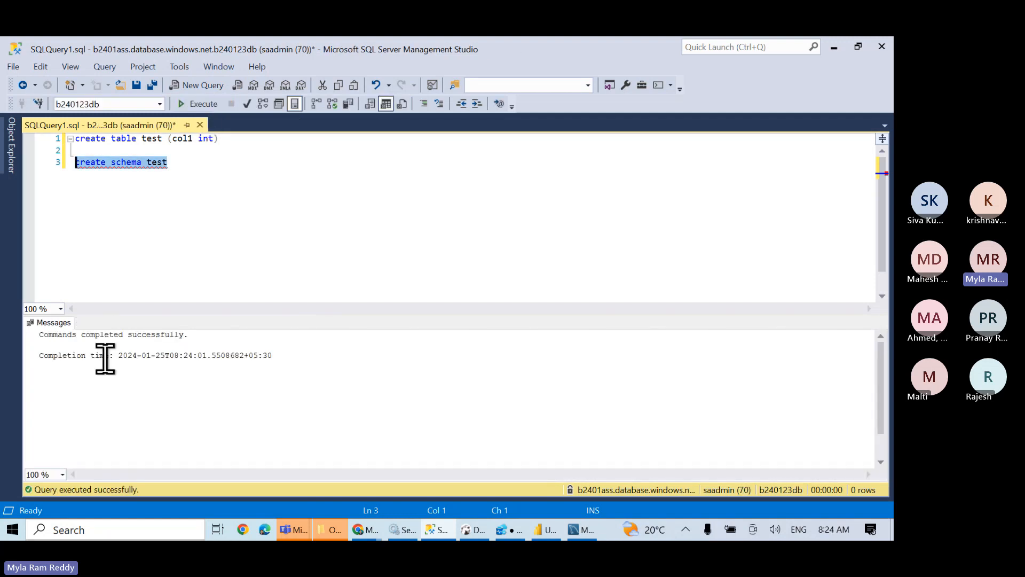
# Step: Add a statement creating table test.t1 with the int column col1 and try to execute it on its own
pyautogui.click(187, 161)
pyautogui.press('Return')
pyautogui.press('Return')
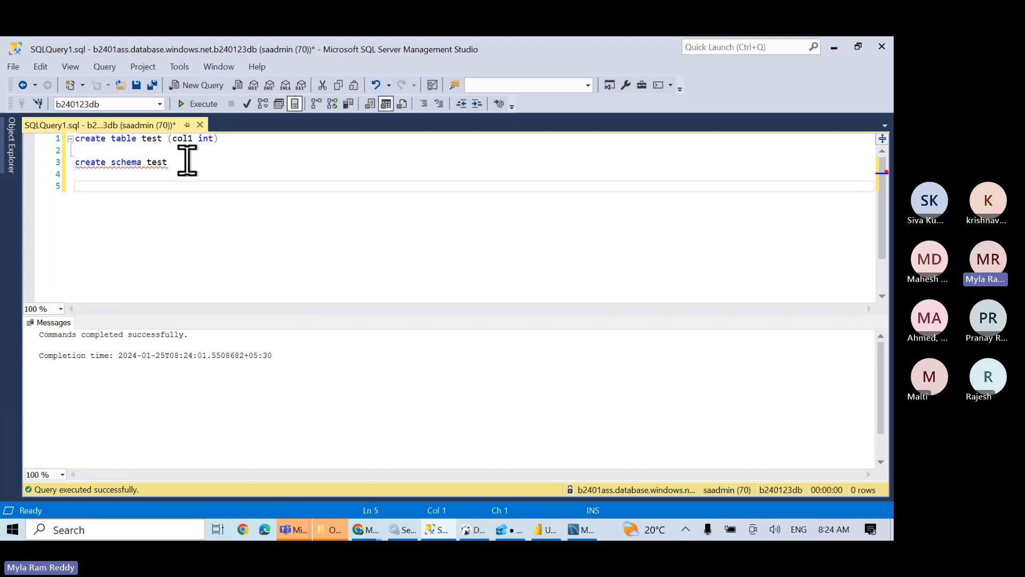
pyautogui.write('creat tab')
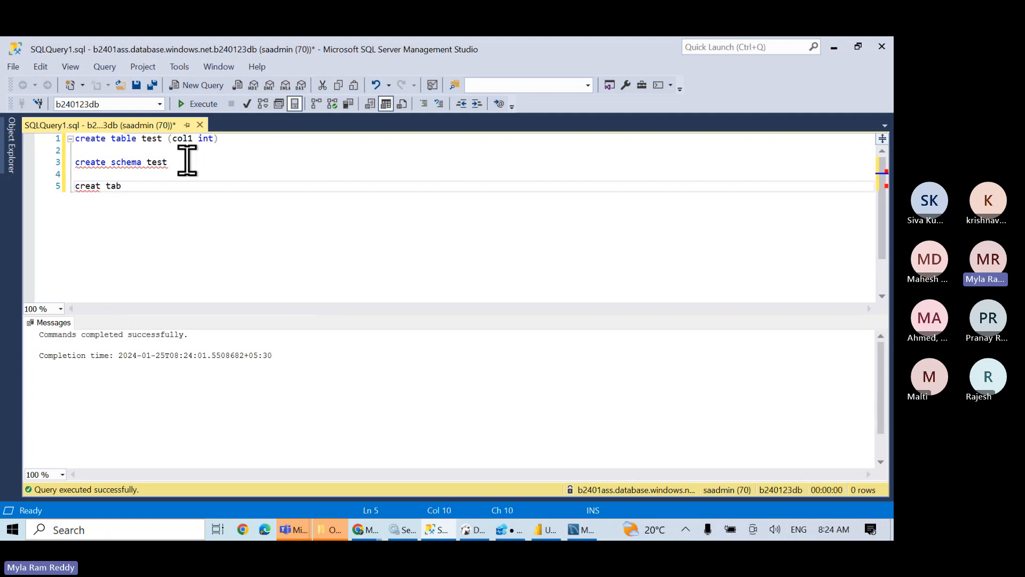
pyautogui.write('le test.t1(col1 int)')
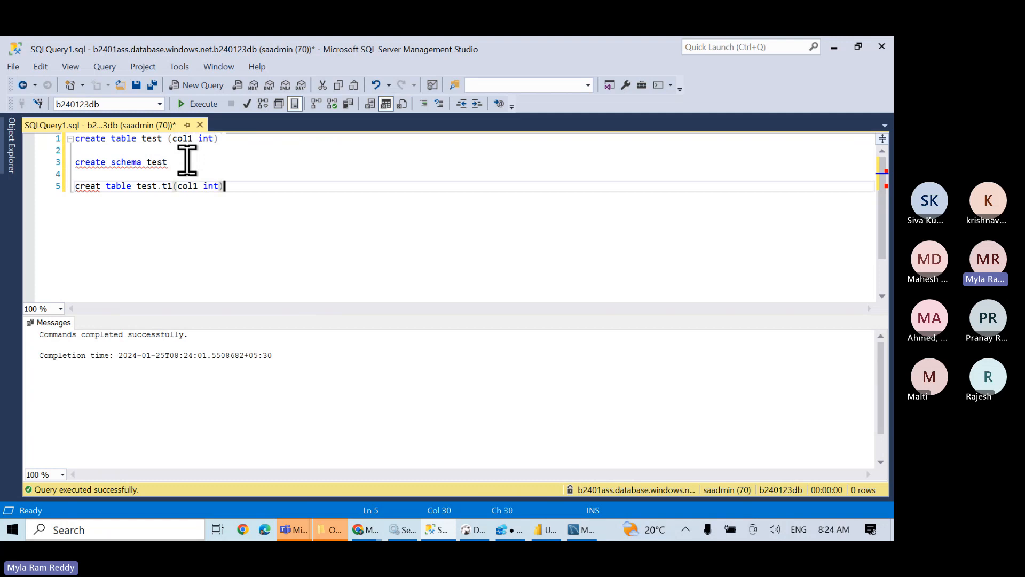
pyautogui.hotkey('shift', 'Home')
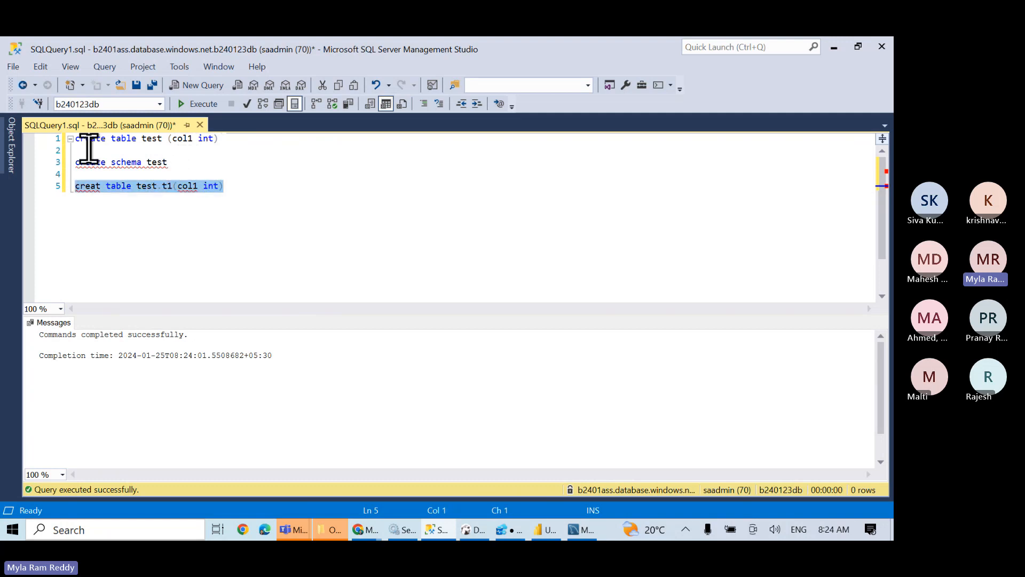
pyautogui.click(201, 104)
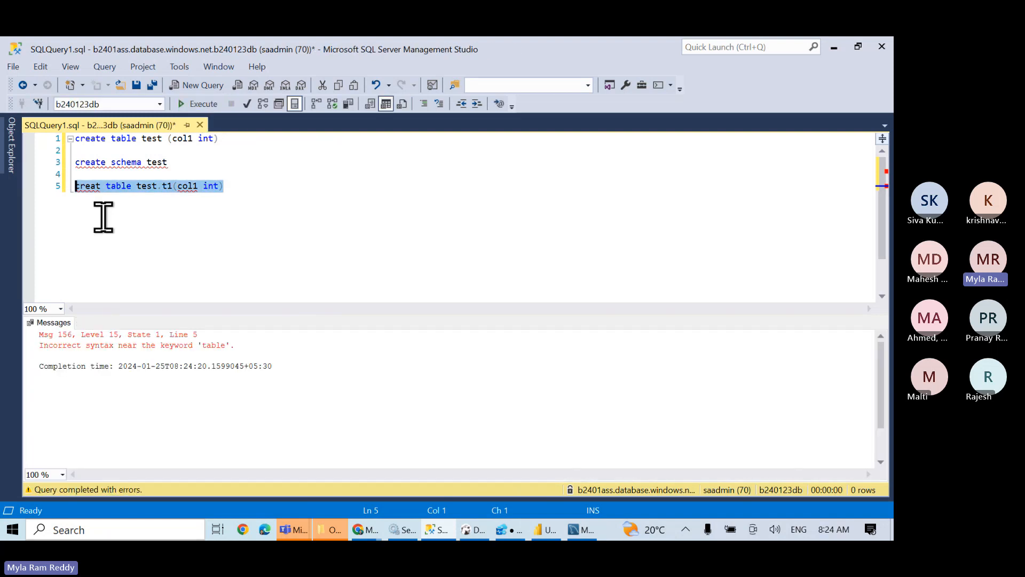
# Step: Correct the misspelled keyword to "create" in the test.t1 statement and execute that statement again
pyautogui.click(100, 186)
pyautogui.write('e')
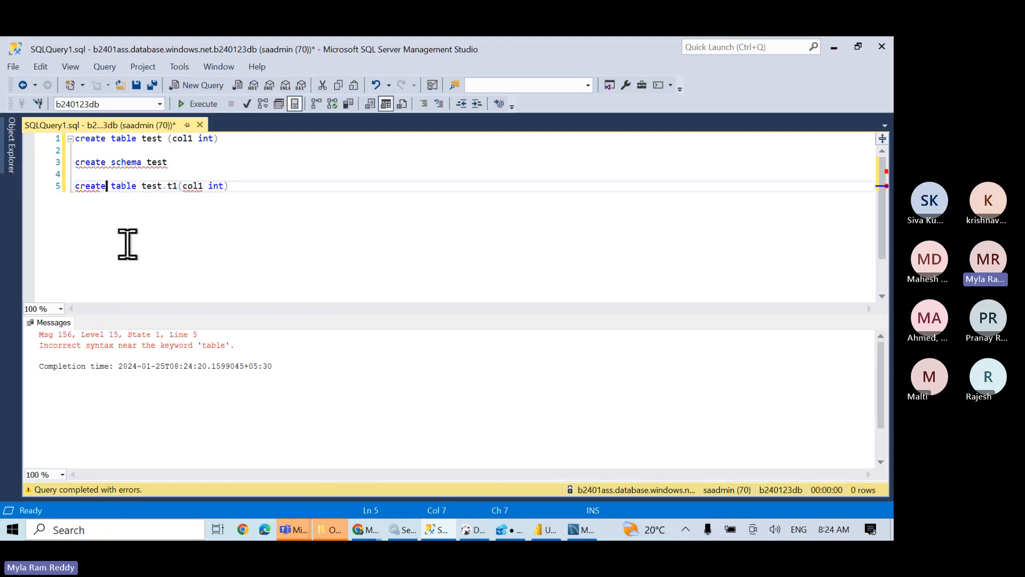
pyautogui.press('End')
pyautogui.hotkey('shift', 'Home')
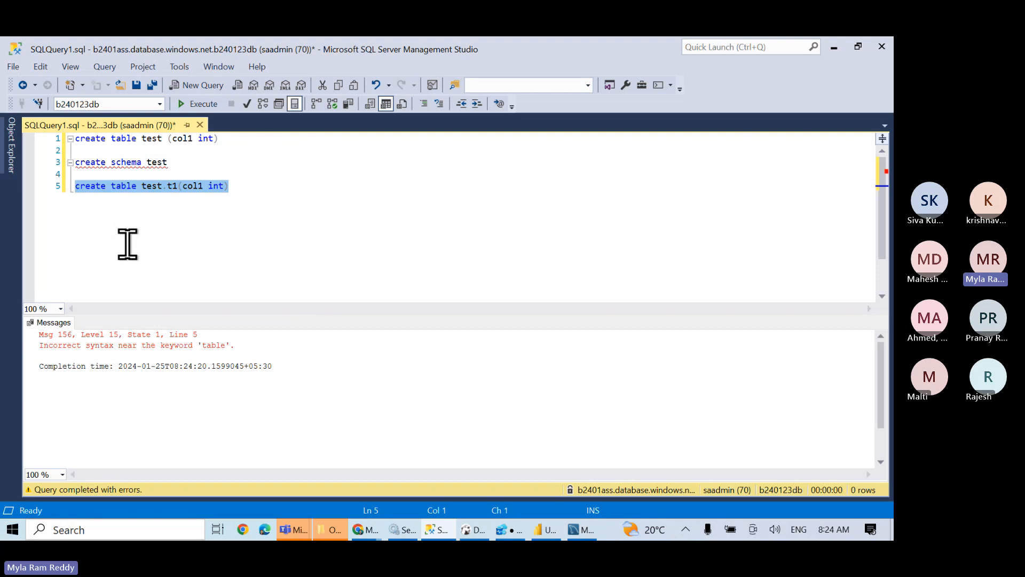
pyautogui.click(203, 106)
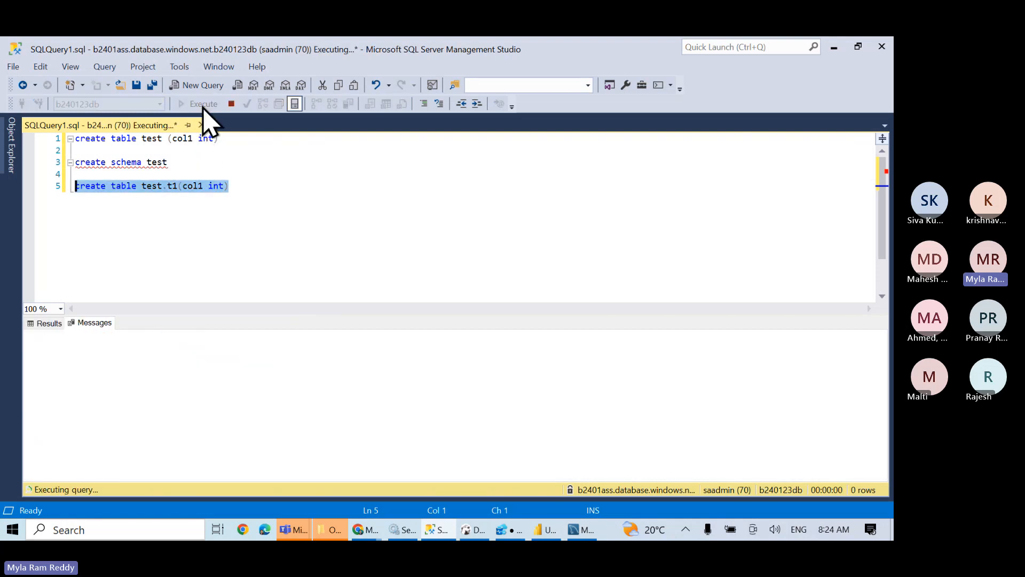
# Step: Refresh the Tables folder of b240123db in Object Explorer
pyautogui.click(12, 162)
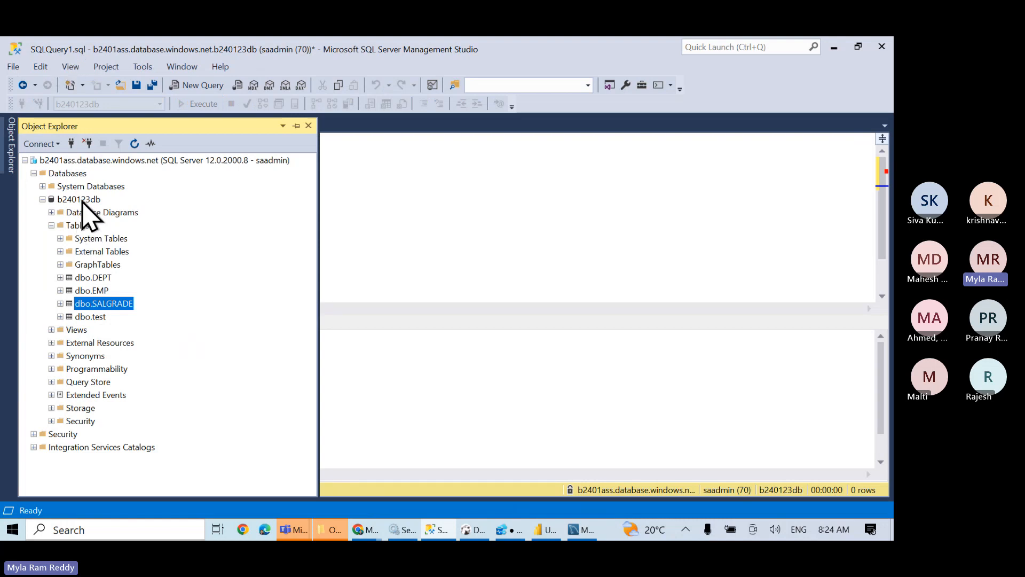
pyautogui.click(78, 225)
pyautogui.rightClick(78, 225)
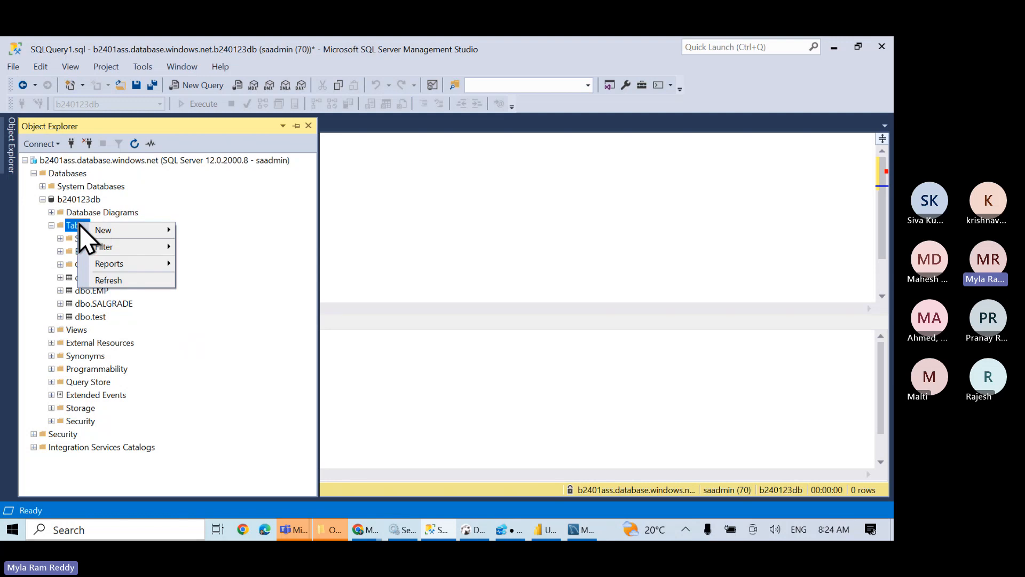
pyautogui.click(115, 280)
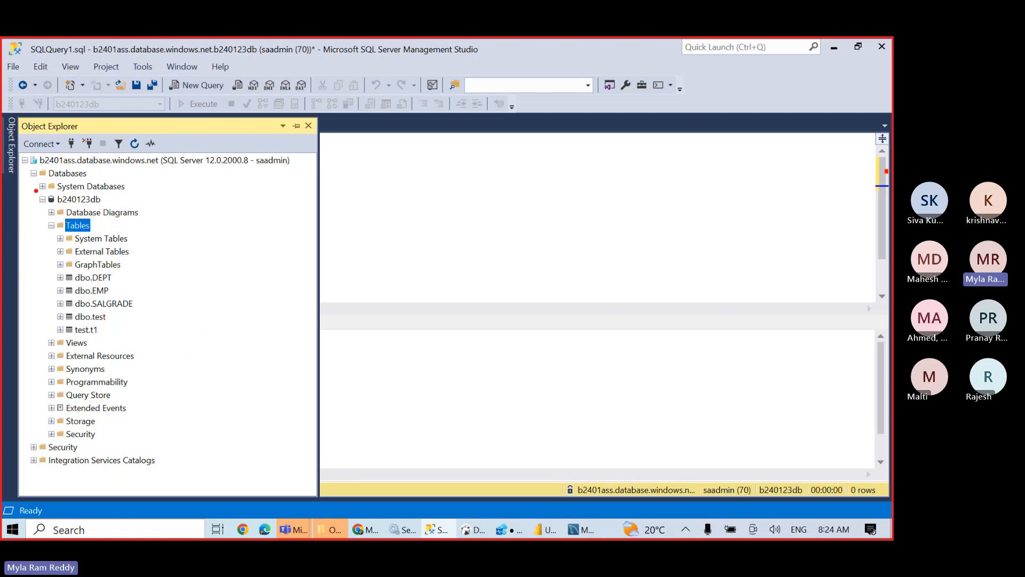
# Step: Mark the b240123db database name and the schema prefixes of its tables in Object Explorer
pyautogui.moveTo(34, 192)
pyautogui.mouseDown()
pyautogui.moveTo(110, 209)
pyautogui.moveTo(33, 211)
pyautogui.mouseUp()
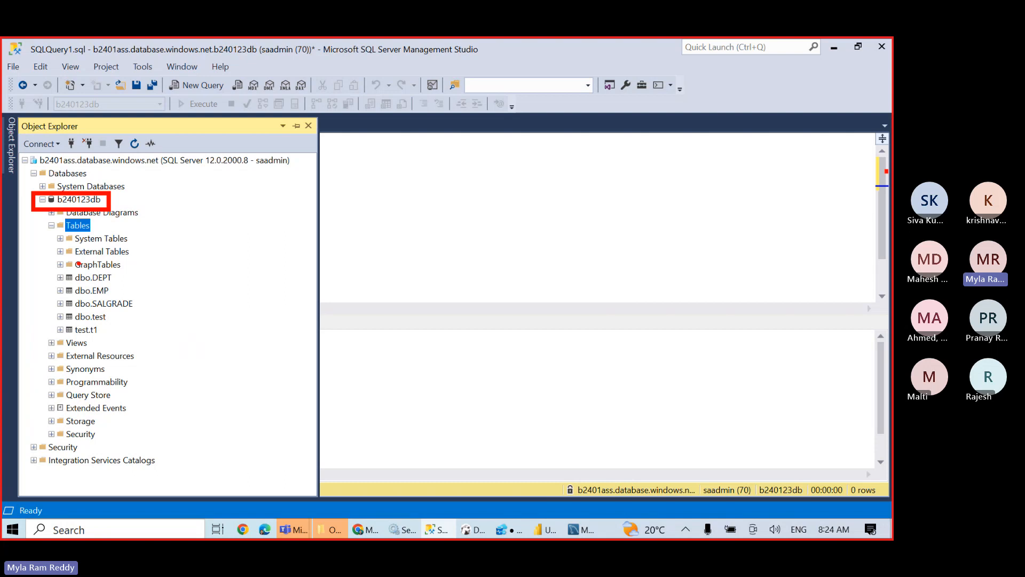
pyautogui.moveTo(74, 270)
pyautogui.mouseDown()
pyautogui.moveTo(80, 310)
pyautogui.moveTo(93, 315)
pyautogui.moveTo(80, 323)
pyautogui.mouseUp()
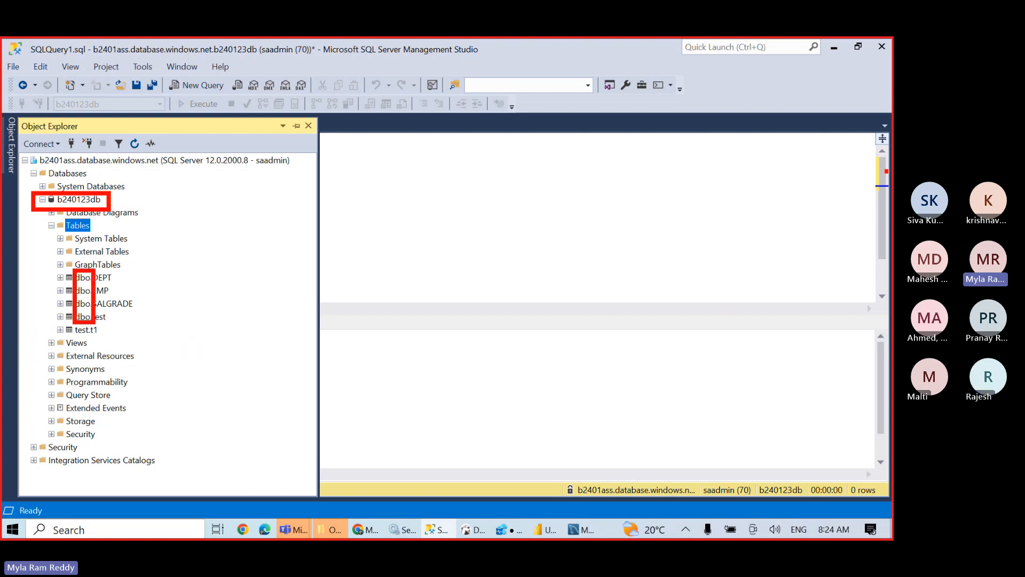
pyautogui.moveTo(73, 322)
pyautogui.mouseDown()
pyautogui.moveTo(80, 348)
pyautogui.moveTo(84, 325)
pyautogui.mouseUp()
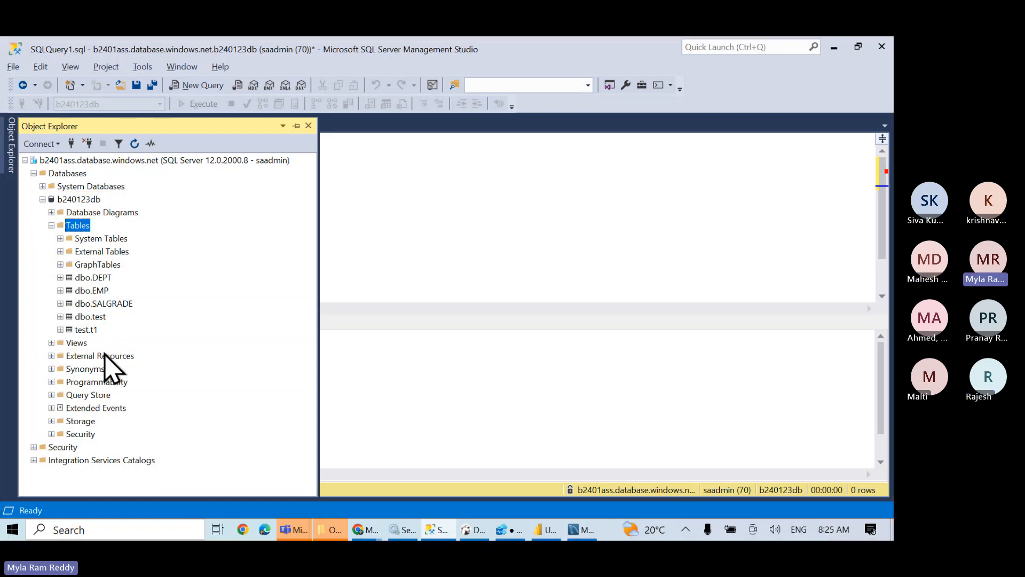
# Step: Revisit the SQL File 5 query in MySQL Workbench and return to the MySql lesson's schema creation instructions in Chrome
pyautogui.hotkey('alt', 'Tab')
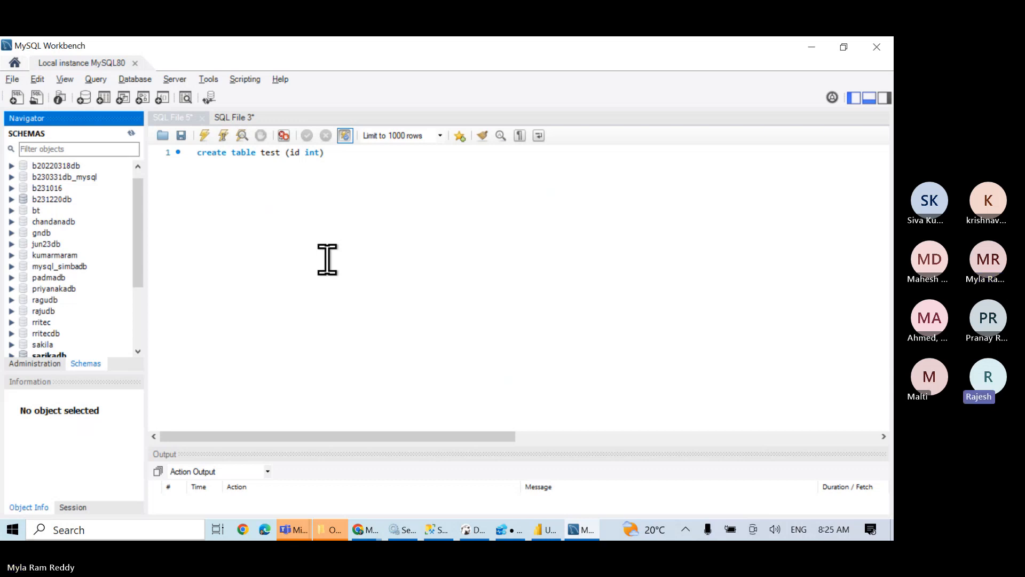
pyautogui.click(380, 186)
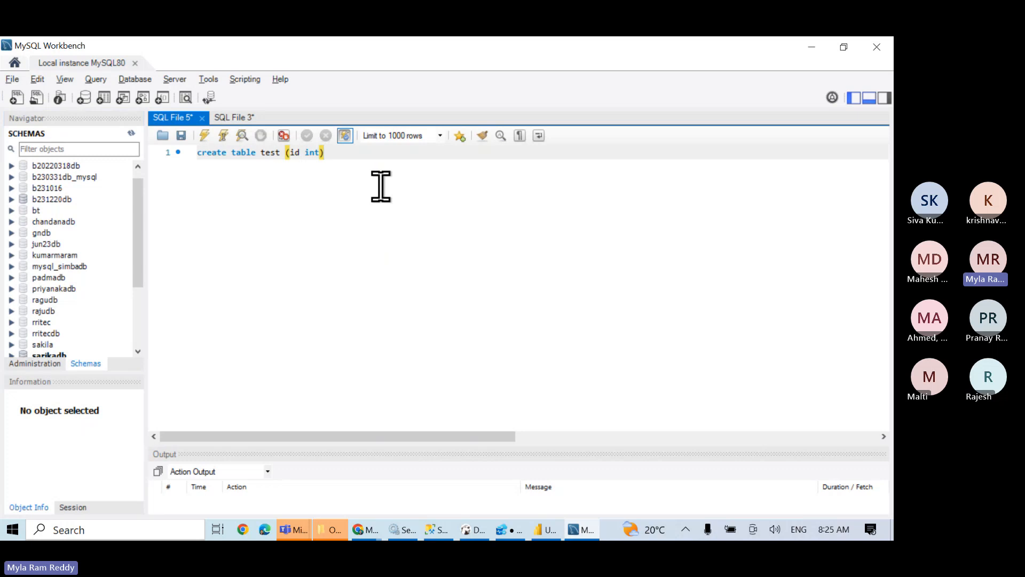
pyautogui.hotkey('alt', 'Tab')
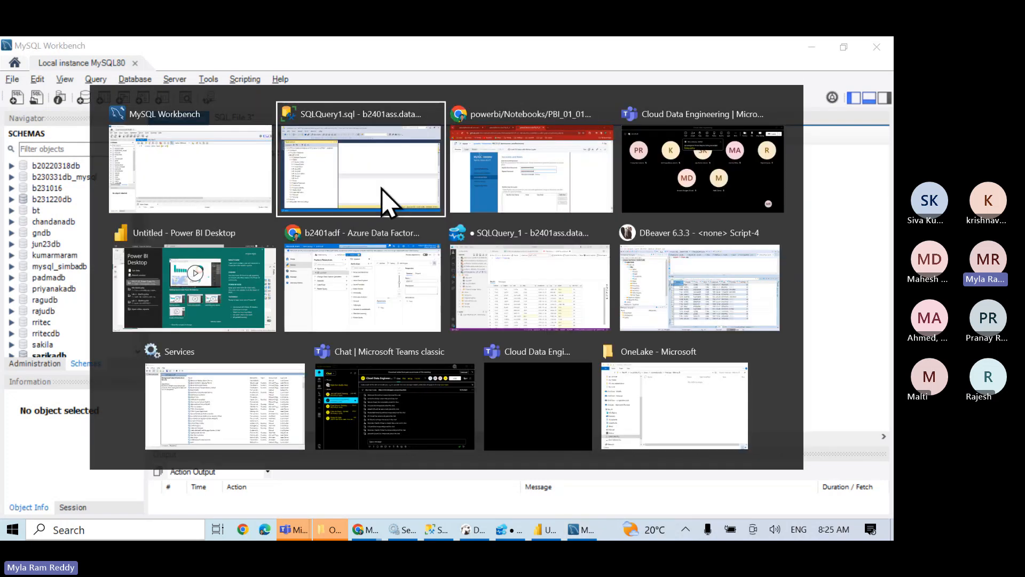
pyautogui.hotkey('alt', 'Tab')
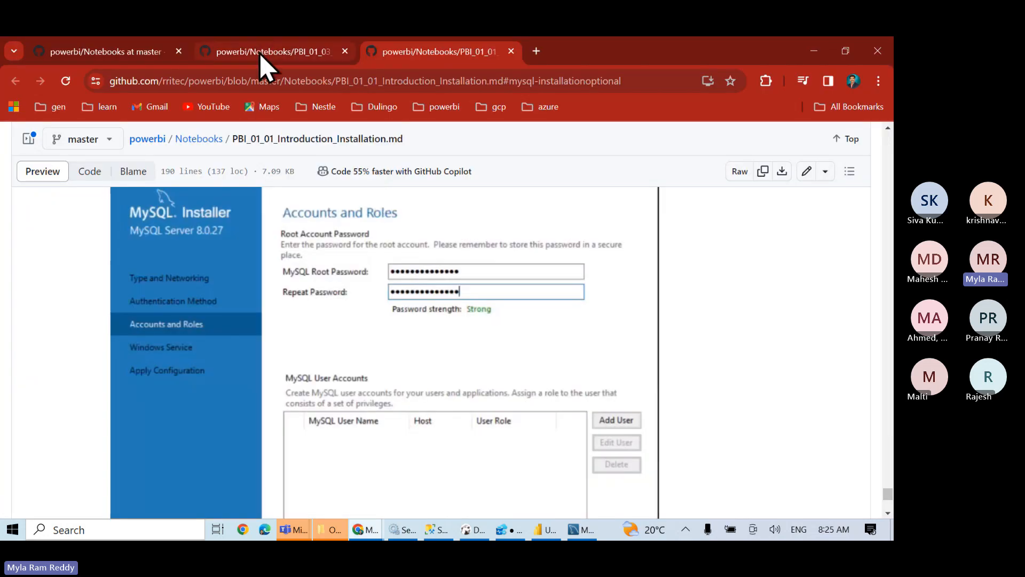
pyautogui.click(262, 52)
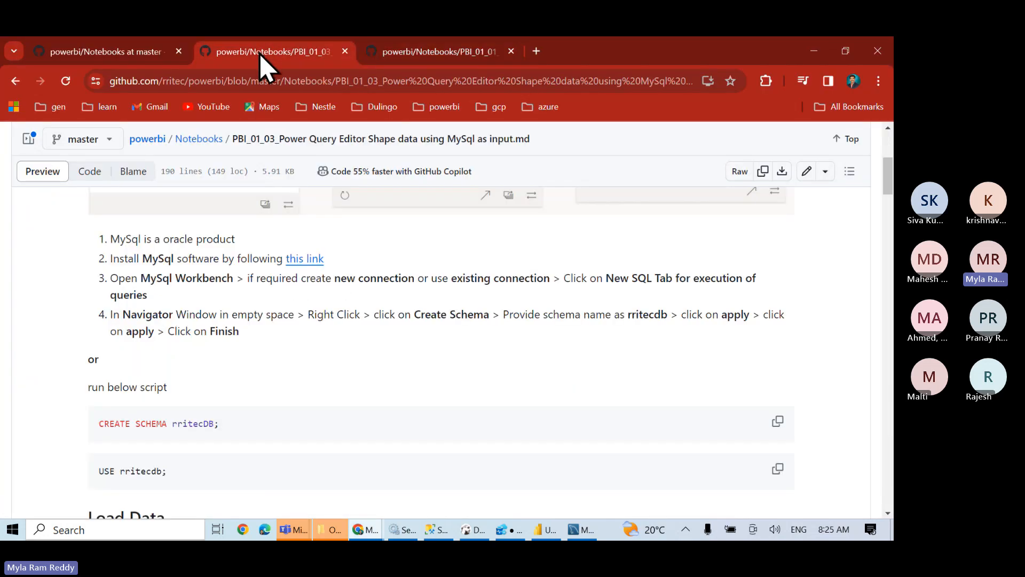
# Step: Mark the SCHEMA keyword and the rritecDB name in the lesson's CREATE SCHEMA script
pyautogui.scroll(-3, 315, 353)
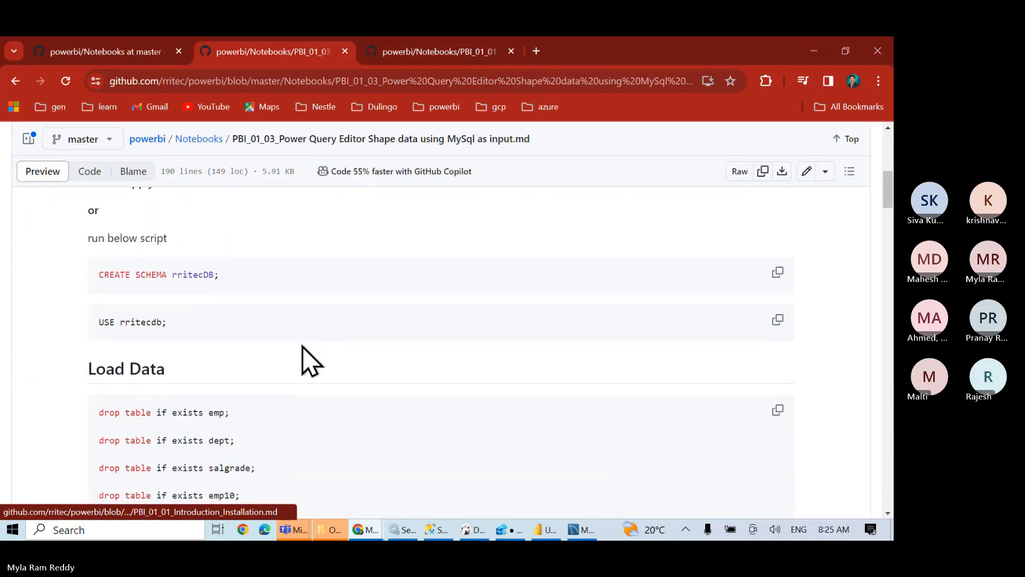
pyautogui.doubleClick(151, 274)
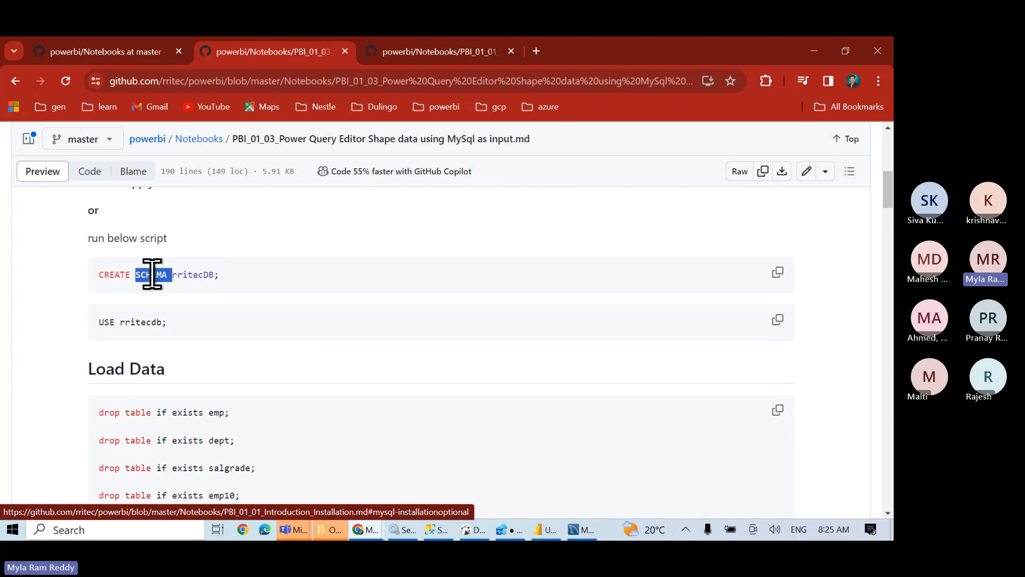
pyautogui.doubleClick(191, 274)
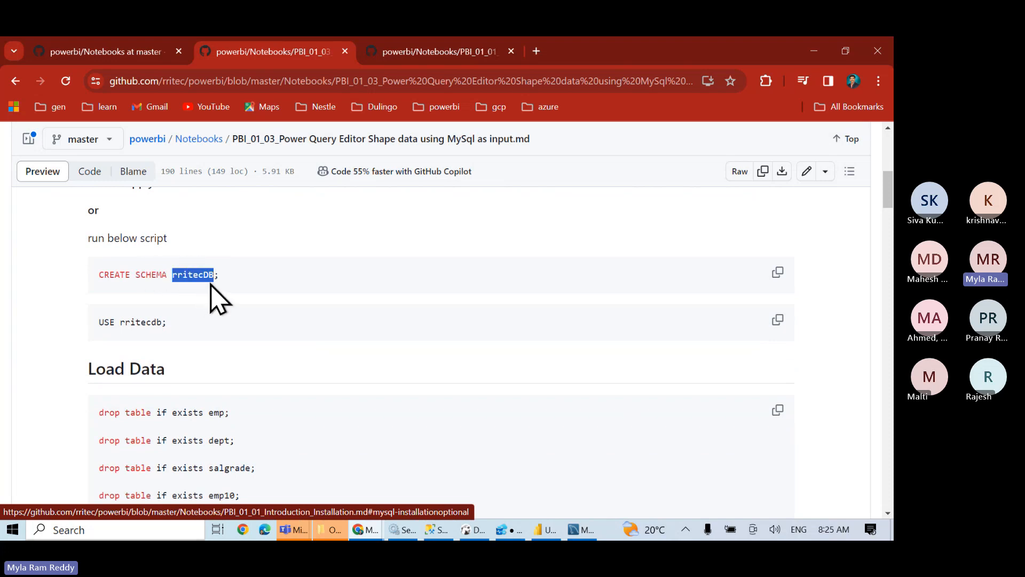
pyautogui.doubleClick(151, 274)
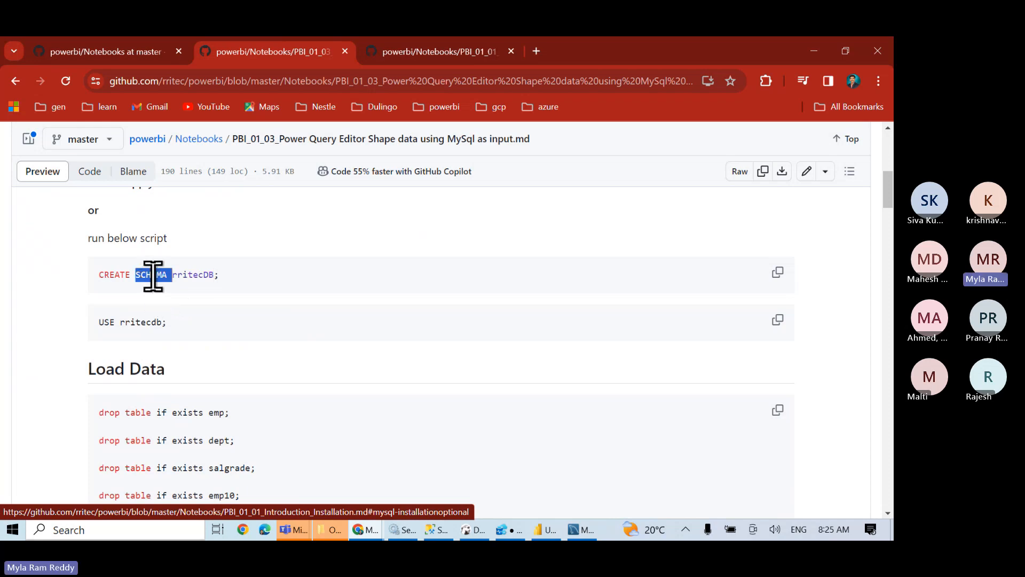
pyautogui.doubleClick(194, 273)
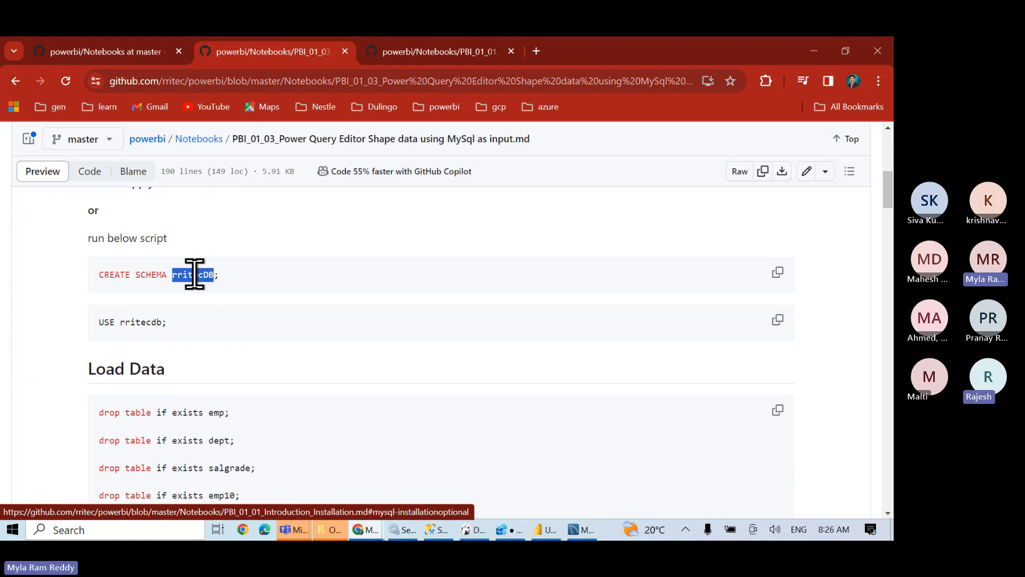
# Step: Copy the lesson's CREATE SCHEMA rritecDB statement and replace the SQL File 5 query in MySQL Workbench with it
pyautogui.click(778, 274)
pyautogui.hotkey('alt', 'Tab')
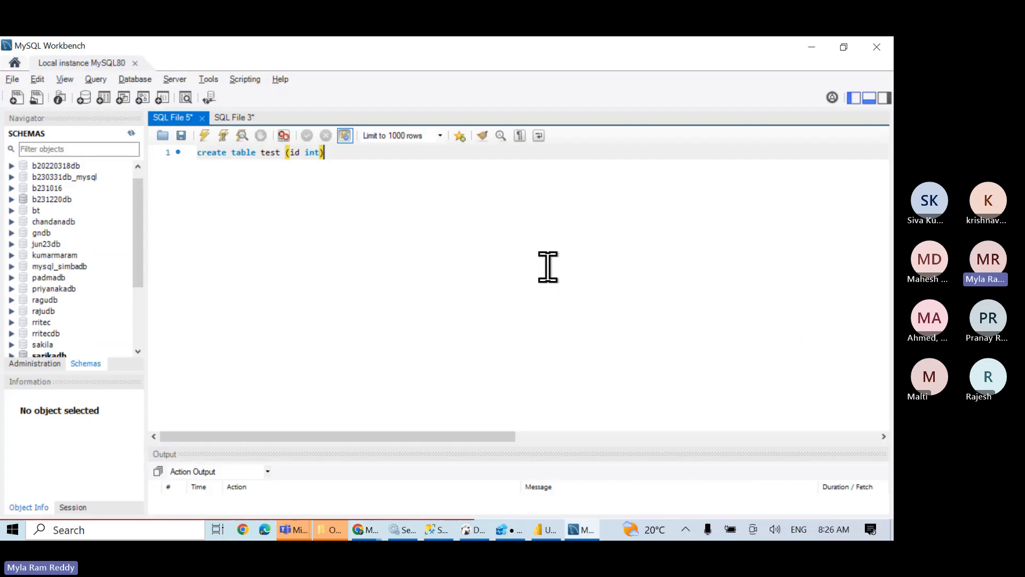
pyautogui.hotkey('ctrl', 'a')
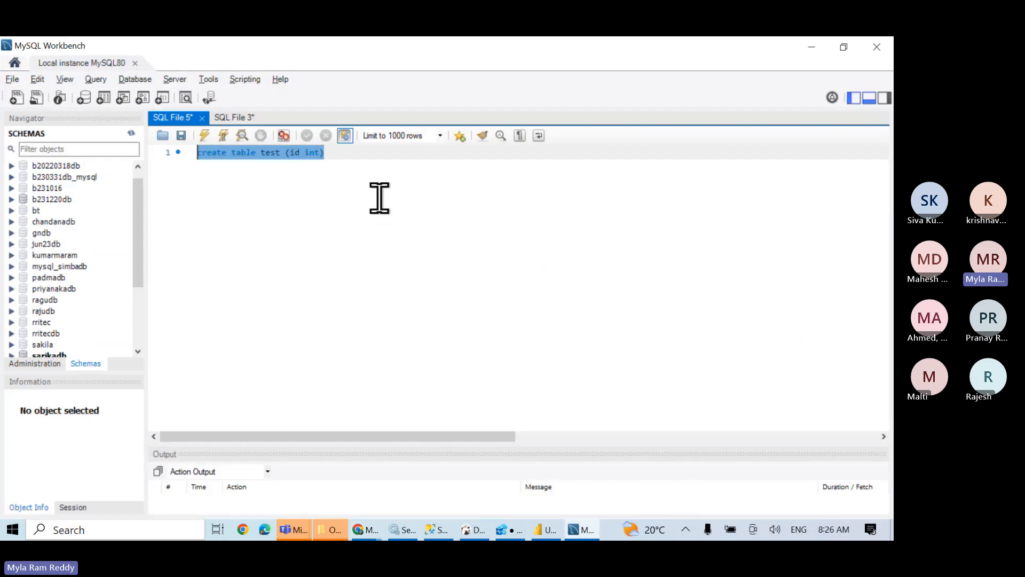
pyautogui.hotkey('ctrl', 'v')
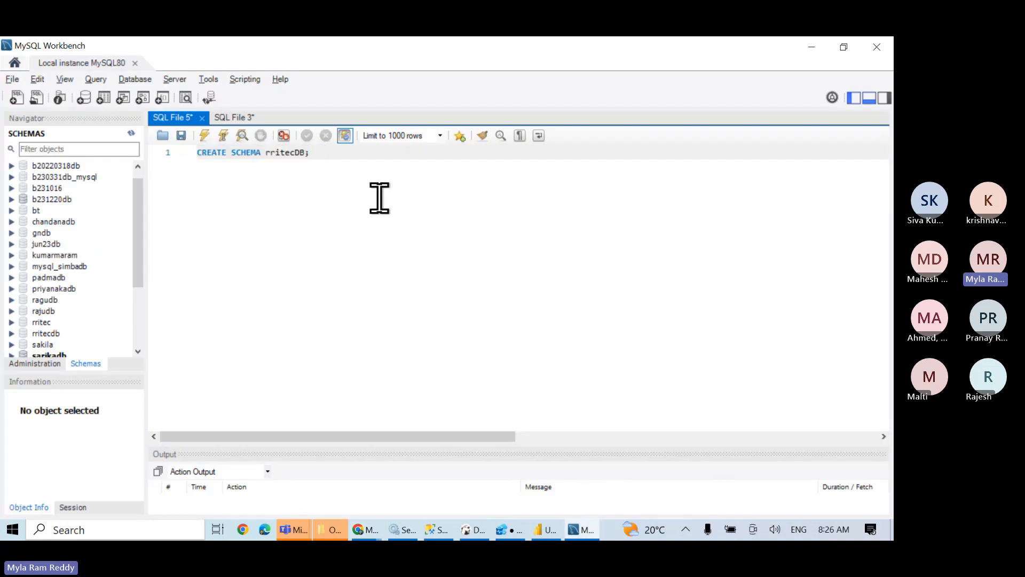
# Step: Change the schema name in the CREATE SCHEMA statement to sindhuDB and execute it
pyautogui.press('BackSpace')
pyautogui.press('BackSpace')
pyautogui.press('BackSpace')
pyautogui.press('BackSpace')
pyautogui.press('BackSpace')
pyautogui.press('BackSpace')
pyautogui.press('BackSpace')
pyautogui.press('BackSpace')
pyautogui.press('BackSpace')
pyautogui.write('sindhuDB;')
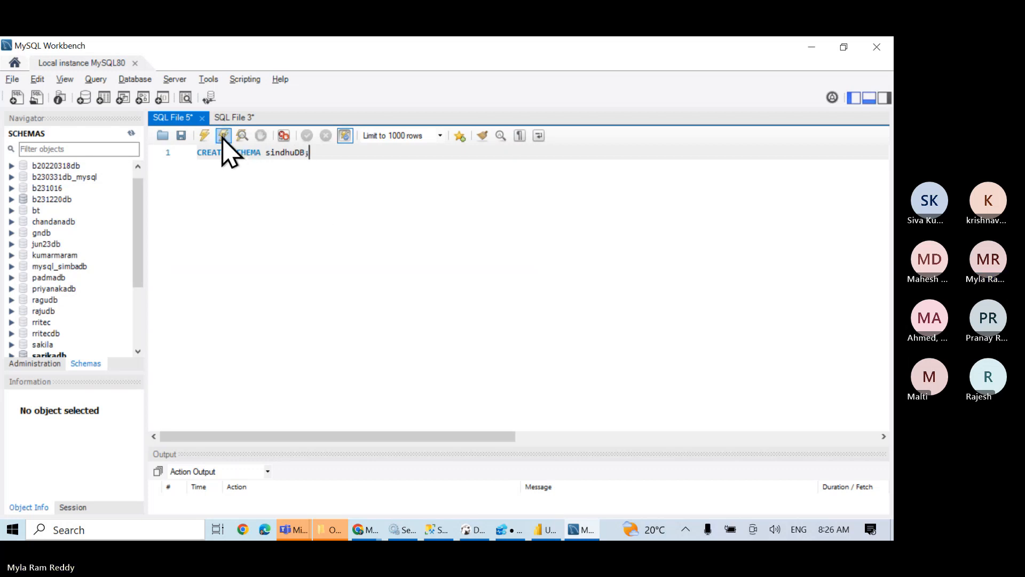
pyautogui.click(204, 137)
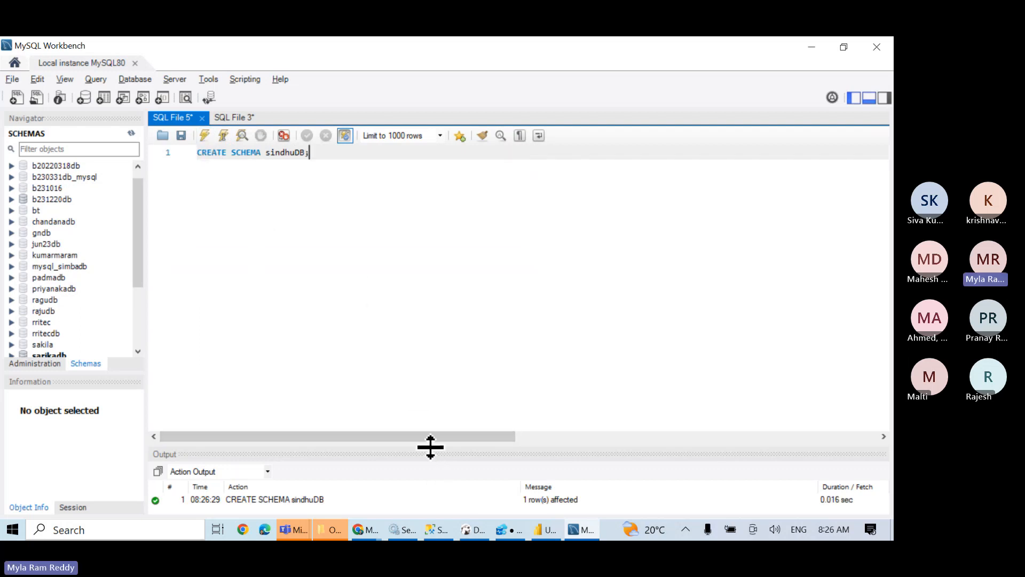
pyautogui.moveTo(428, 447); pyautogui.dragTo(418, 349)
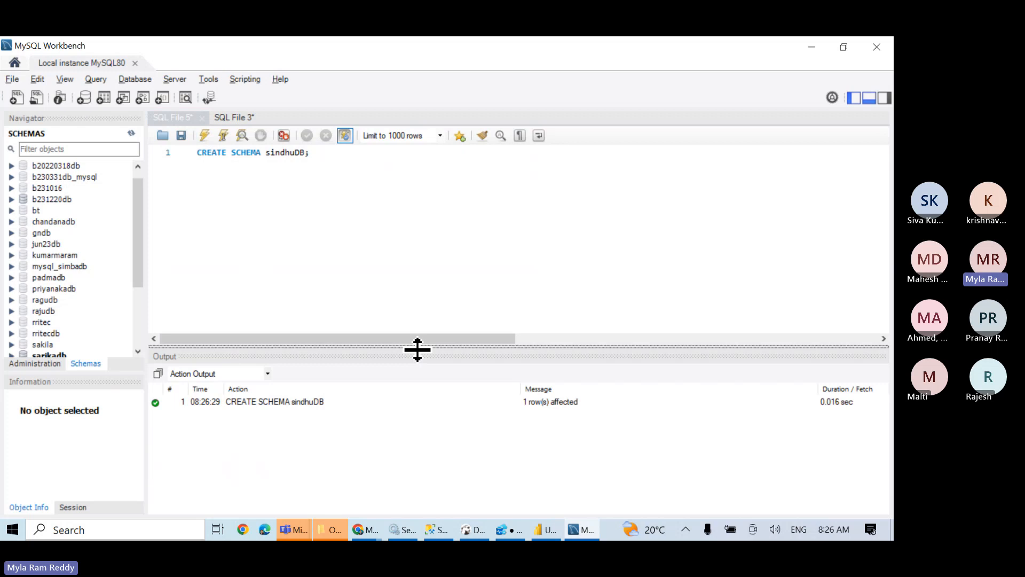
pyautogui.click(334, 214)
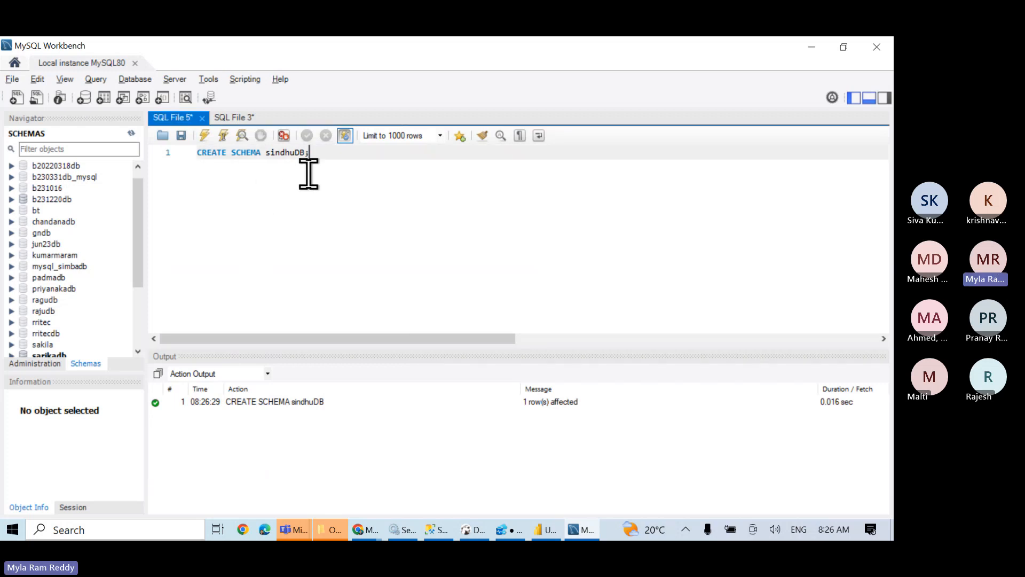
# Step: Refresh the schema list and expand sindhudb to inspect its Tables folder
pyautogui.scroll(-2, 75, 346)
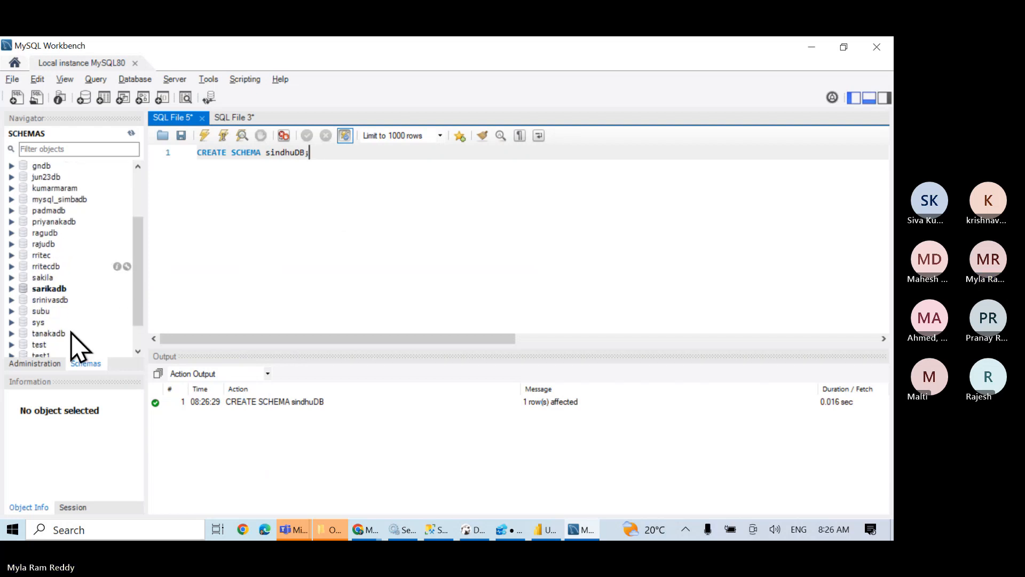
pyautogui.scroll(3, 83, 309)
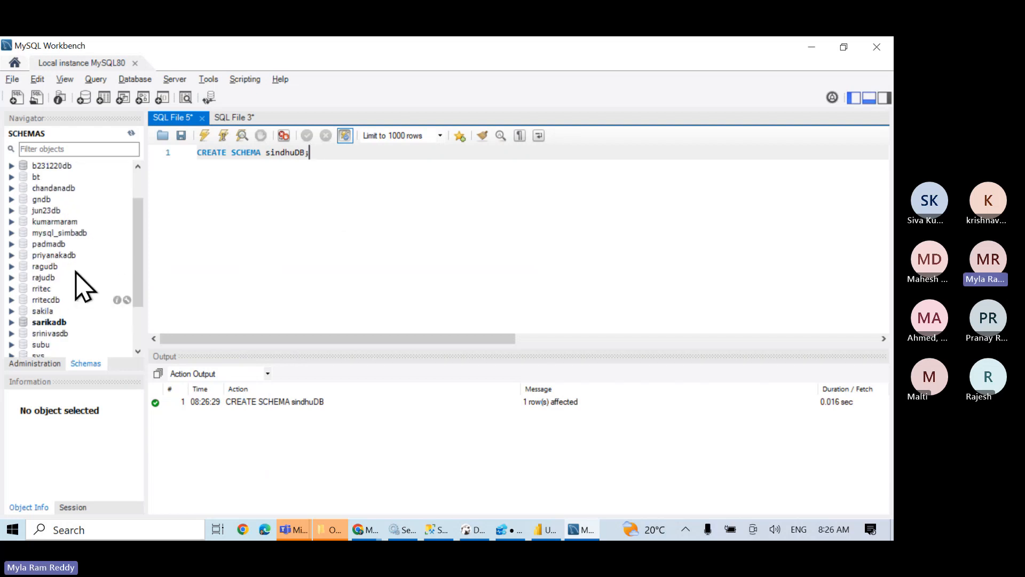
pyautogui.click(132, 134)
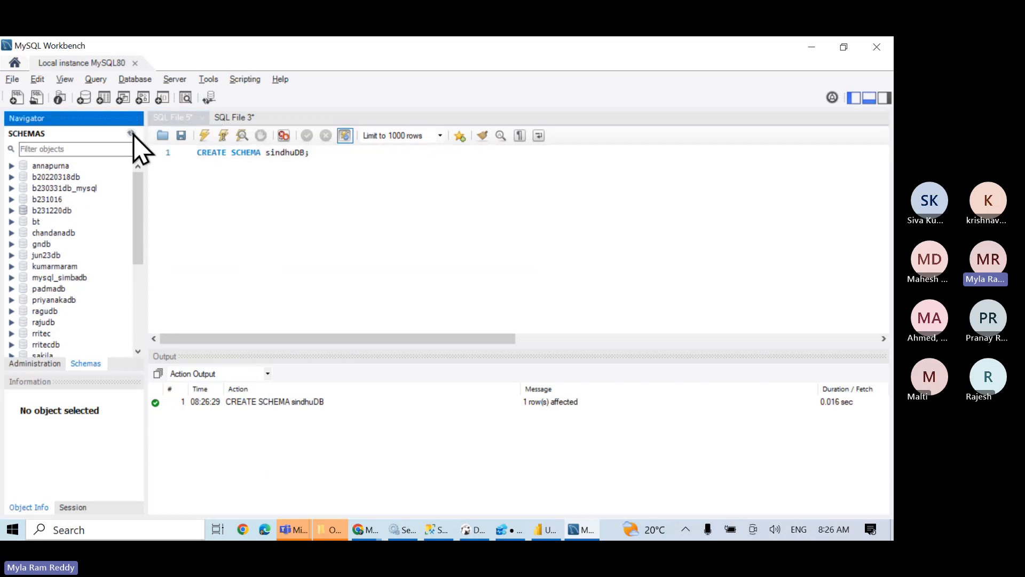
pyautogui.scroll(-3, 74, 285)
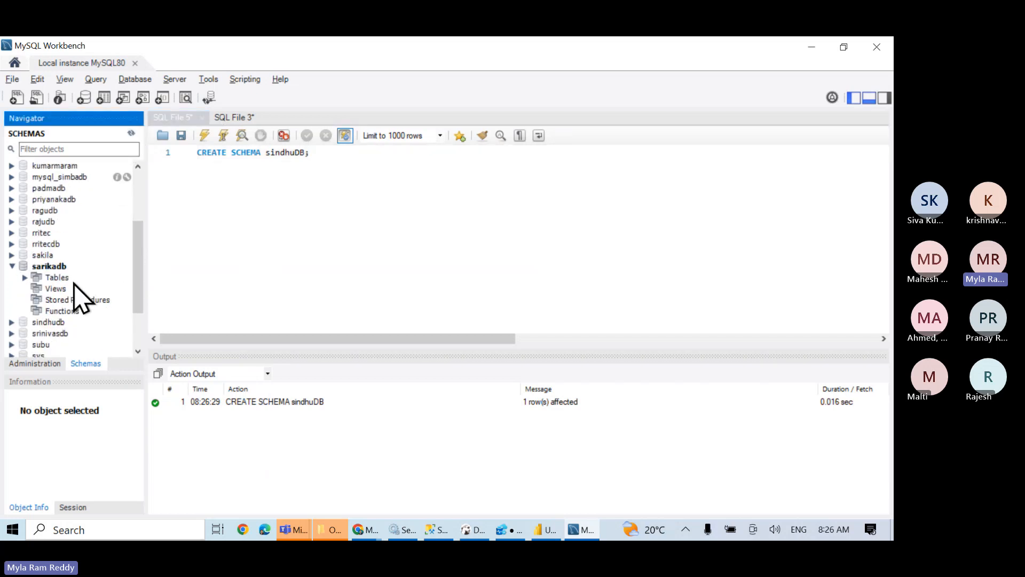
pyautogui.scroll(-1, 74, 283)
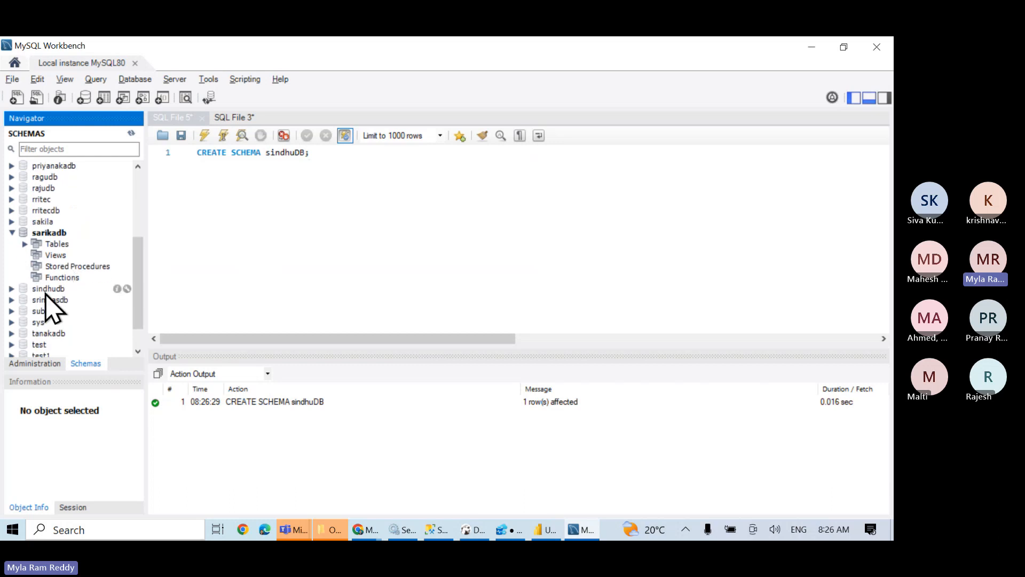
pyautogui.click(45, 290)
pyautogui.click(11, 289)
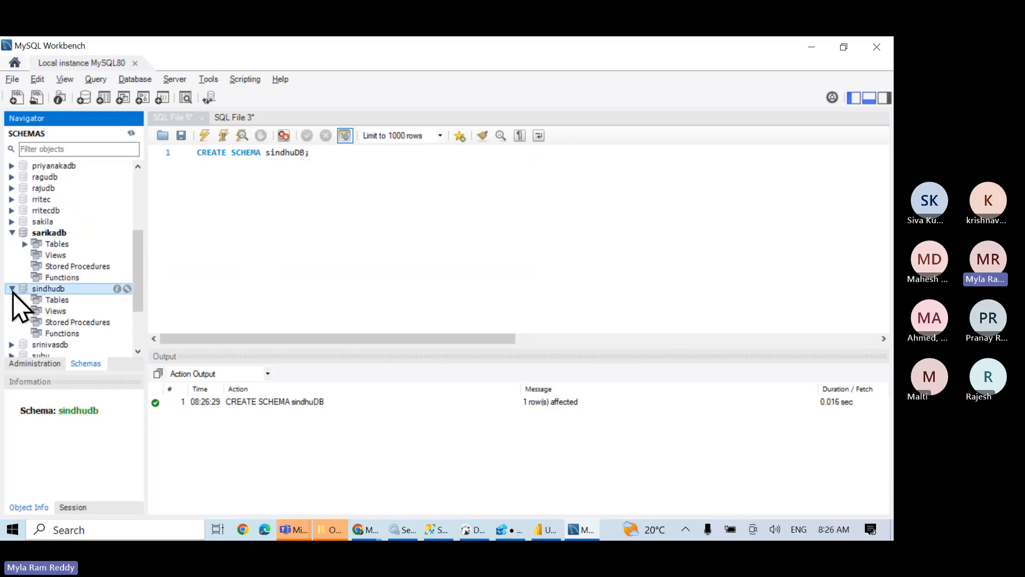
pyautogui.click(54, 300)
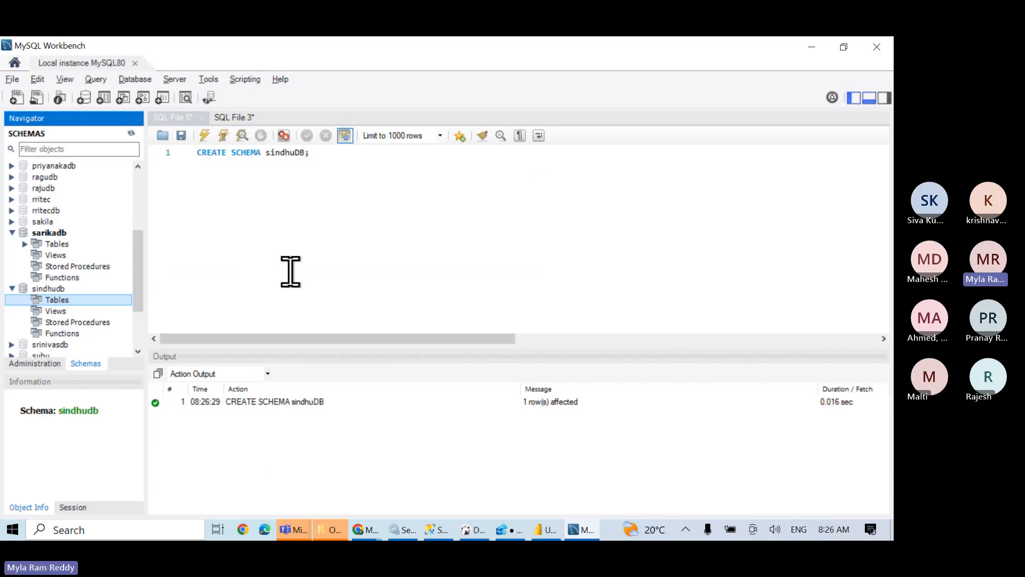
pyautogui.click(324, 159)
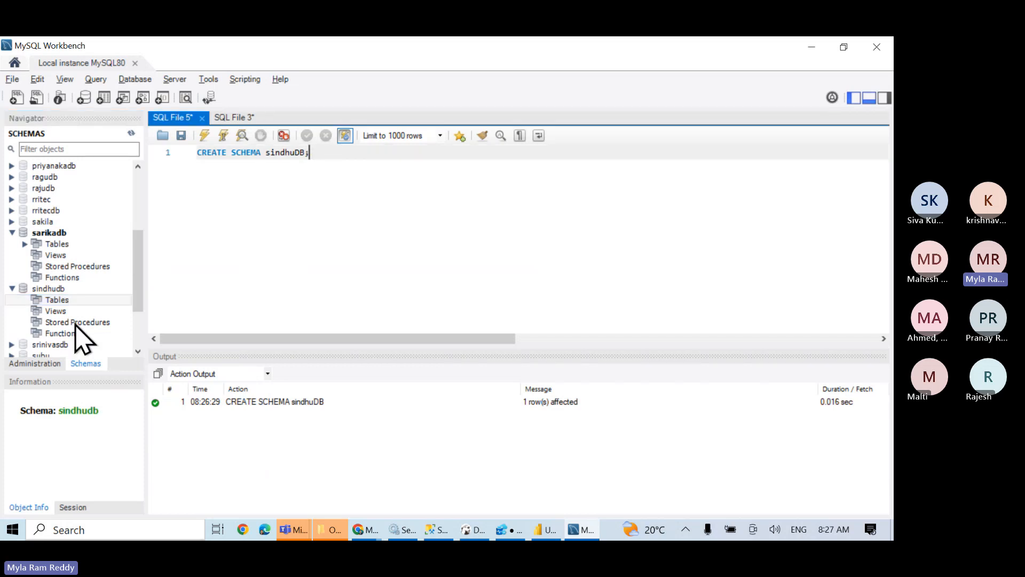
# Step: Add the statement "use sindhuDB" below the schema creation line and execute only that statement
pyautogui.doubleClick(285, 152)
pyautogui.hotkey('ctrl', 'c')
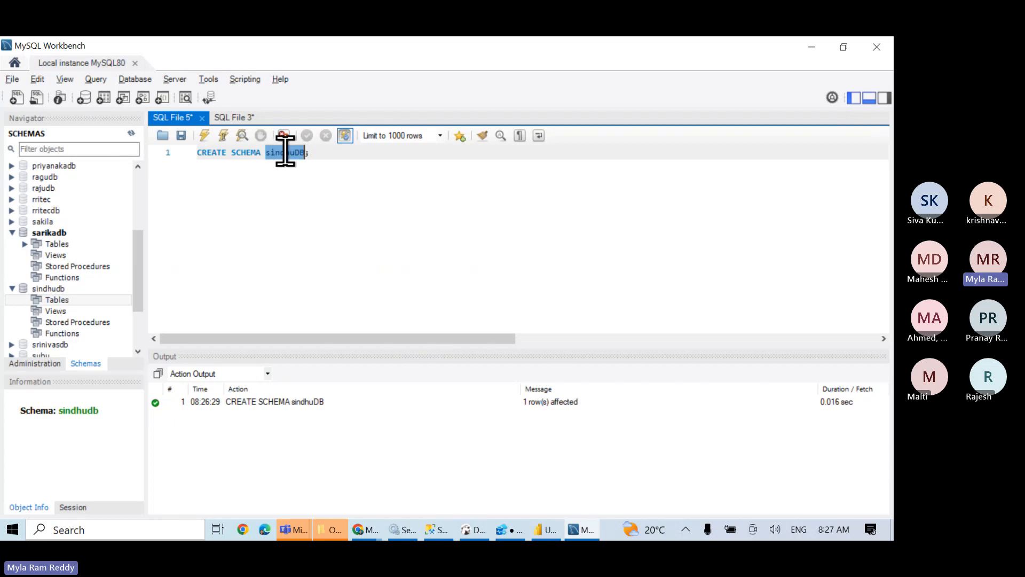
pyautogui.click(320, 152)
pyautogui.press('Return')
pyautogui.press('Return')
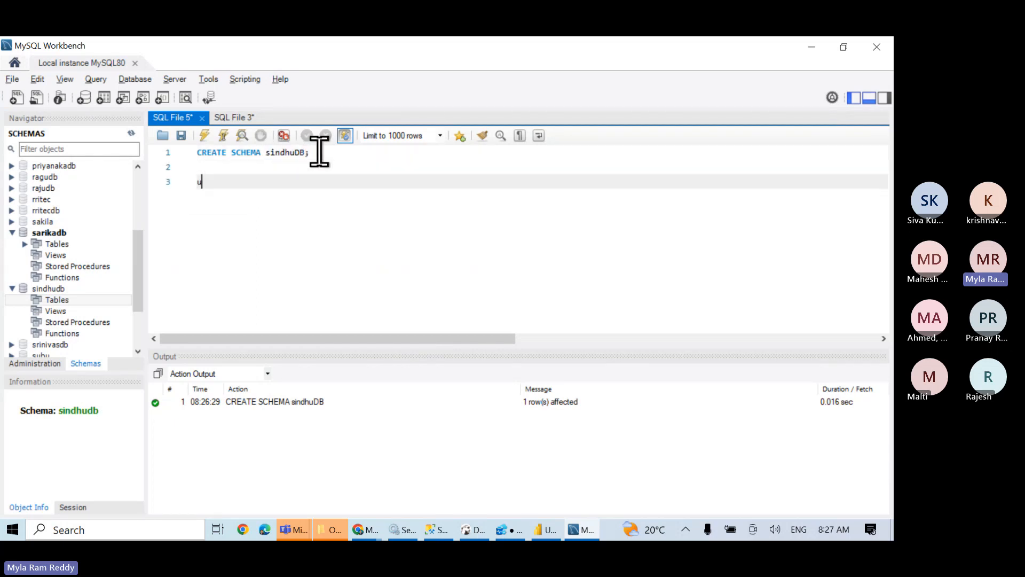
pyautogui.write('use')
pyautogui.hotkey('ctrl', 'v')
pyautogui.hotkey('shift', 'Home')
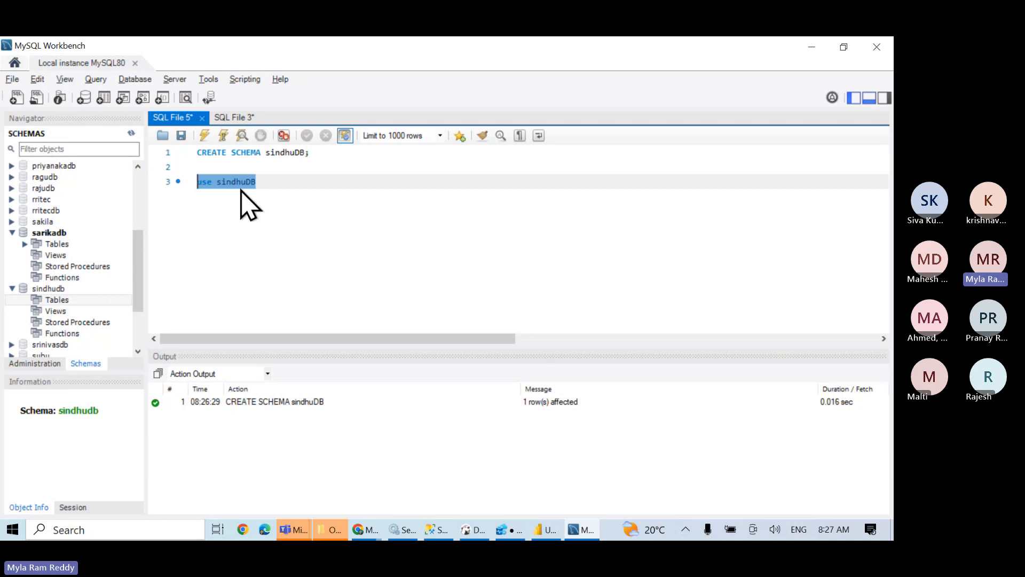
pyautogui.click(204, 136)
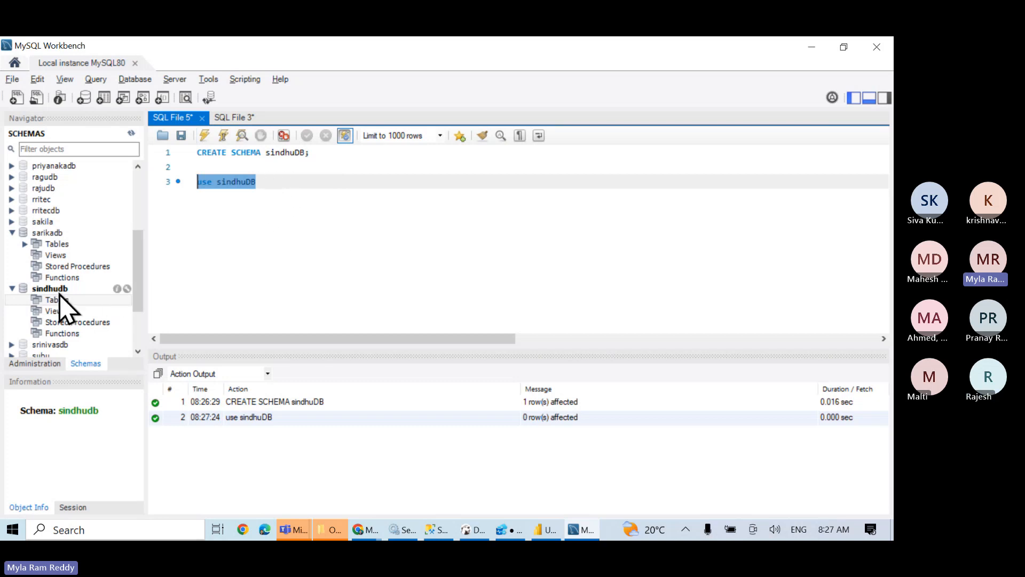
# Step: Add a statement below the use line that creates table t1 with an int column c1
pyautogui.click(281, 181)
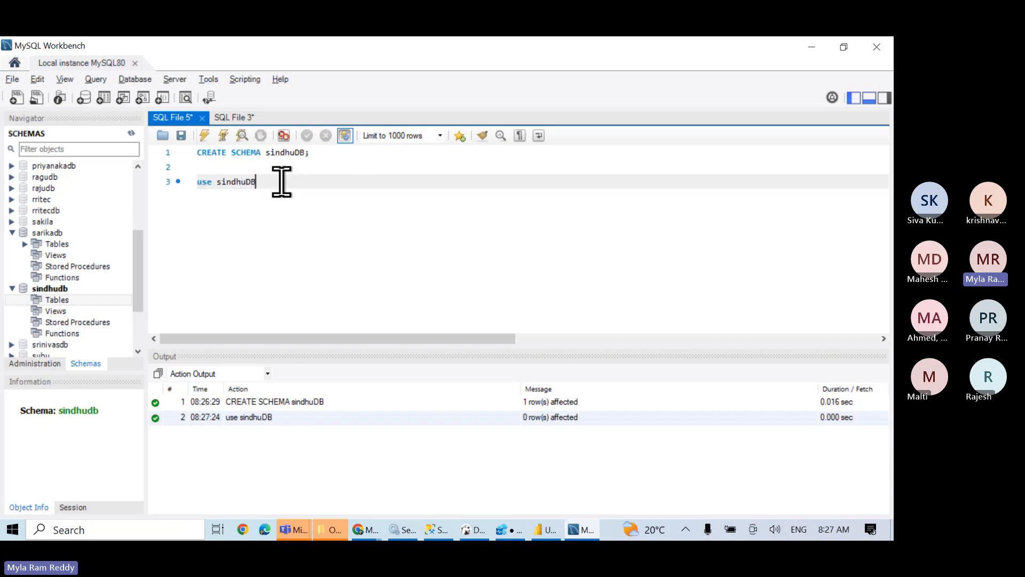
pyautogui.press('Return')
pyautogui.press('Return')
pyautogui.write('cre')
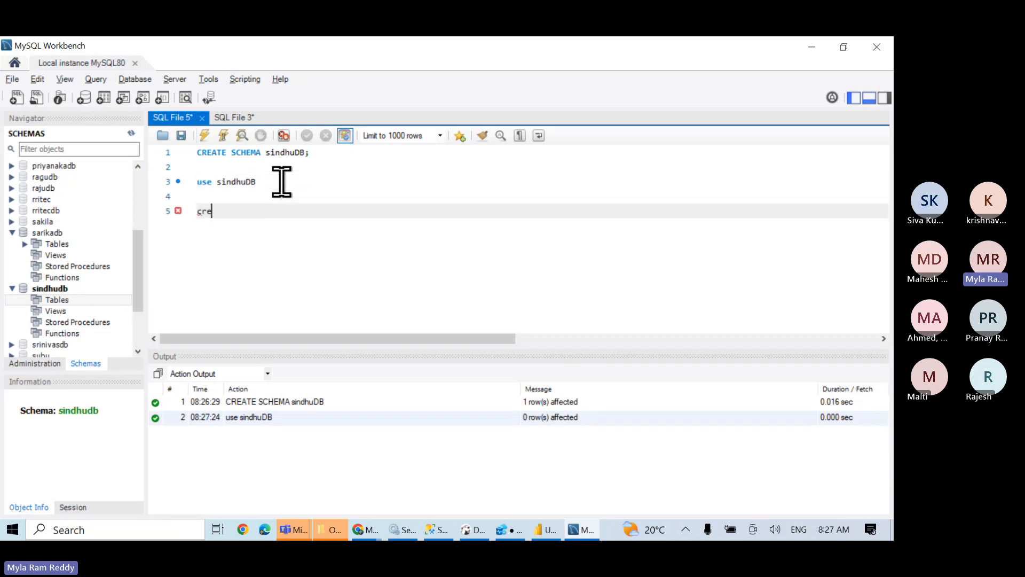
pyautogui.write('tae table t1(c1 int)')
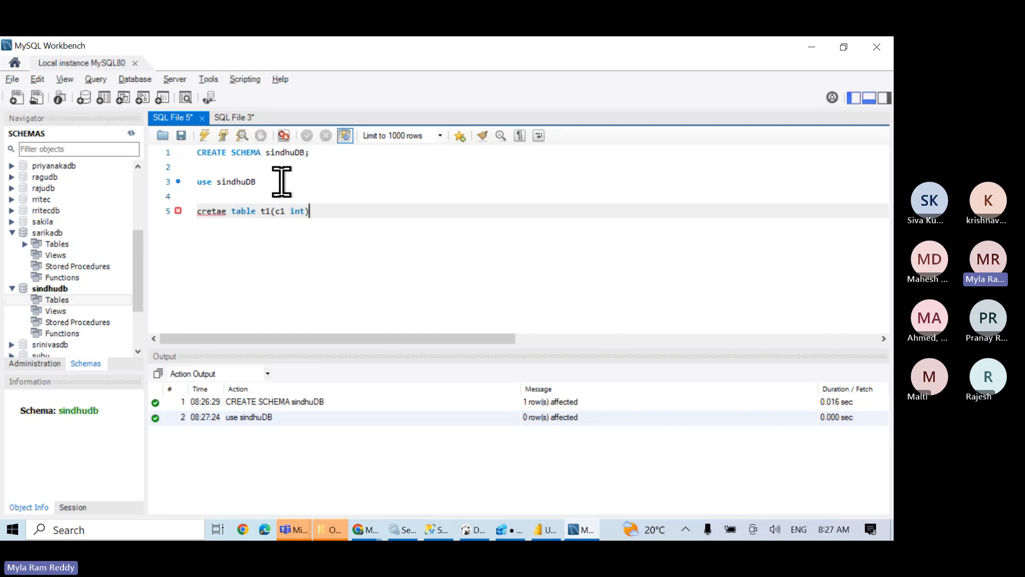
pyautogui.hotkey('shift', 'Home')
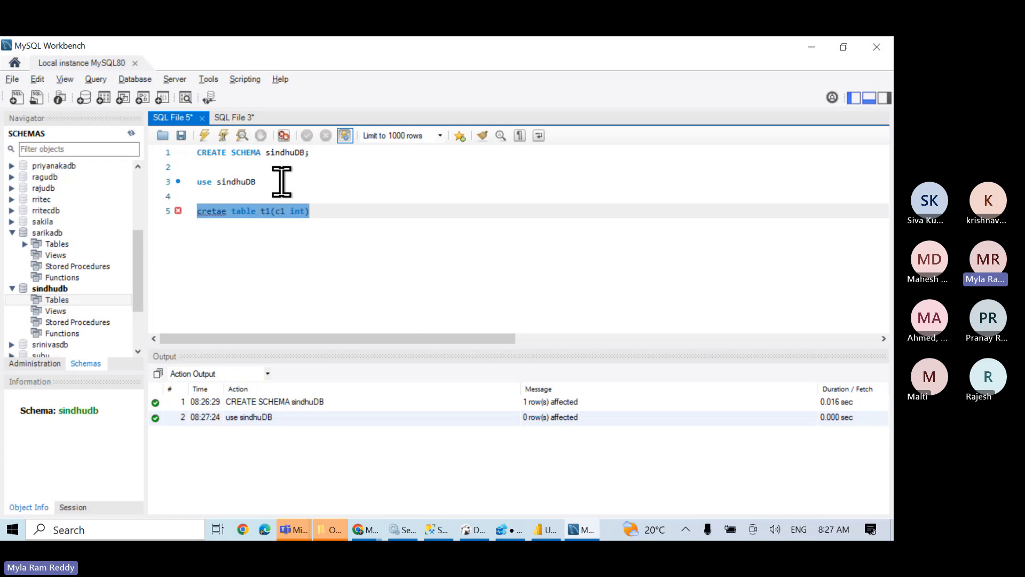
# Step: Correct the misspelled keyword to "create" in the t1 table statement and execute only that statement
pyautogui.click(224, 210)
pyautogui.click(213, 211)
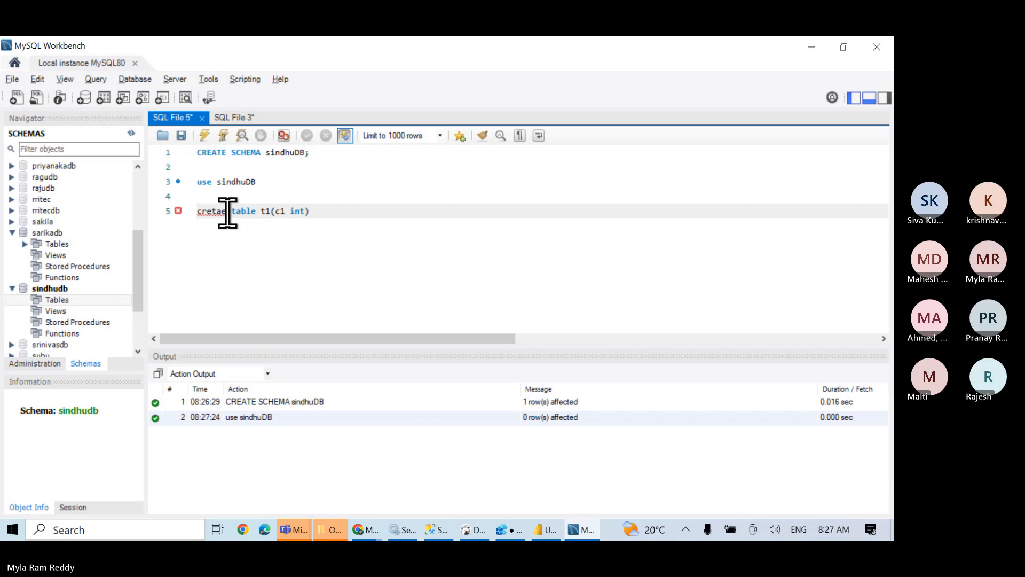
pyautogui.press('BackSpace')
pyautogui.press('BackSpace')
pyautogui.press('BackSpace')
pyautogui.write('ate')
pyautogui.click(310, 211)
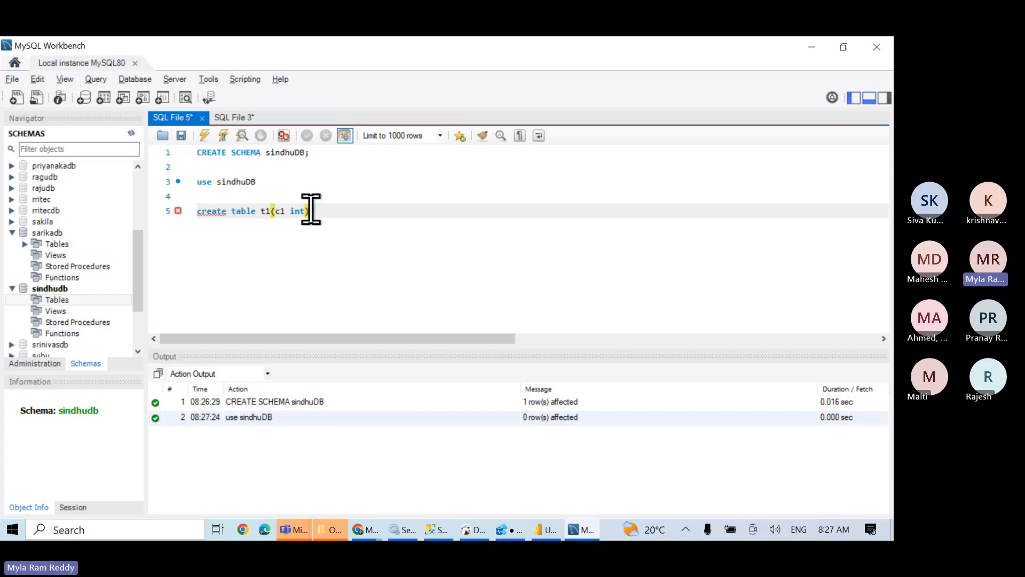
pyautogui.hotkey('shift', 'Home')
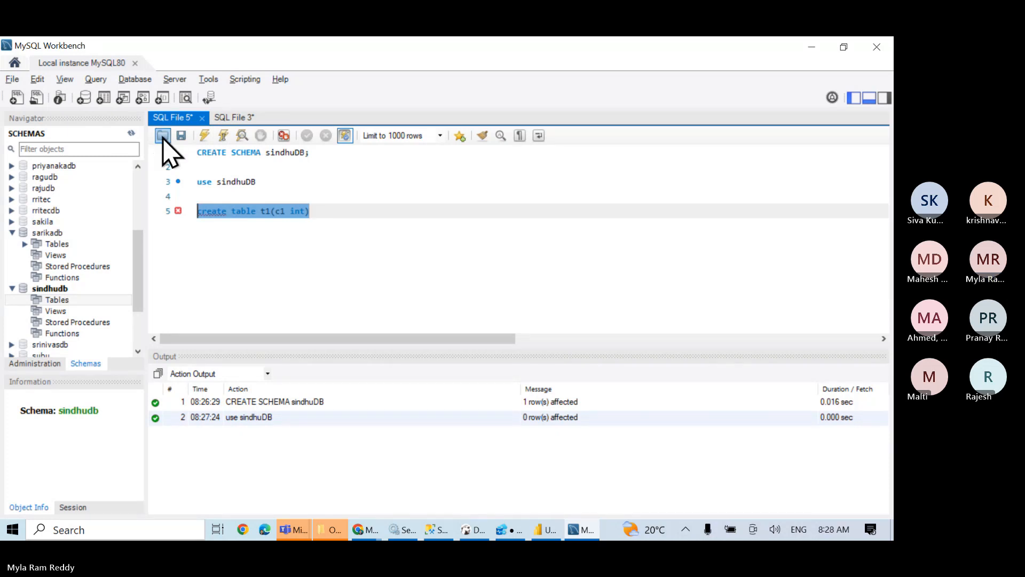
pyautogui.click(204, 136)
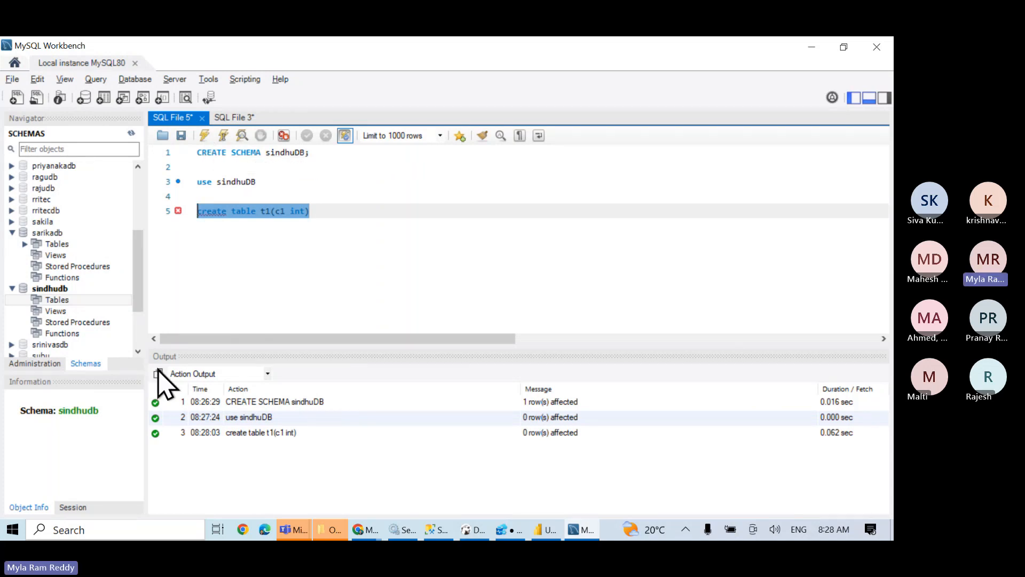
# Step: Refresh the Tables folder of the sindhudb schema and expand it to show its tables
pyautogui.rightClick(59, 300)
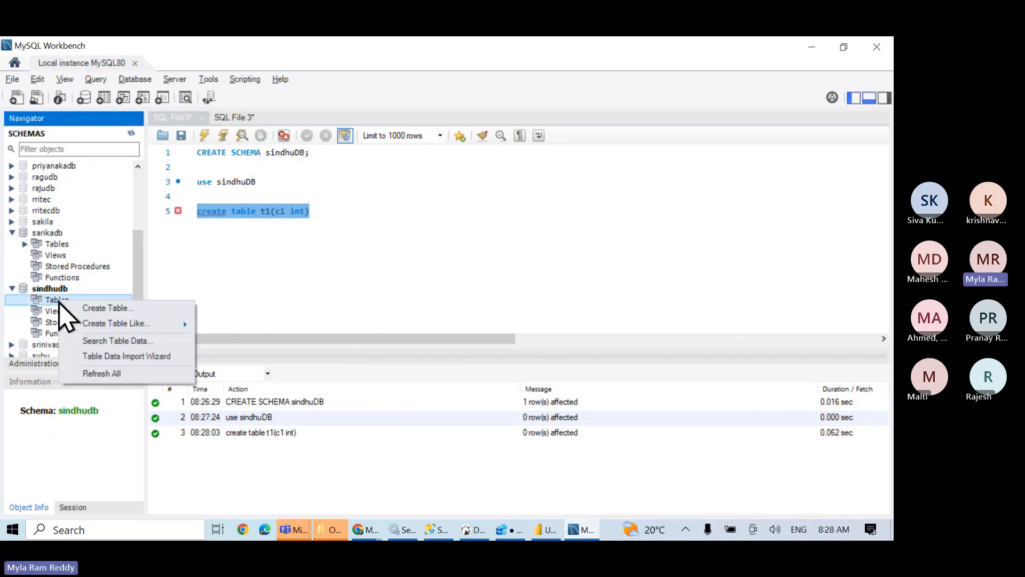
pyautogui.click(101, 374)
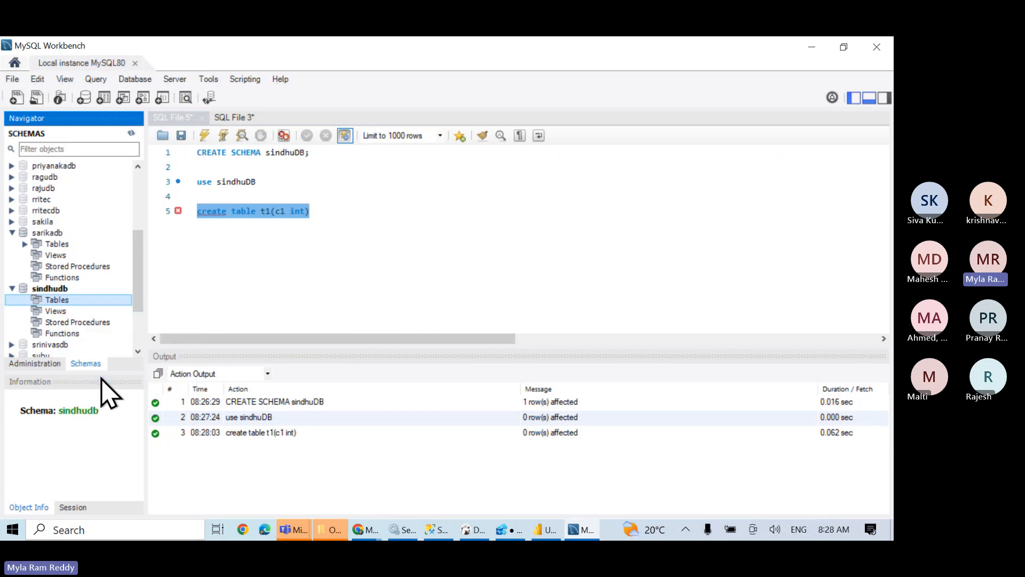
pyautogui.click(25, 300)
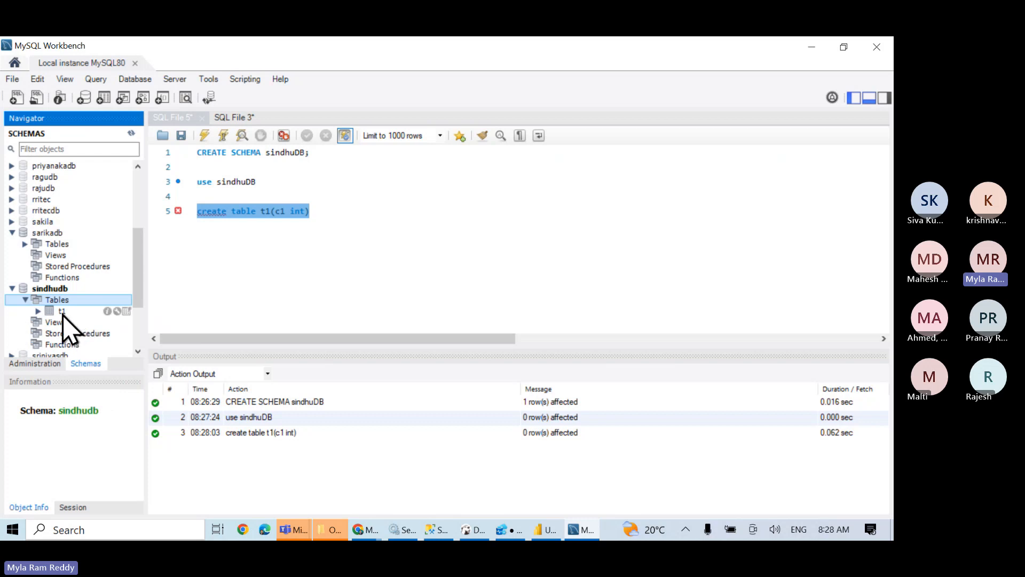
# Step: Expand table t1 in the sindhudb schema and its Columns folder to inspect the table's columns
pyautogui.click(38, 310)
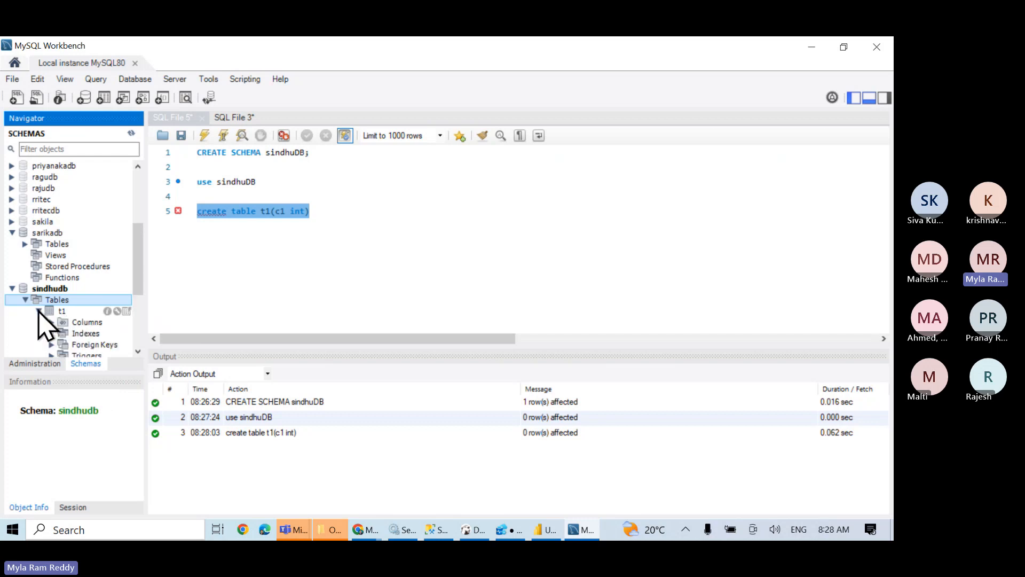
pyautogui.click(52, 322)
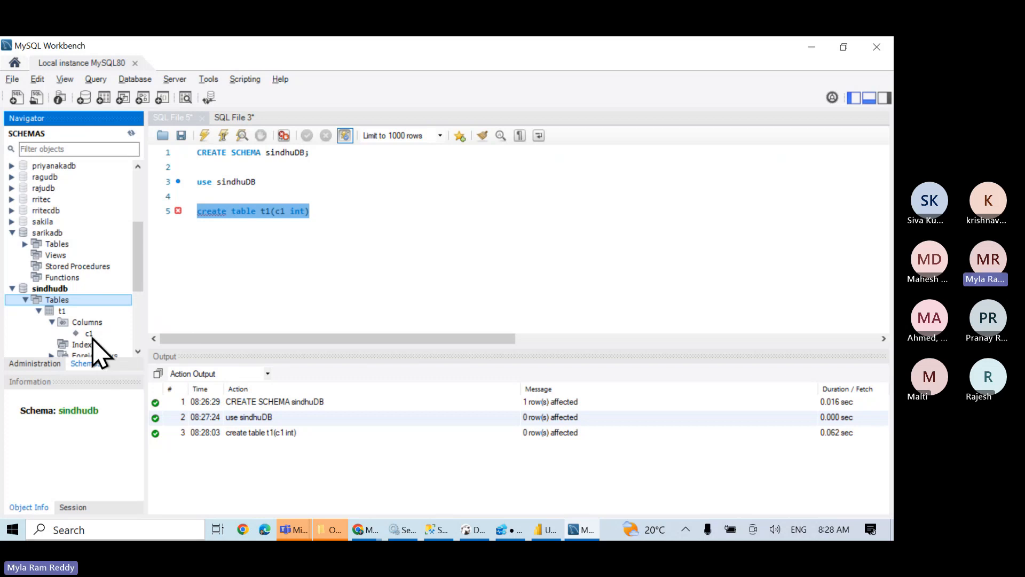
# Step: Switch to the lesson page in Chrome and copy the Load Data script block that starts with creating the emp table
pyautogui.hotkey('alt', 'Tab')
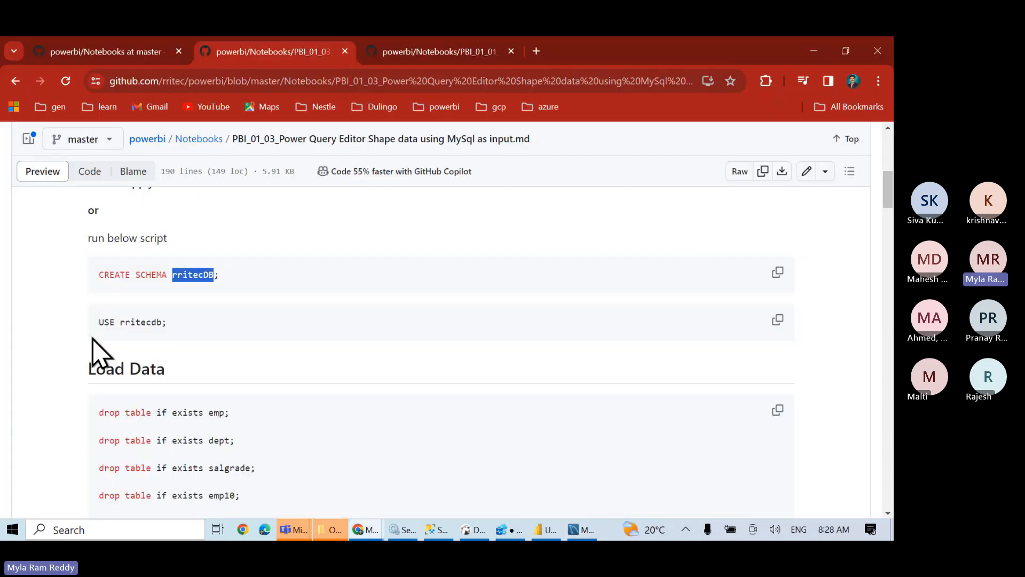
pyautogui.scroll(-5, 414, 380)
pyautogui.scroll(-2, 408, 383)
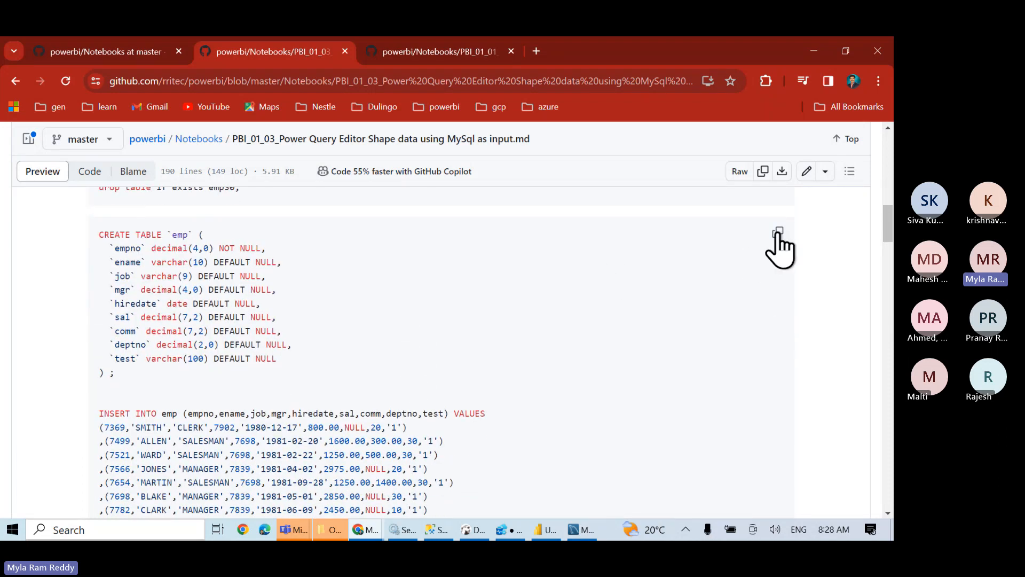
pyautogui.click(778, 234)
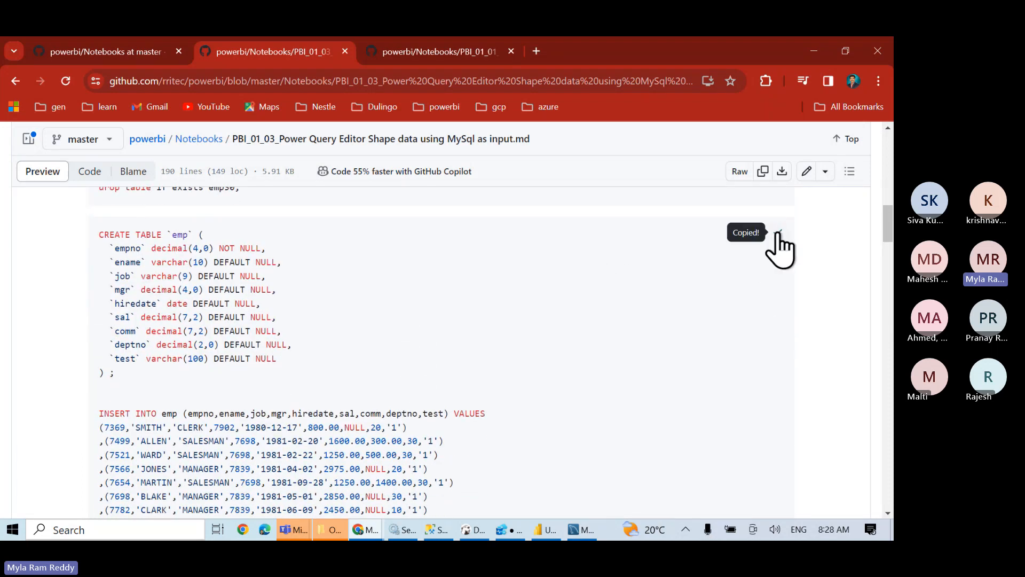
# Step: Examine the create and insert statements for the emp, dept, salgrade, emp10, emp20 and emp30 tables in the Load Data script
pyautogui.doubleClick(182, 235)
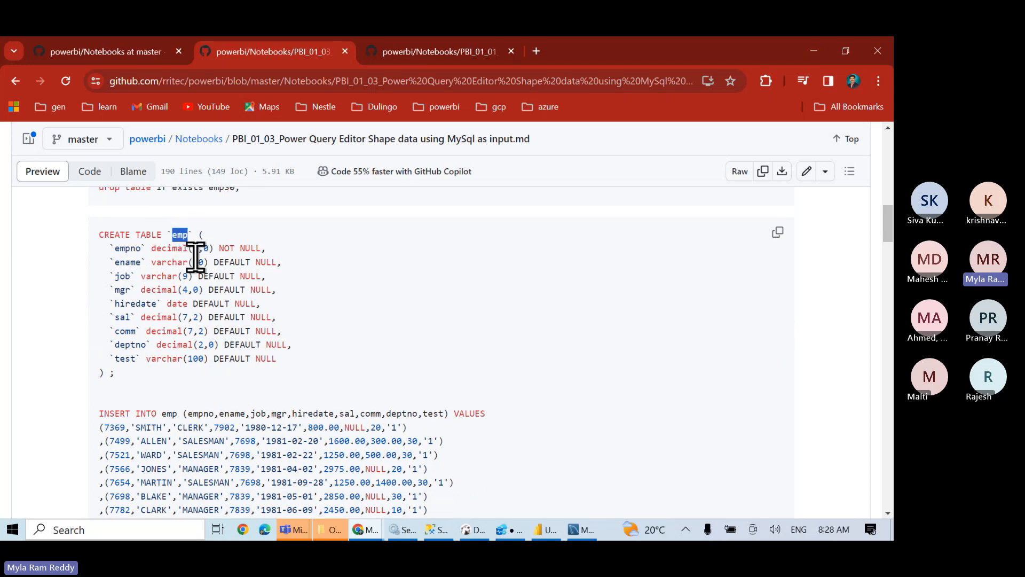
pyautogui.scroll(-2, 282, 389)
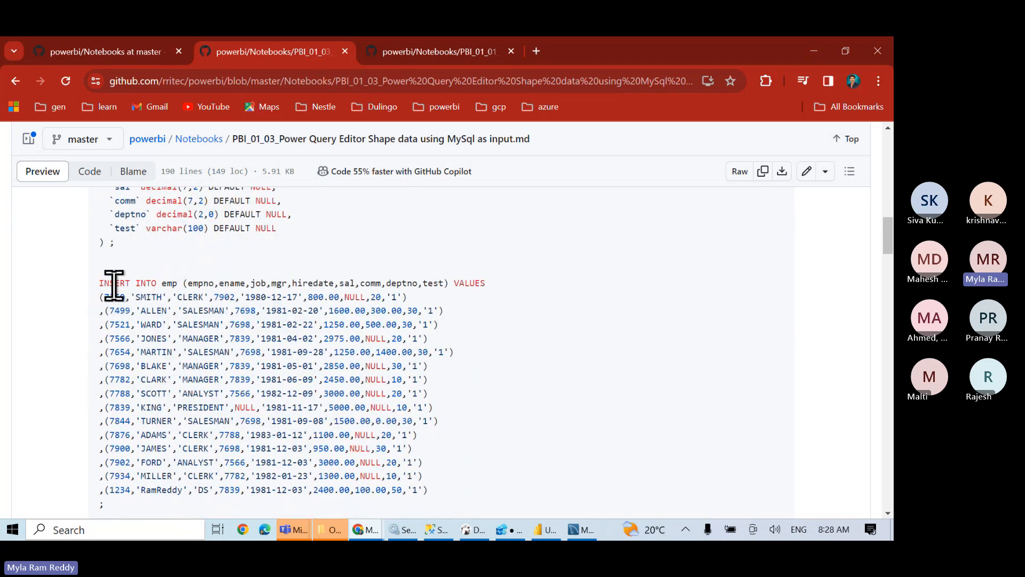
pyautogui.doubleClick(113, 285)
pyautogui.scroll(-3, 109, 283)
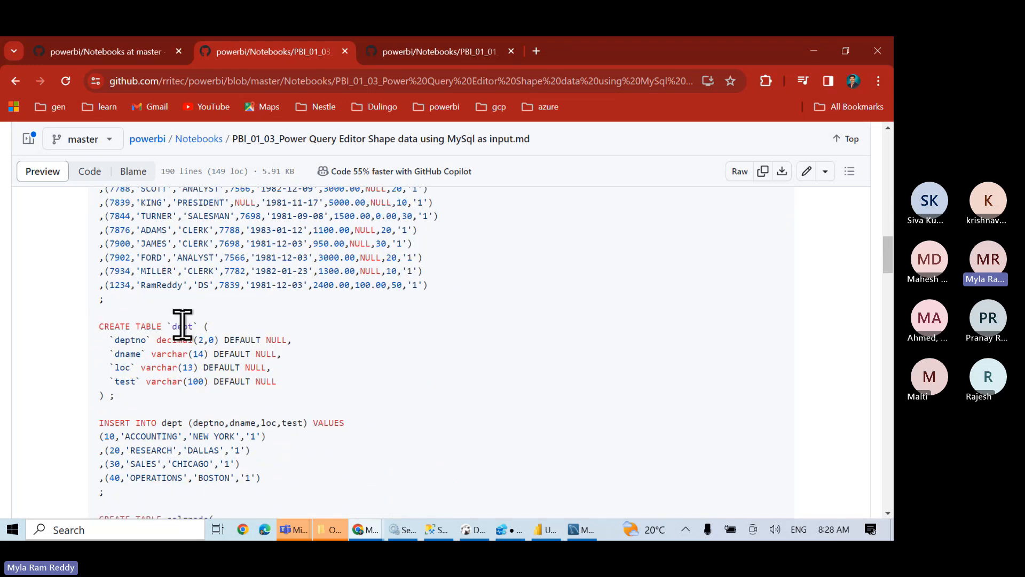
pyautogui.doubleClick(182, 324)
pyautogui.scroll(-3, 182, 324)
pyautogui.doubleClick(183, 306)
pyautogui.scroll(-2, 183, 306)
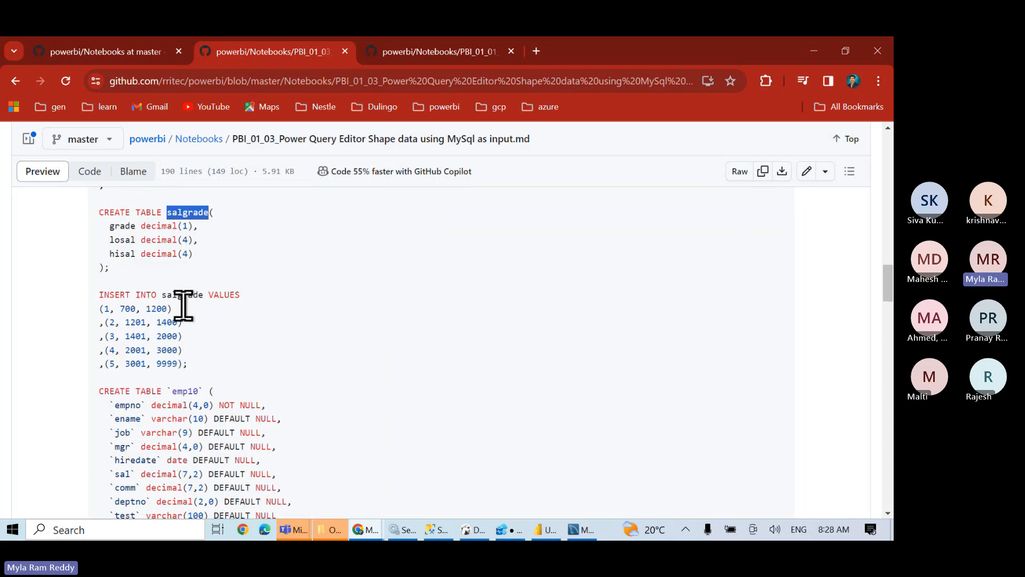
pyautogui.scroll(-1, 184, 307)
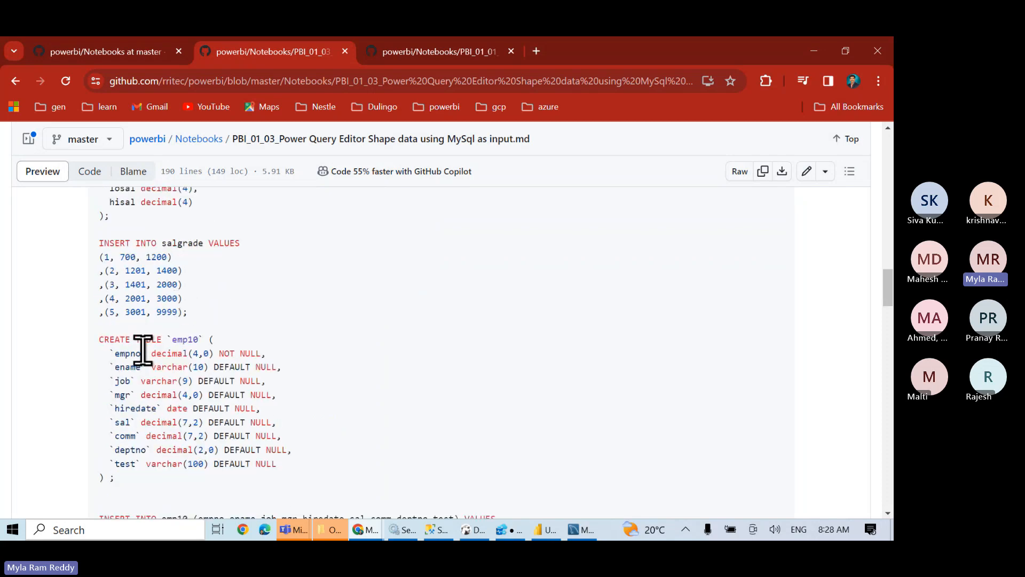
pyautogui.doubleClick(180, 339)
pyautogui.scroll(-4, 181, 339)
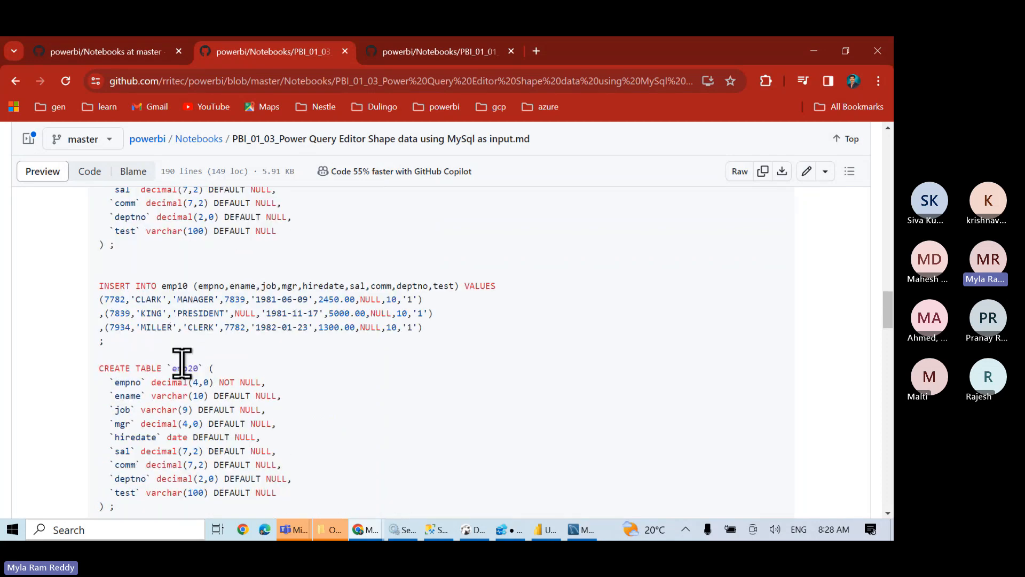
pyautogui.doubleClick(182, 364)
pyautogui.scroll(-5, 182, 364)
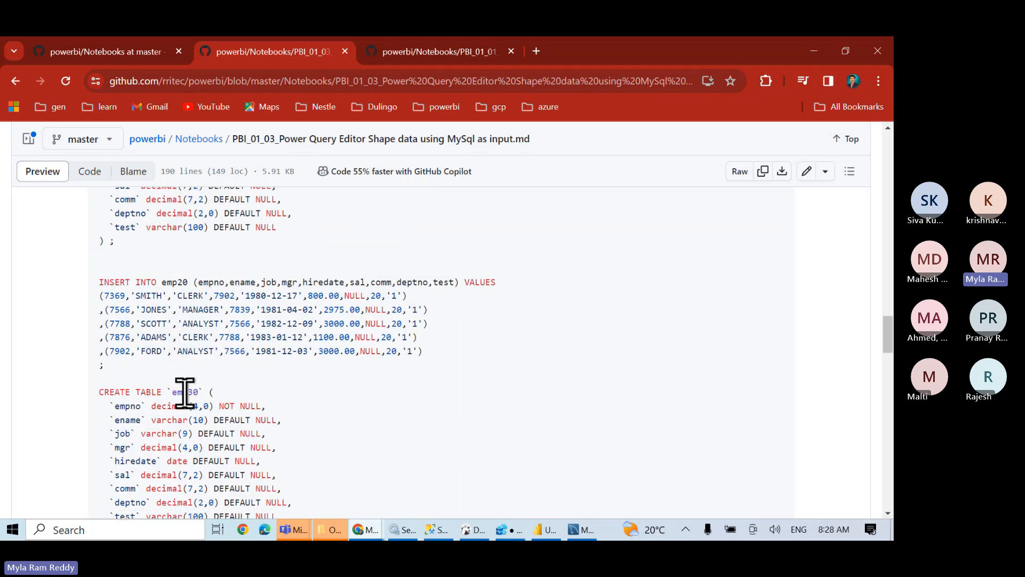
pyautogui.doubleClick(184, 392)
pyautogui.scroll(-5, 184, 392)
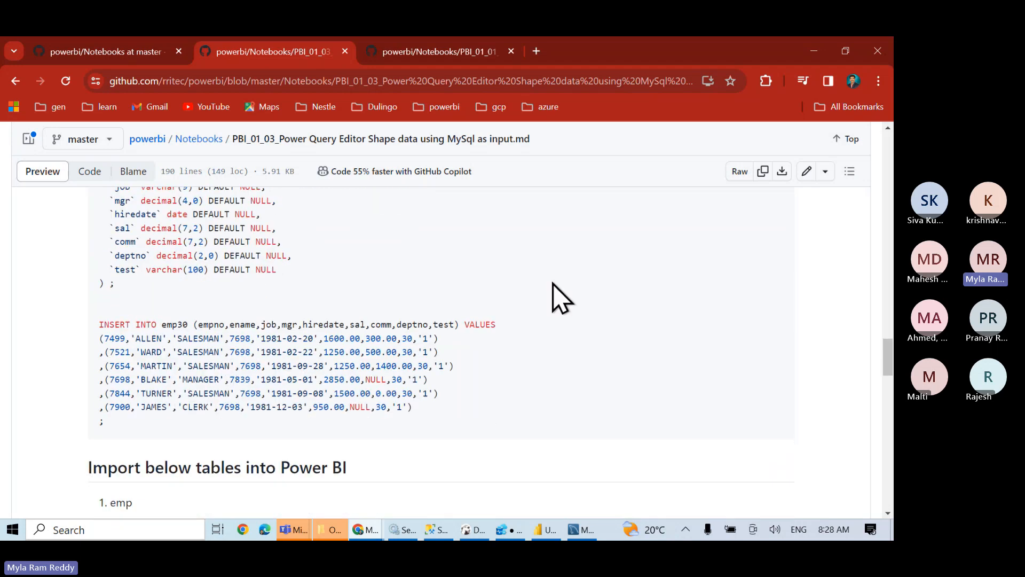
pyautogui.scroll(15, 555, 297)
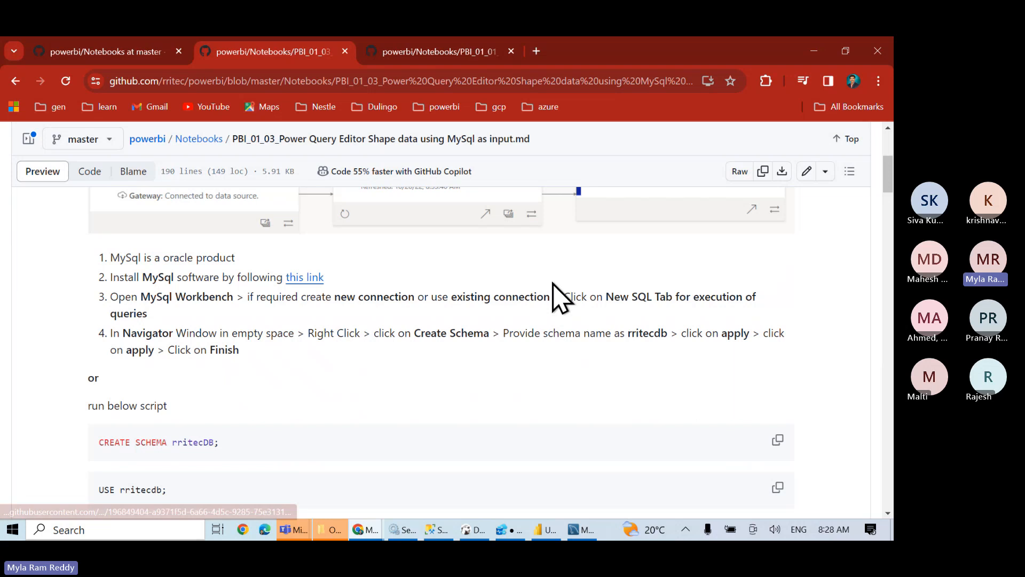
# Step: Switch to MySQL Workbench and replace all statements in the SQL File 5 query with the copied Load Data script
pyautogui.hotkey('alt', 'Tab')
pyautogui.click(361, 240)
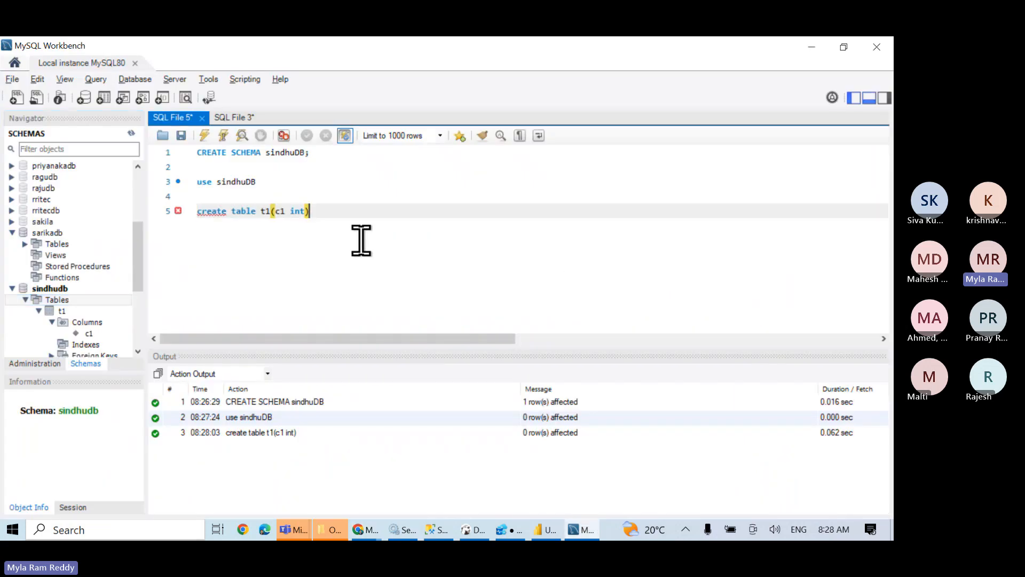
pyautogui.hotkey('ctrl', 'a')
pyautogui.press('Delete')
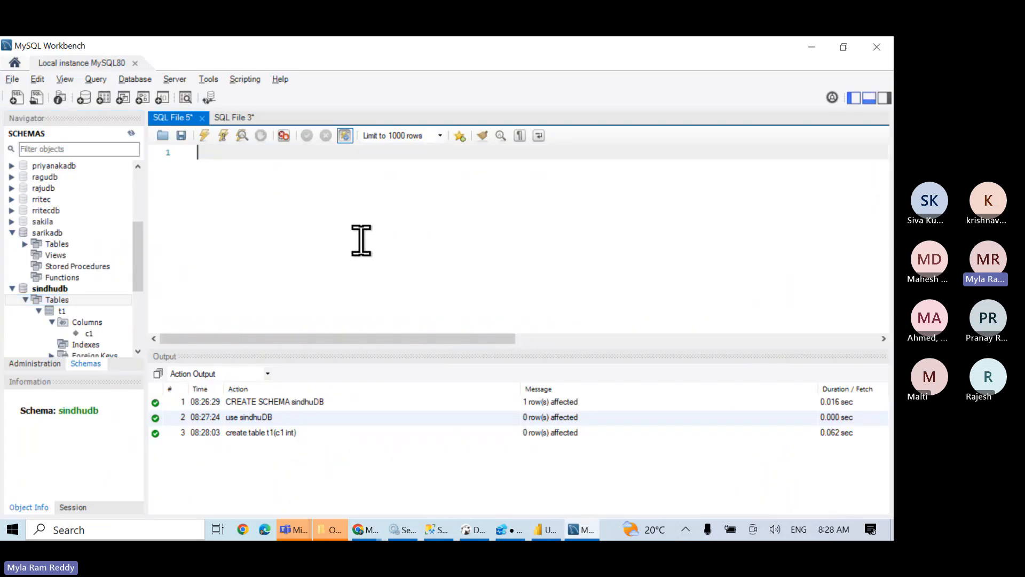
pyautogui.hotkey('ctrl', 'v')
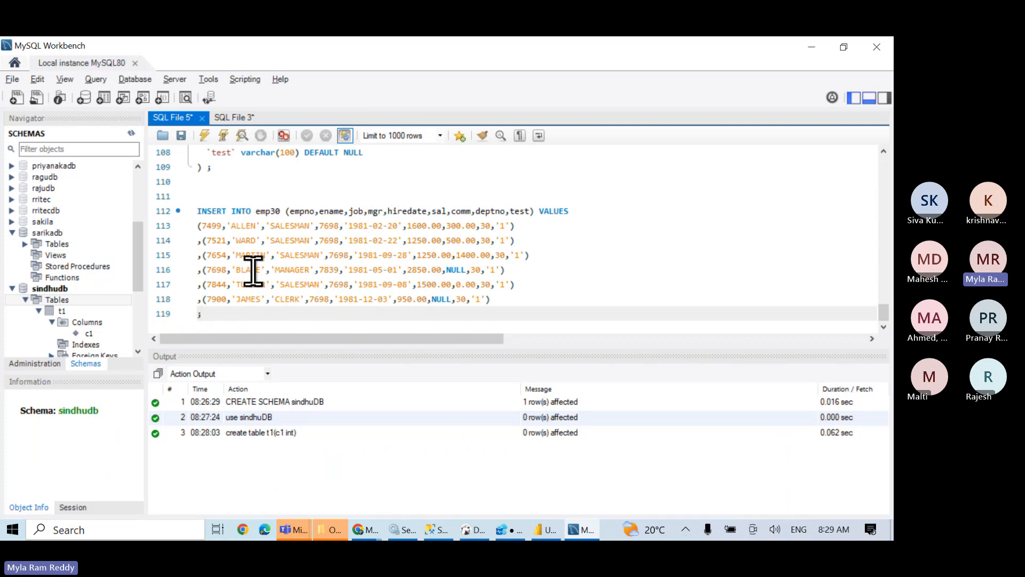
# Step: Execute the entire pasted script to create and fill the emp, dept, salgrade, emp10, emp20 and emp30 tables
pyautogui.scroll(11, 357, 224)
pyautogui.scroll(20, 357, 224)
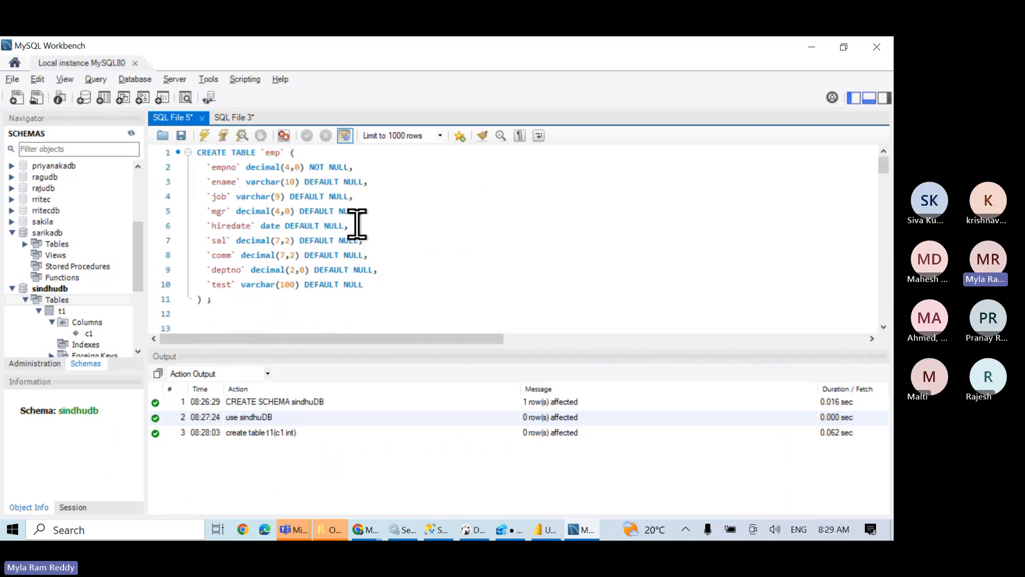
pyautogui.hotkey('ctrl', 'a')
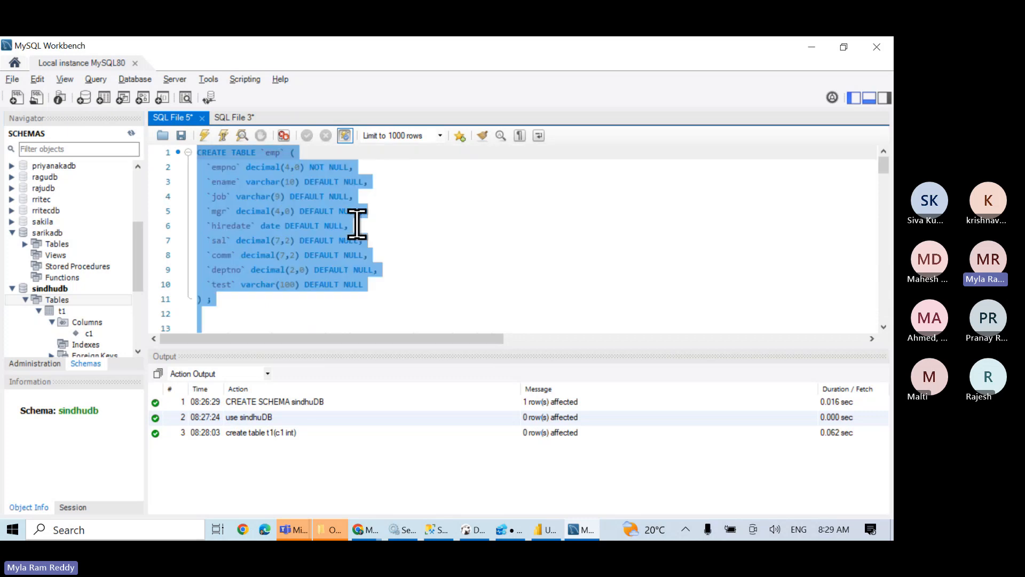
pyautogui.click(204, 136)
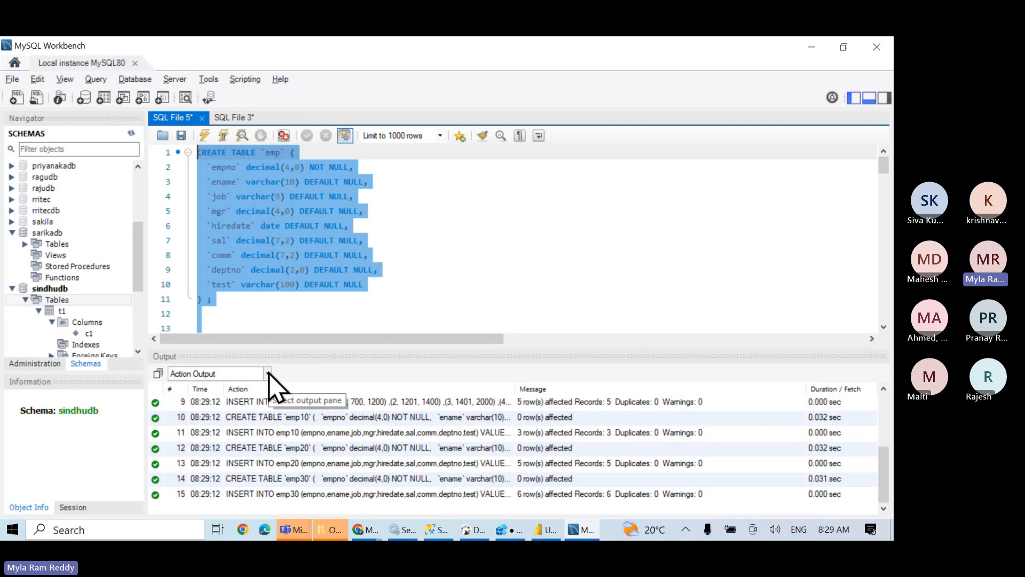
# Step: Refresh the Tables folder of the sindhudb schema, review its table list and collapse table t1
pyautogui.click(66, 300)
pyautogui.rightClick(66, 301)
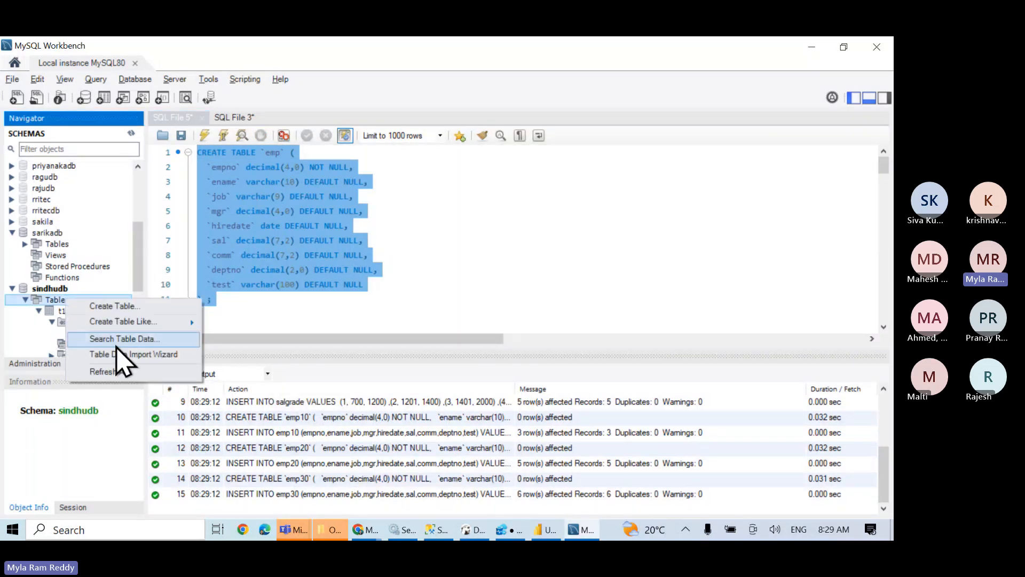
pyautogui.click(102, 372)
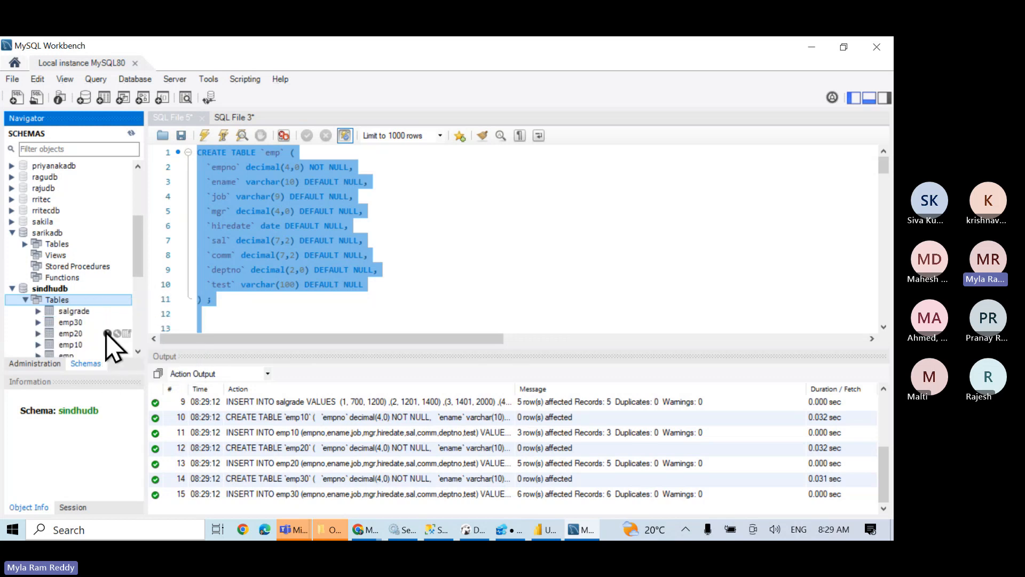
pyautogui.scroll(-2, 110, 343)
pyautogui.scroll(-1, 110, 343)
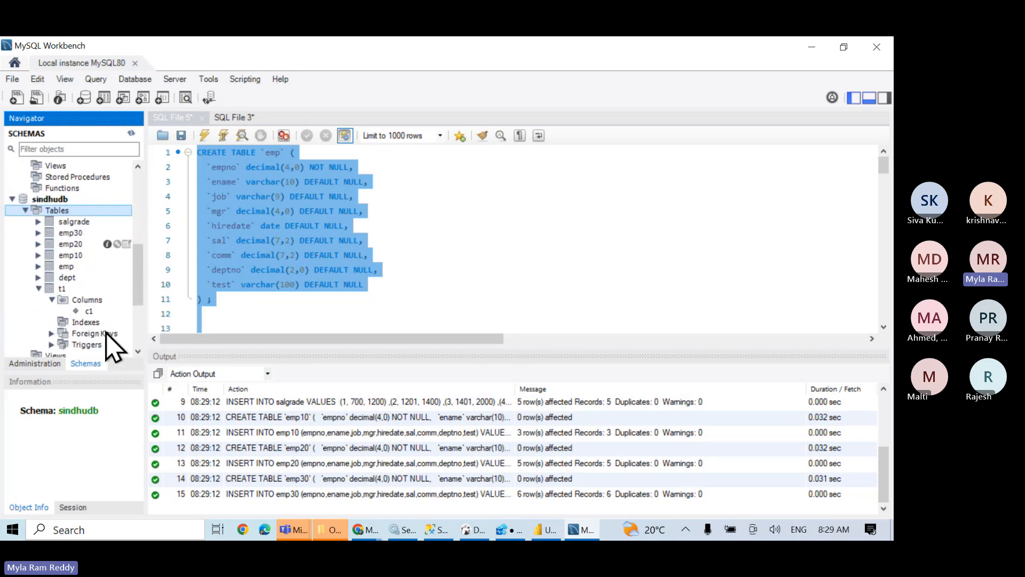
pyautogui.click(39, 289)
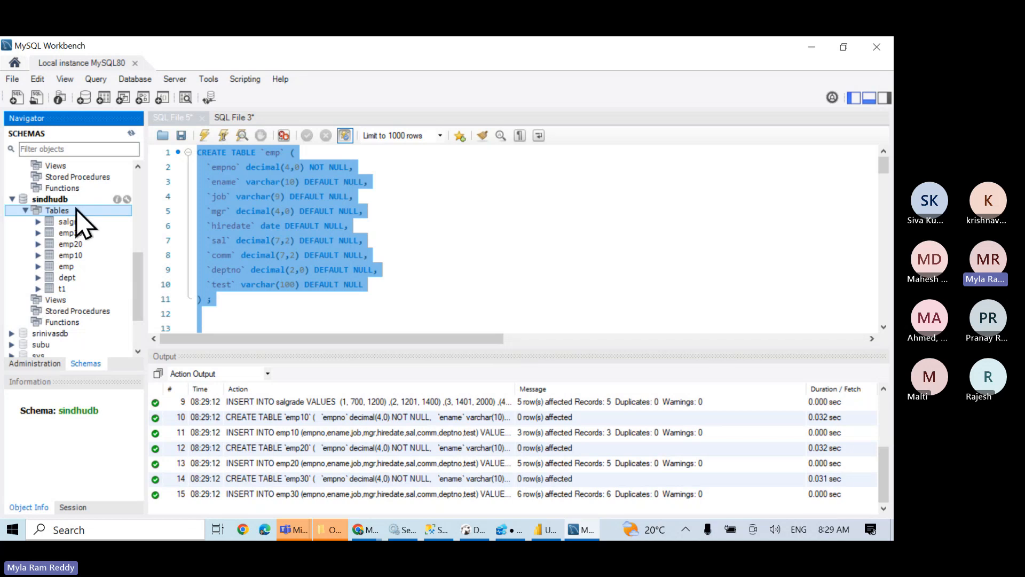
# Step: Replace the whole script with the query "select * from dept" and execute it
pyautogui.click(446, 240)
pyautogui.hotkey('ctrl', 'a')
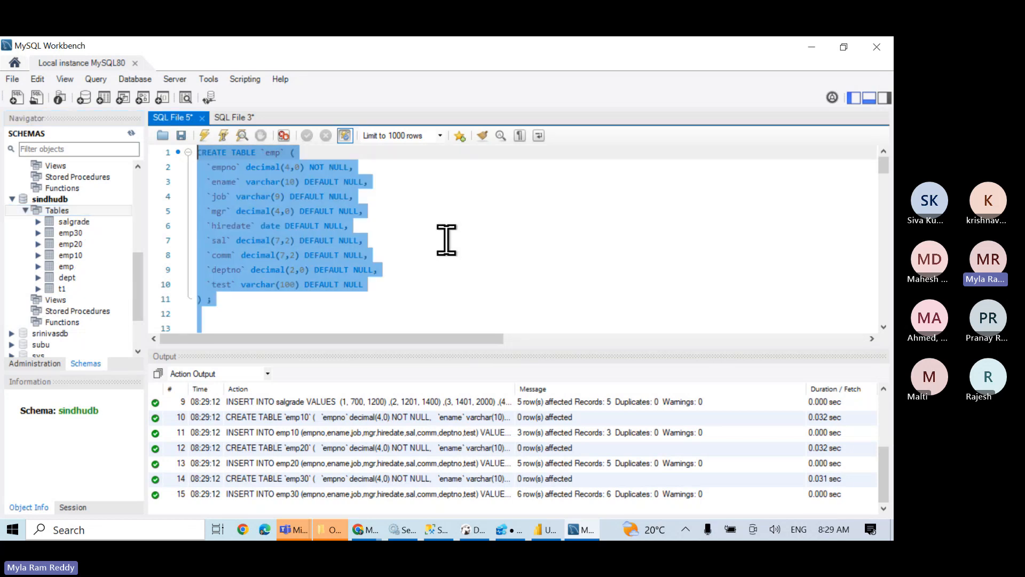
pyautogui.write('select ')
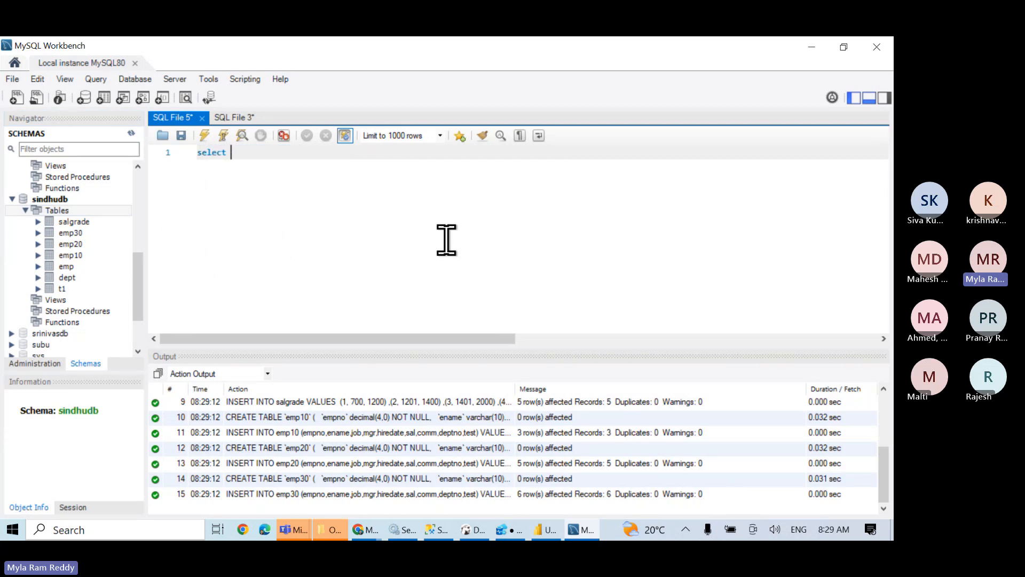
pyautogui.write('* from dept')
pyautogui.click(205, 137)
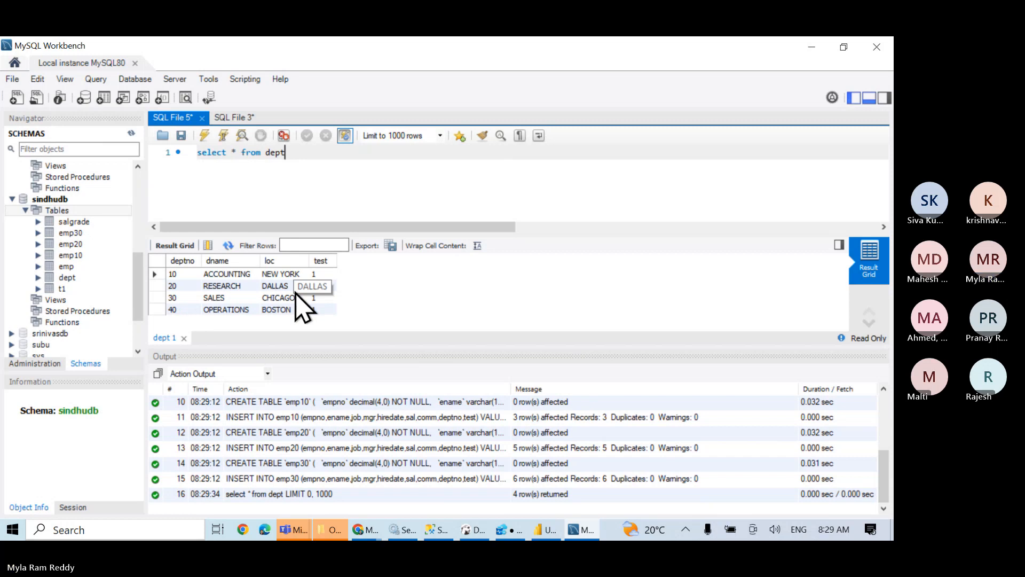
# Step: Change the query to "select * from salgrade;" and execute it
pyautogui.press('BackSpace')
pyautogui.press('BackSpace')
pyautogui.press('BackSpace')
pyautogui.press('BackSpace')
pyautogui.write('s')
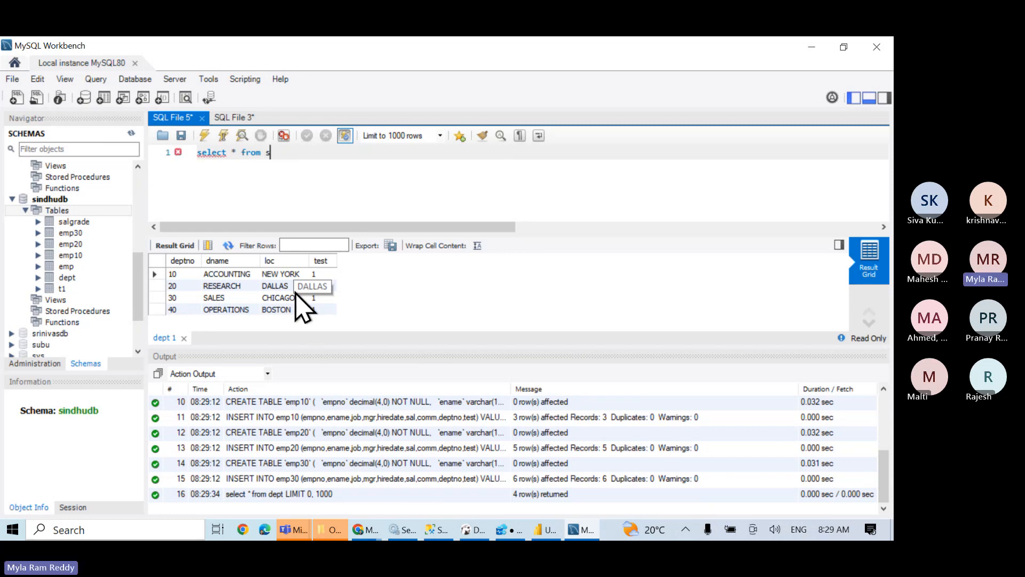
pyautogui.write('algrade')
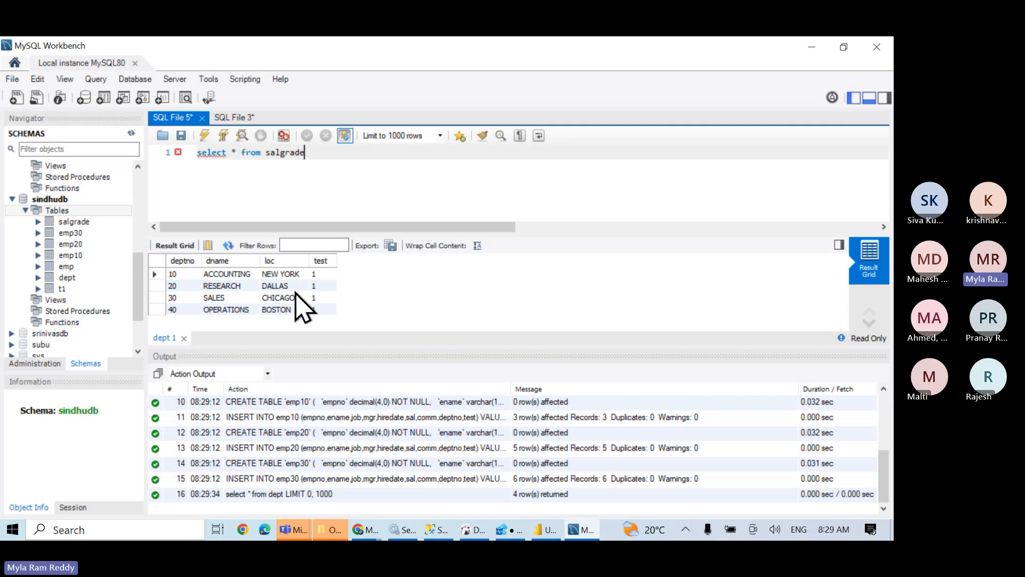
pyautogui.write(';')
pyautogui.click(206, 138)
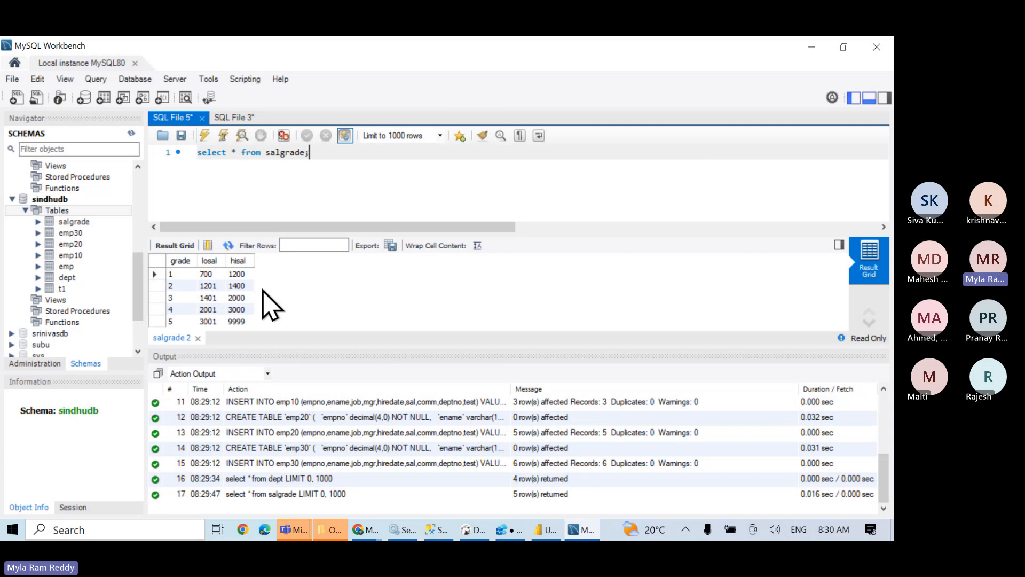
# Step: Switch to Power BI Desktop and close its start screen to reach the blank report
pyautogui.click(545, 536)
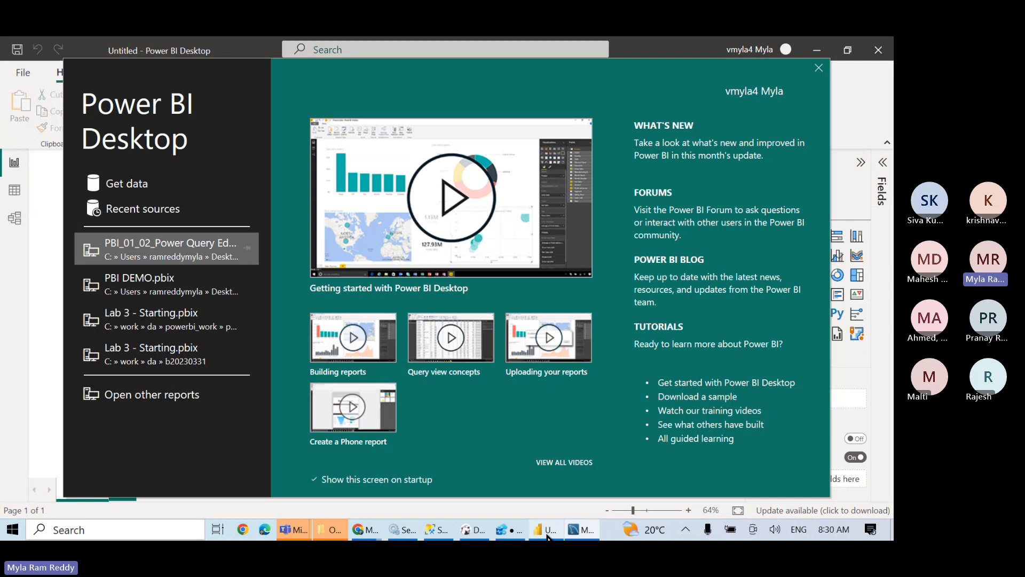
pyautogui.click(818, 68)
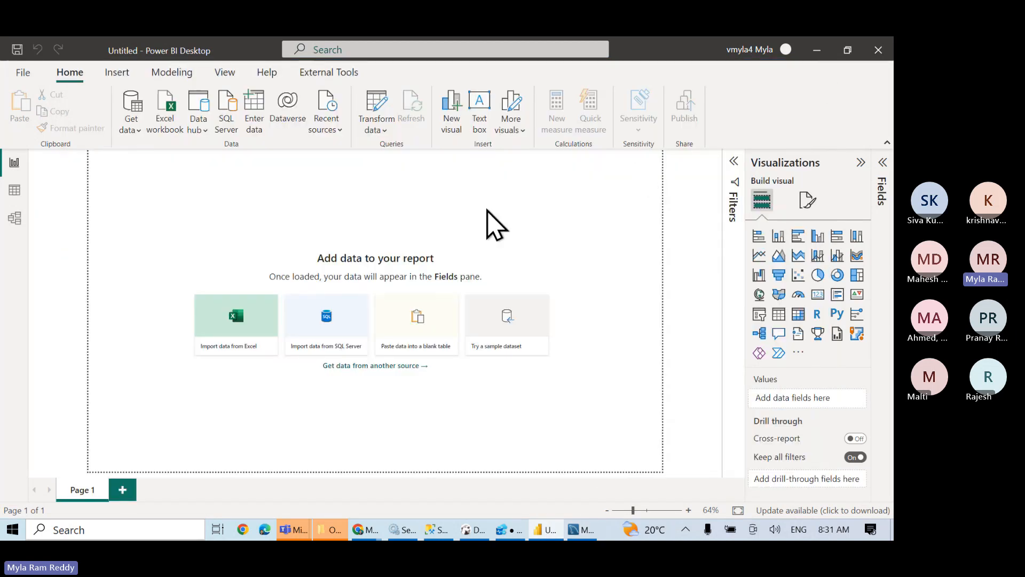
# Step: Switch to the MySQL lesson page in Chrome and copy the path of its notebook file
pyautogui.hotkey('alt', 'Tab')
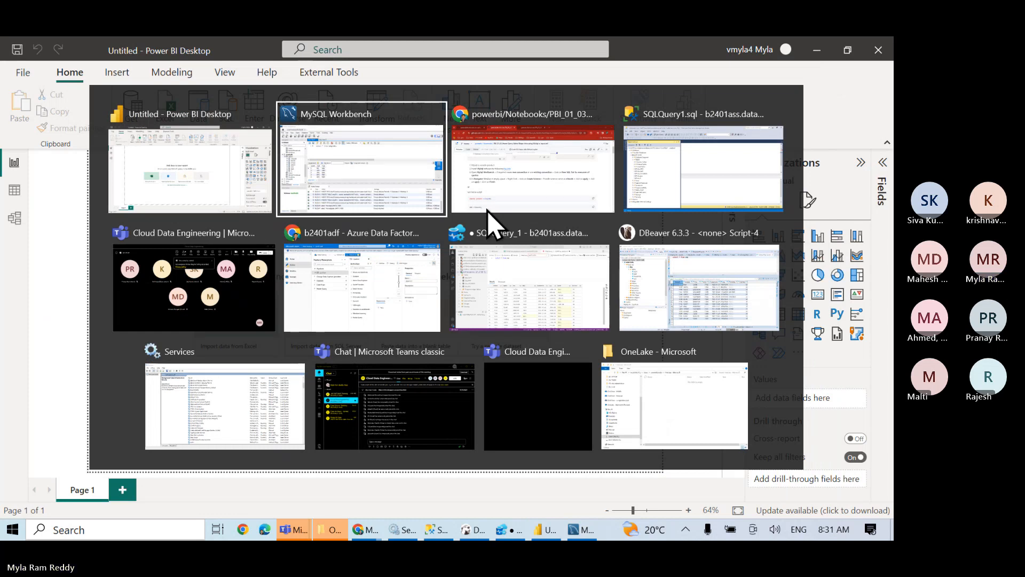
pyautogui.click(488, 209)
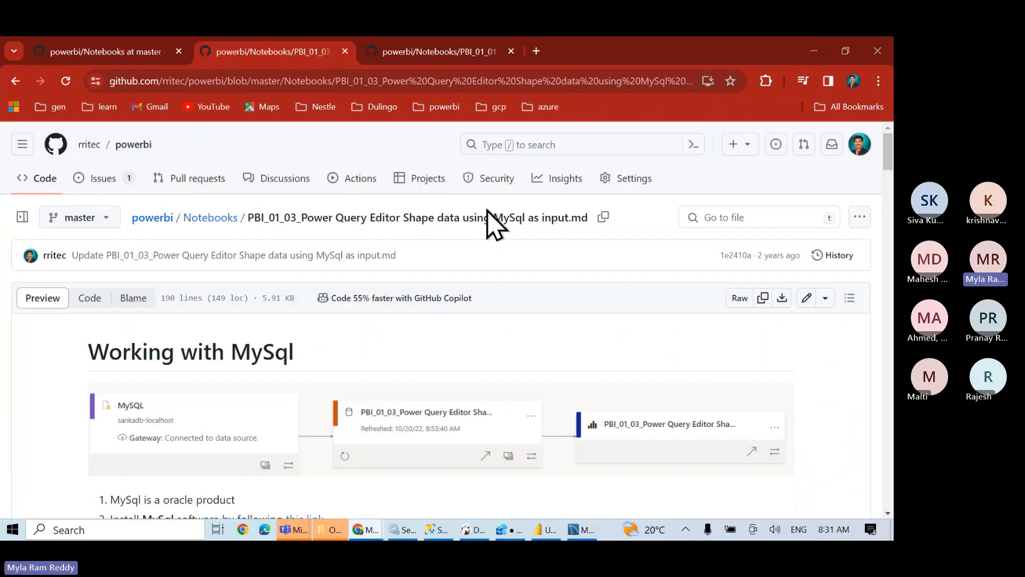
pyautogui.click(603, 219)
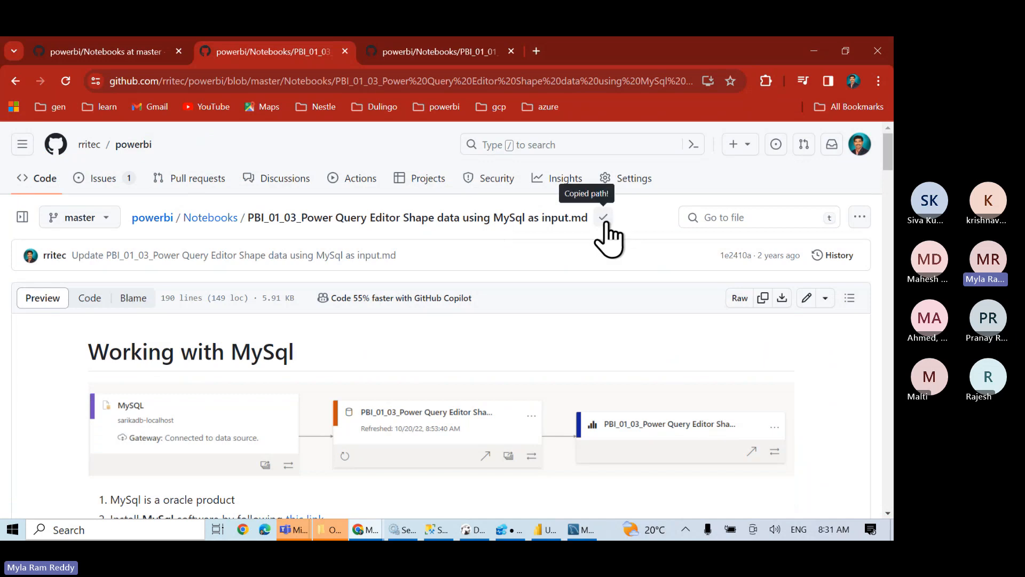
# Step: Switch to Power BI Desktop's save dialog, open the b240122 folder and widen the name column to fit the file names
pyautogui.hotkey('alt', 'Tab')
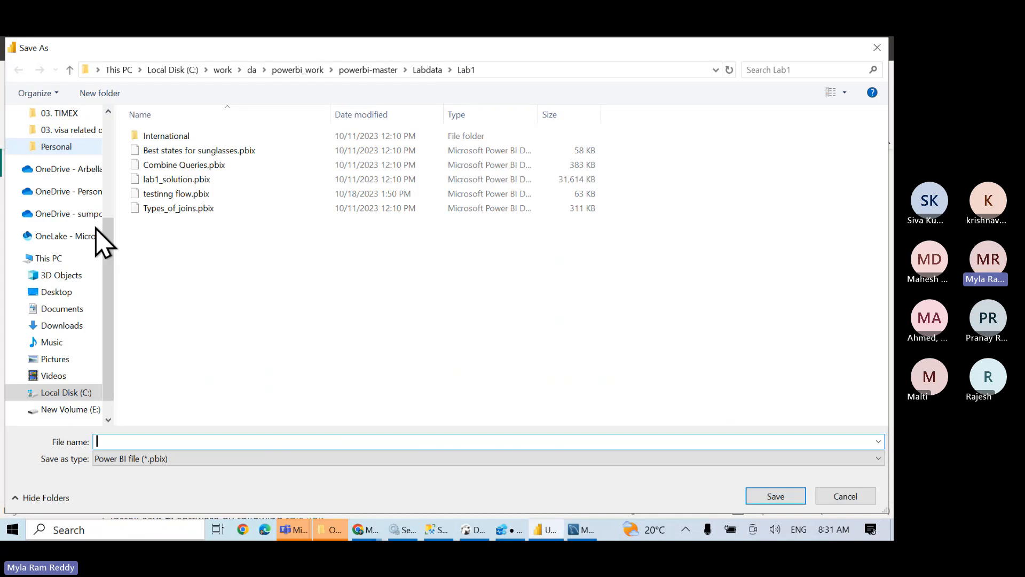
pyautogui.scroll(4, 50, 216)
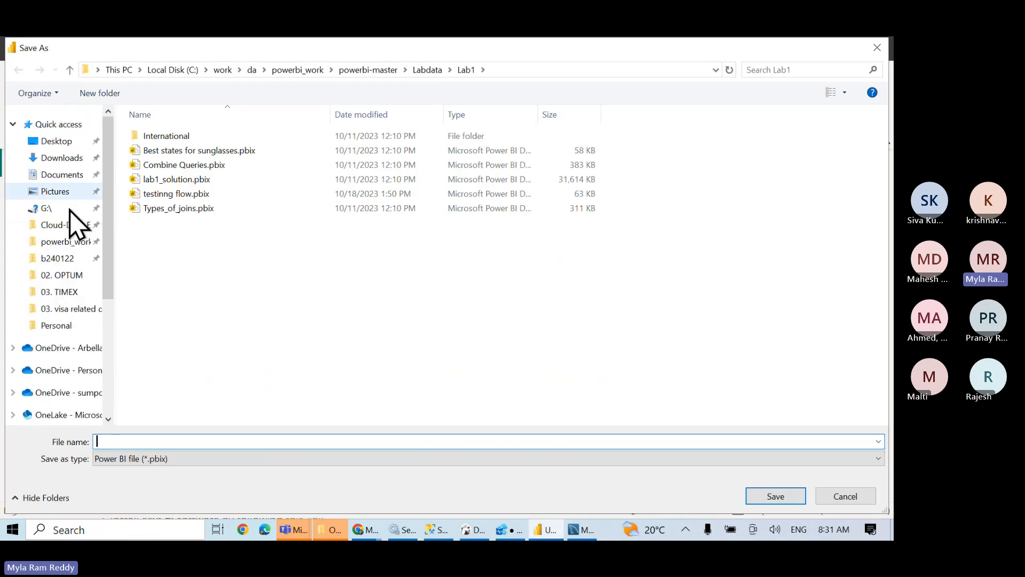
pyautogui.click(70, 259)
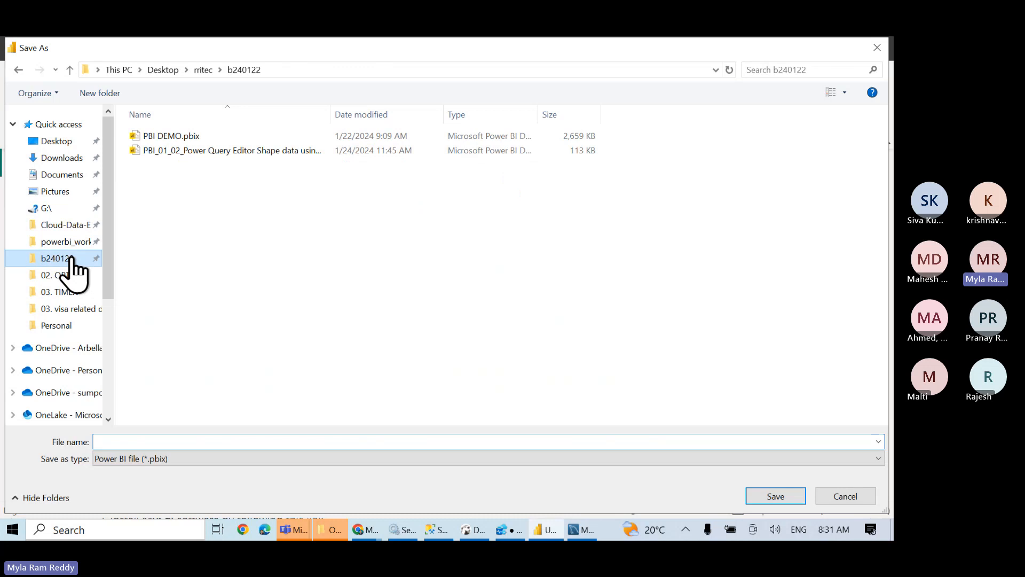
pyautogui.doubleClick(331, 114)
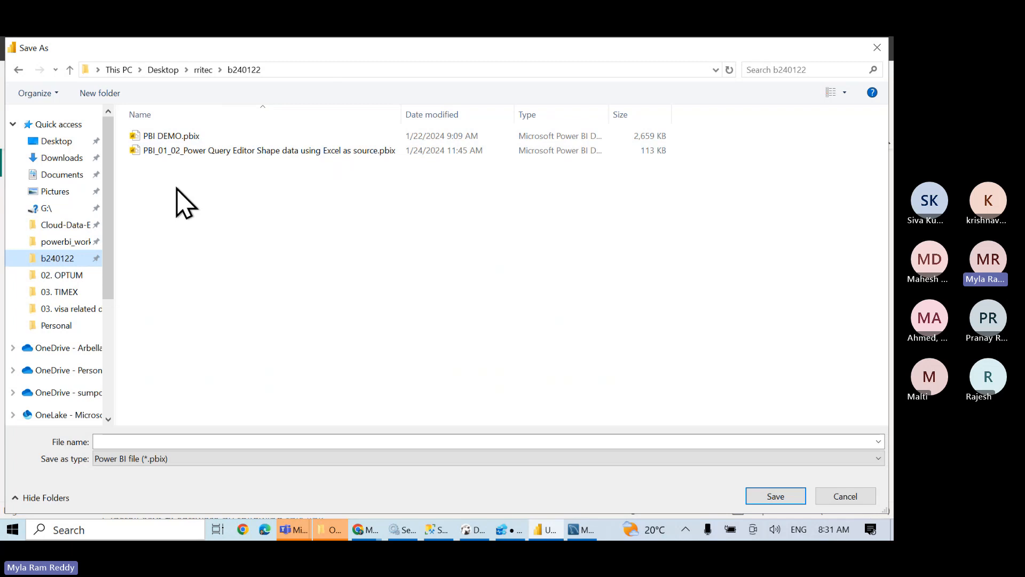
# Step: Save the report as "PBI_01_03_Power Query Editor Shape data using MySql as input" using the copied path without its folder prefix and .md extension
pyautogui.click(110, 441)
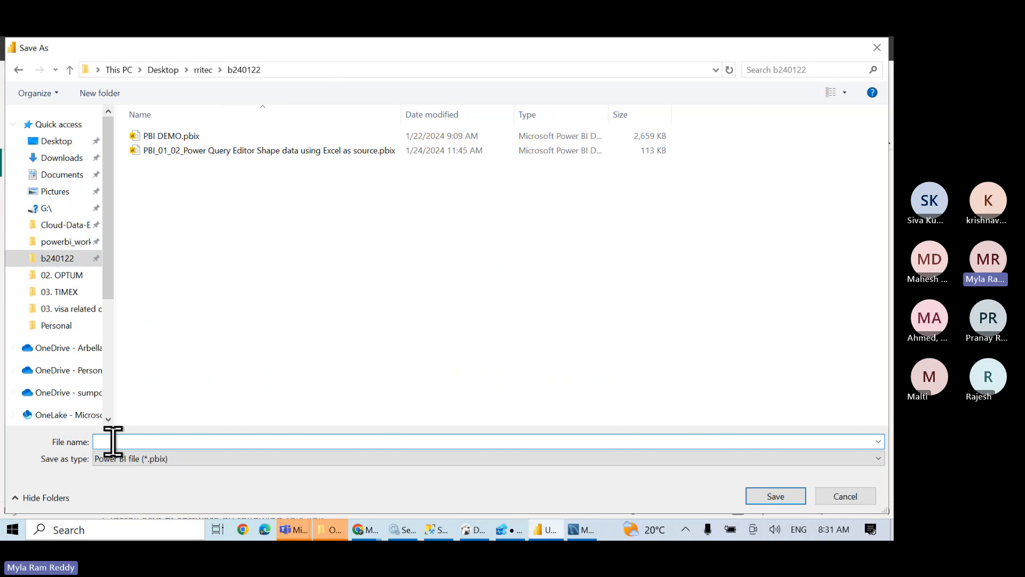
pyautogui.hotkey('ctrl', 'v')
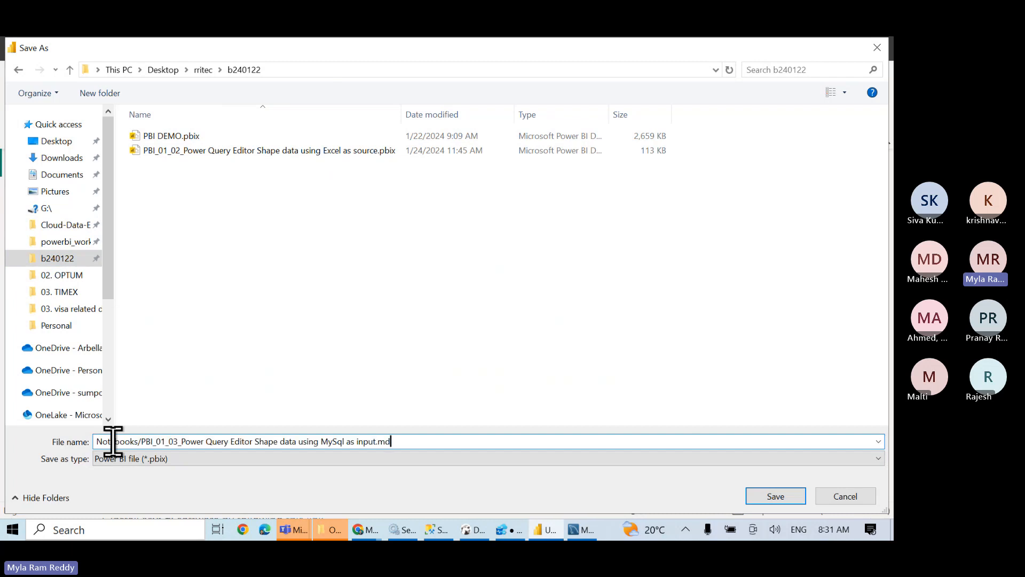
pyautogui.press('BackSpace')
pyautogui.press('BackSpace')
pyautogui.press('BackSpace')
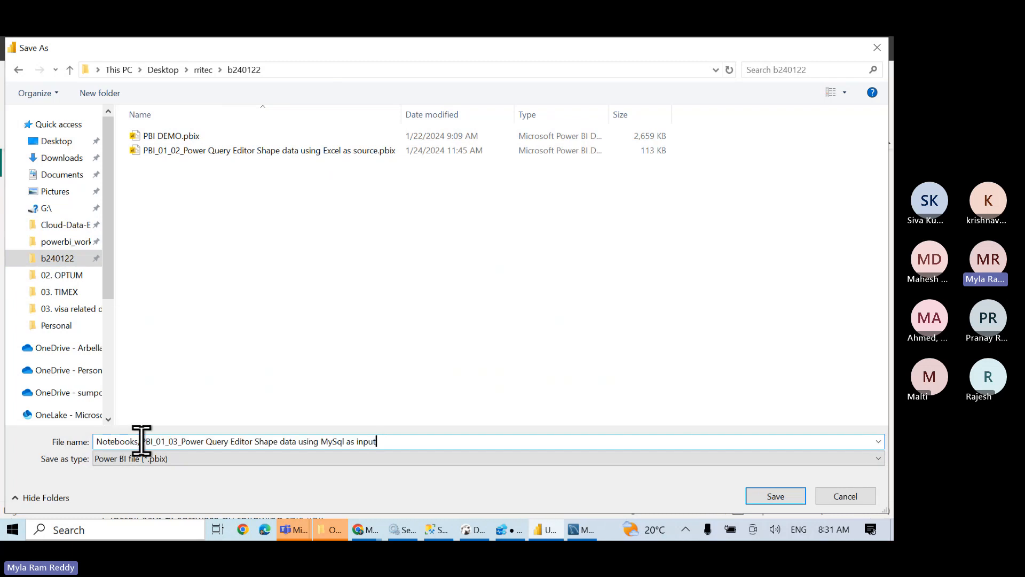
pyautogui.click(141, 442)
pyautogui.press('BackSpace')
pyautogui.press('BackSpace')
pyautogui.press('BackSpace')
pyautogui.press('BackSpace')
pyautogui.press('BackSpace')
pyautogui.press('BackSpace')
pyautogui.press('BackSpace')
pyautogui.press('BackSpace')
pyautogui.press('BackSpace')
pyautogui.press('BackSpace')
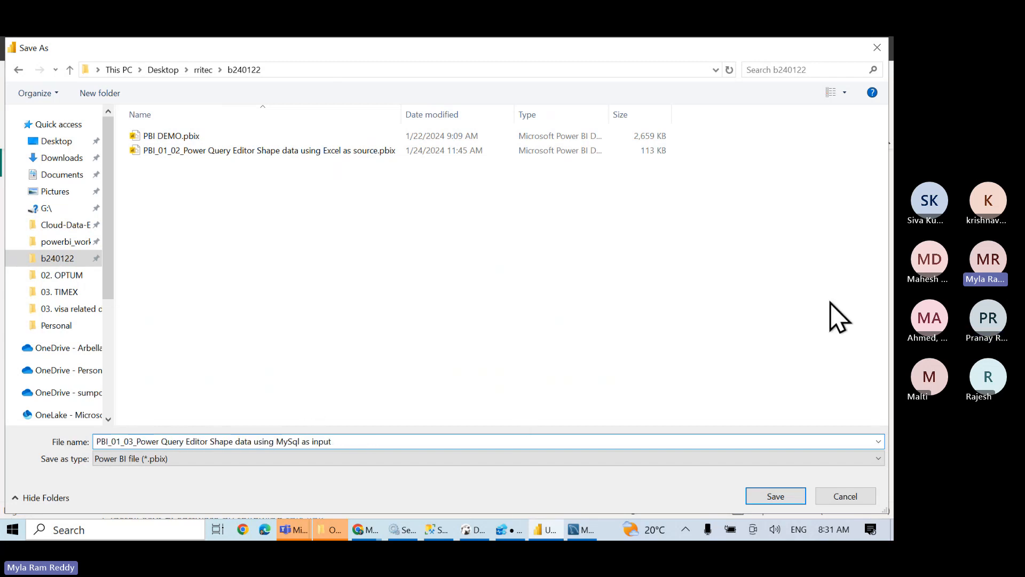
pyautogui.hotkey('ctrl', 'a')
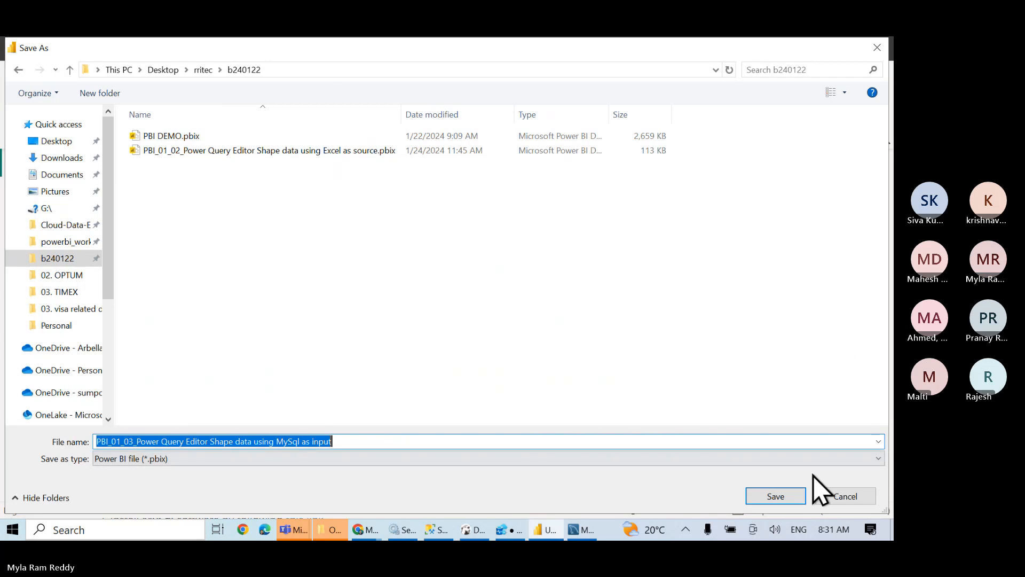
pyautogui.click(776, 497)
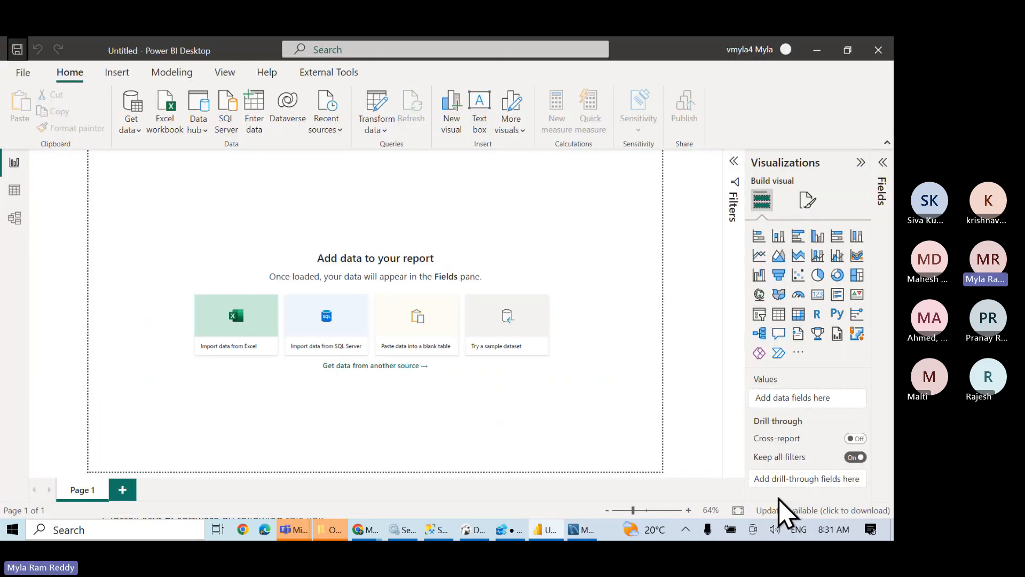
# Step: Switch to File Explorer, open the b240122 folder and maximize the window to check the saved report file
pyautogui.hotkey('alt', 'Tab')
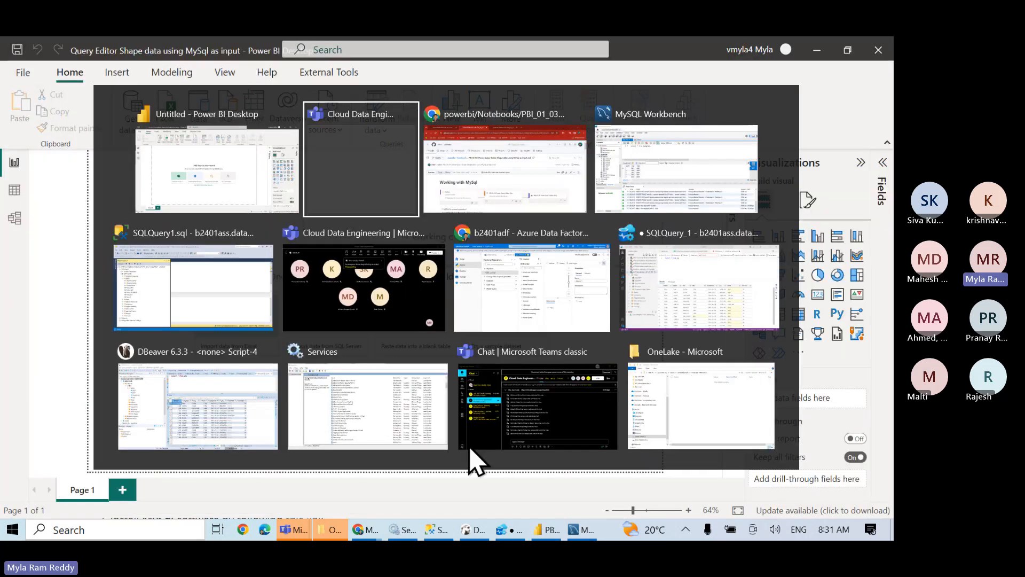
pyautogui.press('Tab')
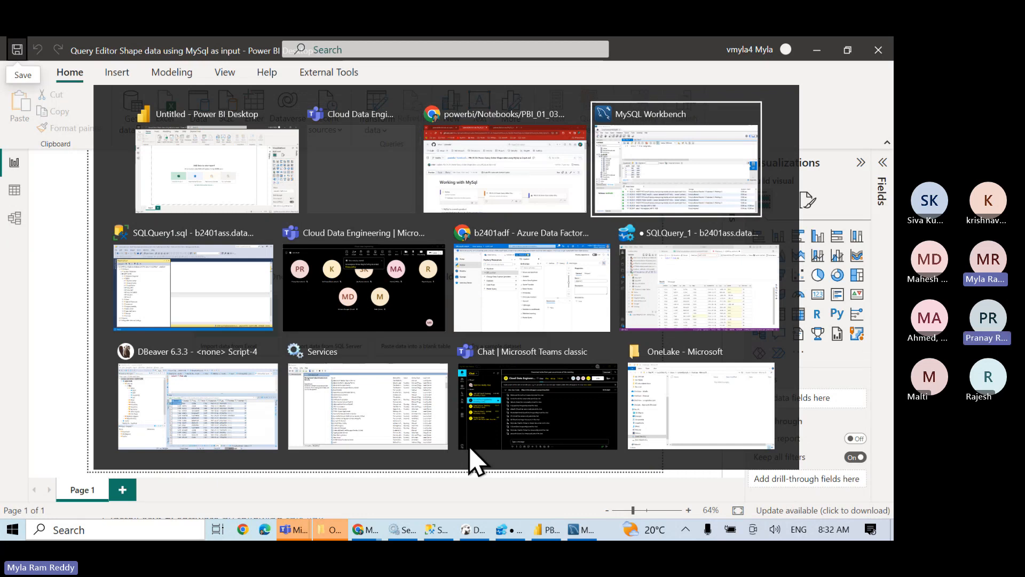
pyautogui.press('Tab')
pyautogui.press('Tab')
pyautogui.press('Tab')
pyautogui.press('Tab')
pyautogui.press('Tab')
pyautogui.press('Tab')
pyautogui.press('Tab')
pyautogui.press('Tab')
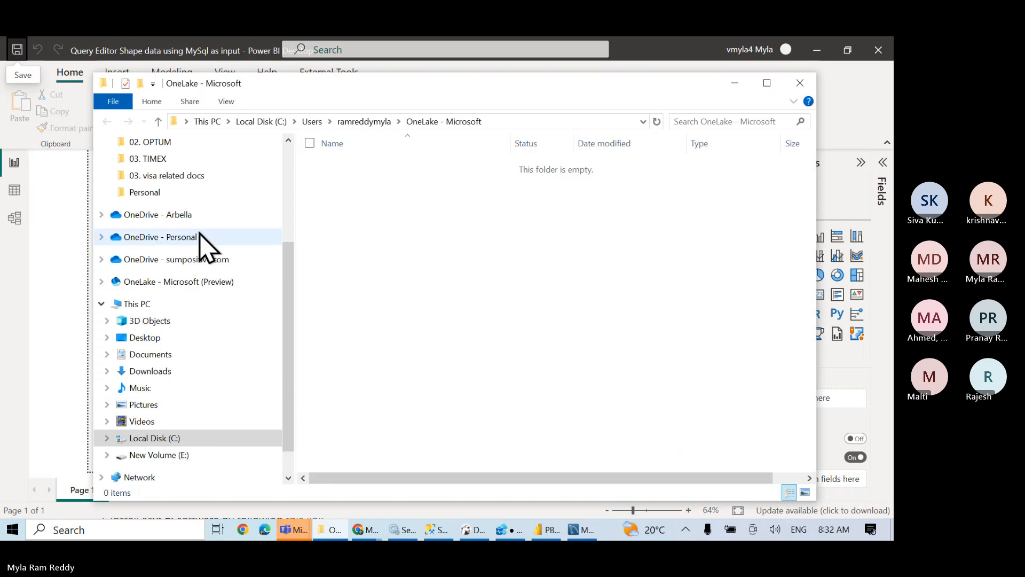
pyautogui.scroll(3, 198, 243)
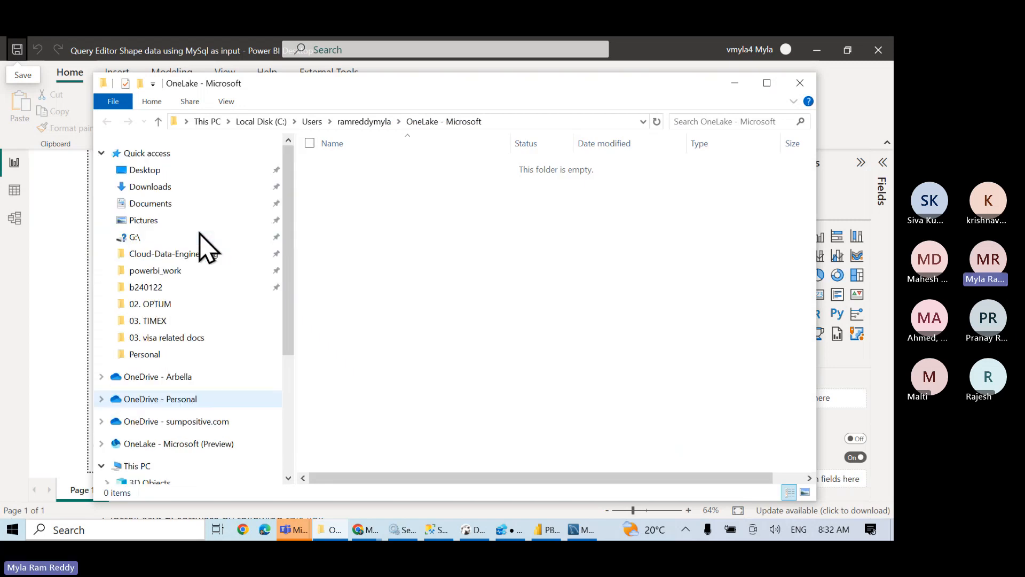
pyautogui.click(150, 286)
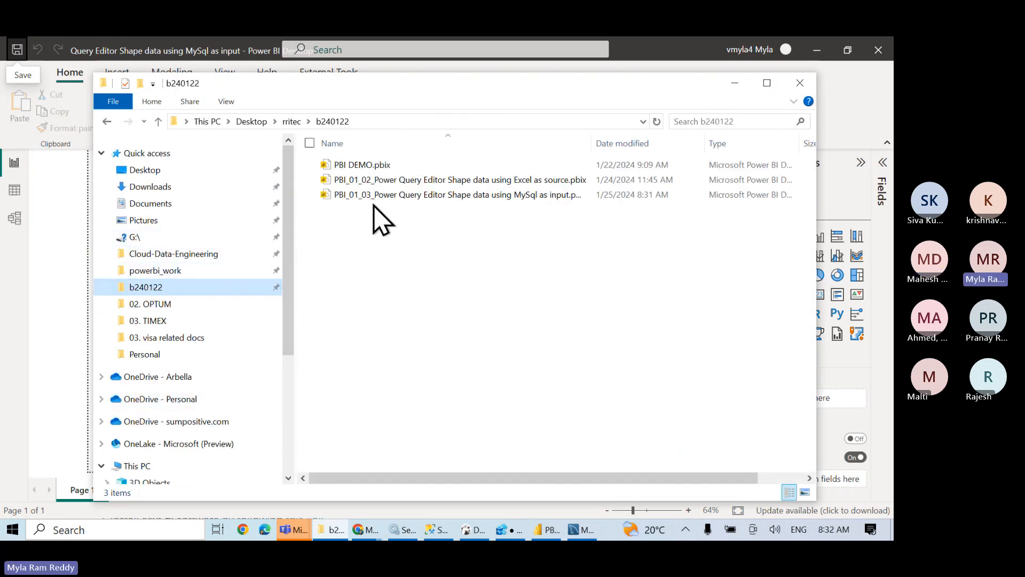
pyautogui.doubleClick(514, 90)
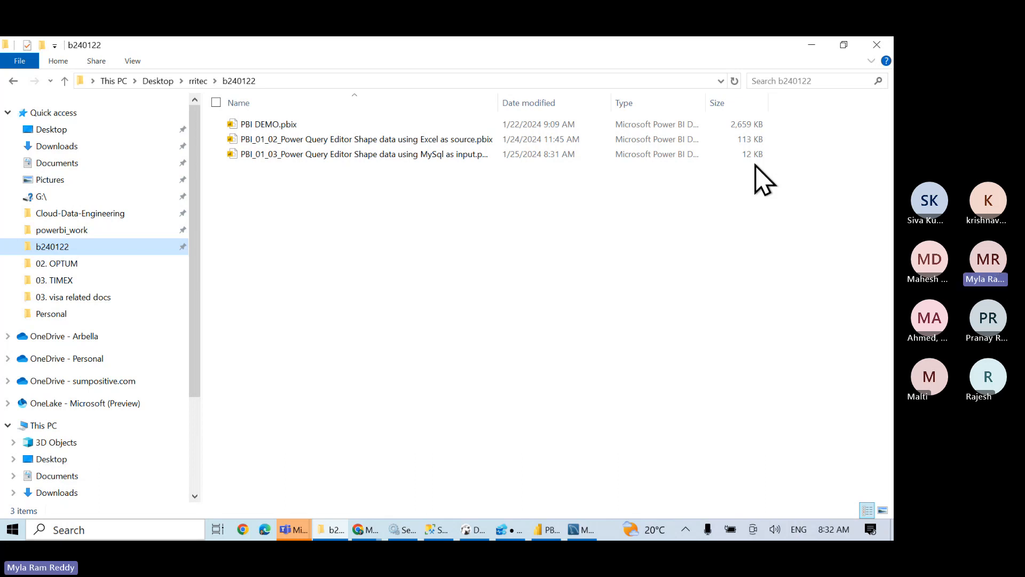
# Step: Return to Power BI Desktop, search the data sources for "my" and start a MySQL database connection
pyautogui.hotkey('alt', 'Tab')
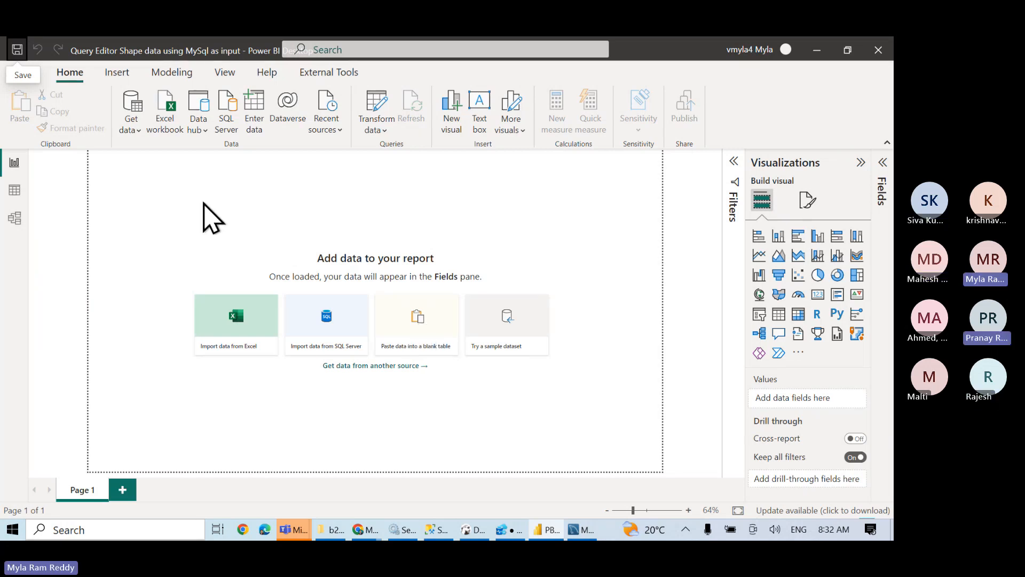
pyautogui.click(140, 130)
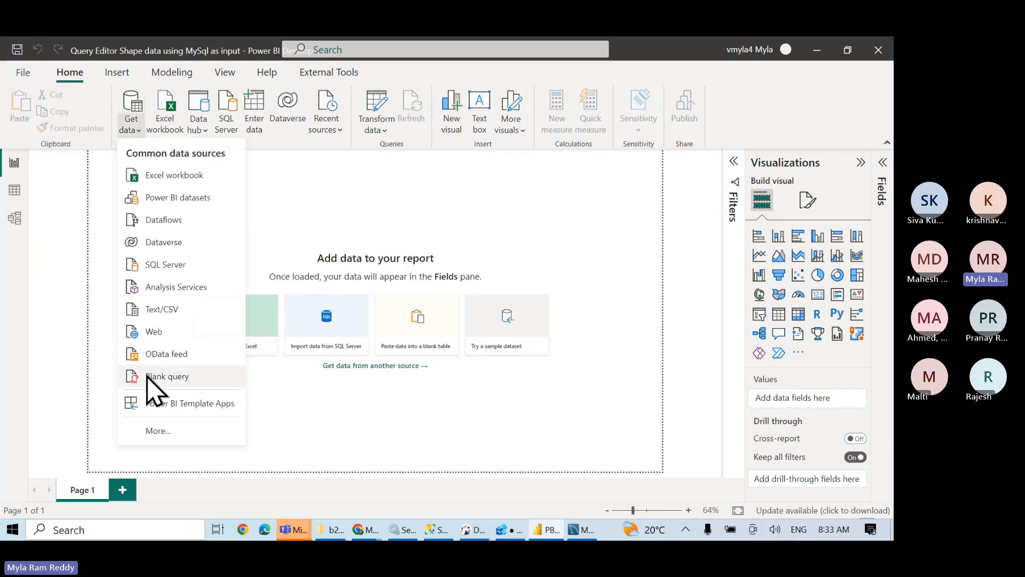
pyautogui.click(151, 430)
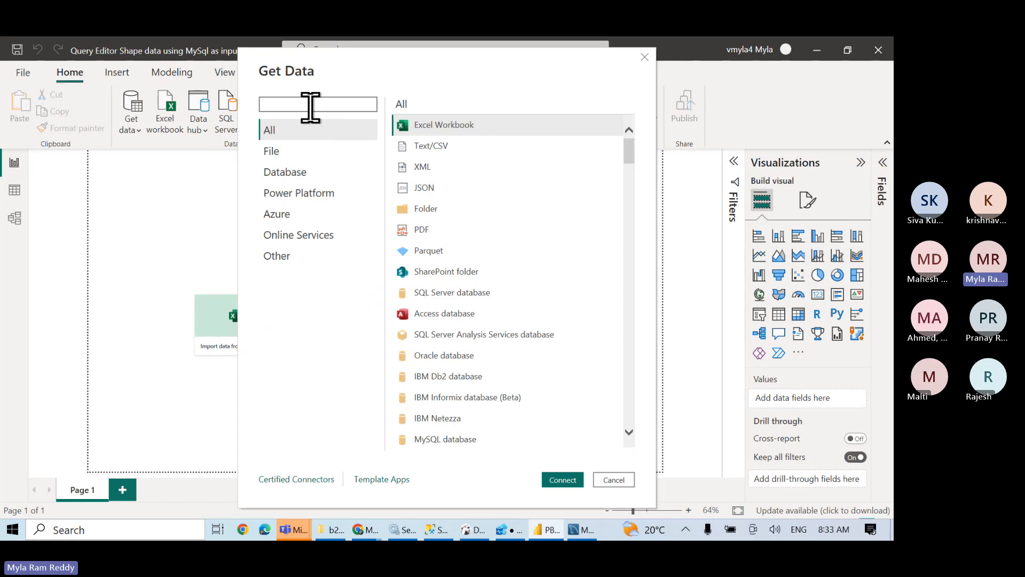
pyautogui.write('my')
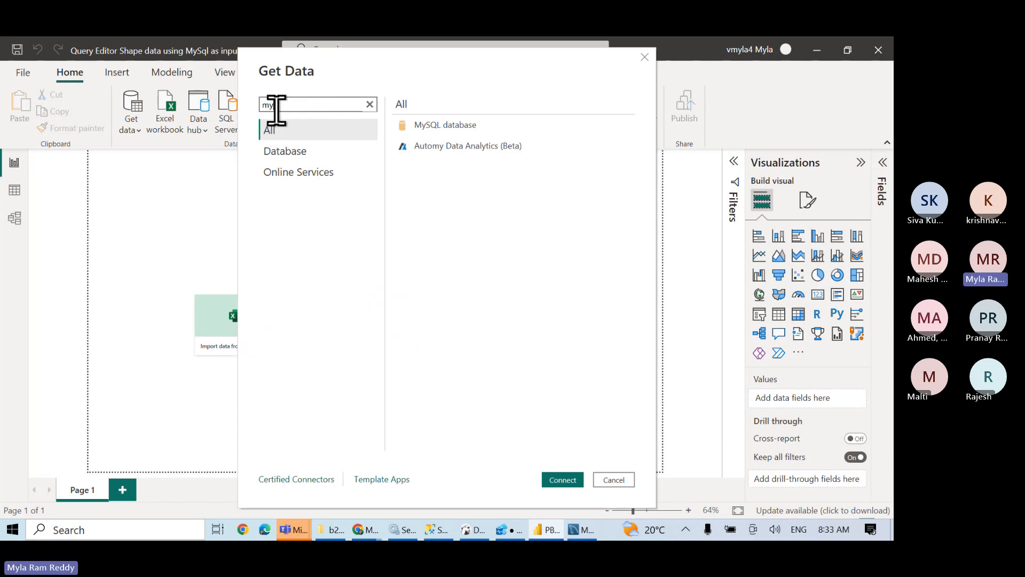
pyautogui.click(448, 126)
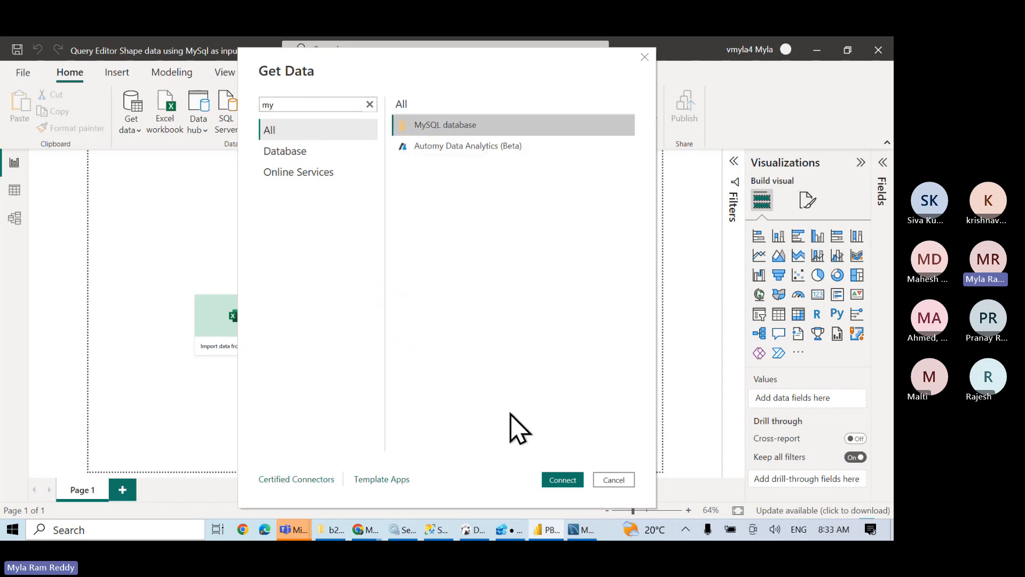
pyautogui.click(557, 479)
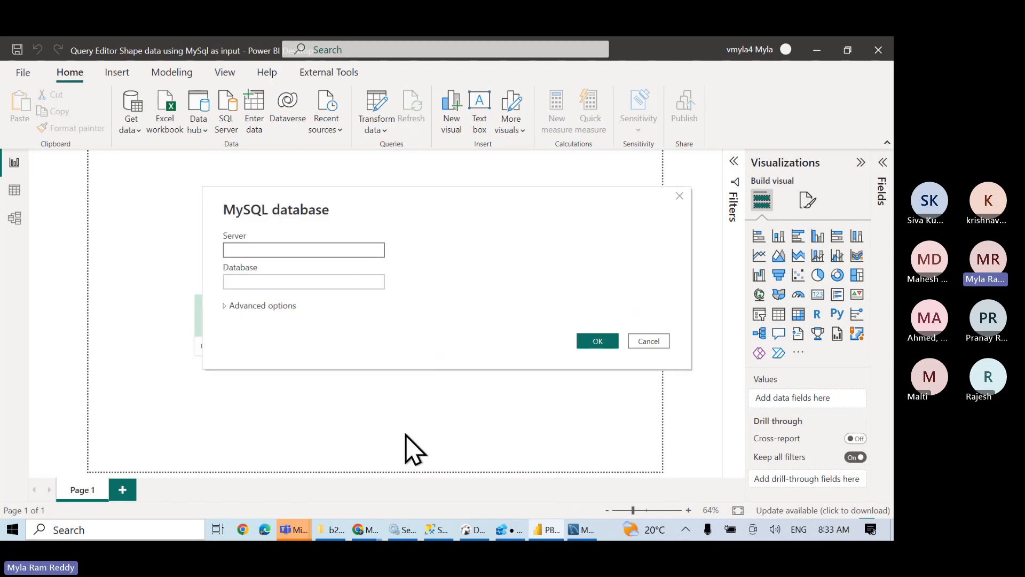
# Step: Try to connect to the MySQL server localhost with the database name sundhudb
pyautogui.write('localhost')
pyautogui.press('Tab')
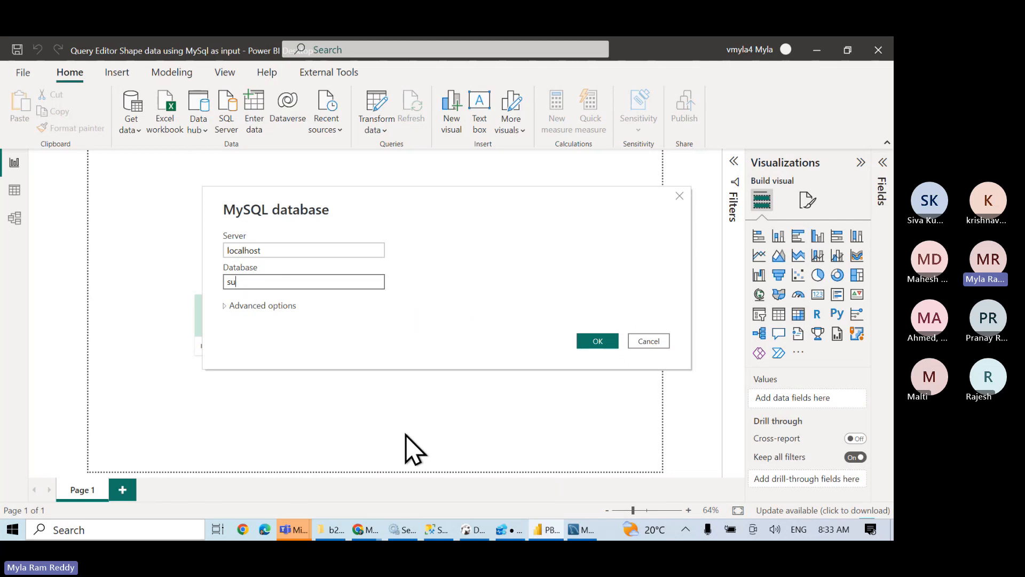
pyautogui.write('sundhudb')
pyautogui.click(604, 347)
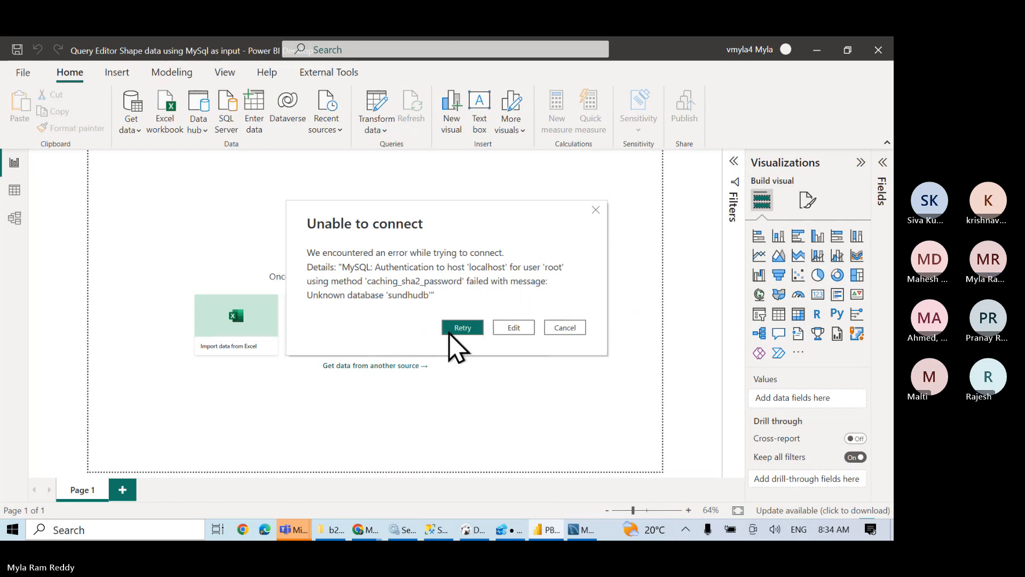
# Step: Reopen the connection details for editing and check the spelling of the schema name in MySQL Workbench
pyautogui.click(509, 328)
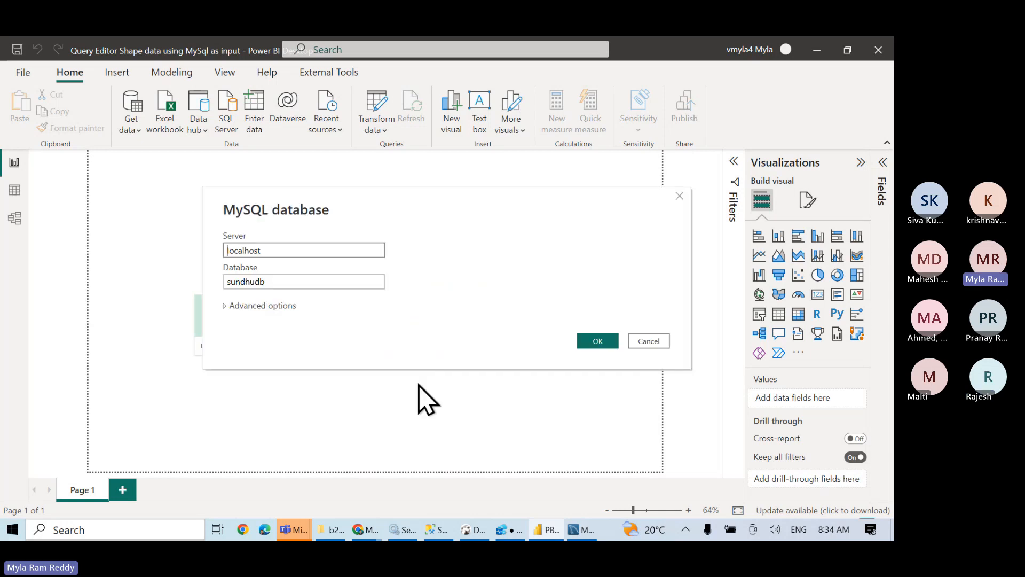
pyautogui.hotkey('alt', 'Tab')
pyautogui.hotkey('alt', 'Tab')
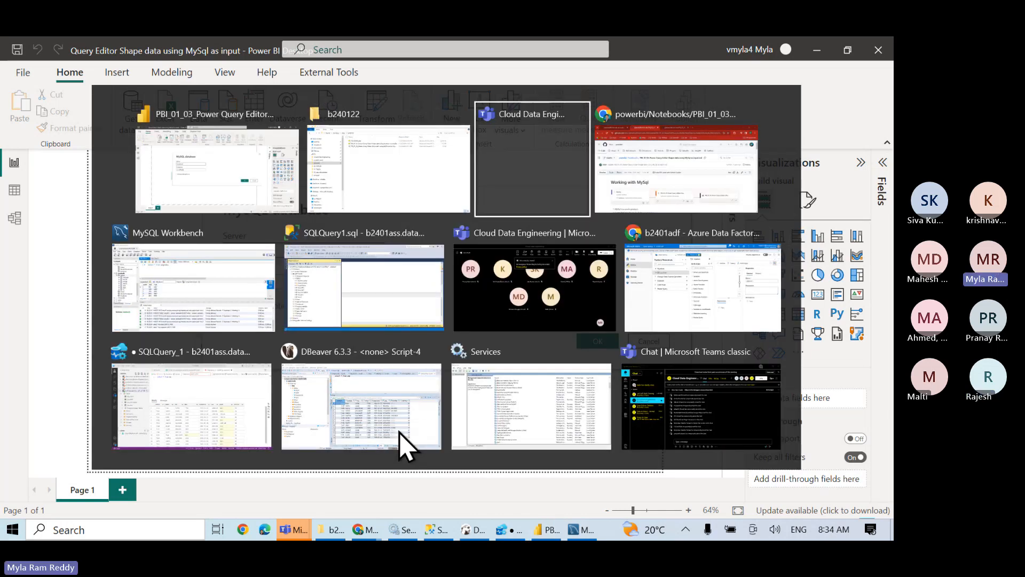
pyautogui.hotkey('alt', 'Tab')
pyautogui.hotkey('alt', 'Tab')
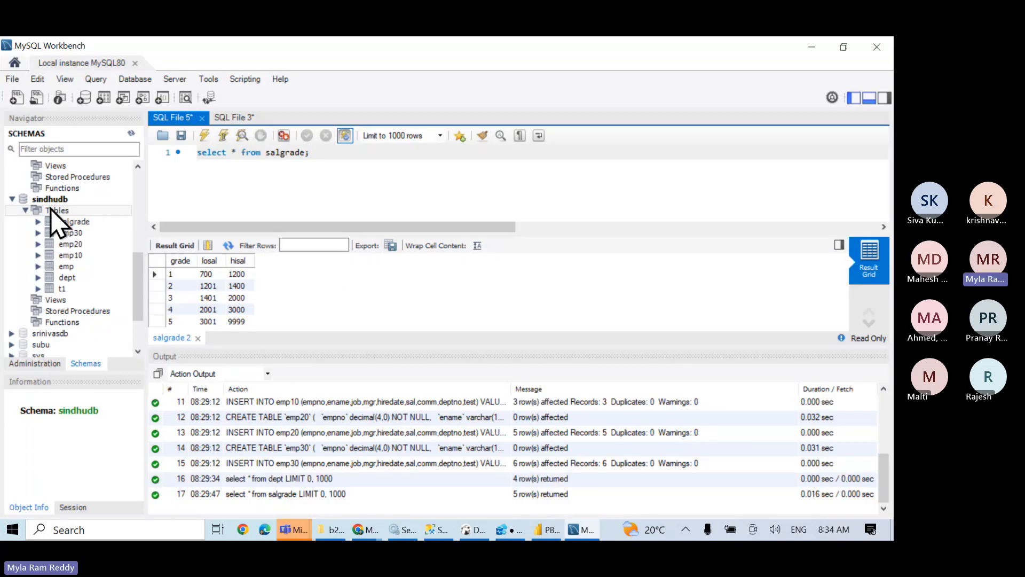
# Step: Back in Power BI Desktop, correct the database name to sindhudb and connect
pyautogui.hotkey('alt', 'Tab')
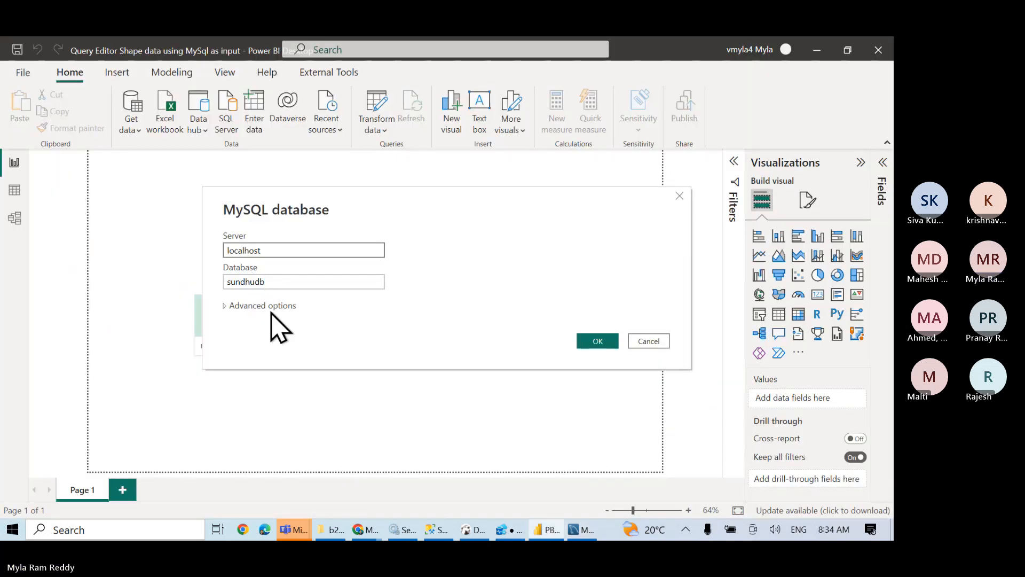
pyautogui.click(233, 279)
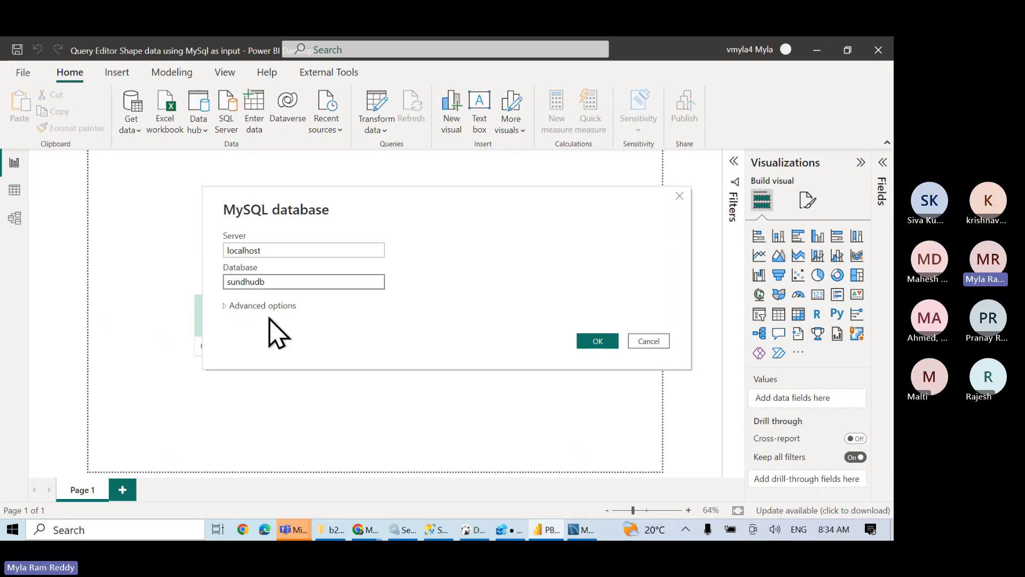
pyautogui.press('BackSpace')
pyautogui.write('i')
pyautogui.click(602, 340)
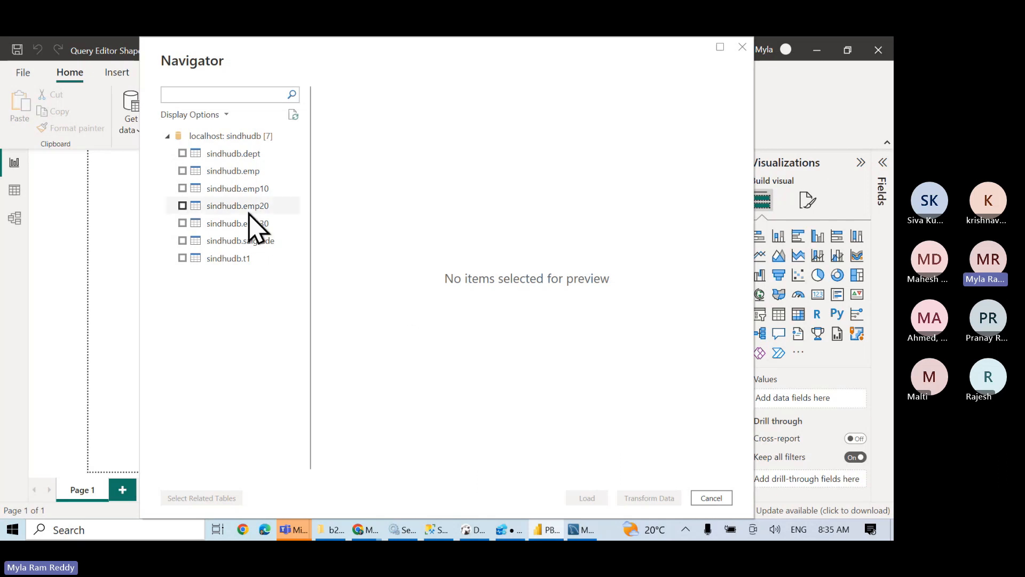
# Step: Select the sindhudb.emp and sindhudb.dept tables, open them in Power Query Editor and view the emp query's columns
pyautogui.click(183, 171)
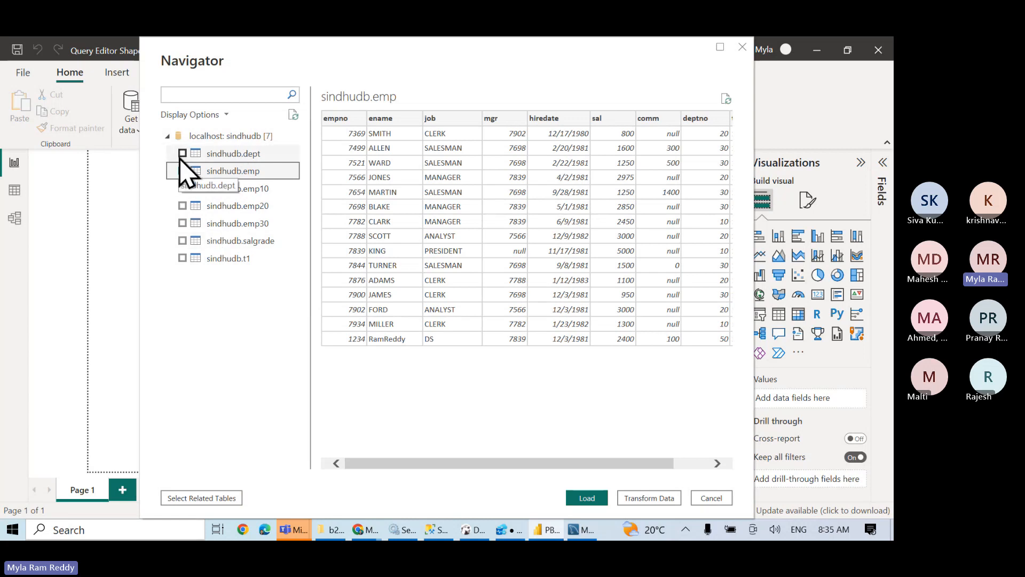
pyautogui.click(182, 153)
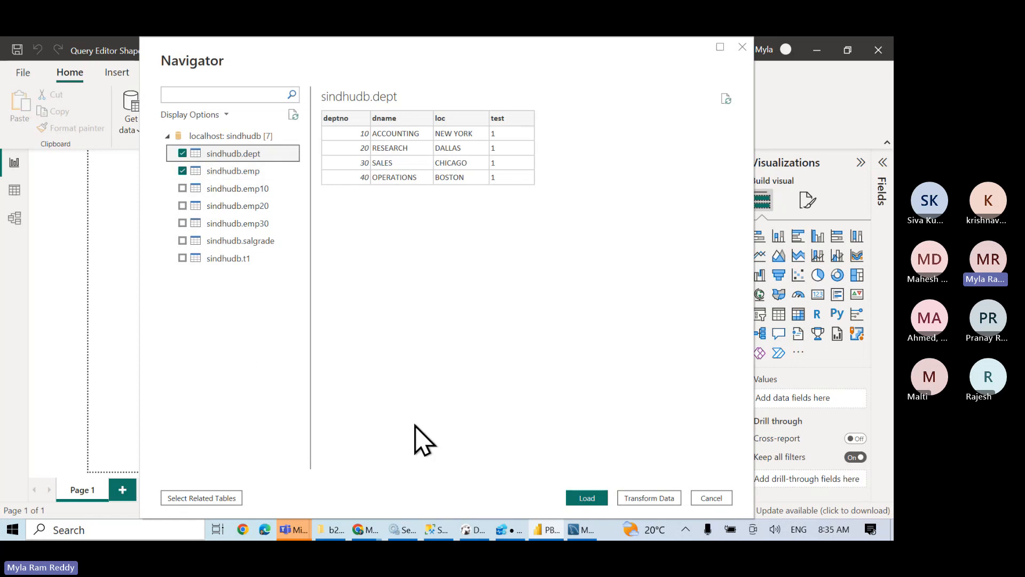
pyautogui.click(655, 501)
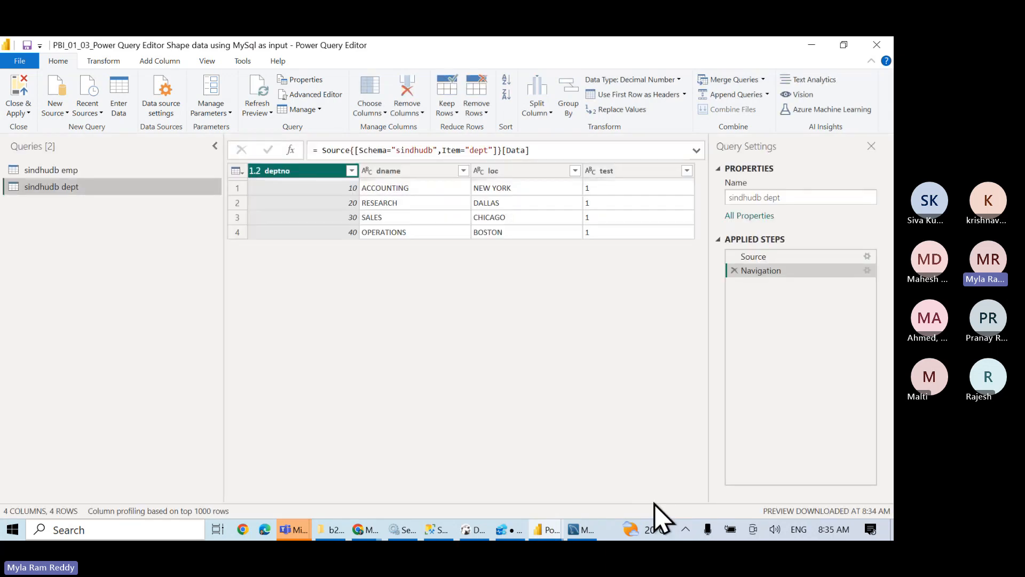
pyautogui.click(82, 174)
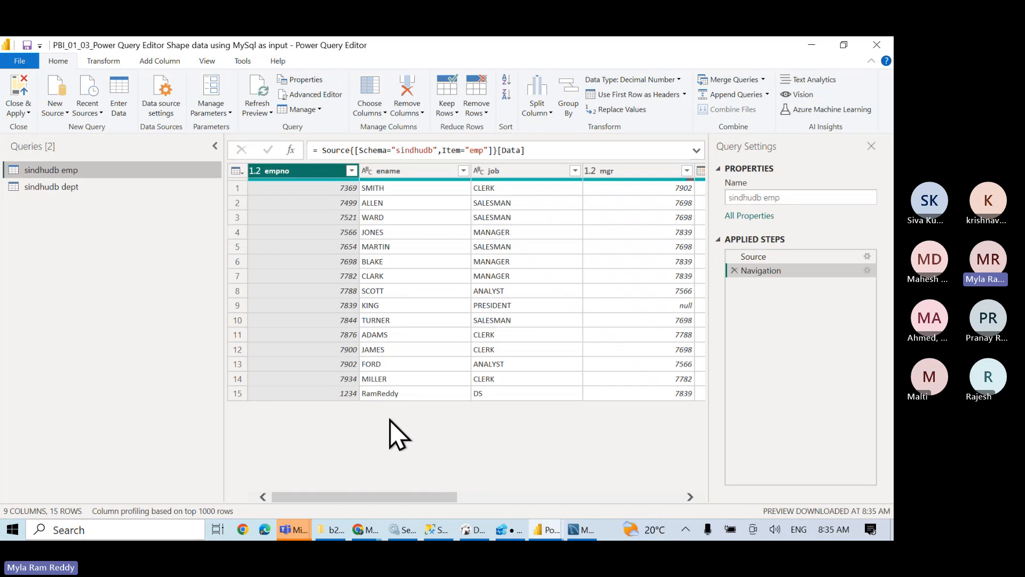
pyautogui.hscroll(5, 572, 339)
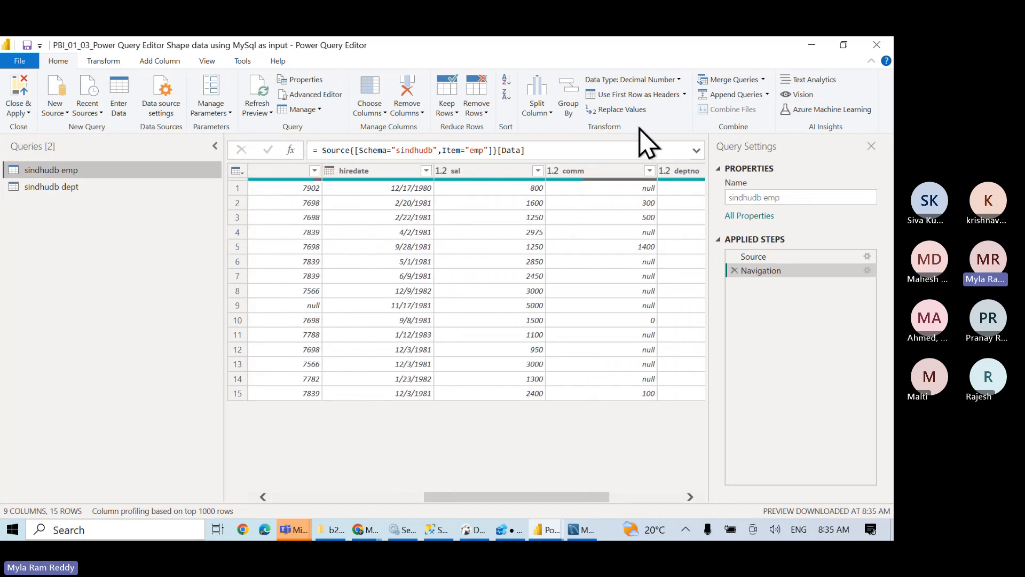
# Step: Replace the null values in the comm column of the emp query with 0
pyautogui.click(602, 176)
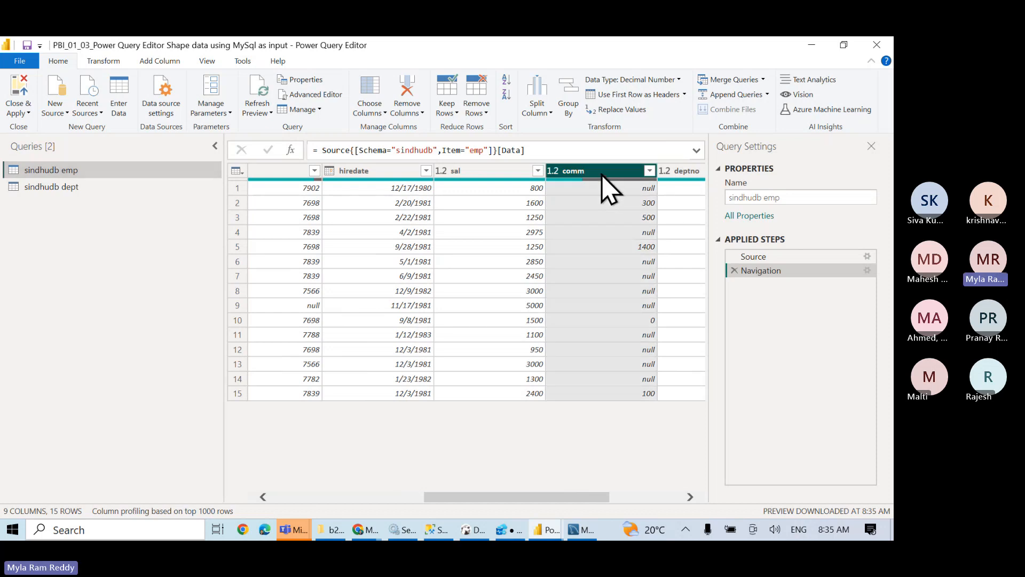
pyautogui.click(622, 109)
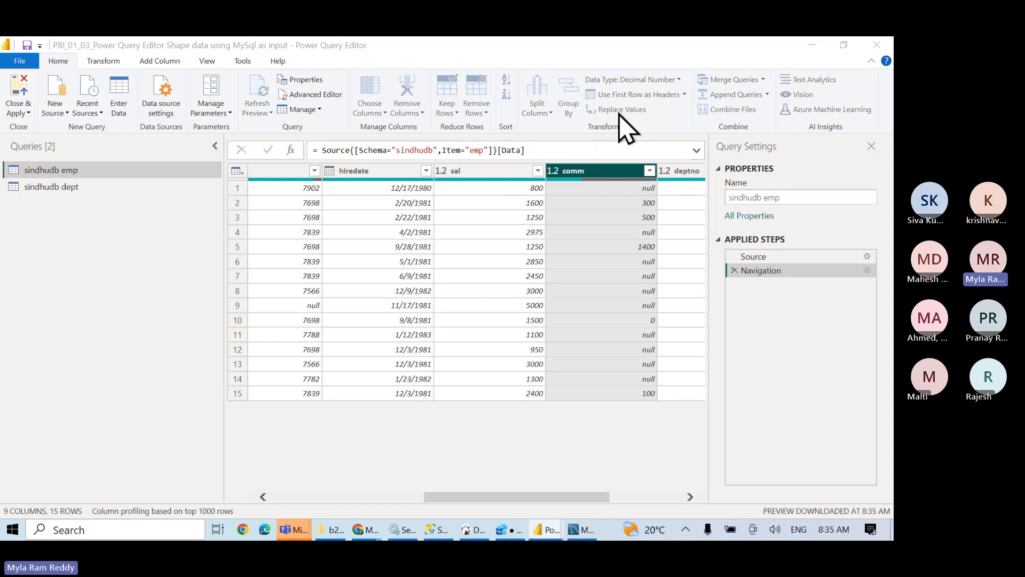
pyautogui.write('nu')
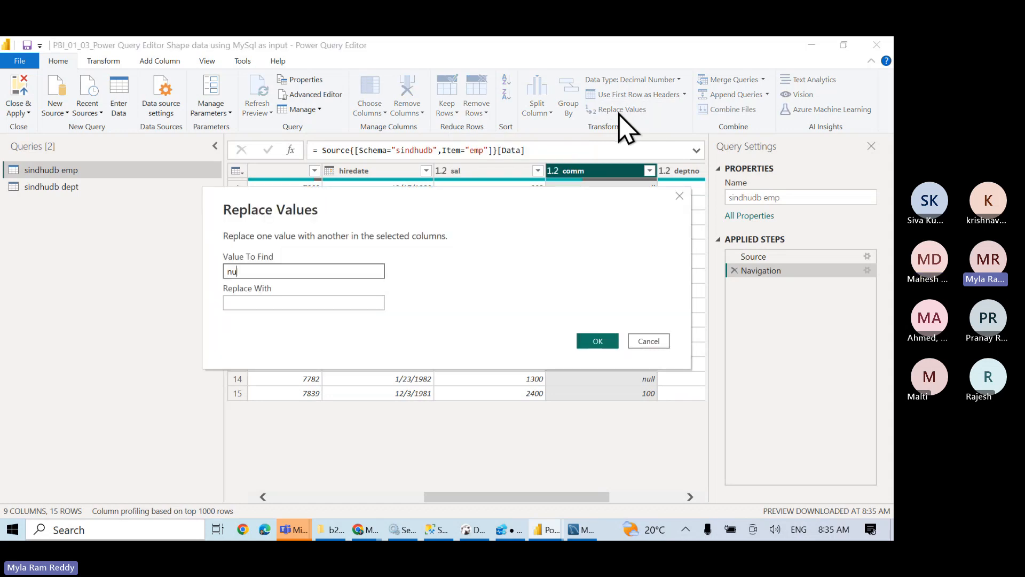
pyautogui.write('ll')
pyautogui.press('Tab')
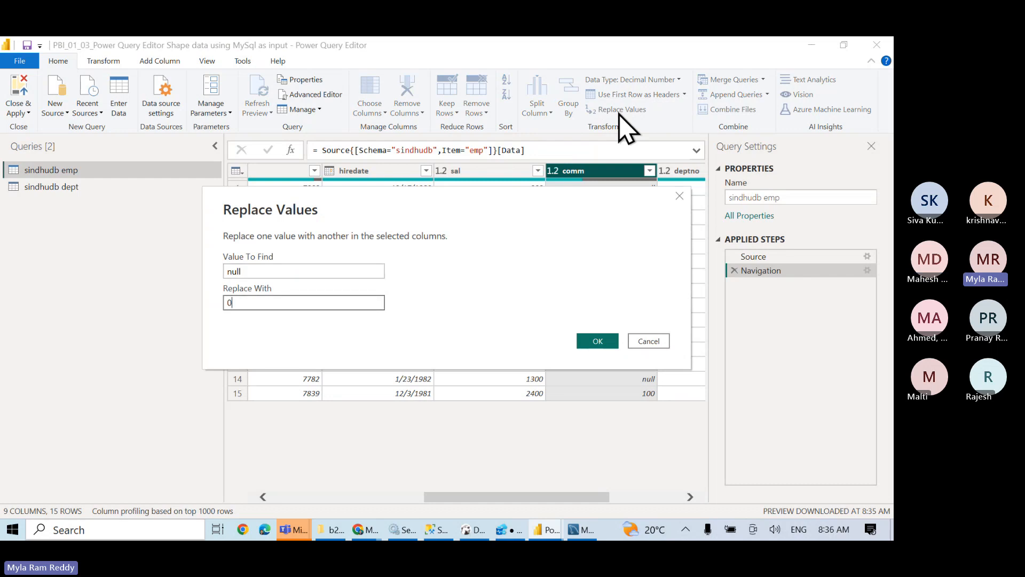
pyautogui.click(597, 345)
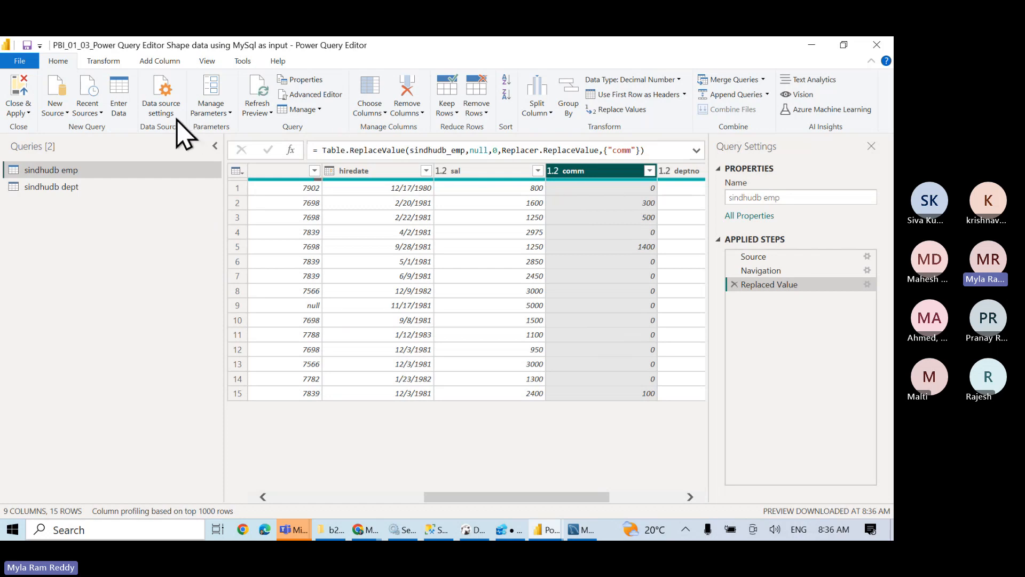
# Step: Add a column from examples based on all columns, using 800+0 as the first row's sample value
pyautogui.click(159, 62)
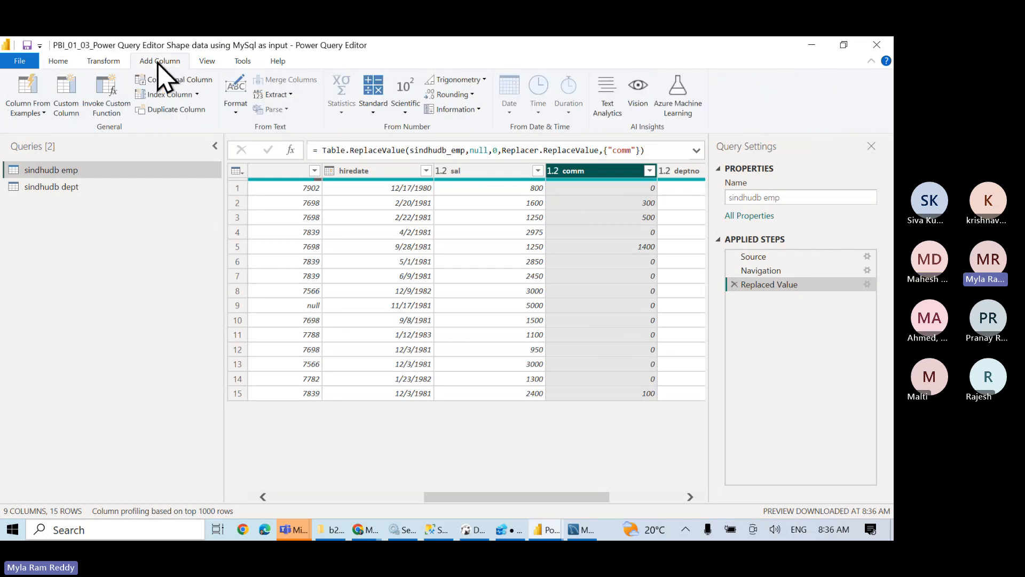
pyautogui.click(44, 113)
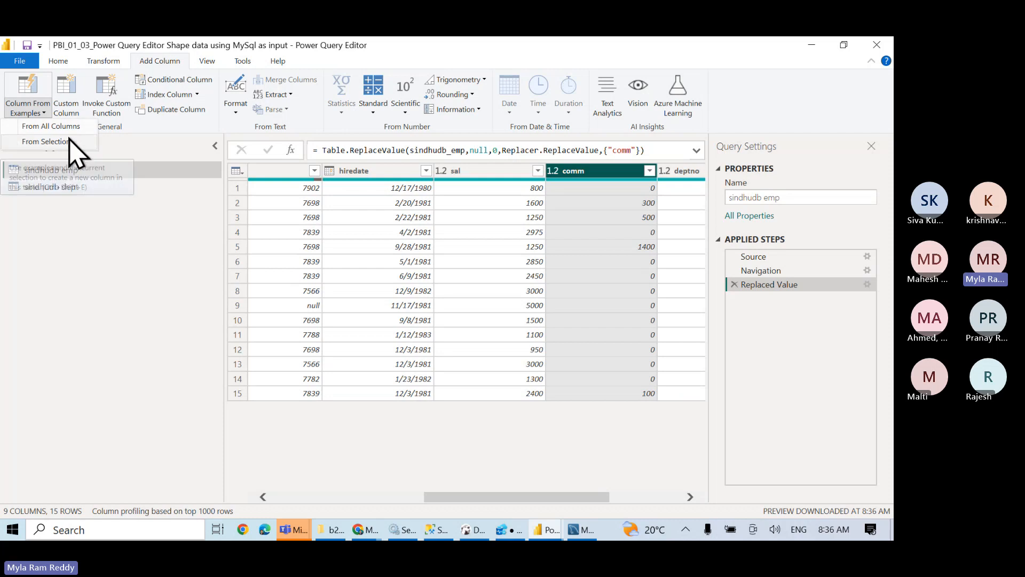
pyautogui.click(69, 131)
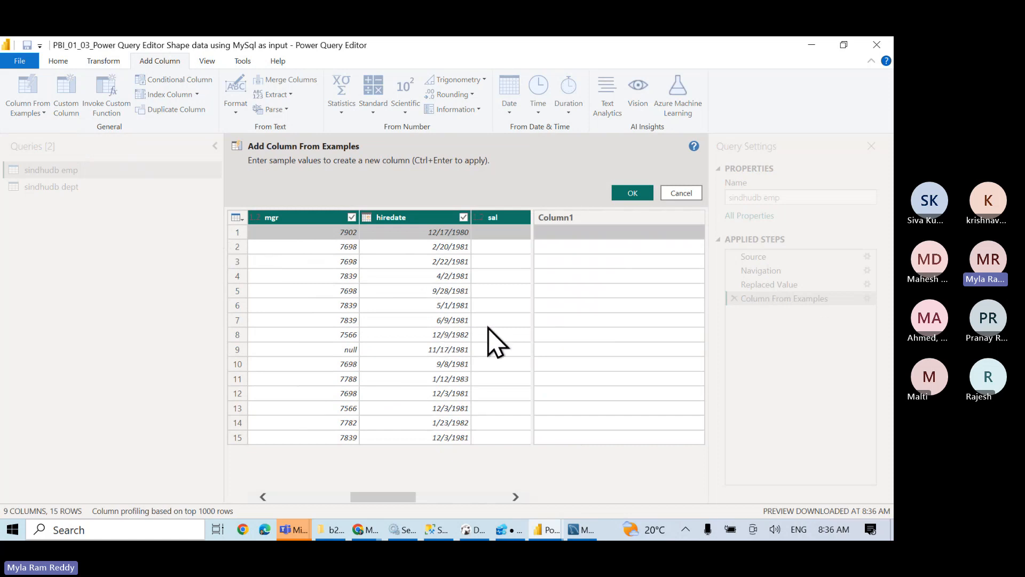
pyautogui.click(559, 237)
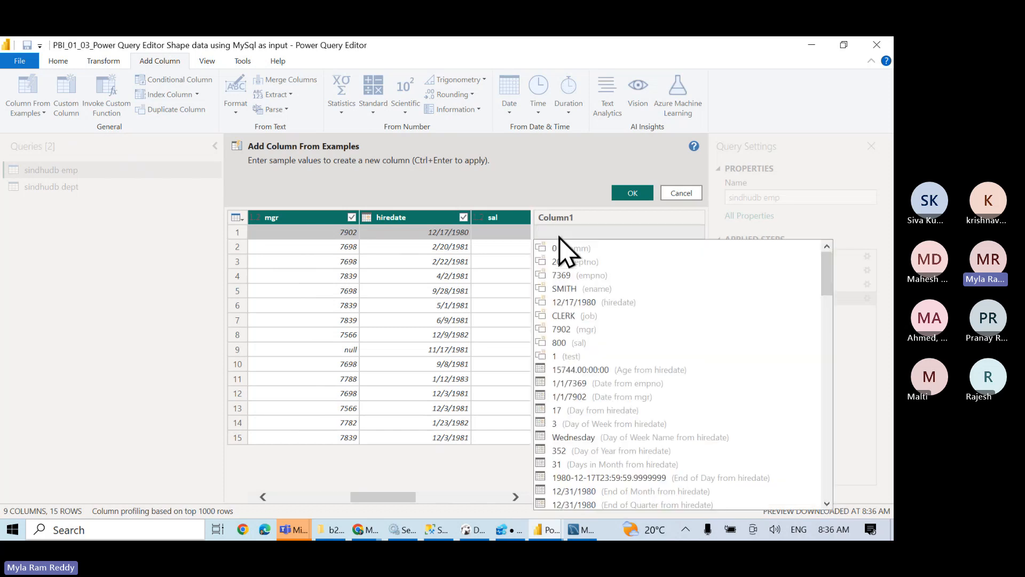
pyautogui.write('800')
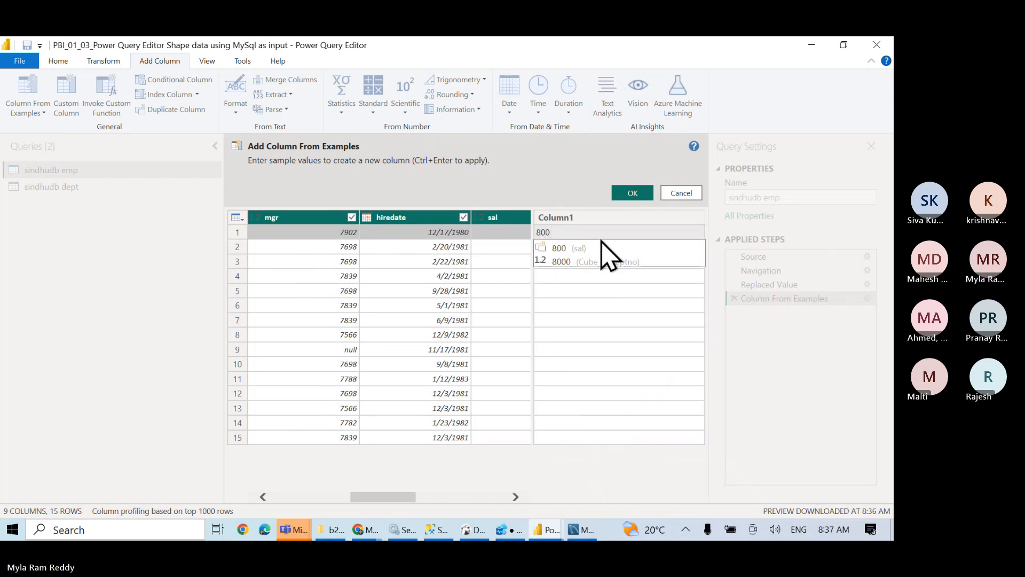
pyautogui.write('+')
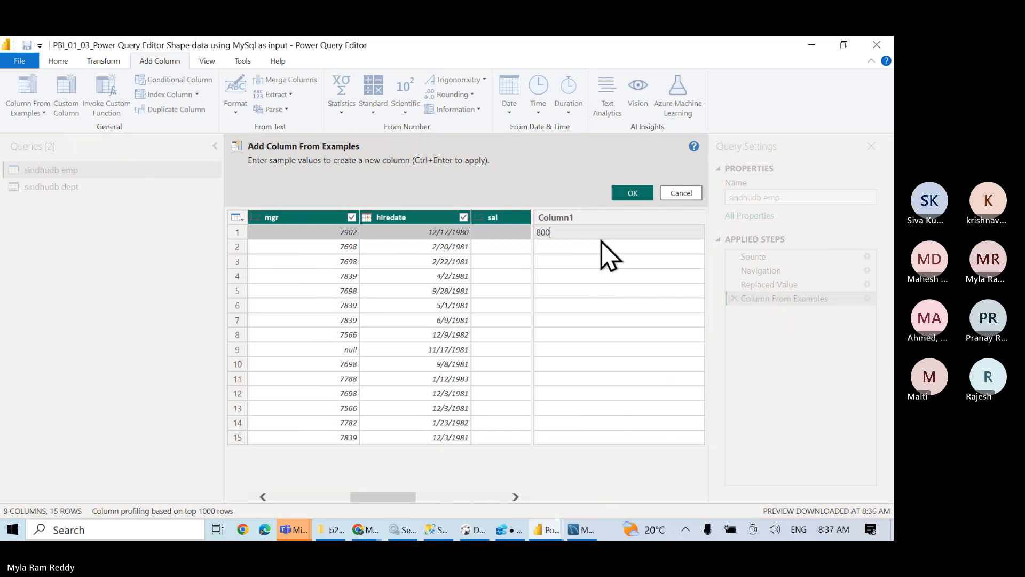
pyautogui.write('0')
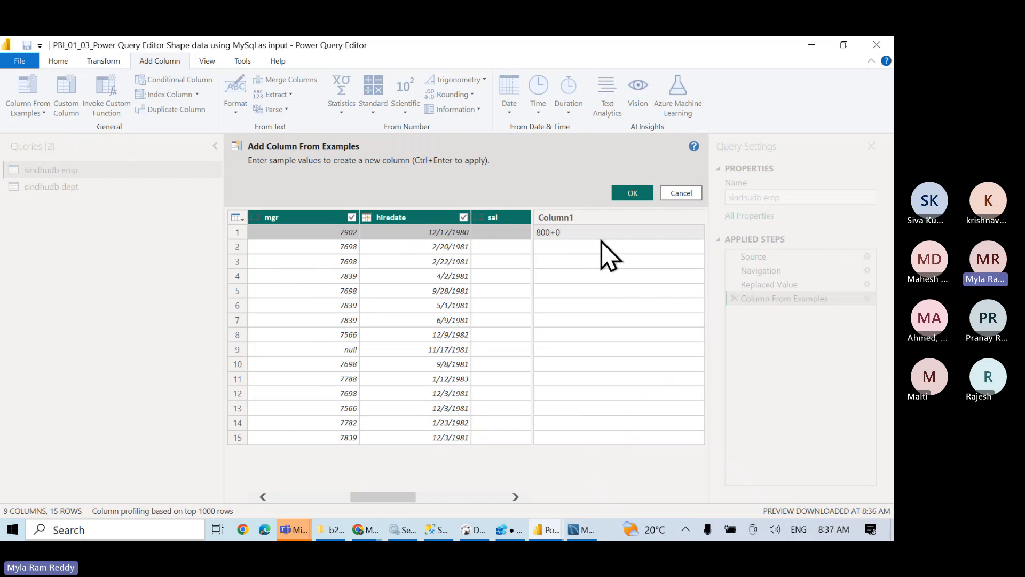
pyautogui.press('Return')
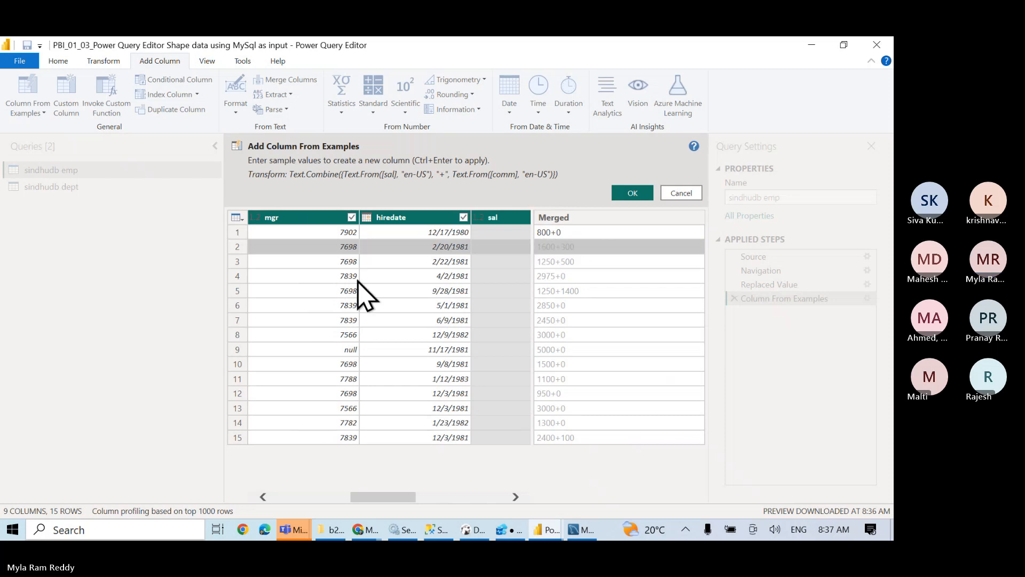
pyautogui.hscroll(-5, 334, 302)
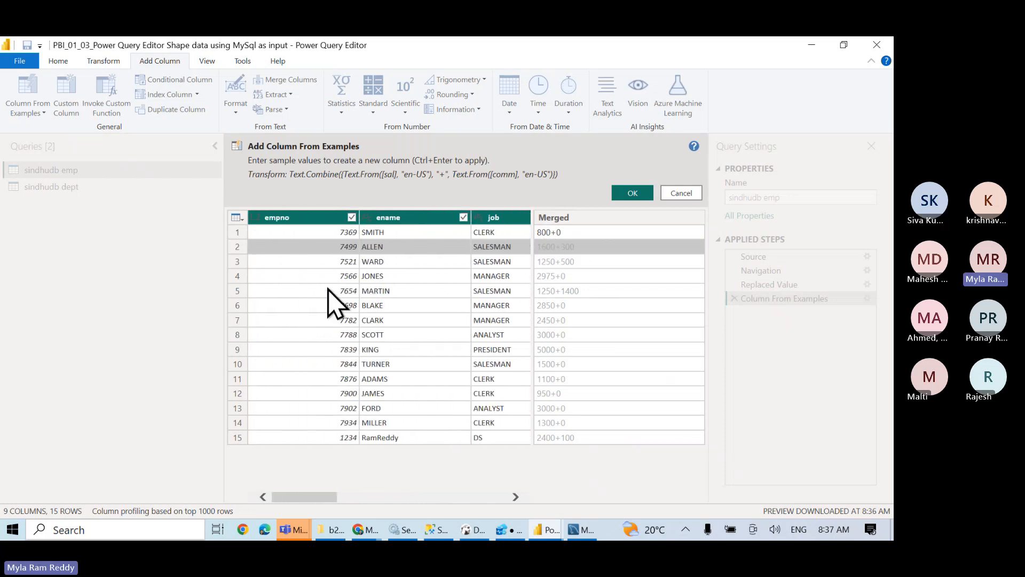
pyautogui.hscroll(5, 333, 301)
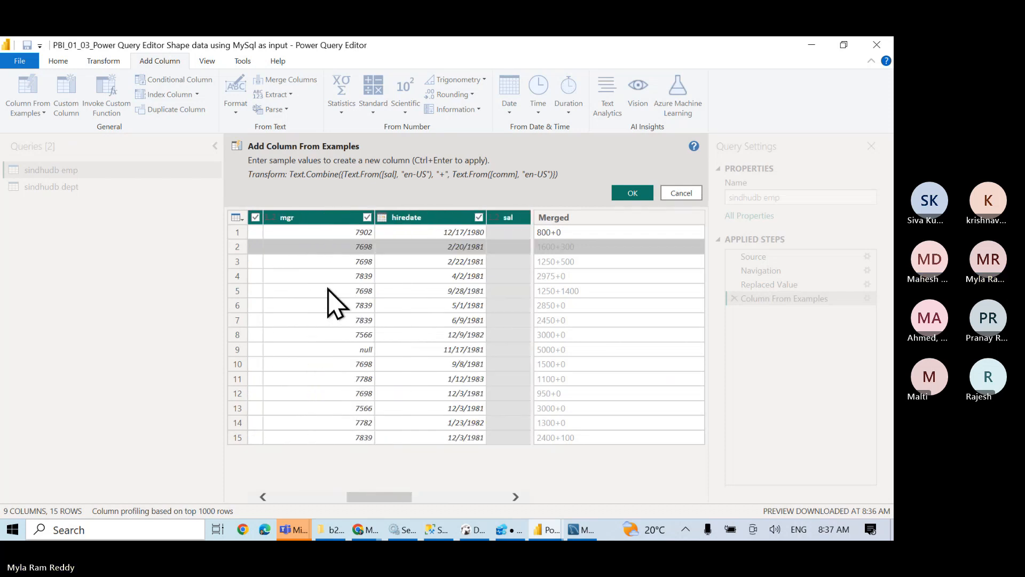
pyautogui.hscroll(4, 334, 302)
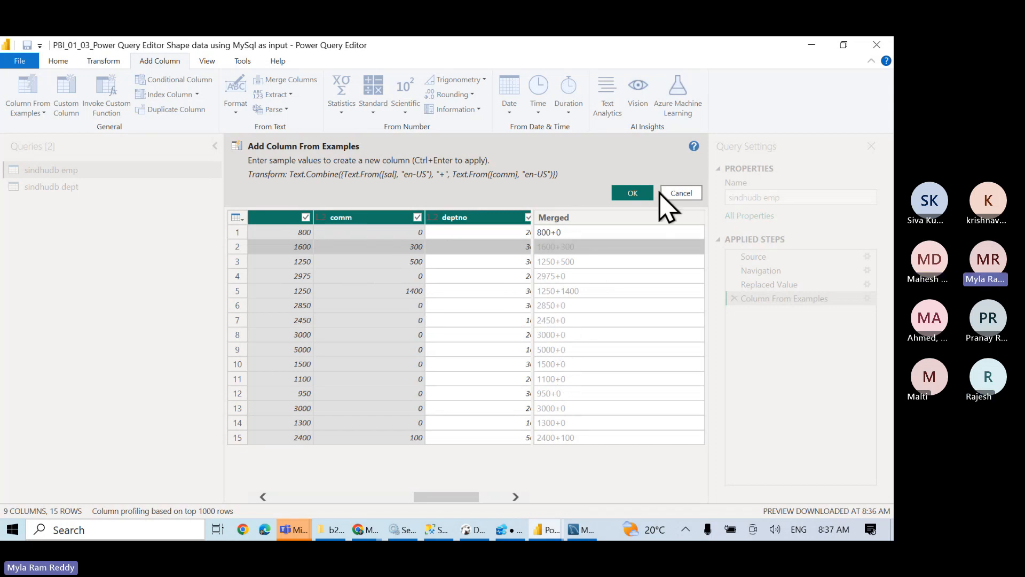
pyautogui.click(642, 194)
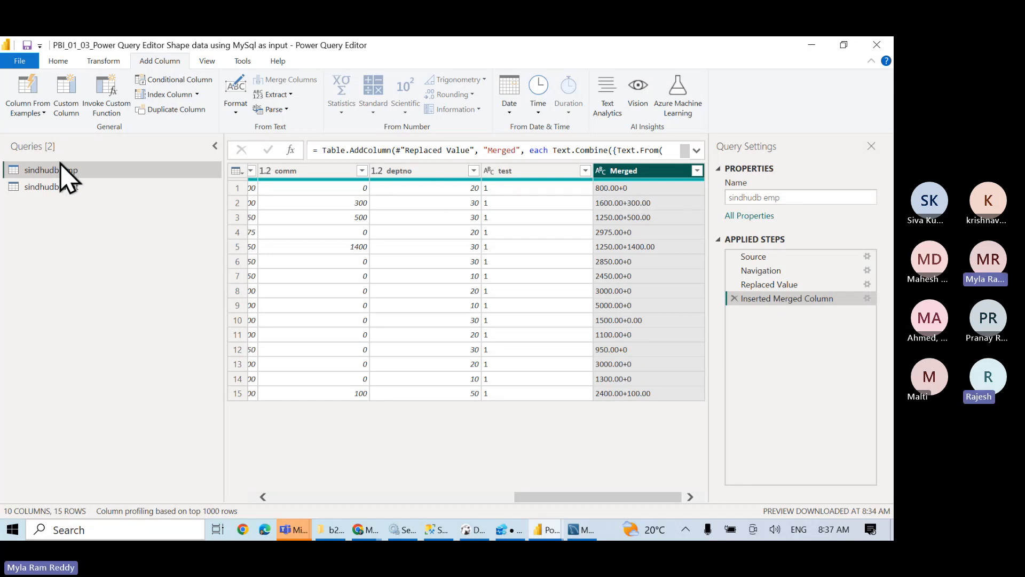
# Step: Try another column from examples with =800+0 as the first row's sample value, and discard it
pyautogui.click(43, 112)
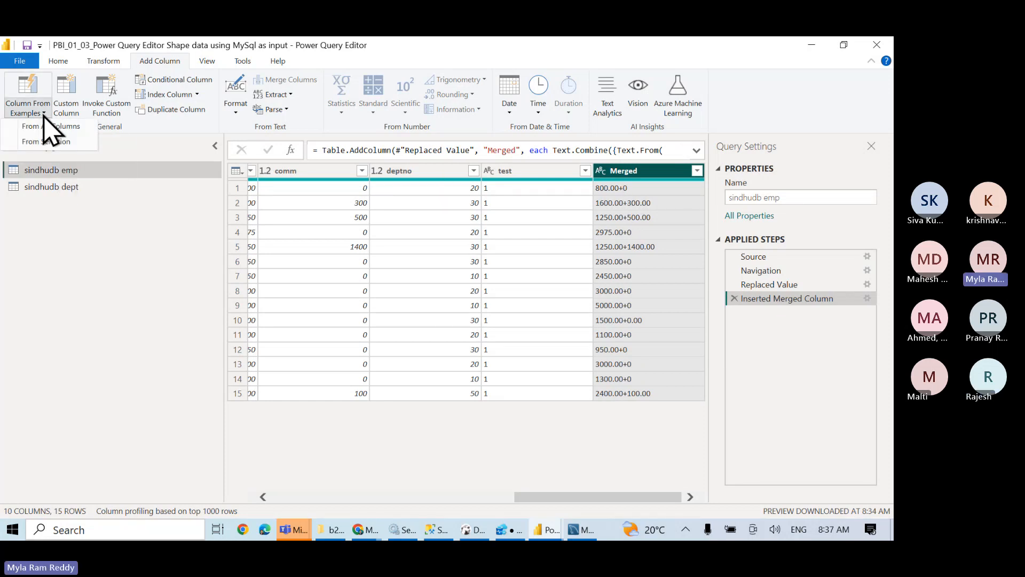
pyautogui.click(50, 141)
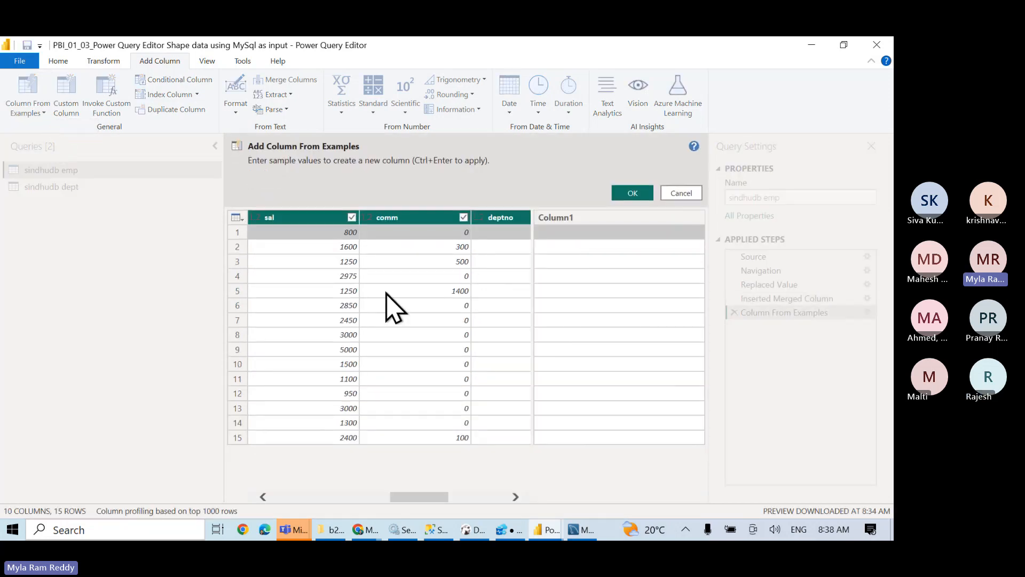
pyautogui.click(568, 233)
pyautogui.write('=')
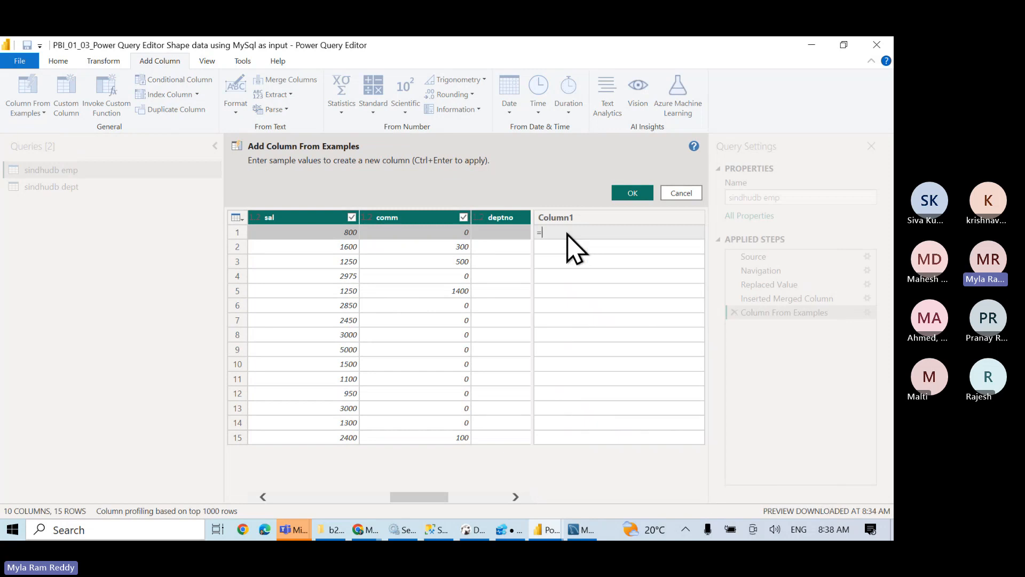
pyautogui.write('800+0')
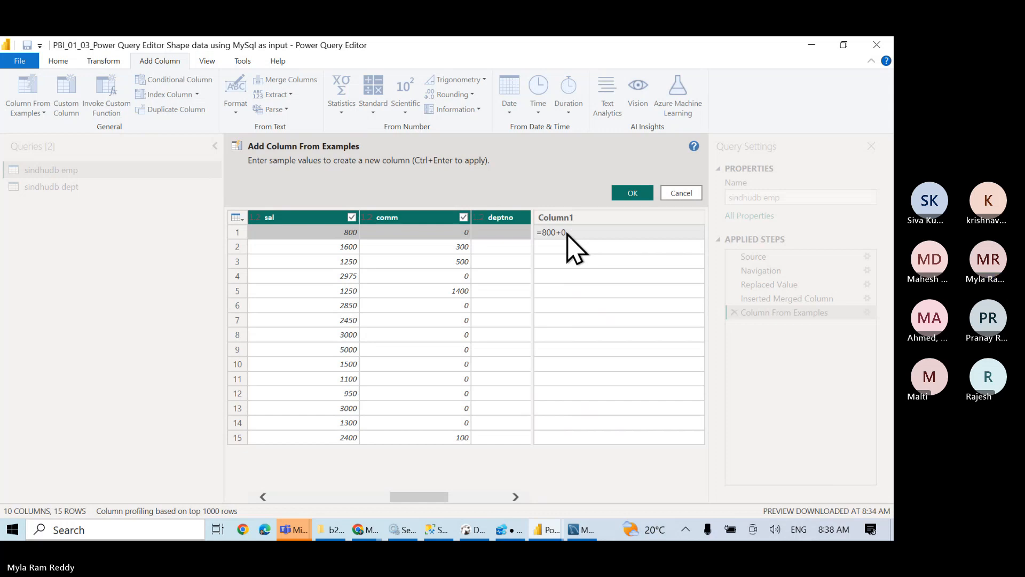
pyautogui.press('Return')
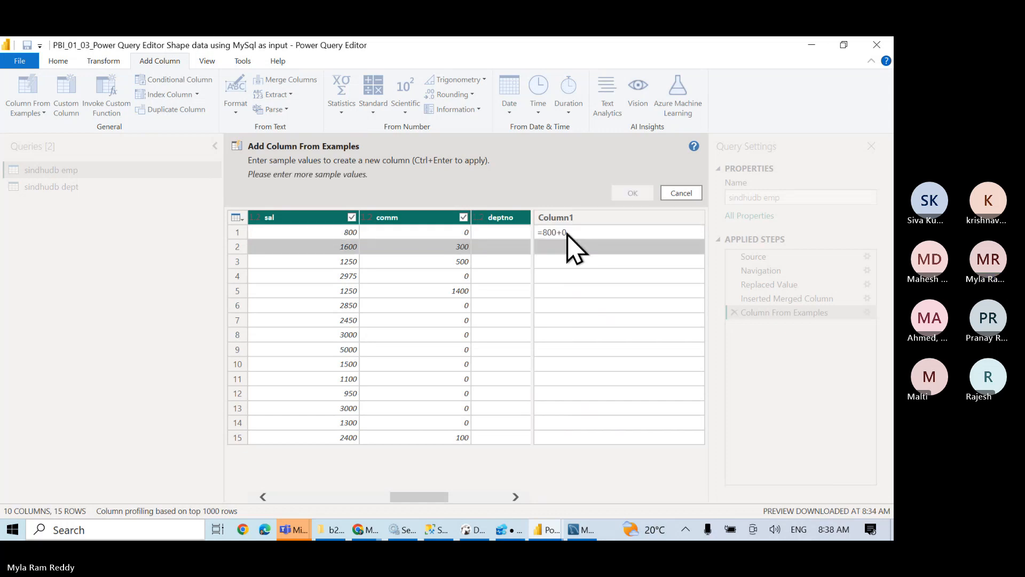
pyautogui.click(569, 233)
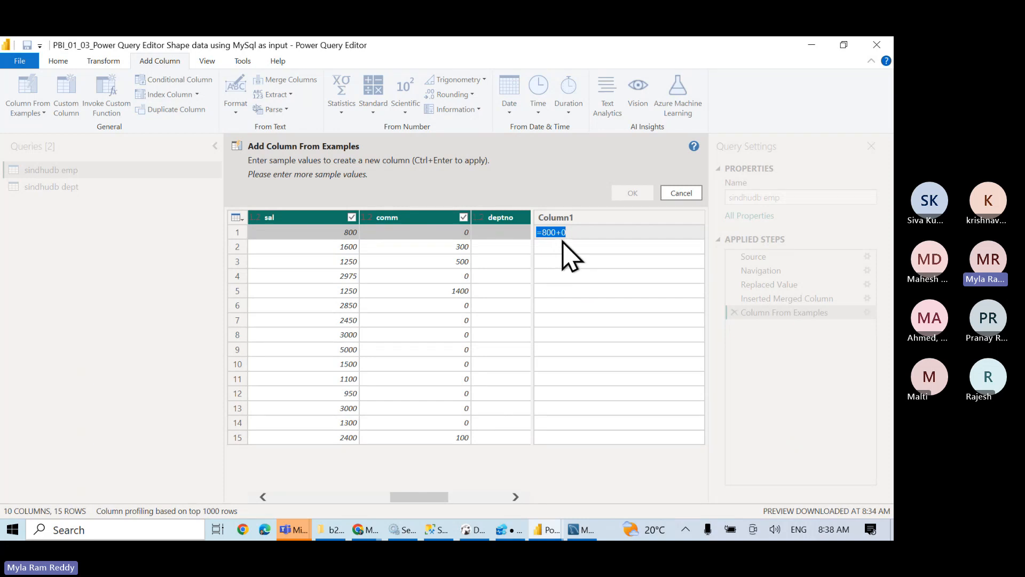
pyautogui.press('BackSpace')
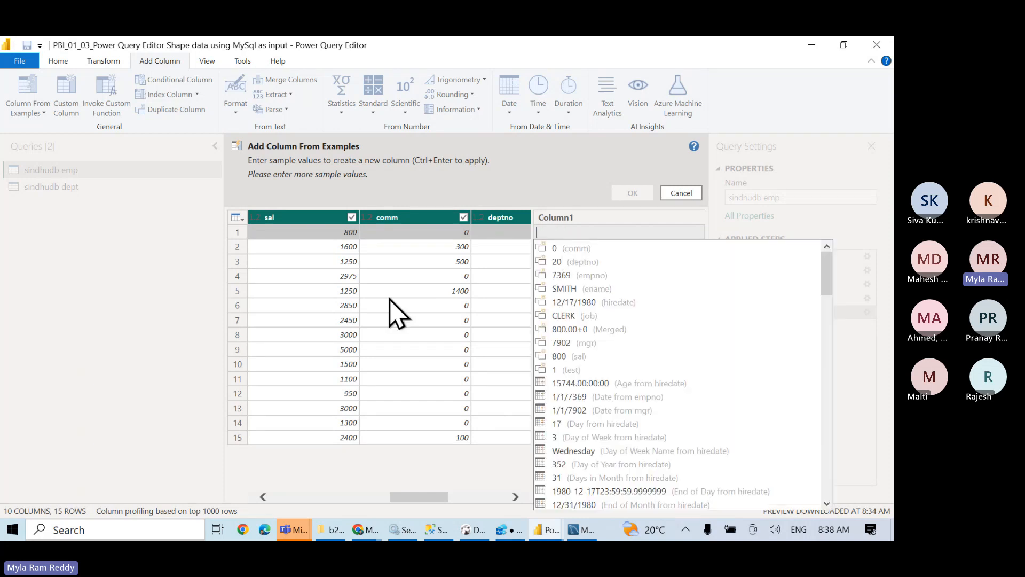
pyautogui.hscroll(-1, 347, 321)
pyautogui.hscroll(-5, 347, 320)
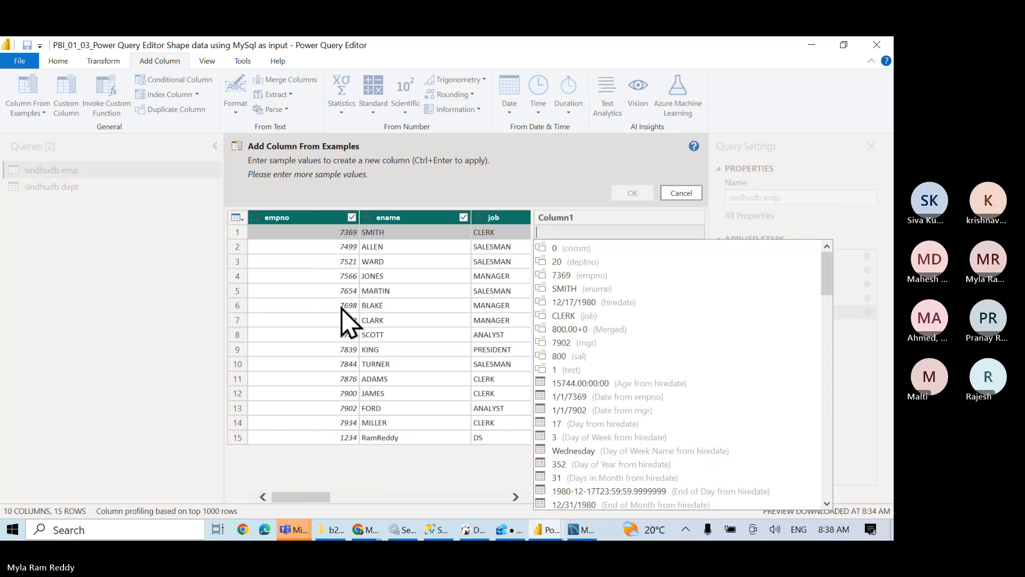
pyautogui.click(397, 220)
pyautogui.hscroll(1, 439, 273)
pyautogui.hscroll(3, 446, 288)
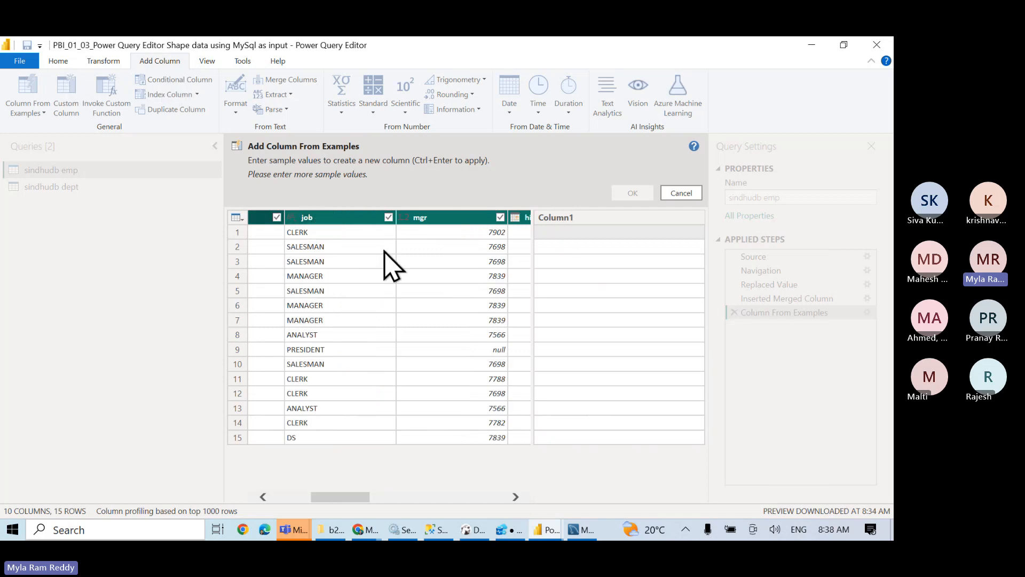
pyautogui.hscroll(2, 419, 324)
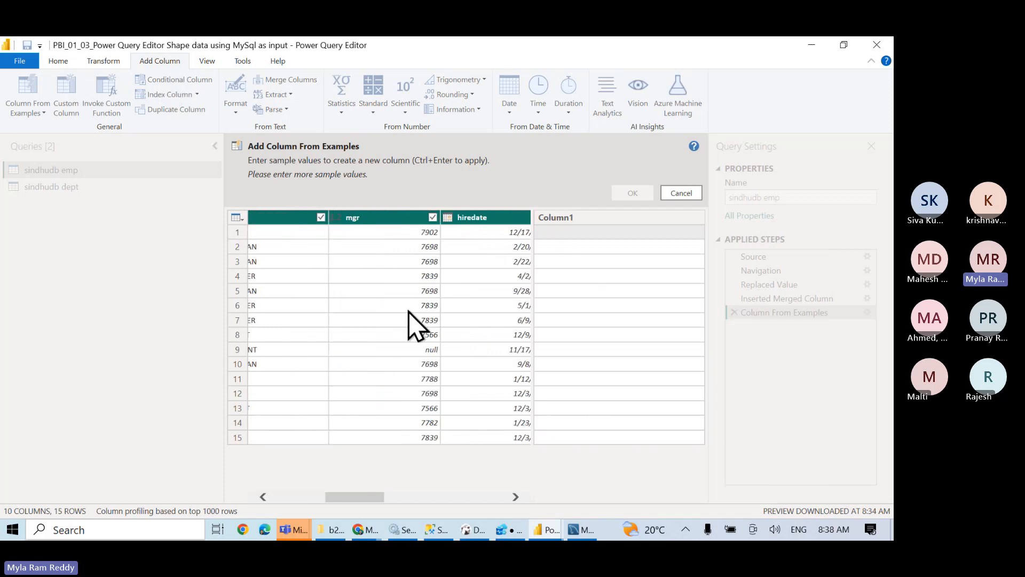
pyautogui.click(681, 193)
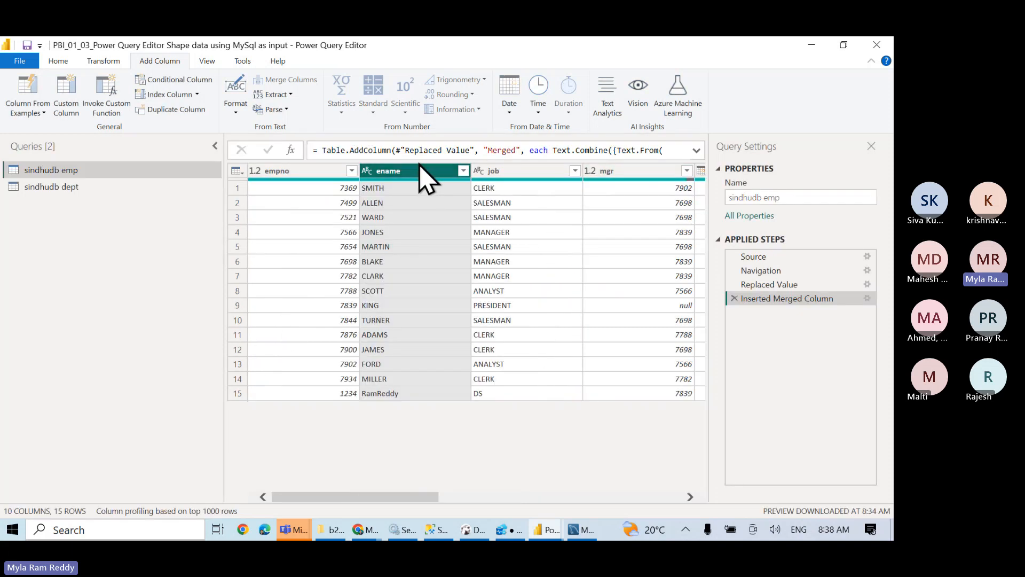
# Step: Add a column from examples based on the selected ename column, using S and A as the first two rows' sample values
pyautogui.click(45, 114)
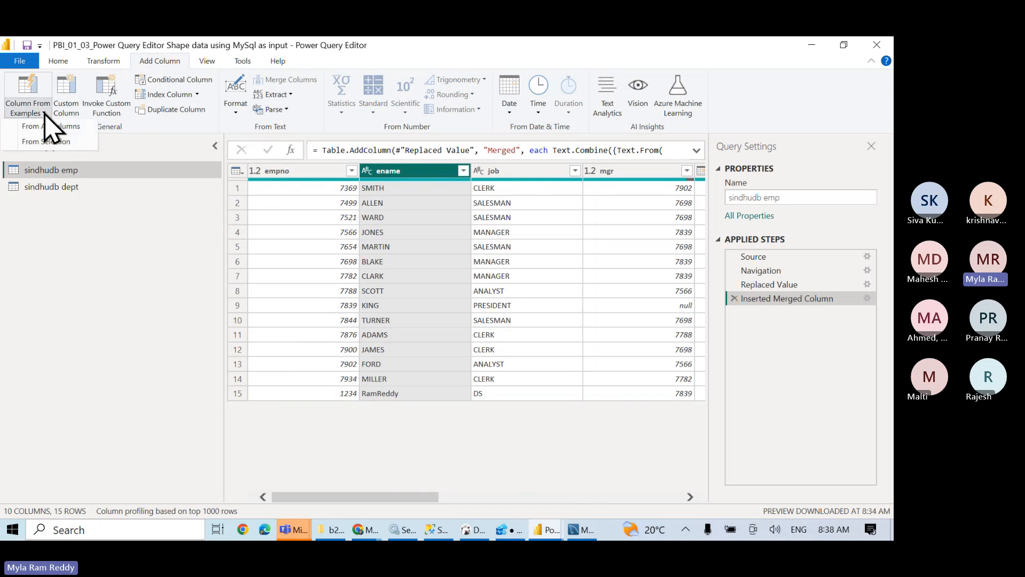
pyautogui.click(52, 142)
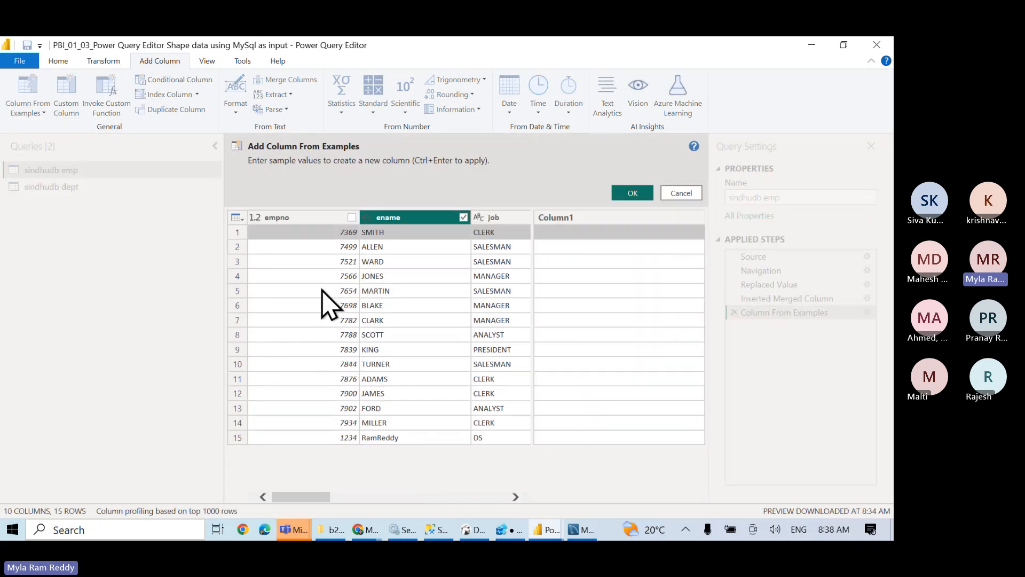
pyautogui.click(568, 233)
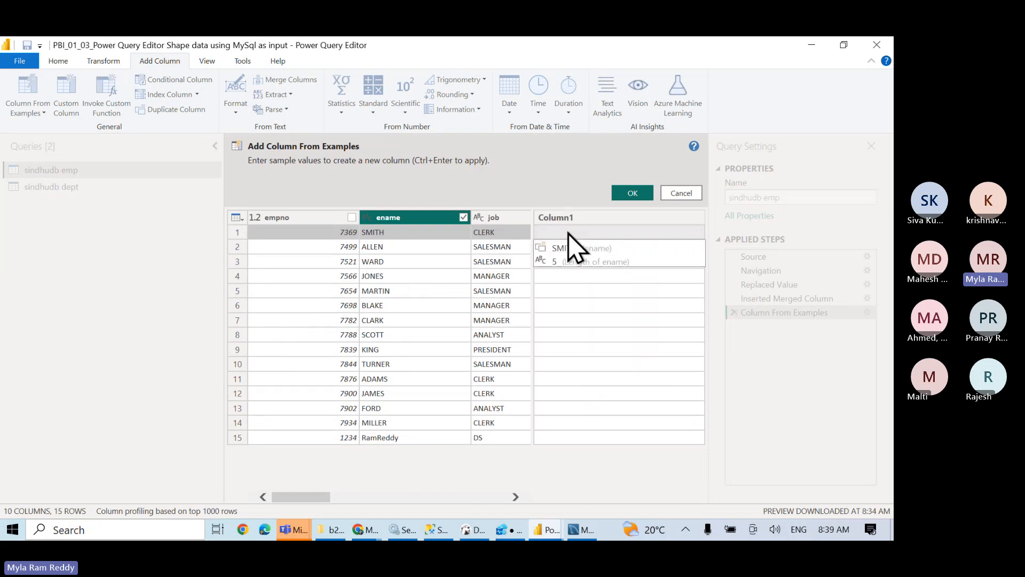
pyautogui.write('S')
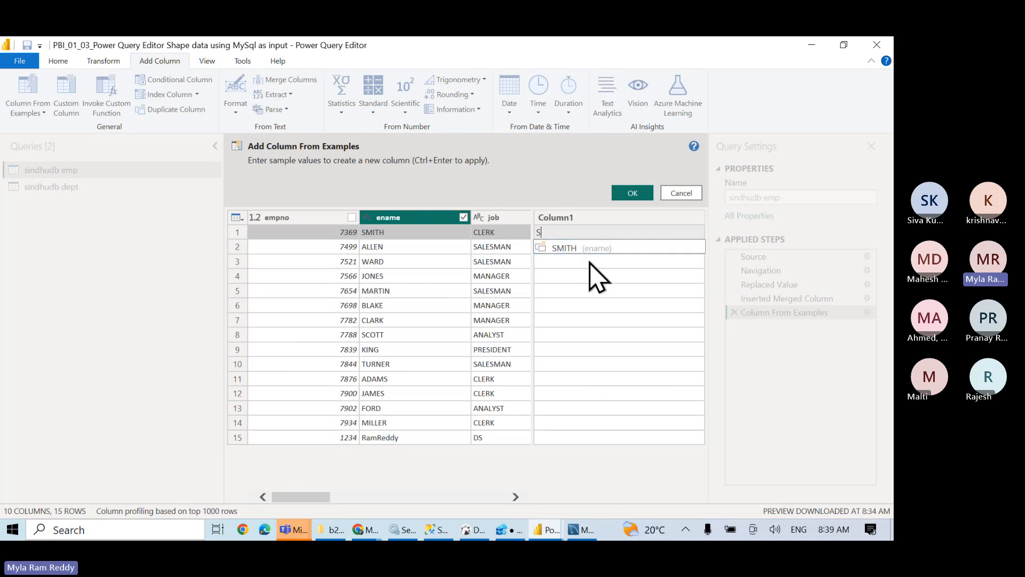
pyautogui.press('Return')
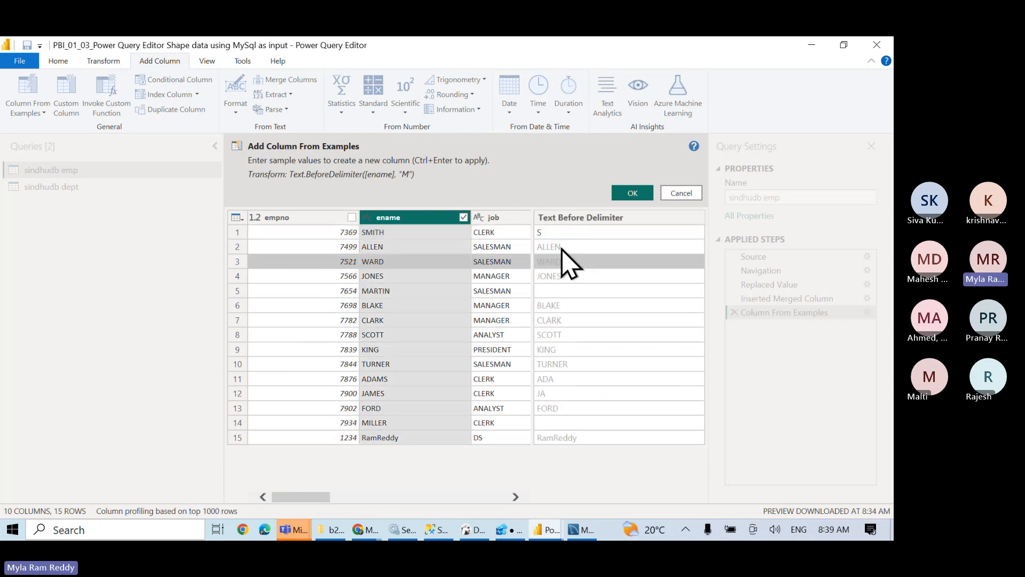
pyautogui.click(561, 247)
pyautogui.write('A')
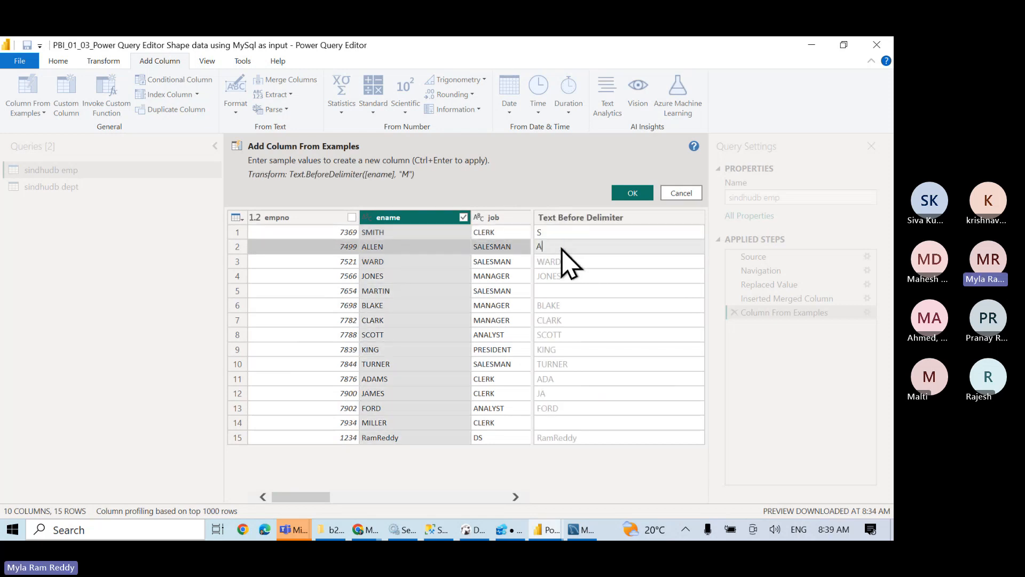
pyautogui.press('Return')
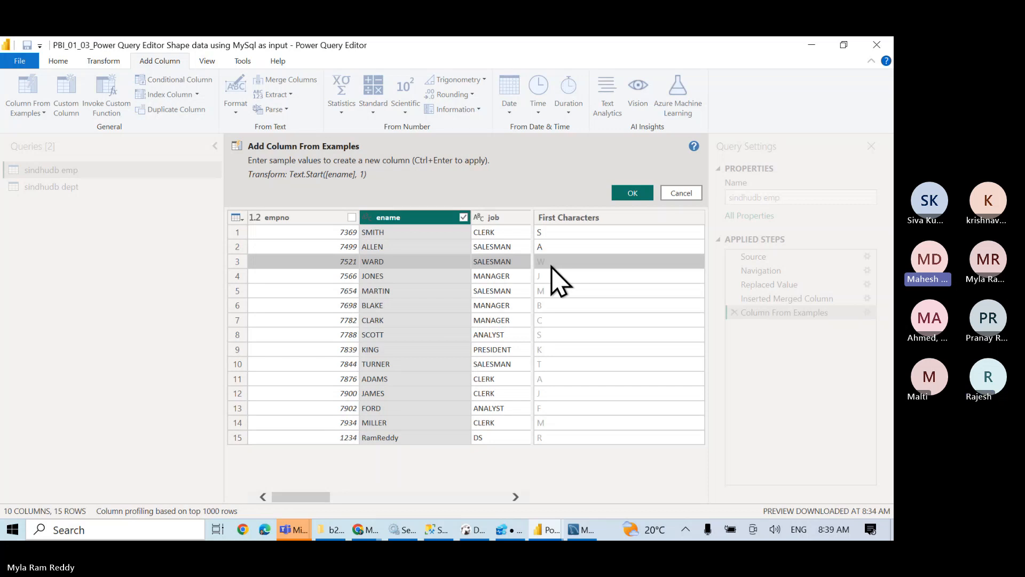
pyautogui.click(639, 193)
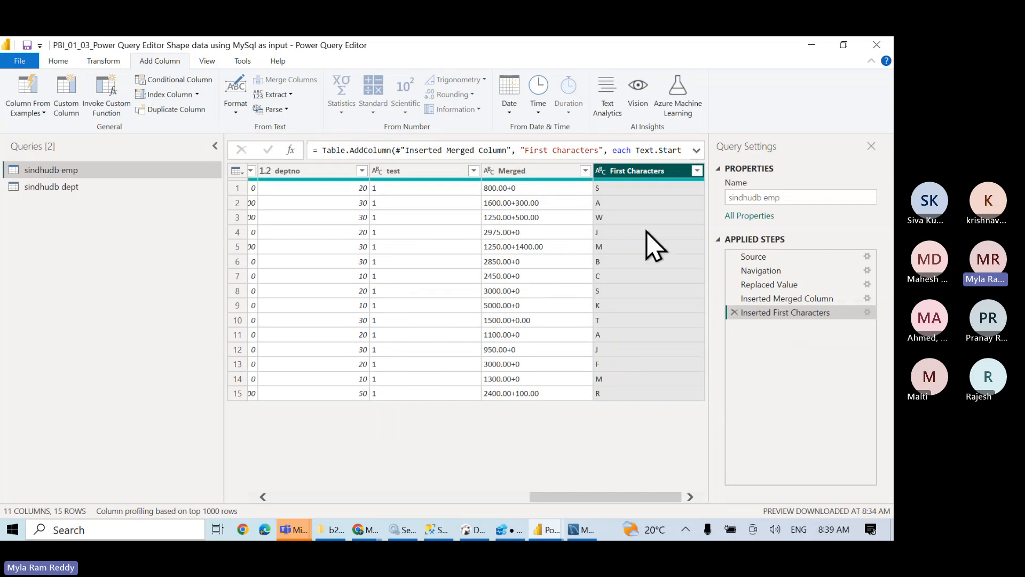
# Step: Check the character count setting of the Inserted First Characters step, and delete the Inserted Merged Column step from the emp query
pyautogui.doubleClick(770, 315)
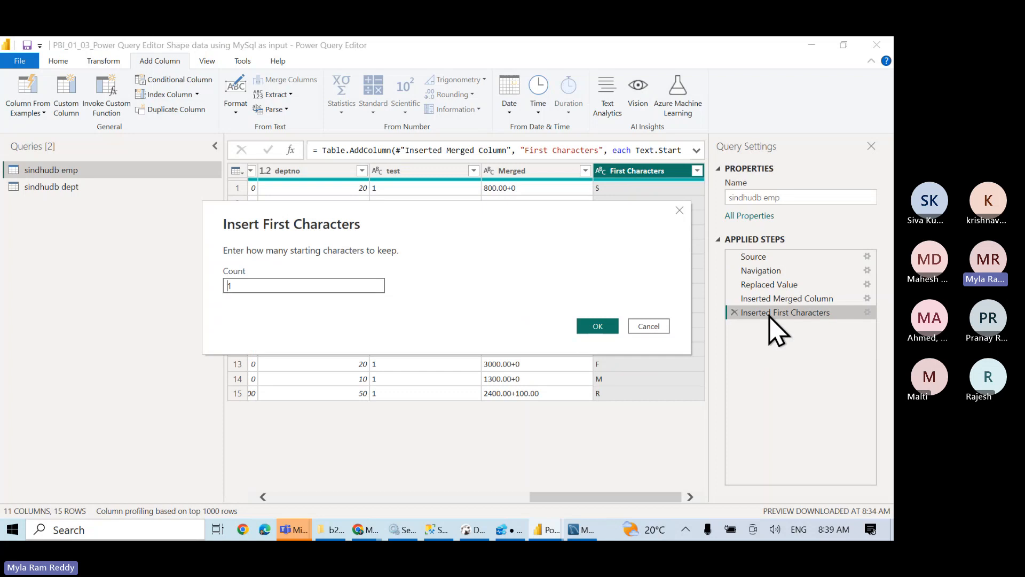
pyautogui.click(653, 326)
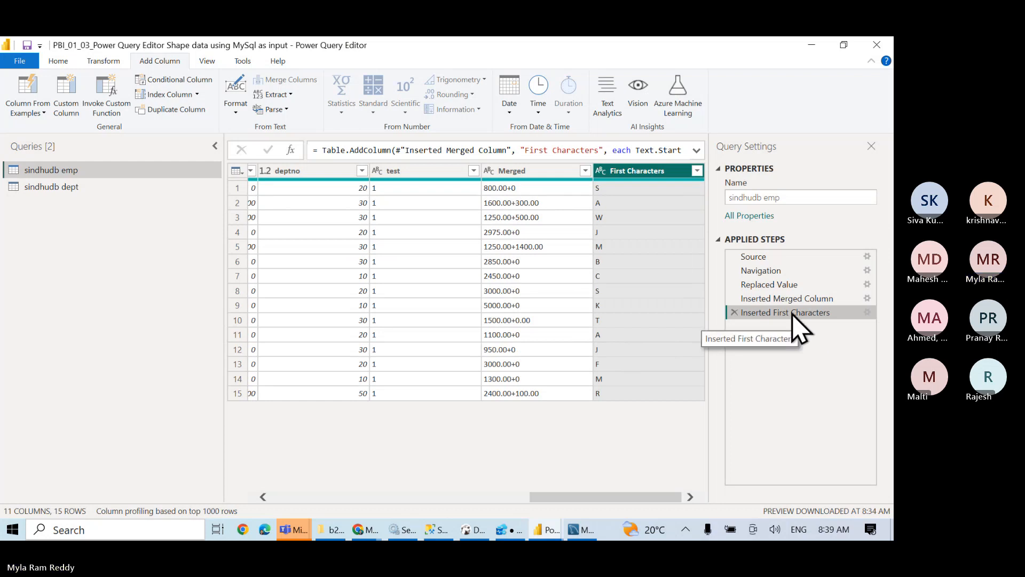
pyautogui.click(792, 300)
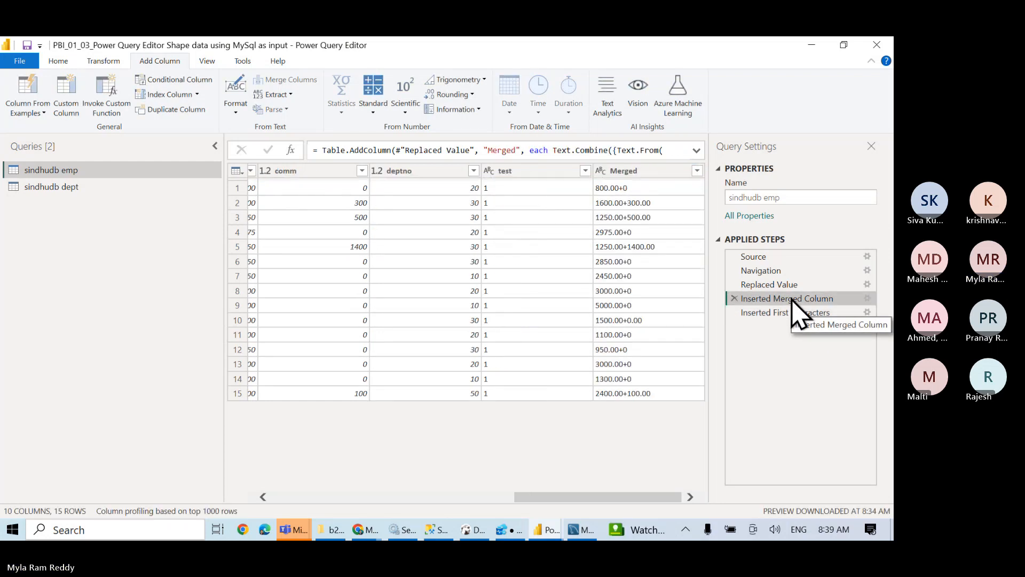
pyautogui.click(733, 298)
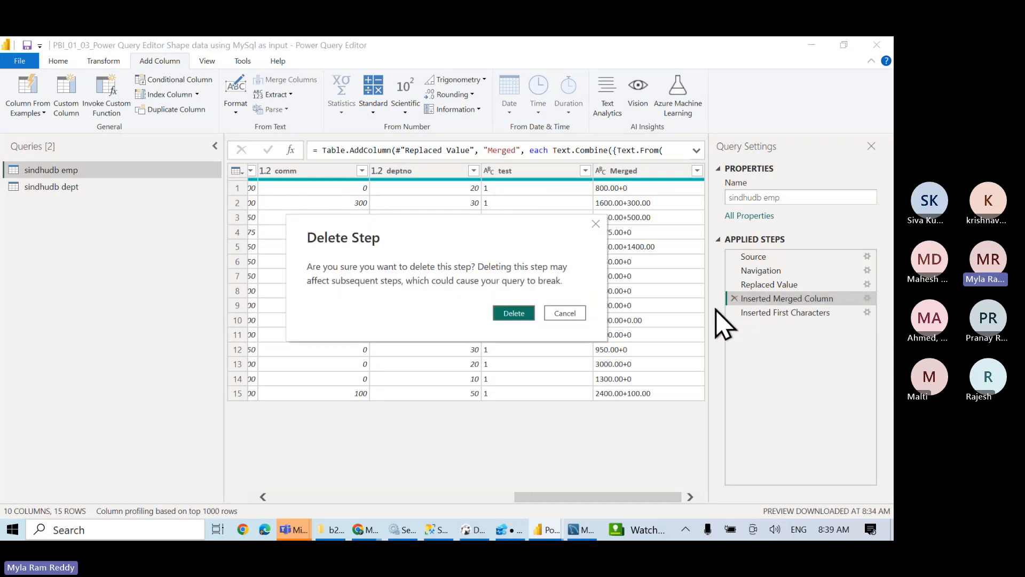
pyautogui.click(513, 314)
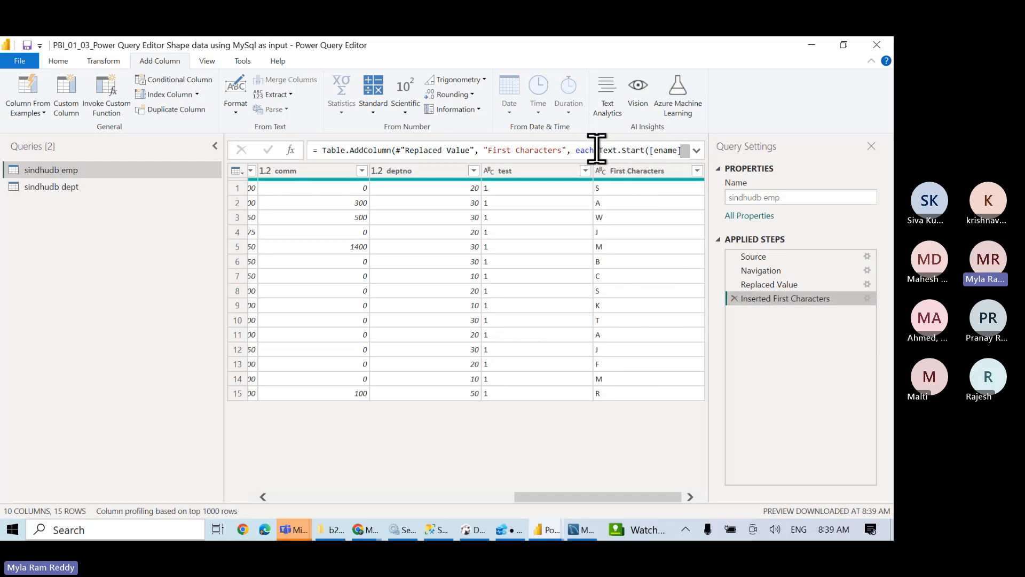
# Step: Examine the full Text.Start formula of the Inserted First Characters step, including its character count argument
pyautogui.moveTo(598, 150); pyautogui.dragTo(685, 153)
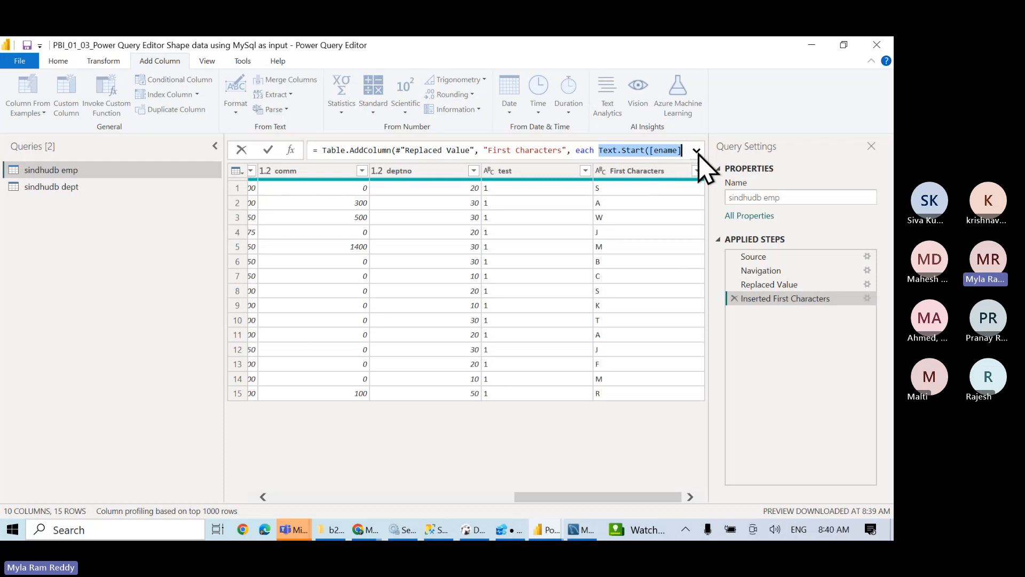
pyautogui.click(697, 151)
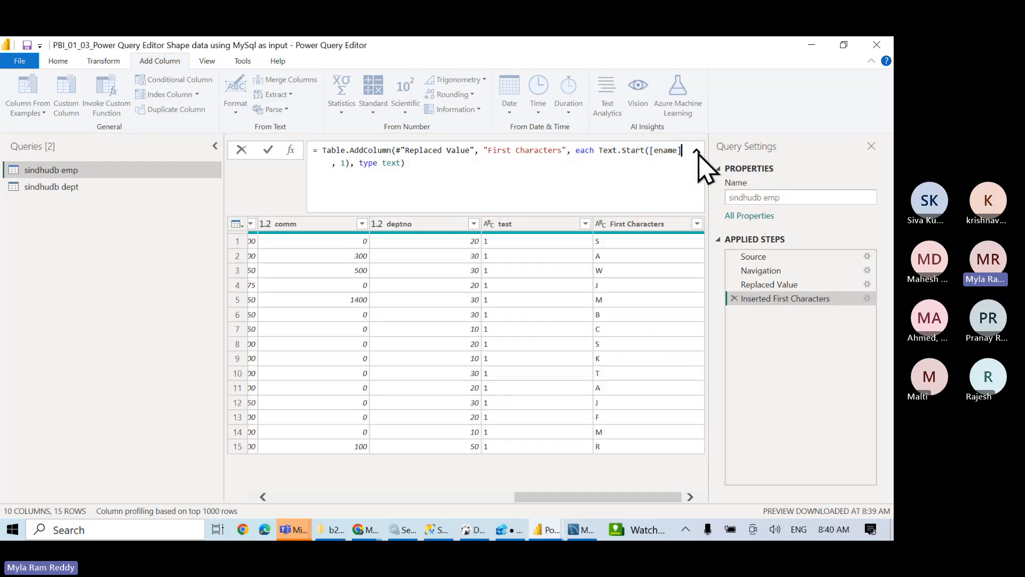
pyautogui.doubleClick(342, 162)
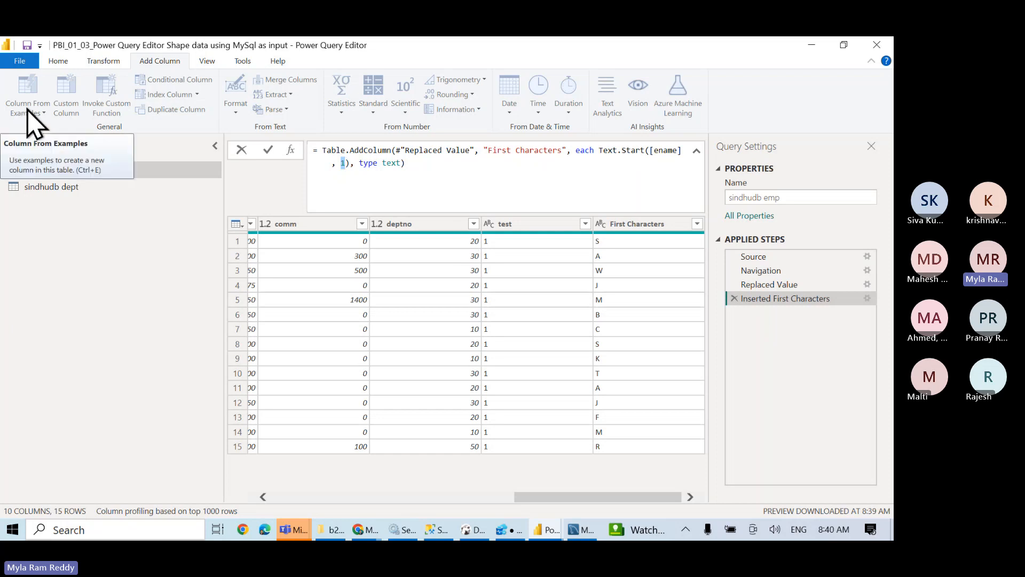
pyautogui.click(326, 337)
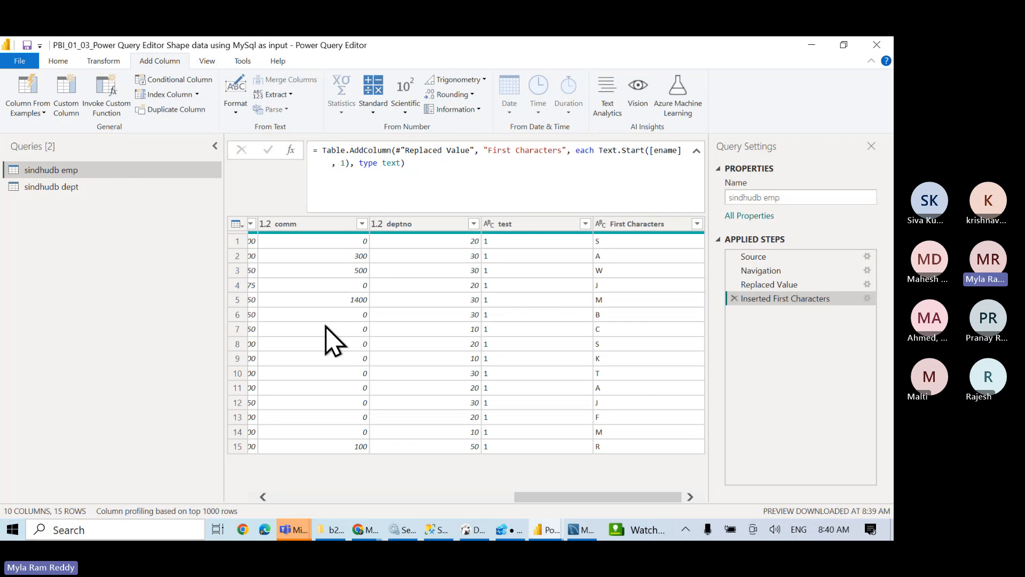
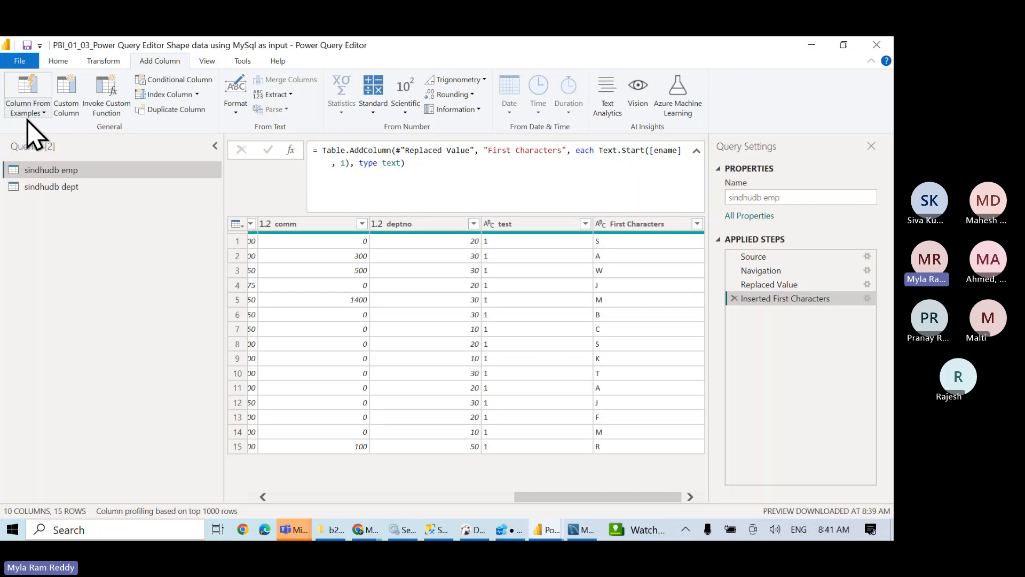
# Step: Set up a custom column named TotalSal in the emp query with the formula [sal] + [comm]
pyautogui.click(69, 110)
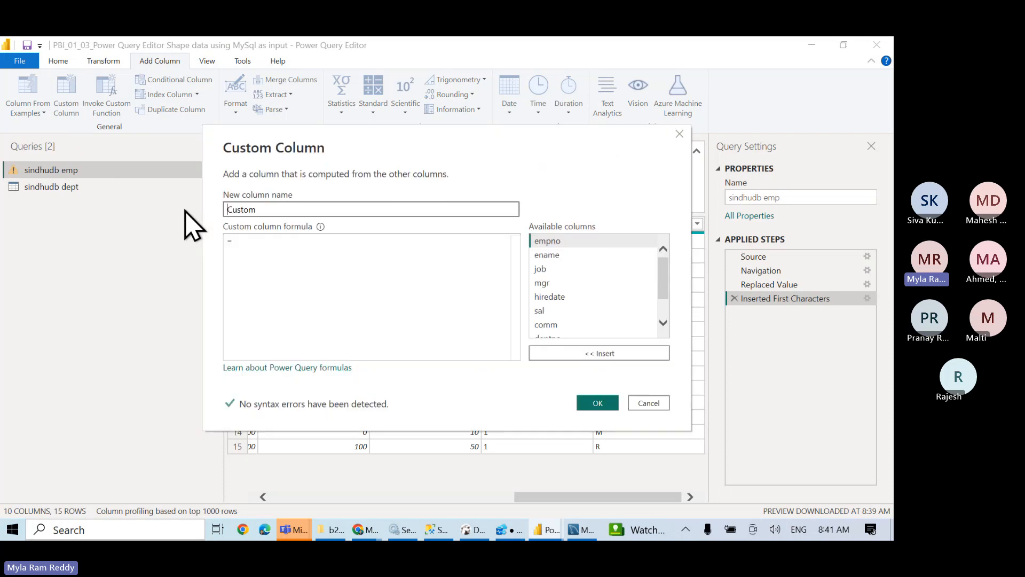
pyautogui.doubleClick(248, 209)
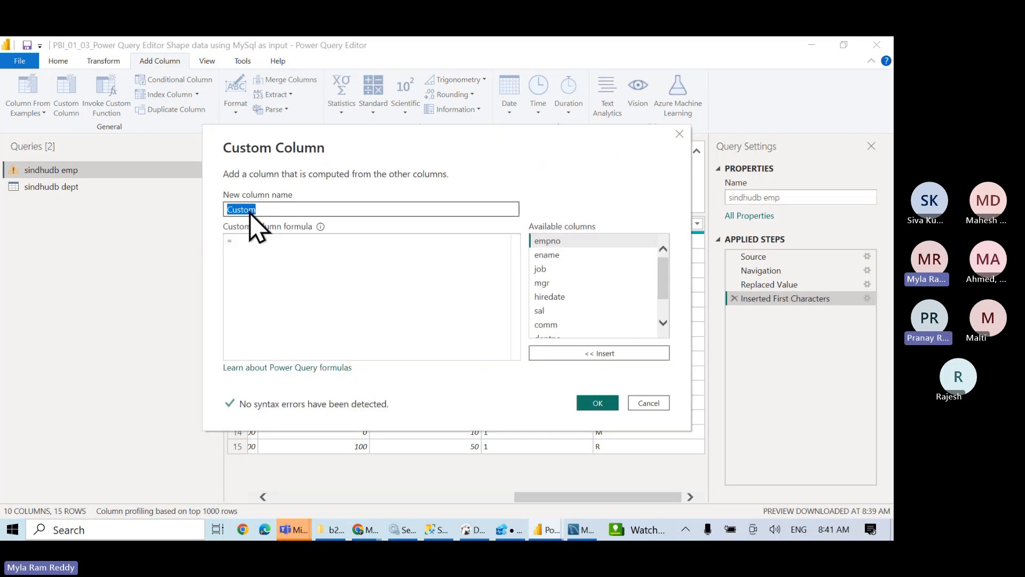
pyautogui.write('Tot')
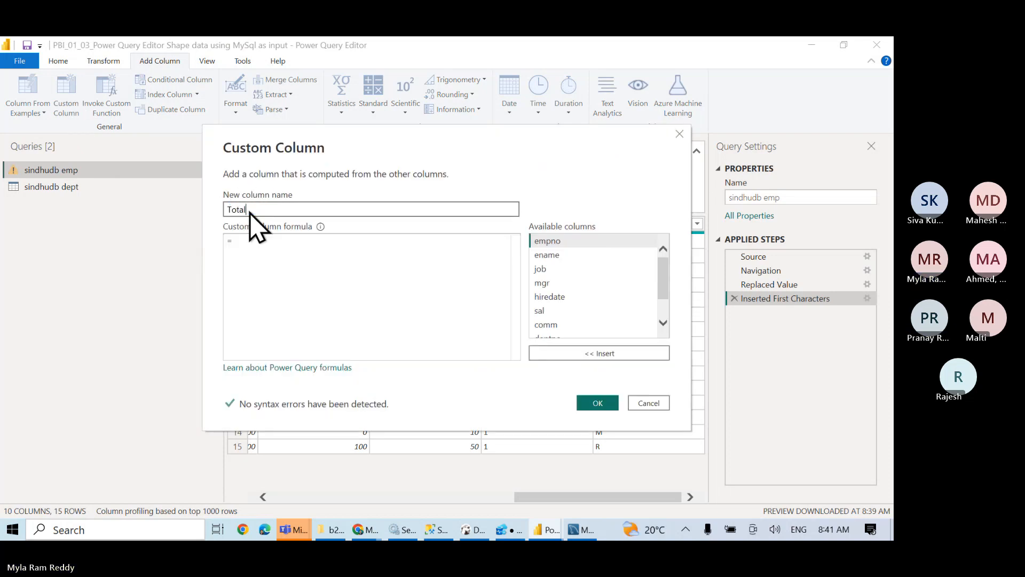
pyautogui.write('al')
pyautogui.press('Tab')
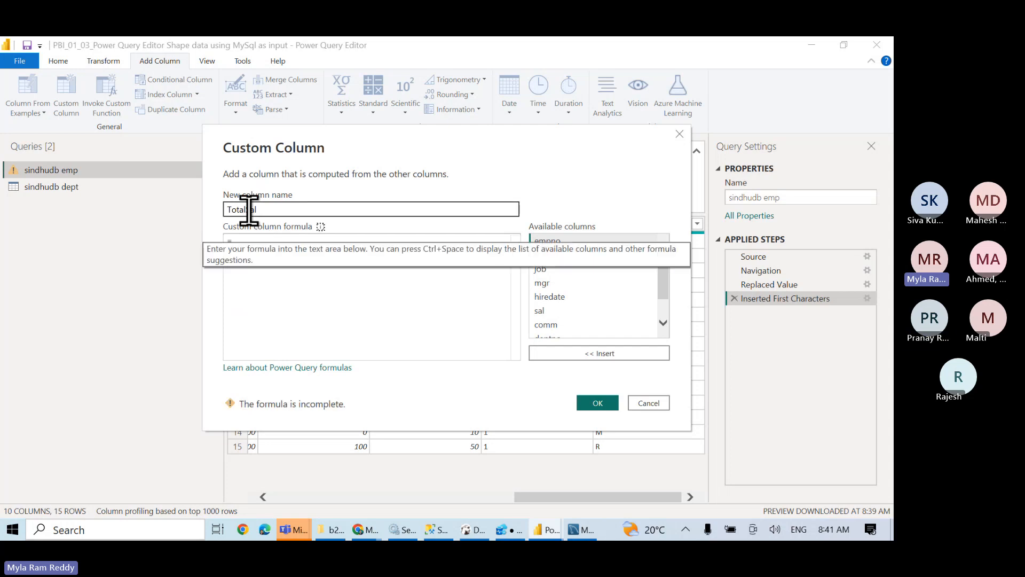
pyautogui.click(270, 256)
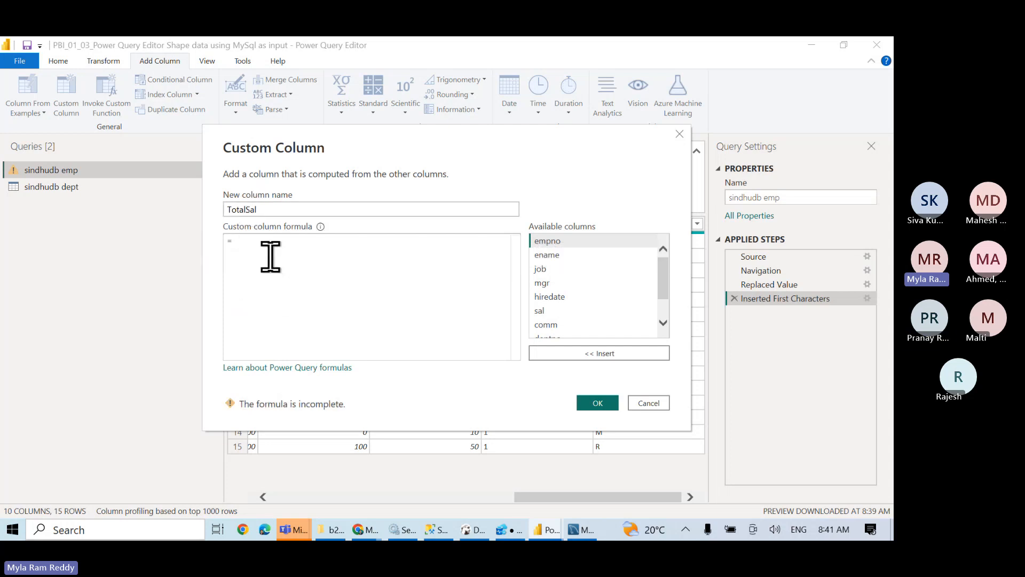
pyautogui.write('[sa')
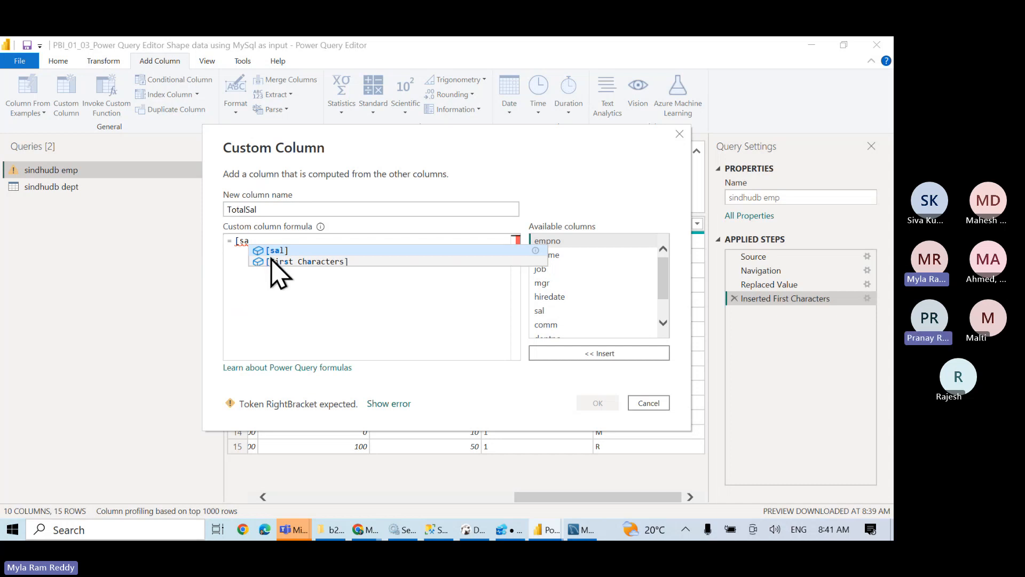
pyautogui.press('Tab')
pyautogui.write('+ [c')
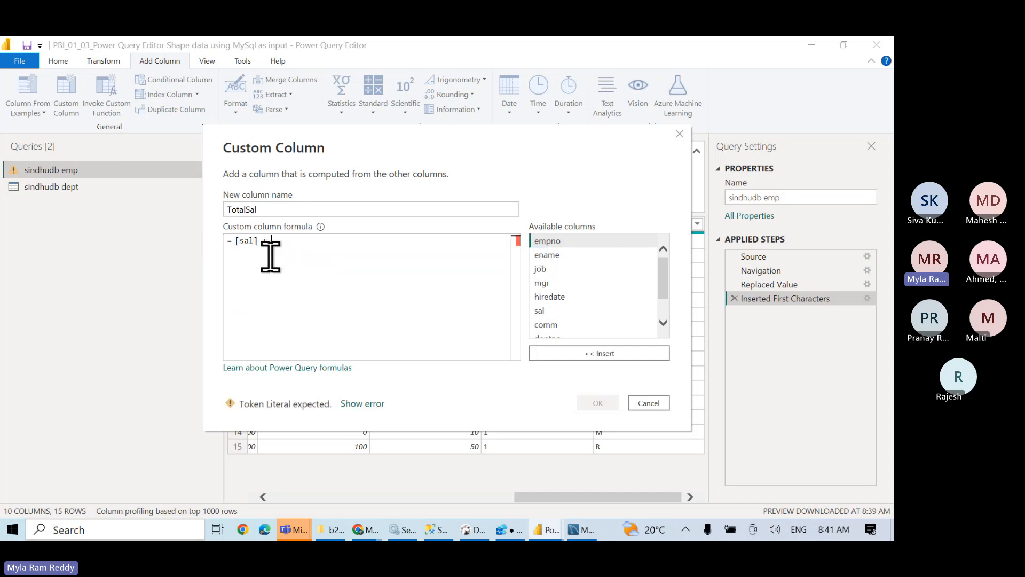
pyautogui.press('Tab')
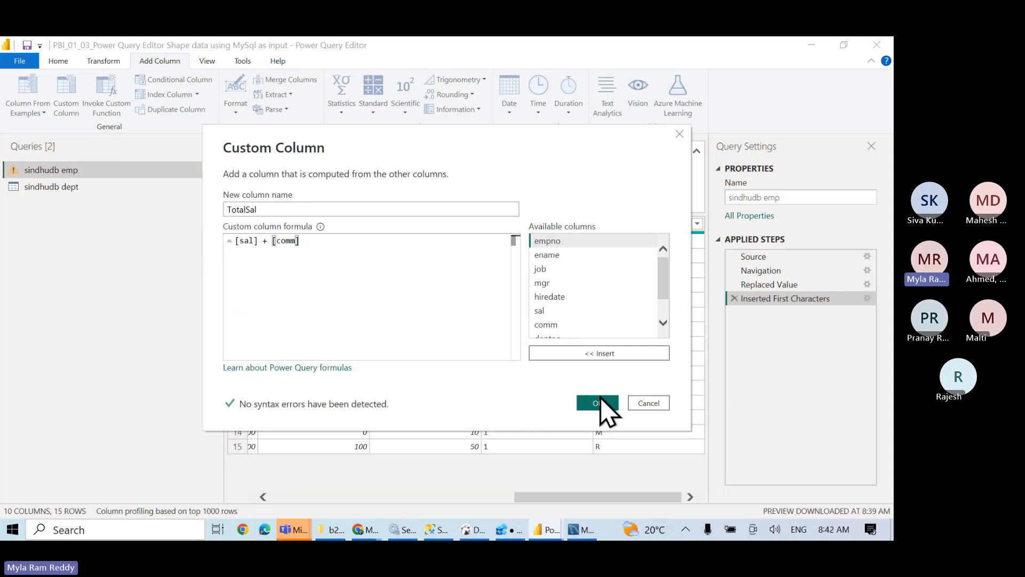
# Step: Change the comm reference in the TotalSal formula to [comM] and add the custom column
pyautogui.click(297, 244)
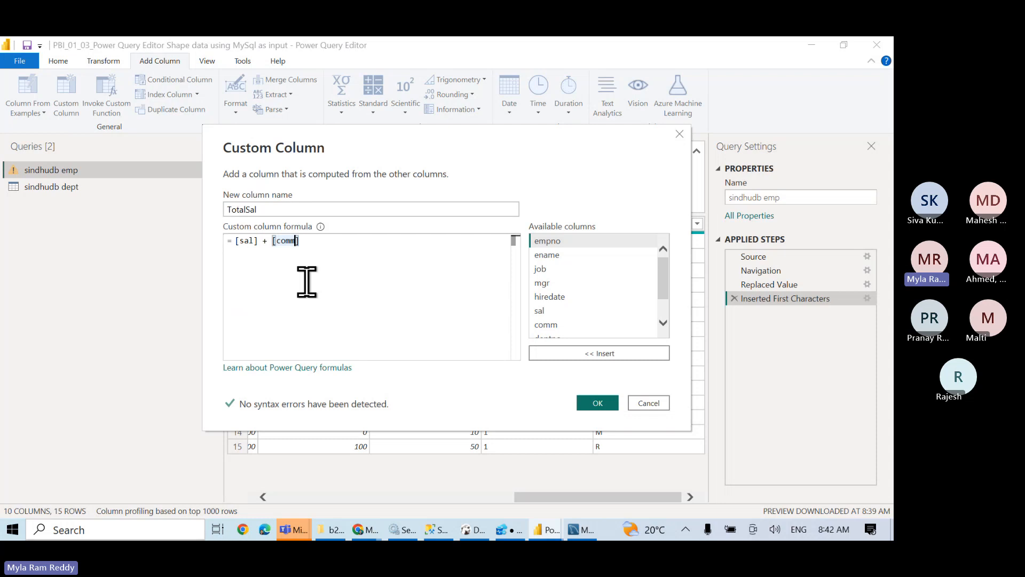
pyautogui.press('BackSpace')
pyautogui.write('M')
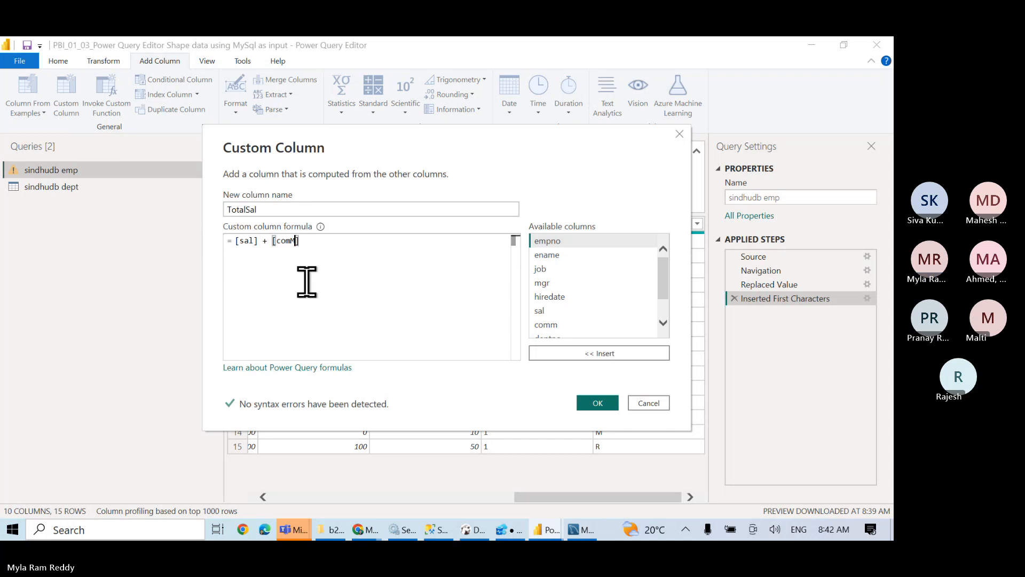
pyautogui.click(596, 403)
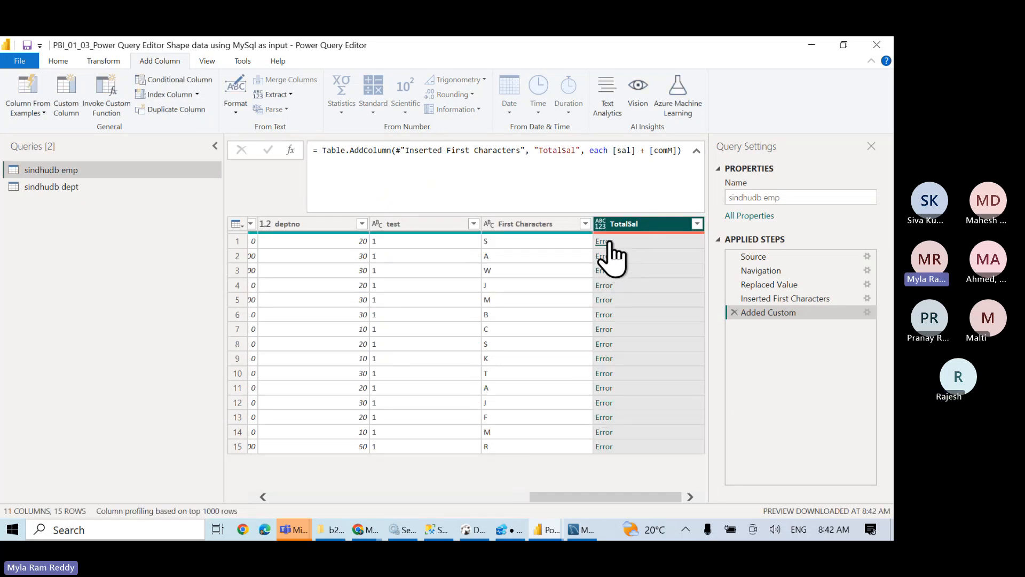
# Step: Inspect the error details of the first TotalSal value, and remove the extra TotalSal step this adds to the query
pyautogui.click(607, 242)
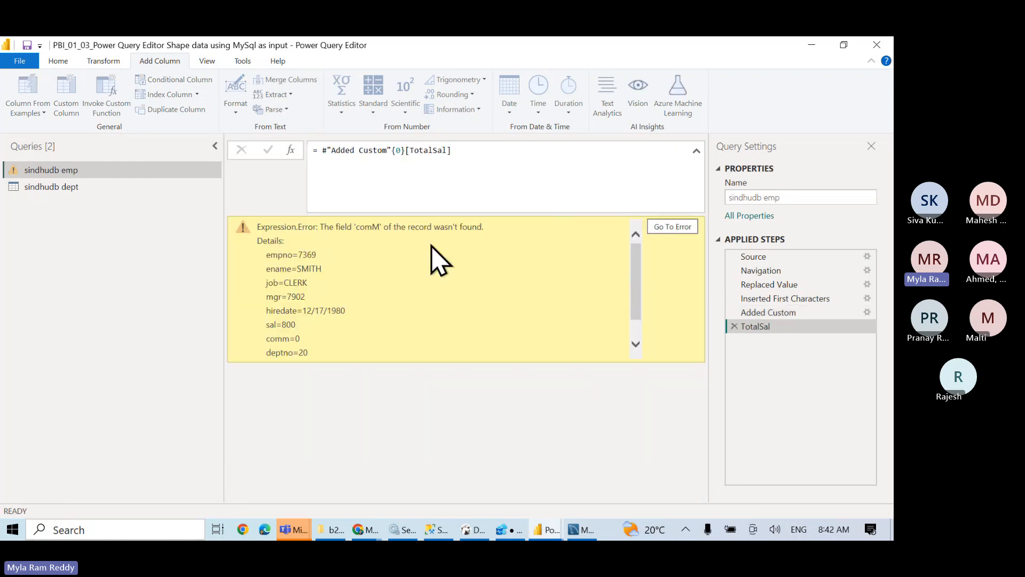
pyautogui.doubleClick(366, 226)
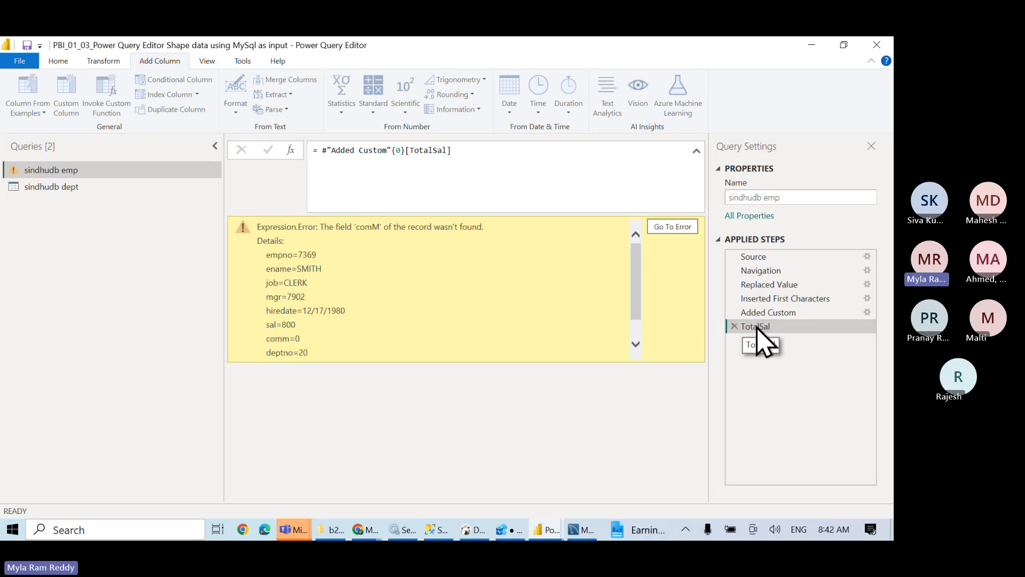
pyautogui.click(58, 61)
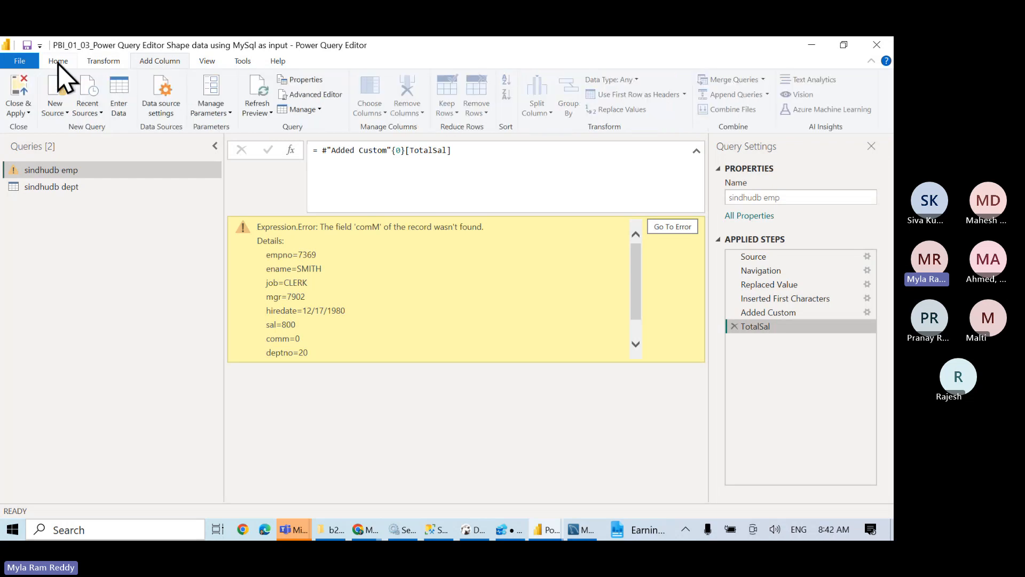
pyautogui.click(734, 328)
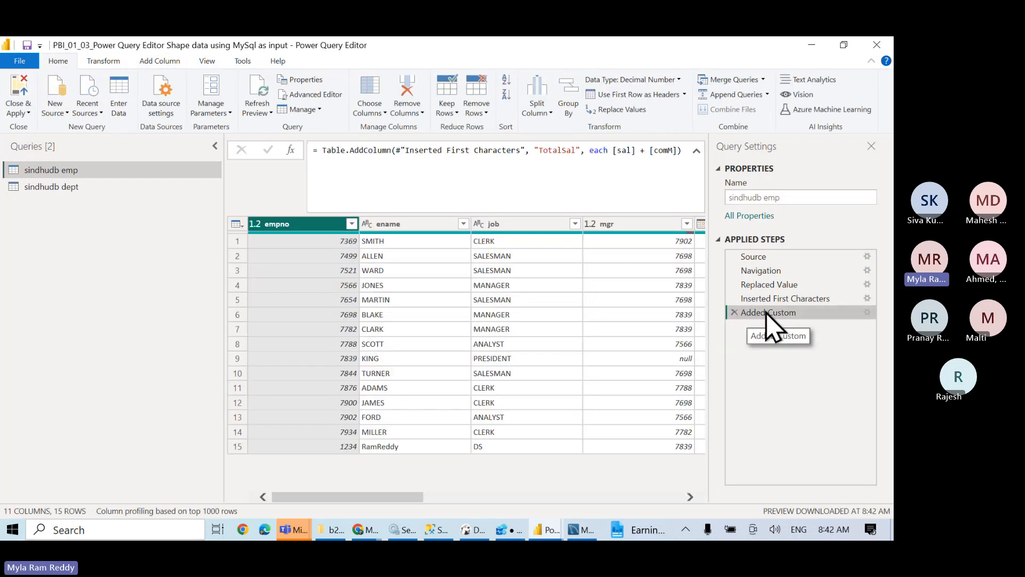
# Step: Correct the TotalSal custom column formula to [sal] + [comm], and close the query editor with the changes applied
pyautogui.doubleClick(769, 314)
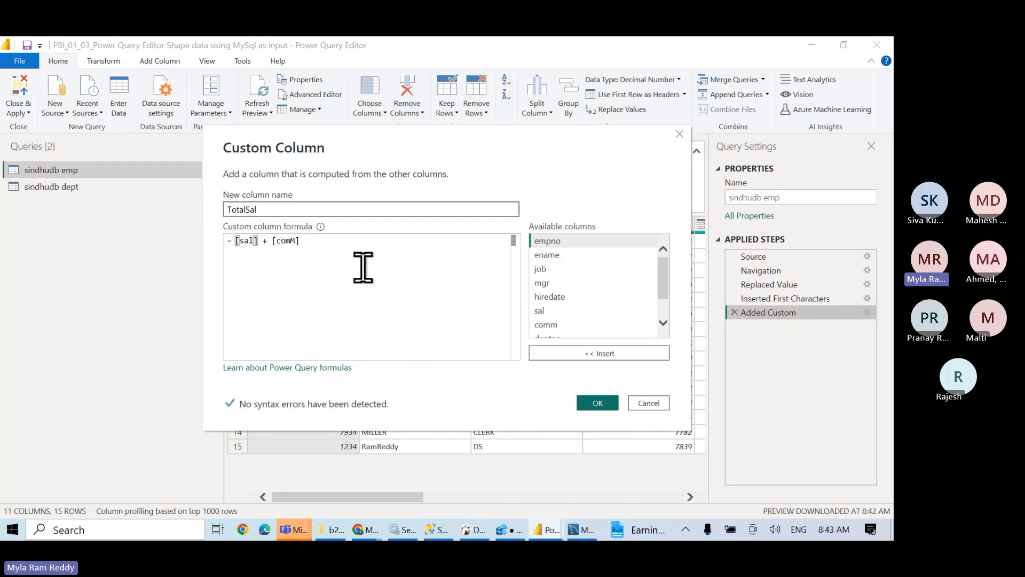
pyautogui.click(295, 241)
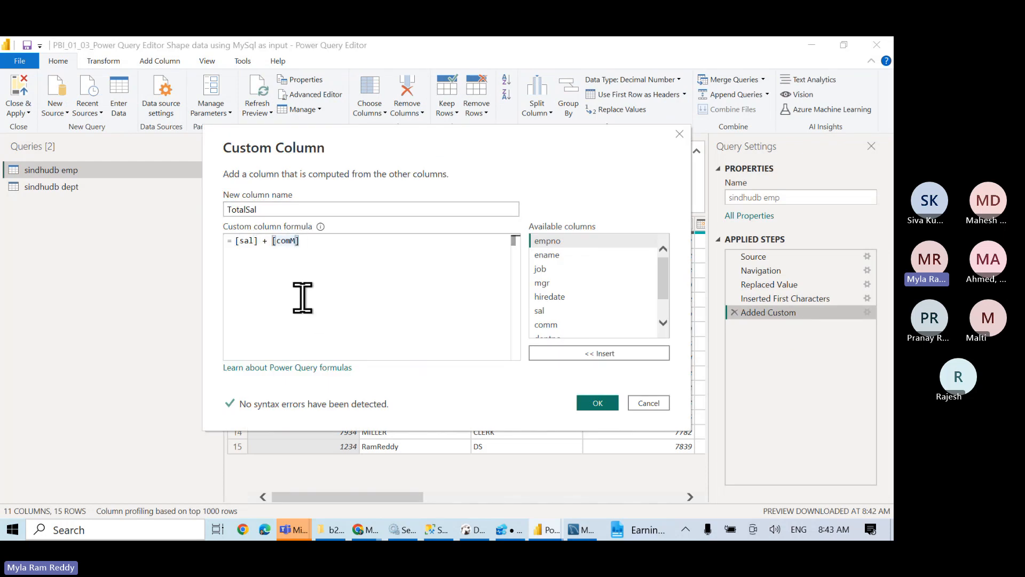
pyautogui.click(598, 403)
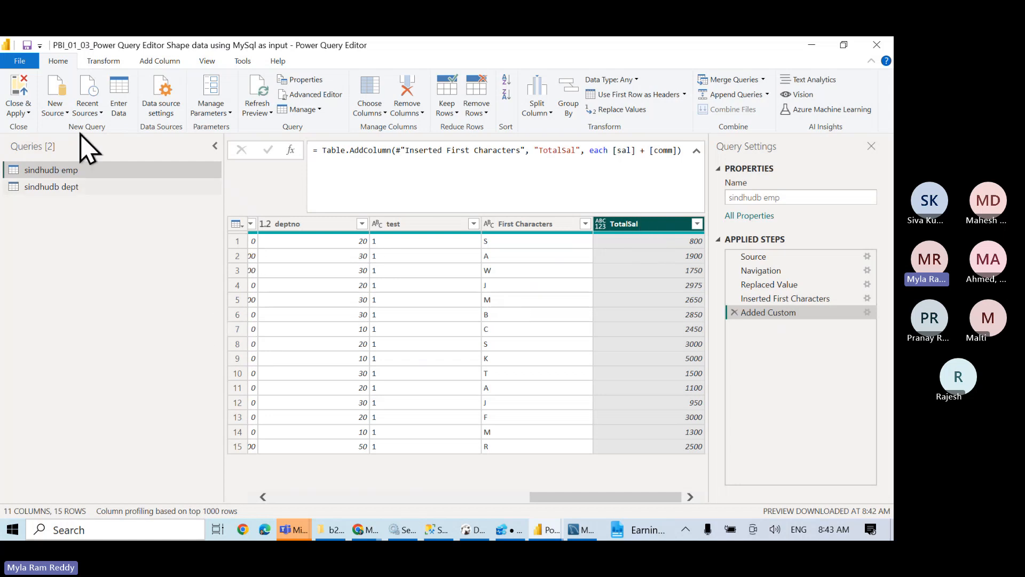
pyautogui.click(20, 112)
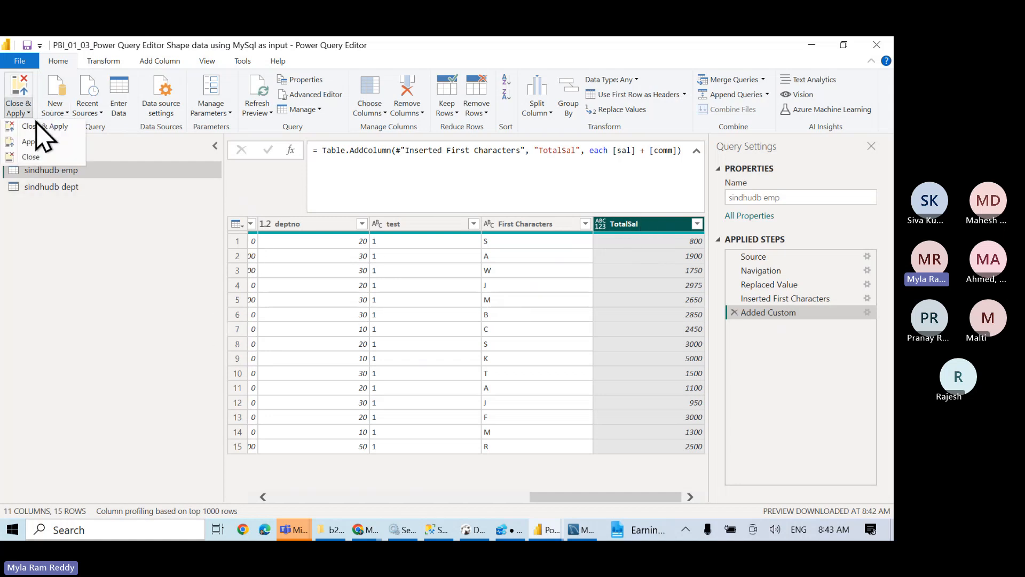
pyautogui.click(39, 126)
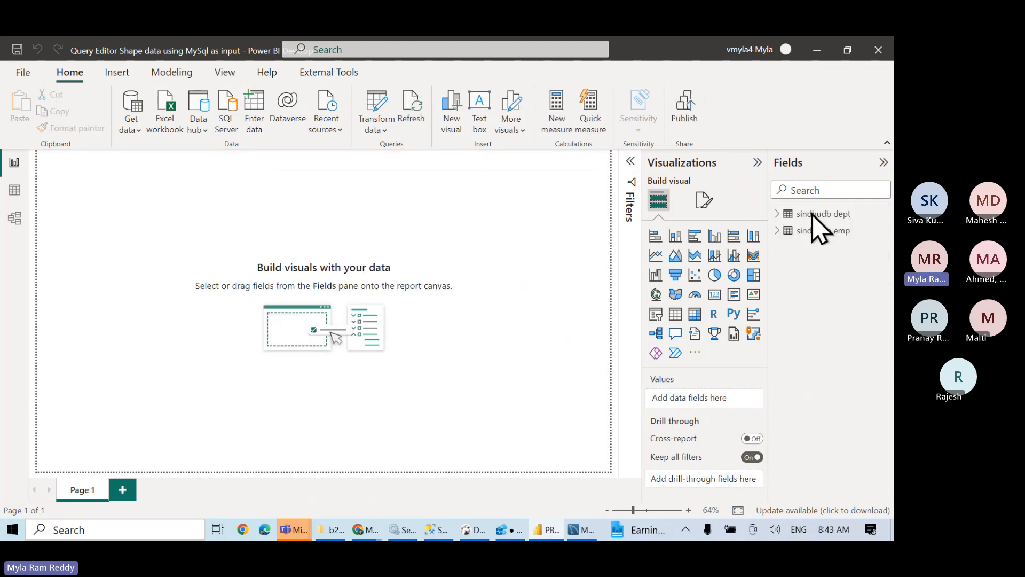
# Step: Add the emp table's TotalSal field to Page 1 as a table visual and stretch the visual taller to fit its rows
pyautogui.click(777, 234)
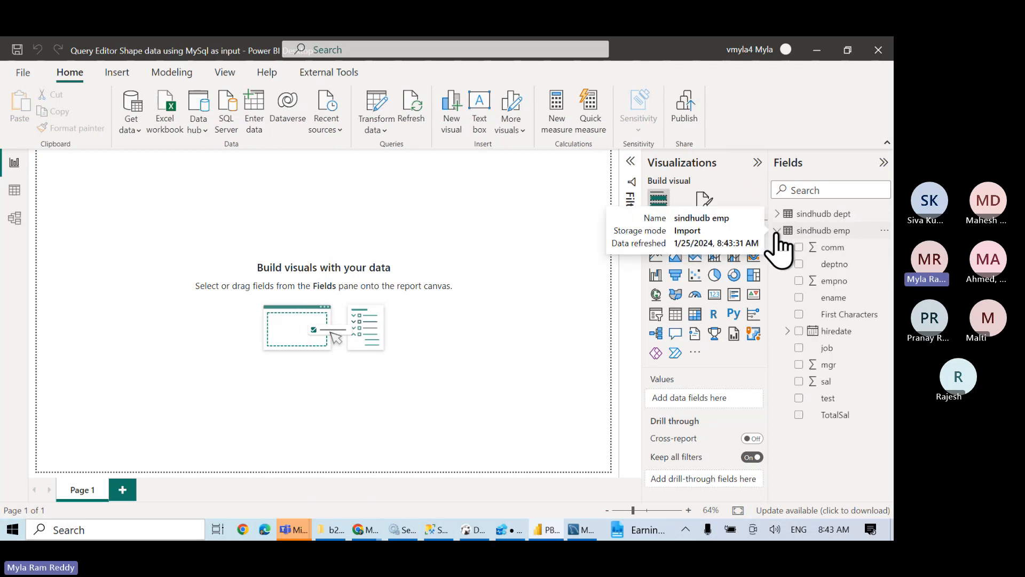
pyautogui.click(799, 415)
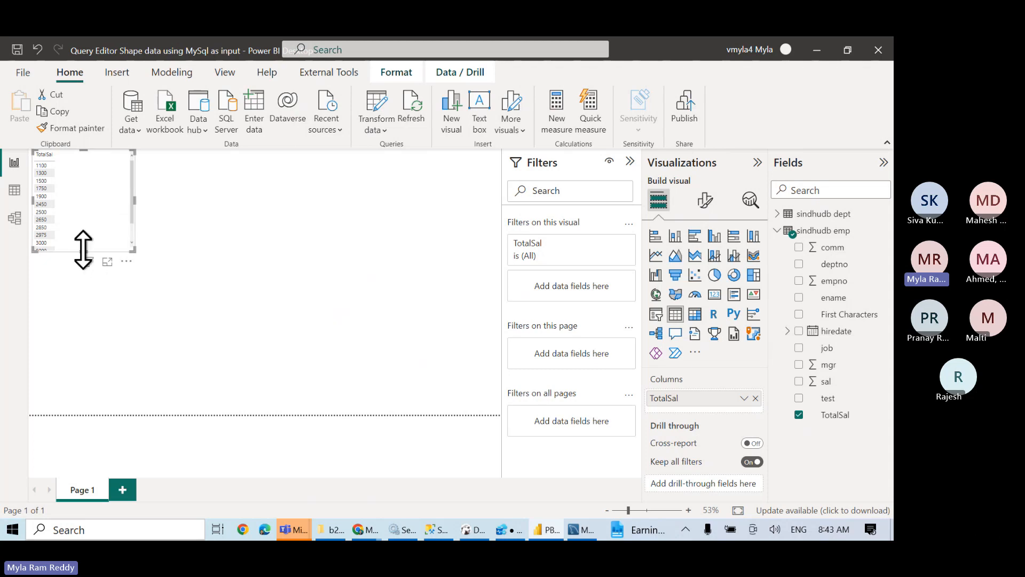
pyautogui.moveTo(83, 249); pyautogui.dragTo(90, 323)
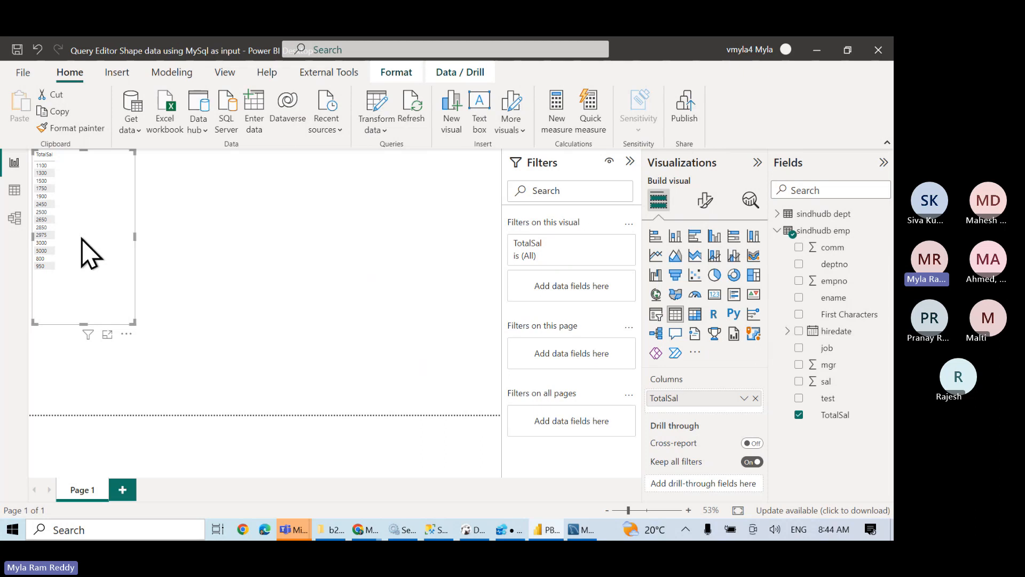
# Step: Check the TotalSal field's data type, format and summarization, and look through the commands available for the field
pyautogui.click(837, 416)
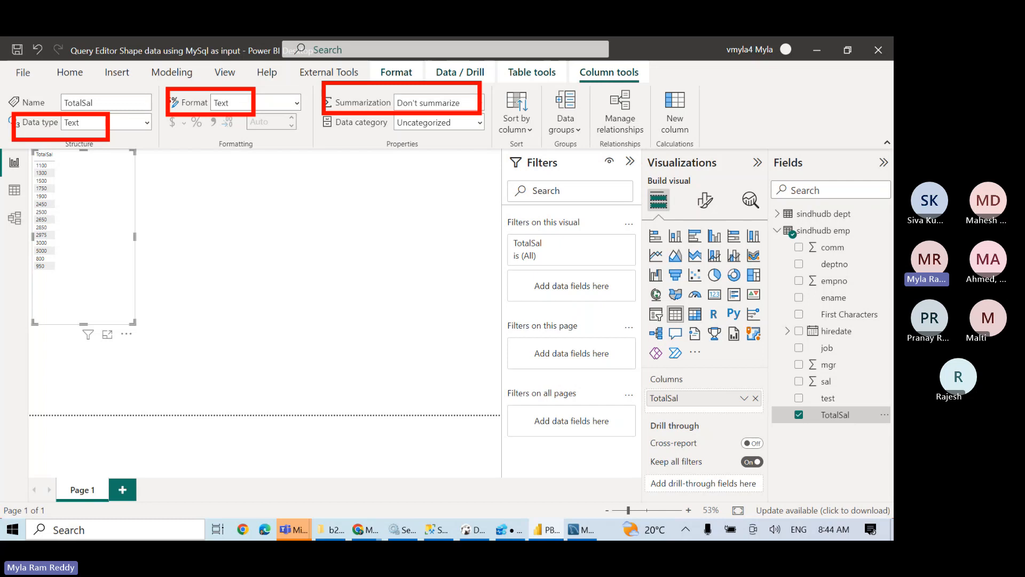
pyautogui.press('Escape')
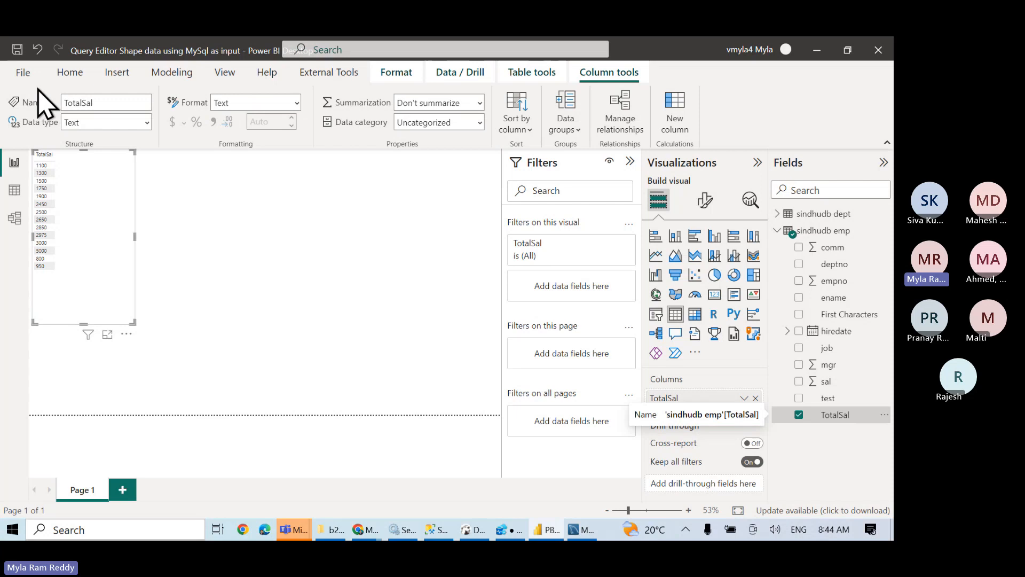
pyautogui.click(70, 75)
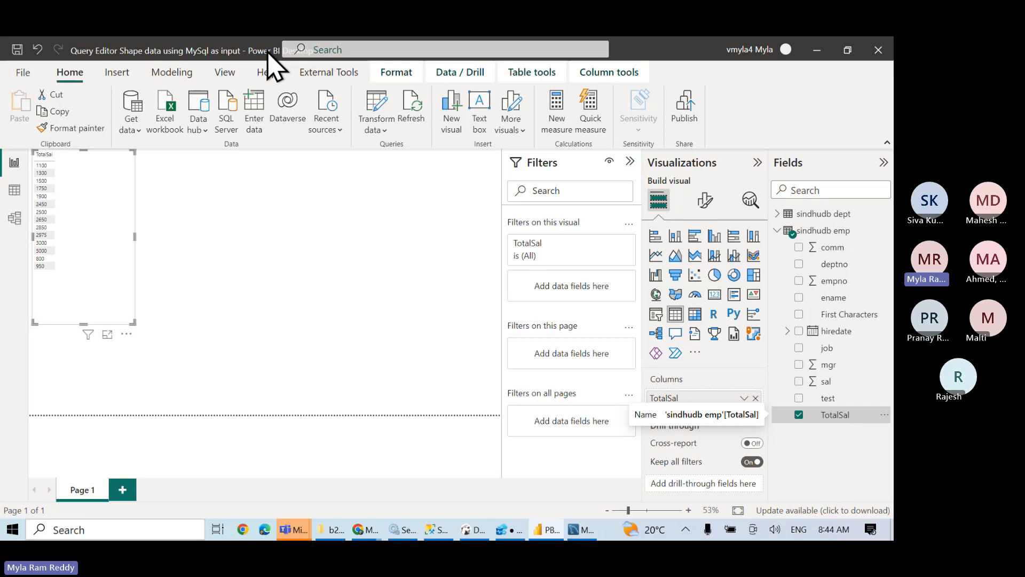
pyautogui.rightClick(833, 415)
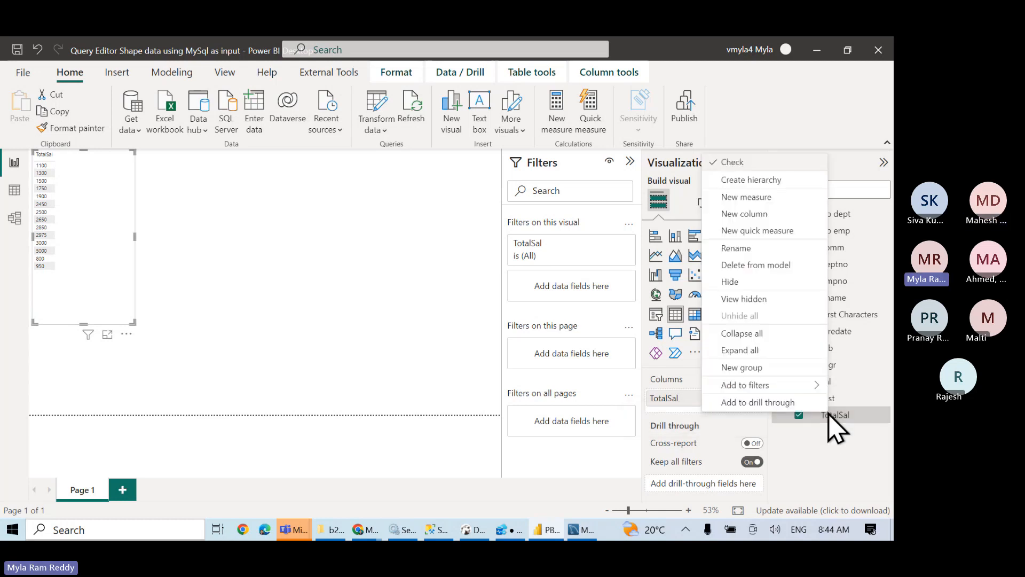
pyautogui.click(817, 487)
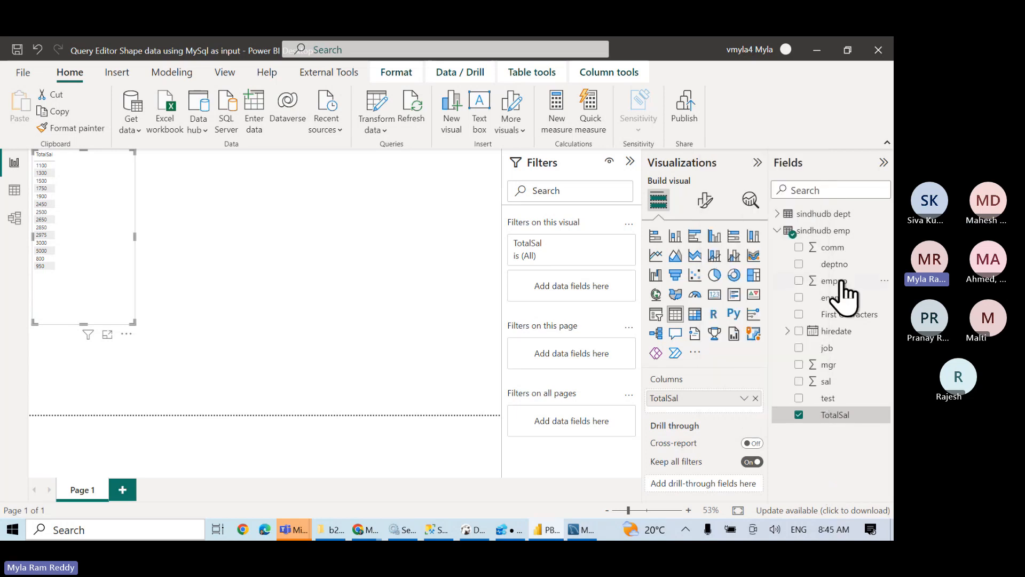
# Step: Open the emp table's query for editing directly from the field list, and close the query editor without applying
pyautogui.rightClick(831, 247)
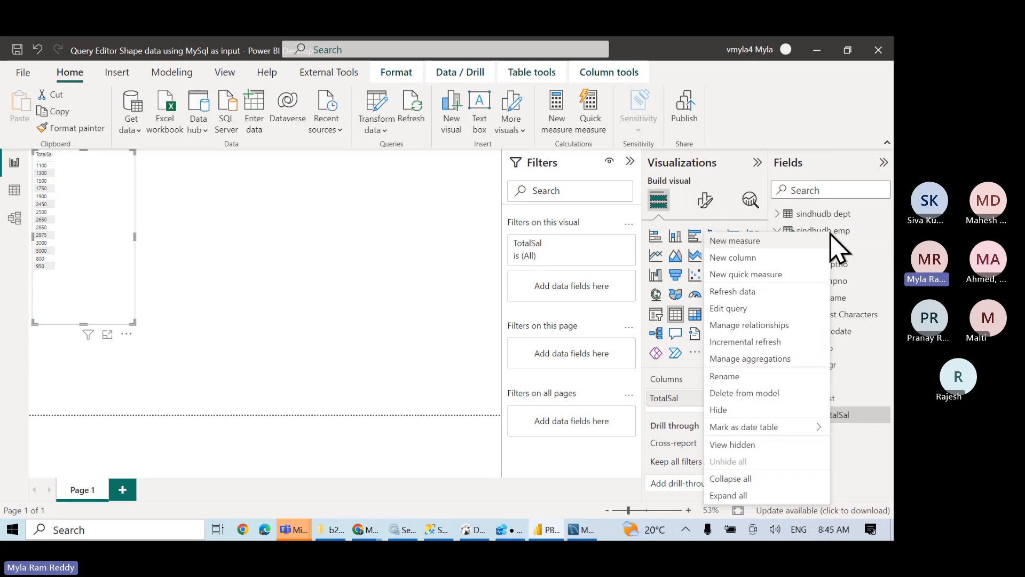
pyautogui.click(757, 314)
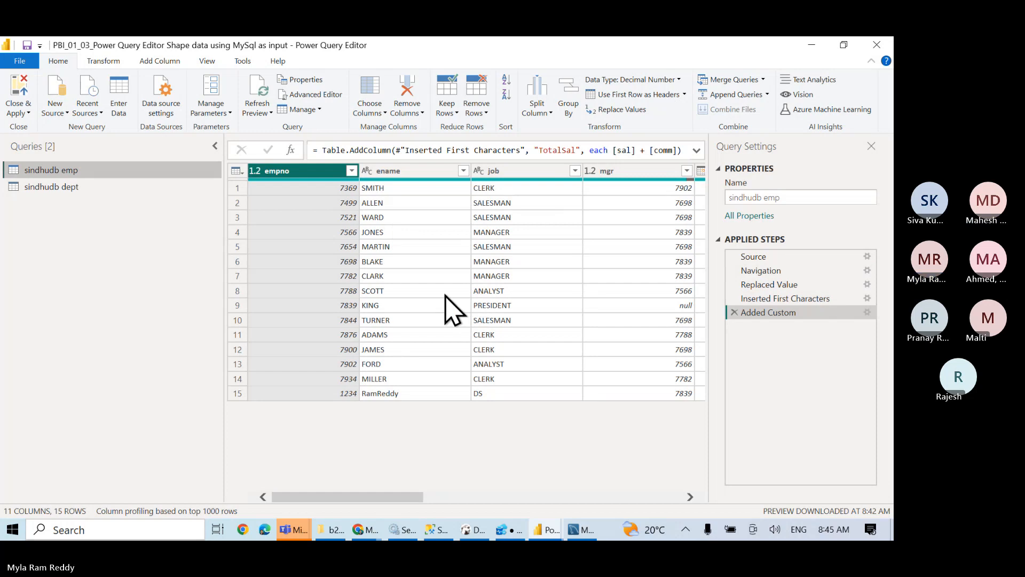
pyautogui.click(28, 113)
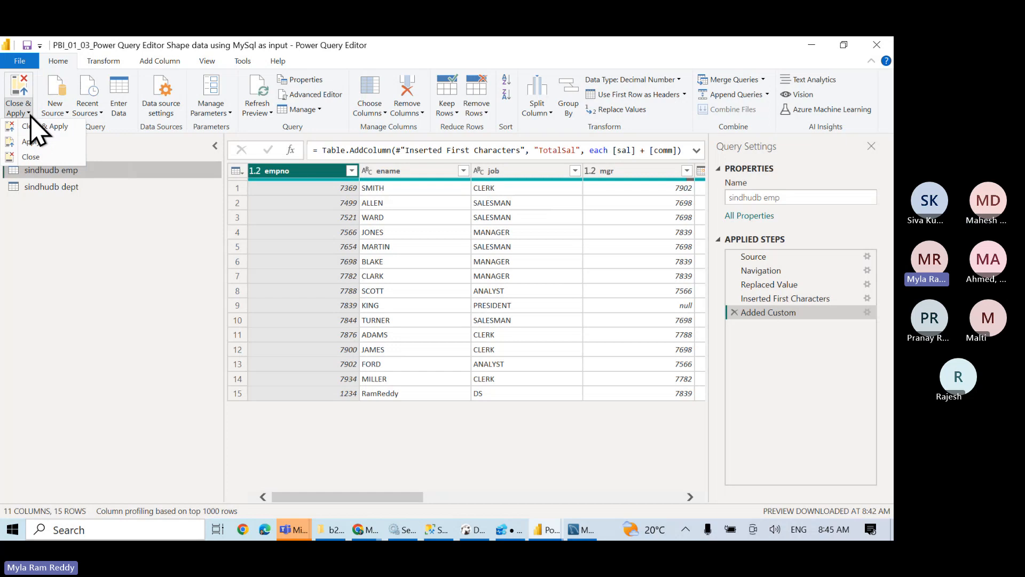
pyautogui.click(40, 159)
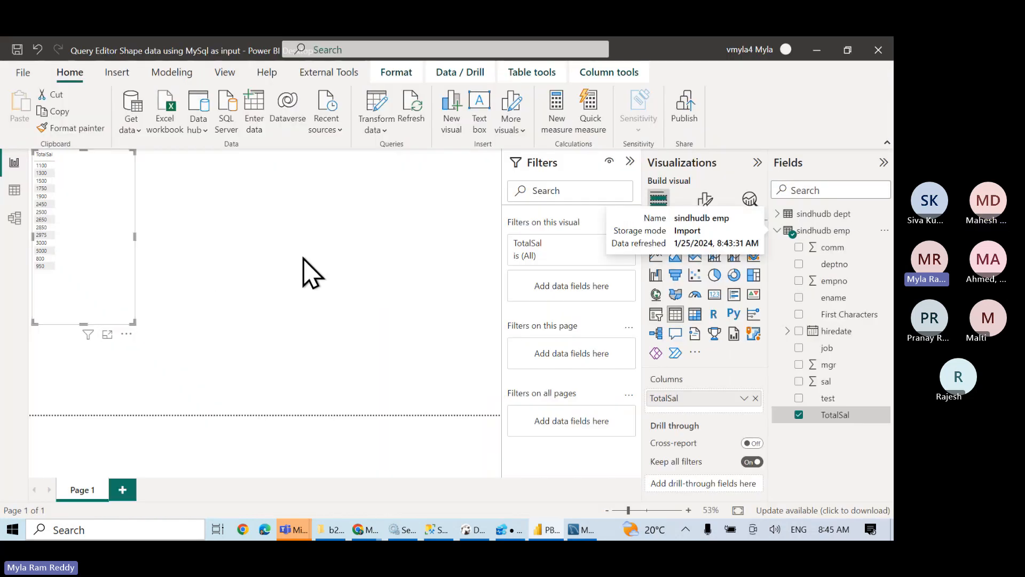
# Step: Open the query editor with the Transform data command, and close it without applying
pyautogui.click(384, 130)
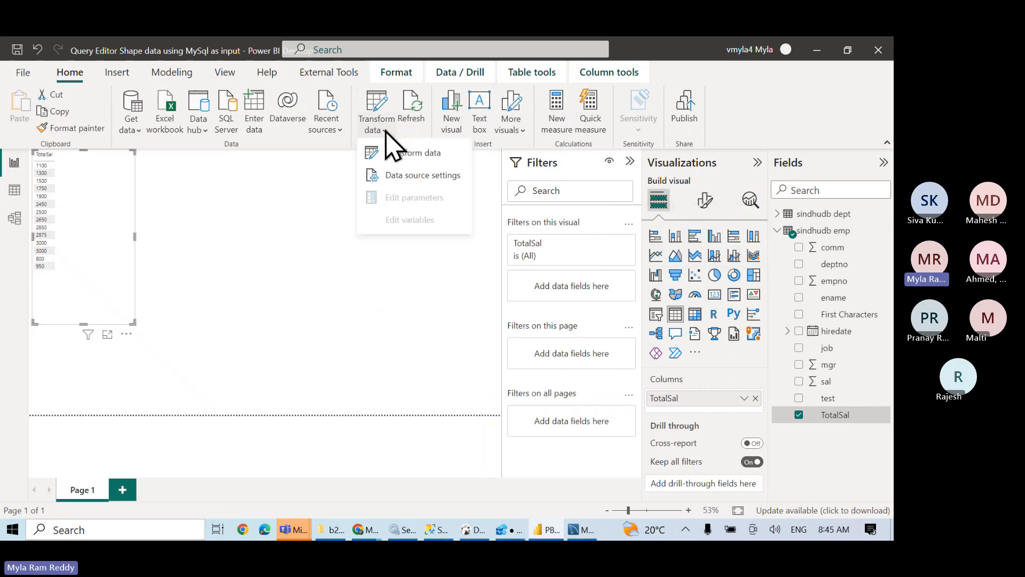
pyautogui.click(418, 160)
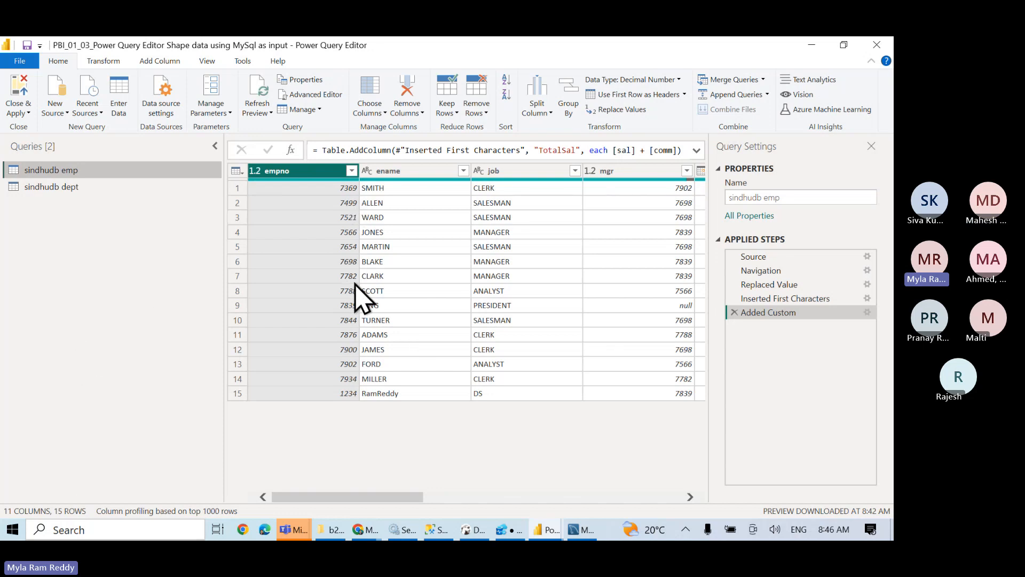
pyautogui.click(27, 113)
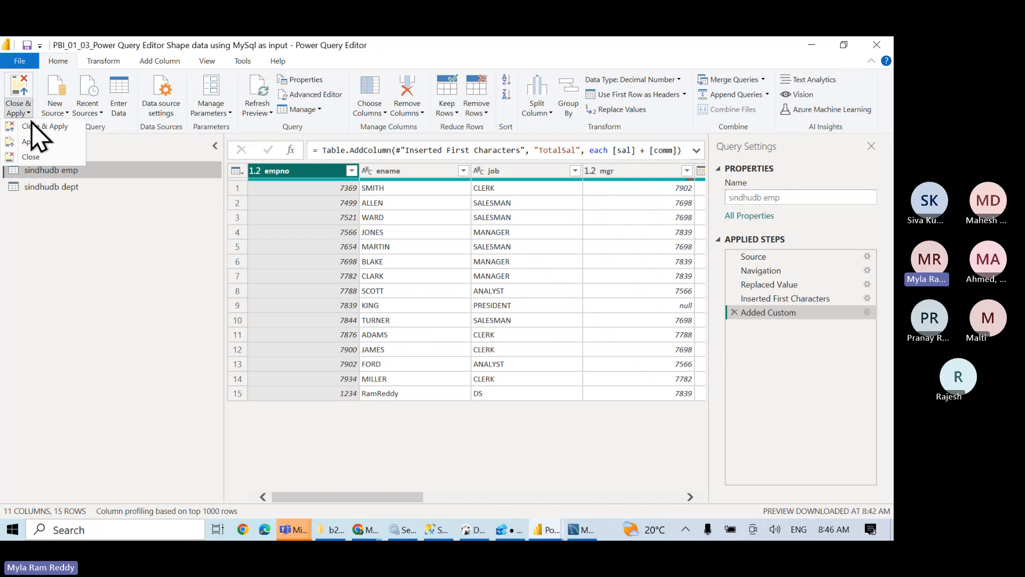
pyautogui.click(40, 158)
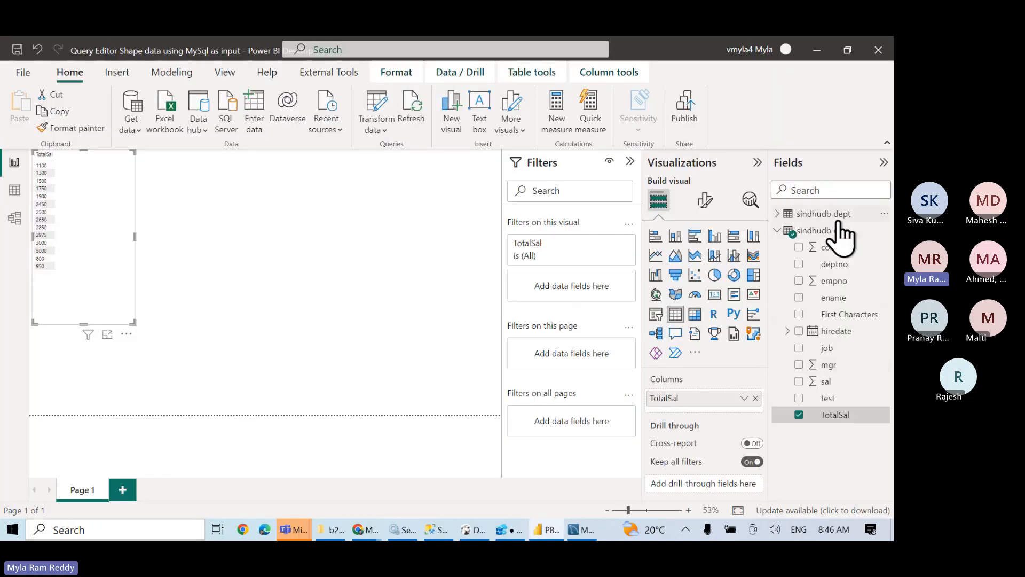
# Step: Open the dept table's query for editing, and return to the report without applying
pyautogui.rightClick(838, 215)
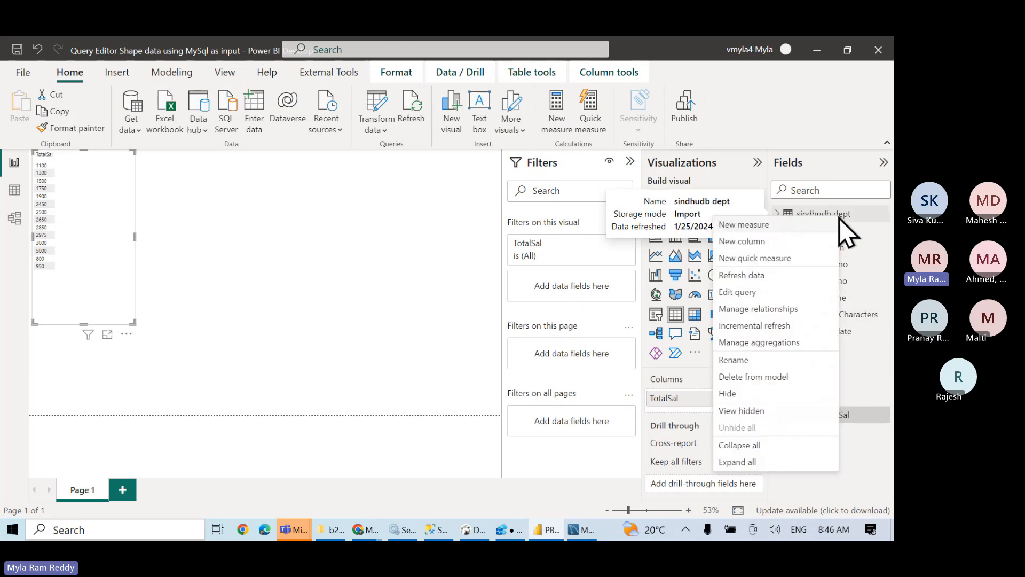
pyautogui.click(757, 292)
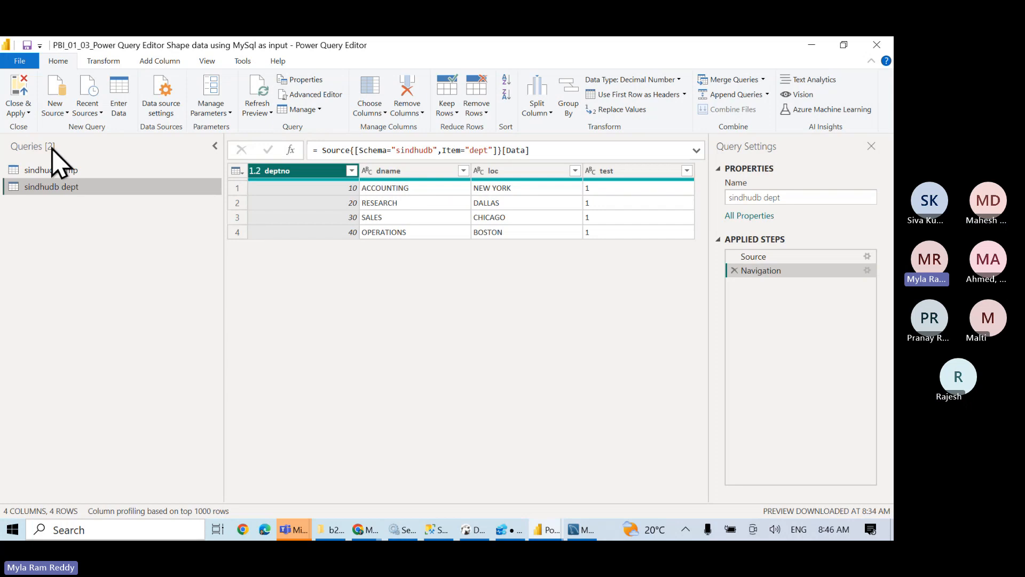
pyautogui.click(29, 114)
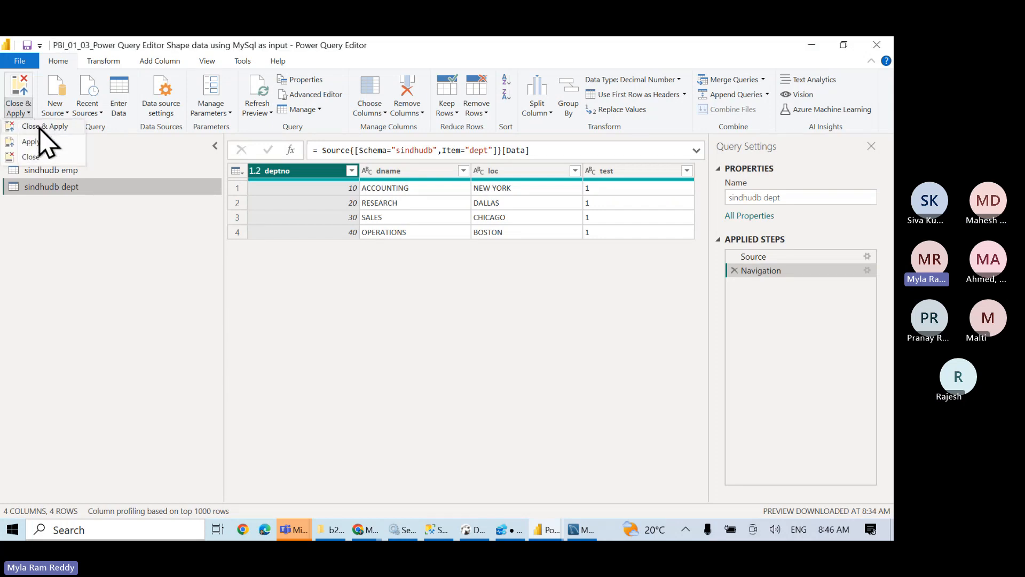
pyautogui.click(39, 158)
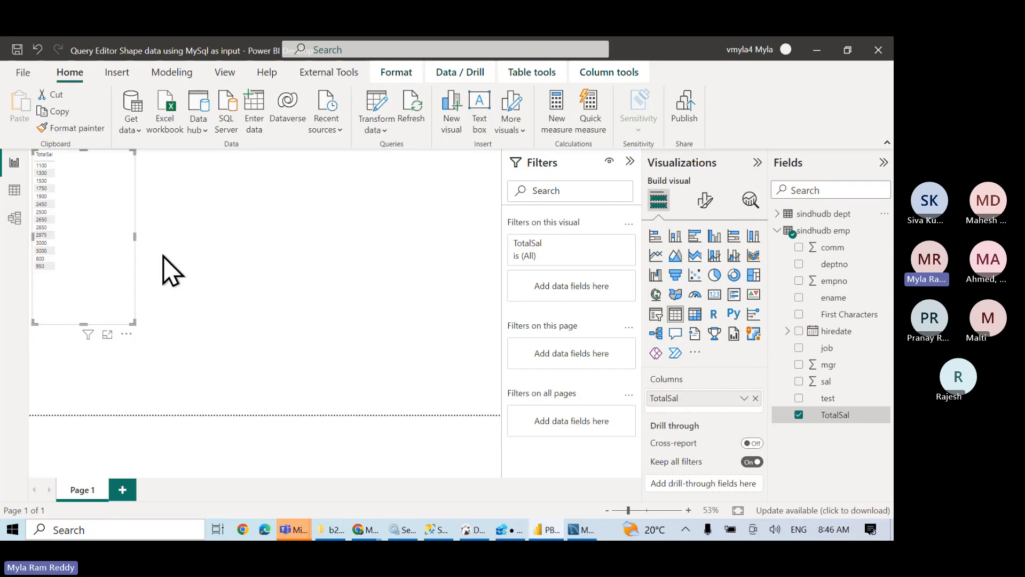
# Step: Edit the emp query to change the TotalSal column's type to Whole Number, and examine the Int64 type in the resulting formula
pyautogui.click(382, 133)
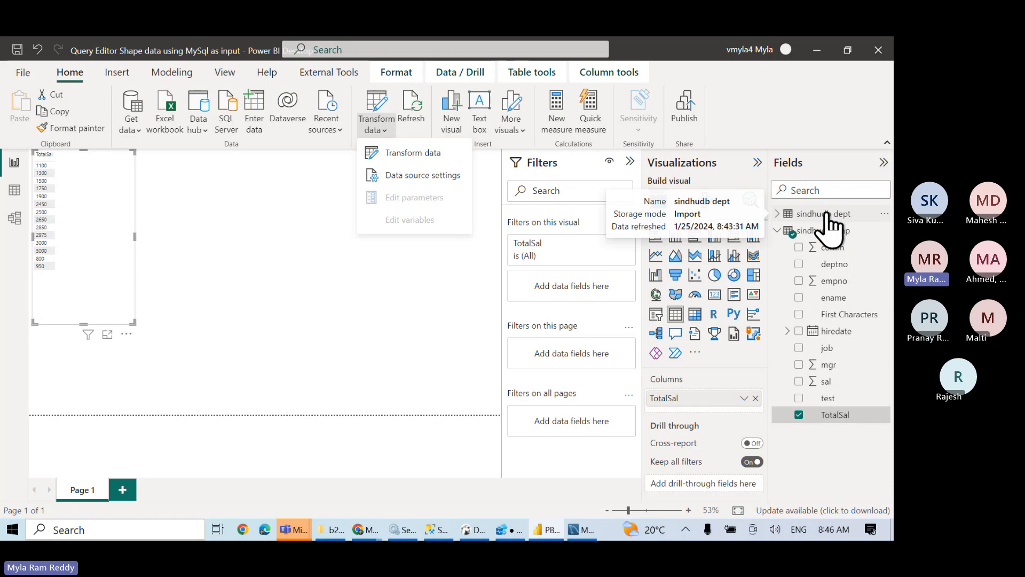
pyautogui.rightClick(826, 231)
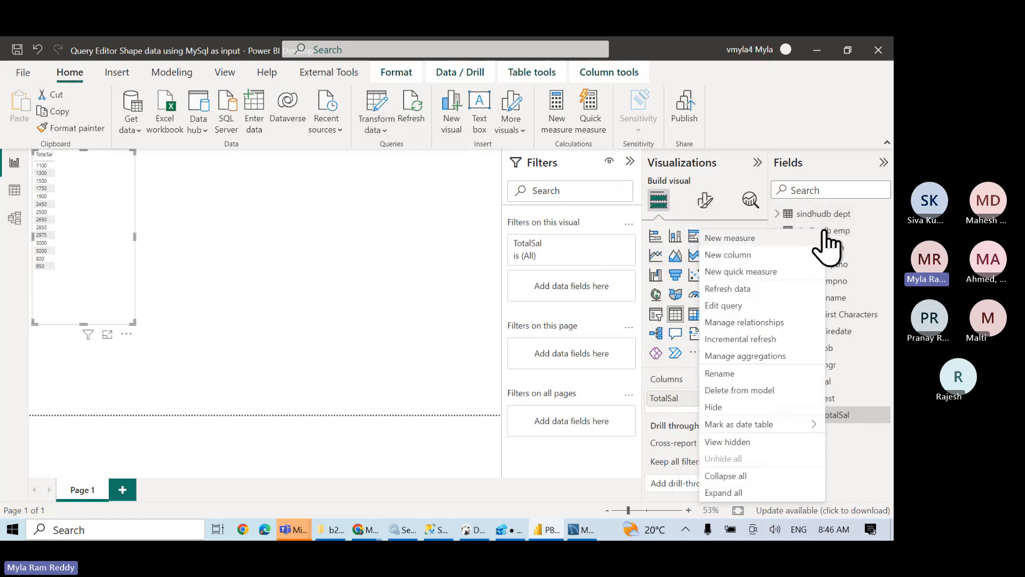
pyautogui.click(744, 307)
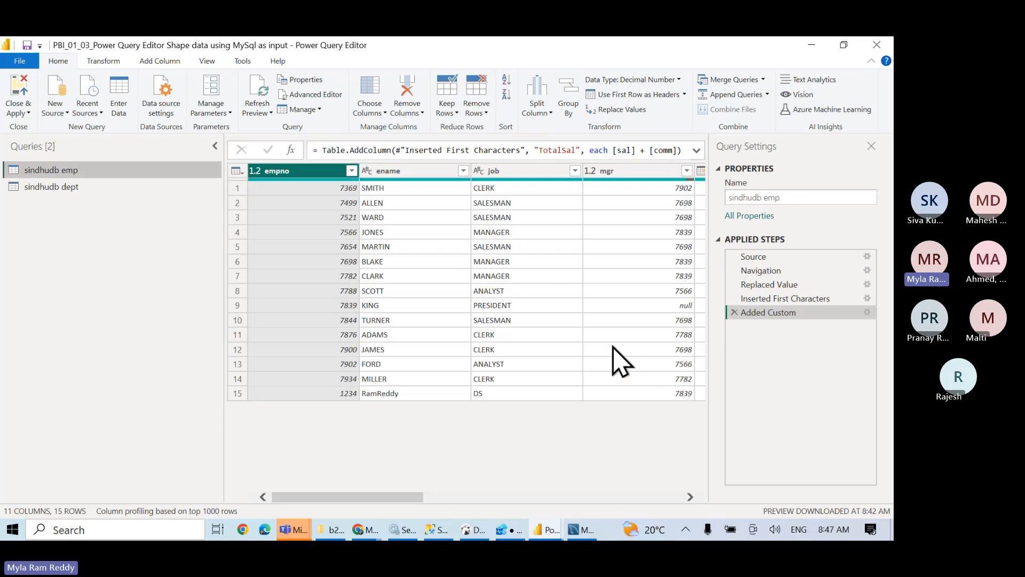
pyautogui.hscroll(5, 612, 359)
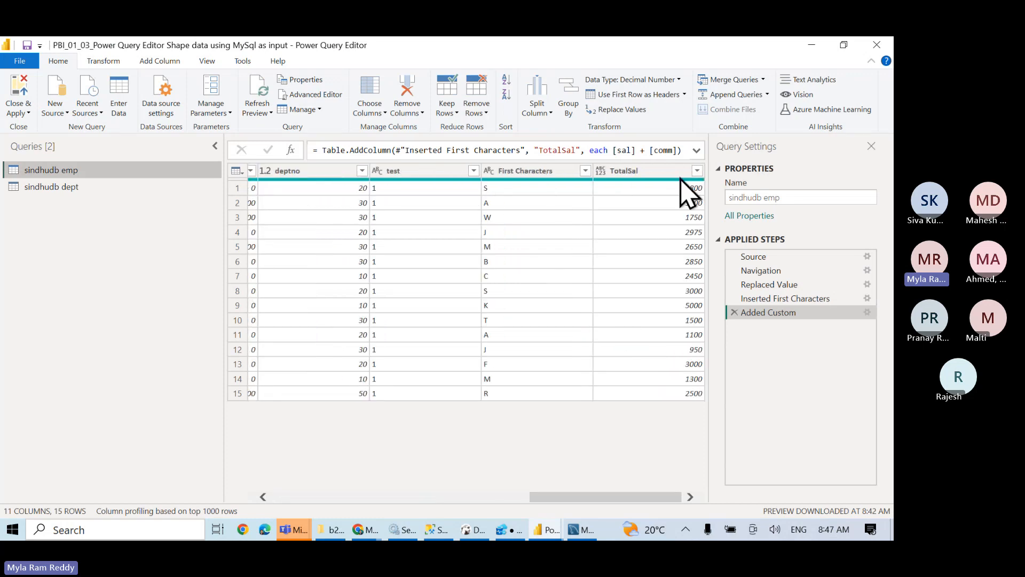
pyautogui.click(664, 172)
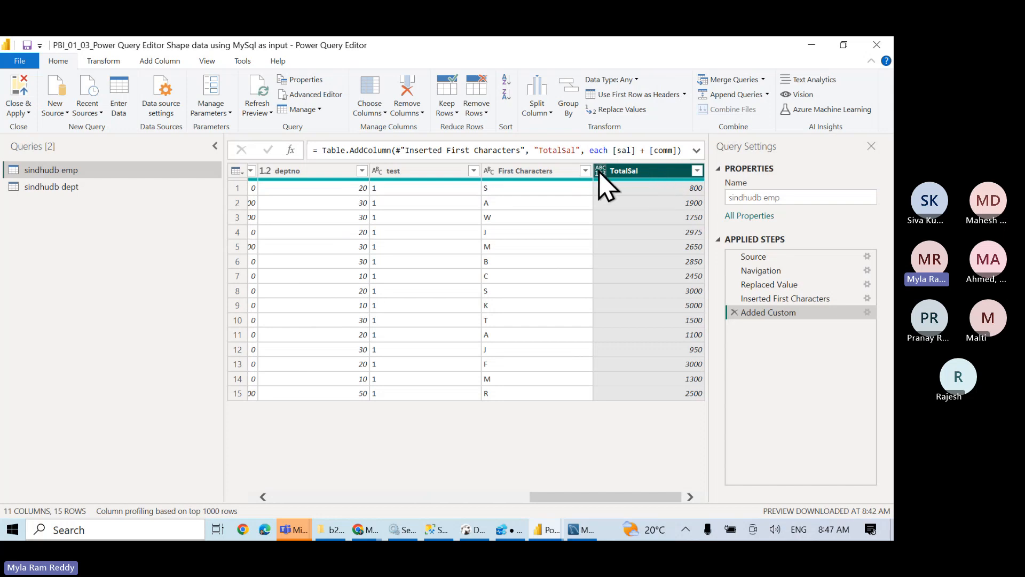
pyautogui.rightClick(635, 175)
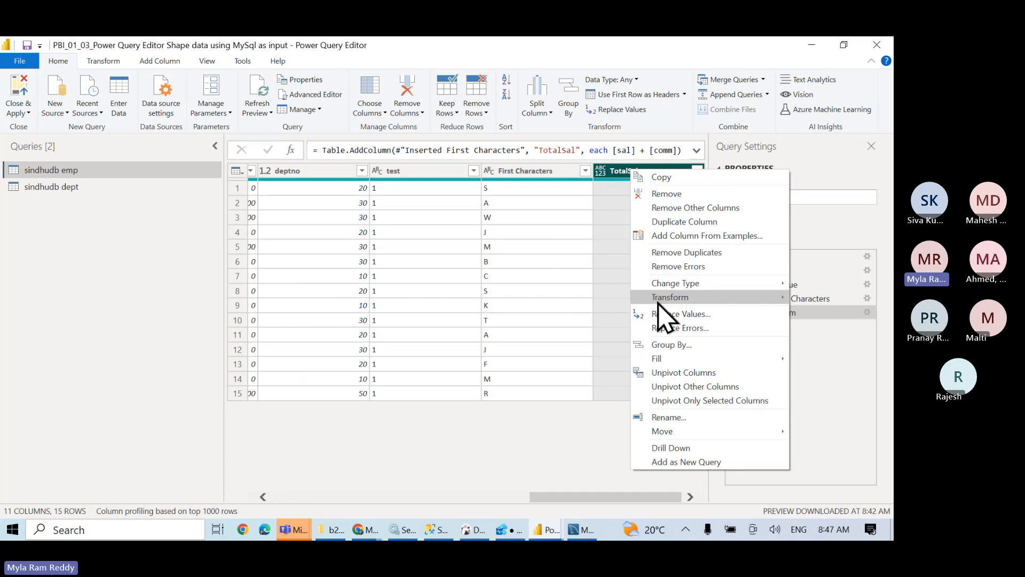
pyautogui.moveTo(683, 290)
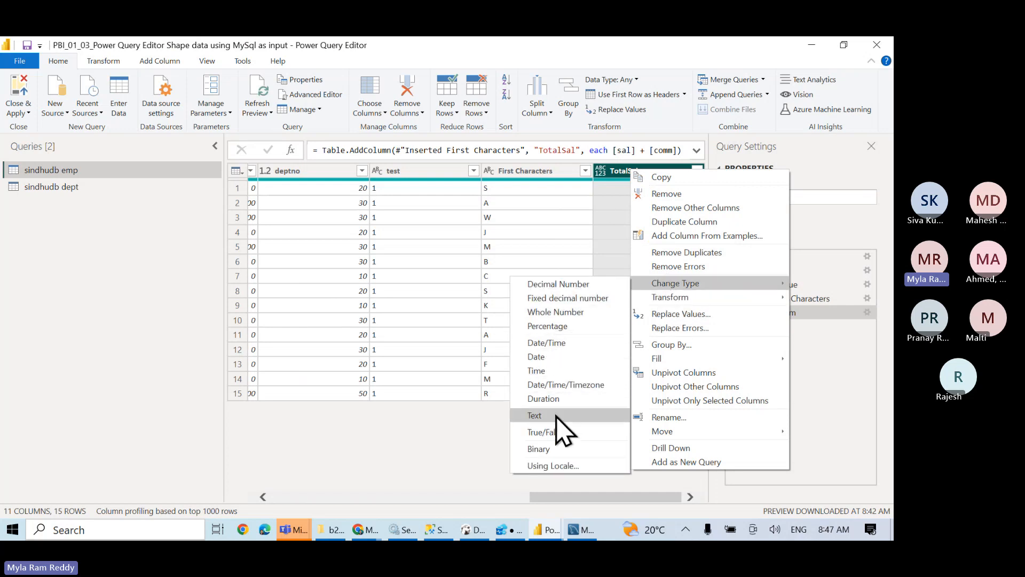
pyautogui.click(572, 314)
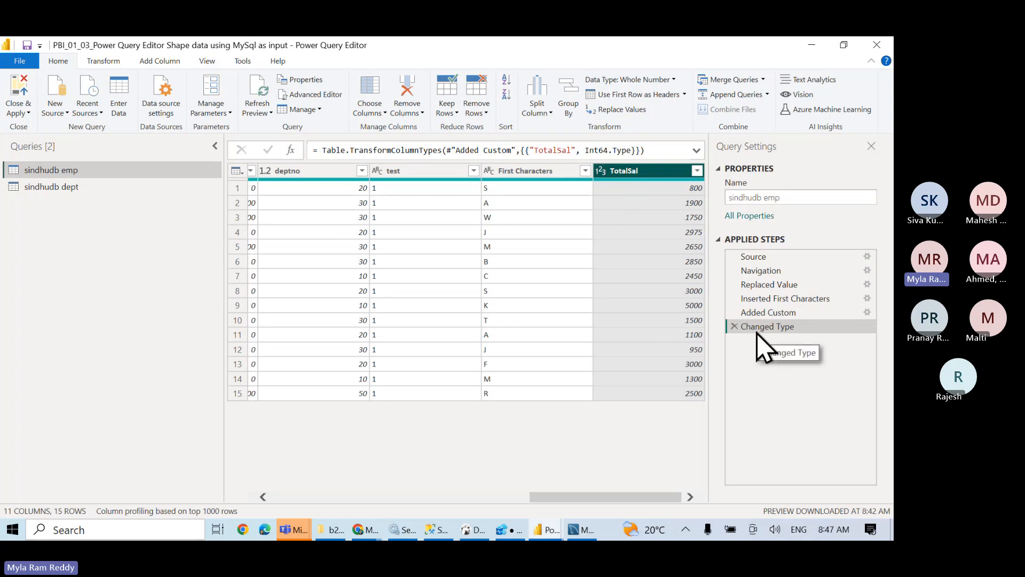
pyautogui.click(598, 150)
pyautogui.doubleClick(598, 150)
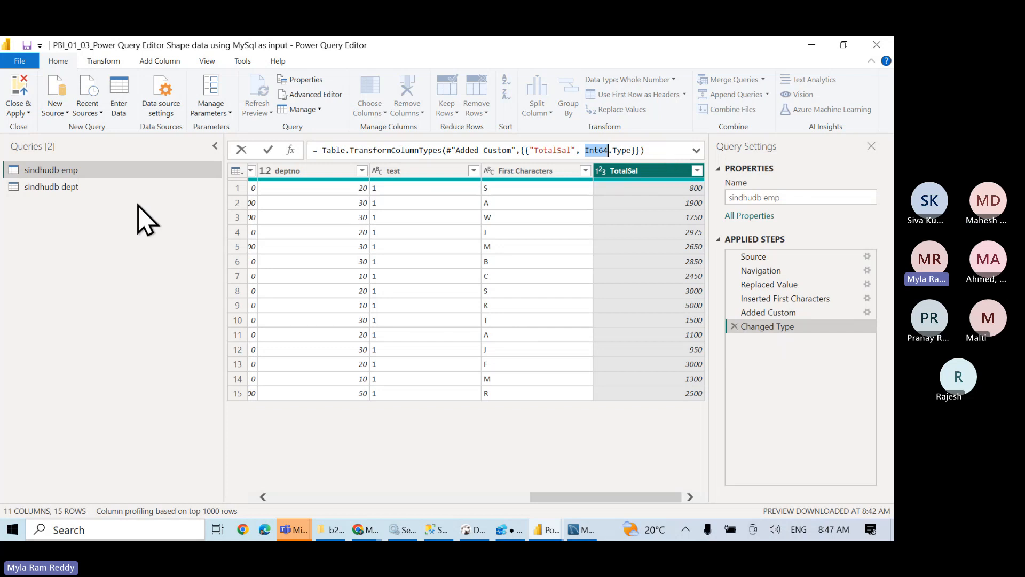
# Step: Close and apply the query changes, and examine the TotalSal column's data type, format and summarization in the report
pyautogui.click(29, 115)
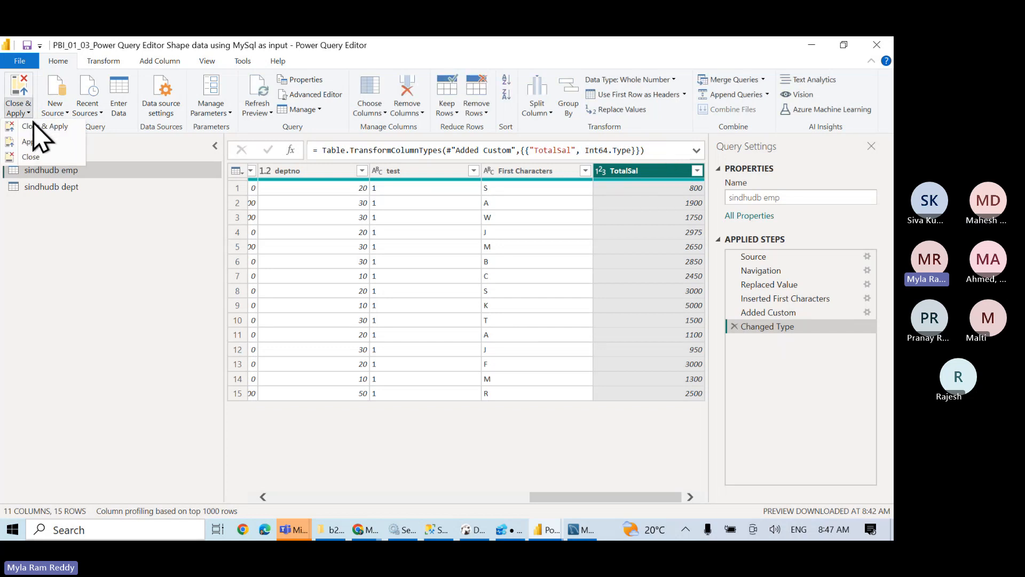
pyautogui.click(40, 141)
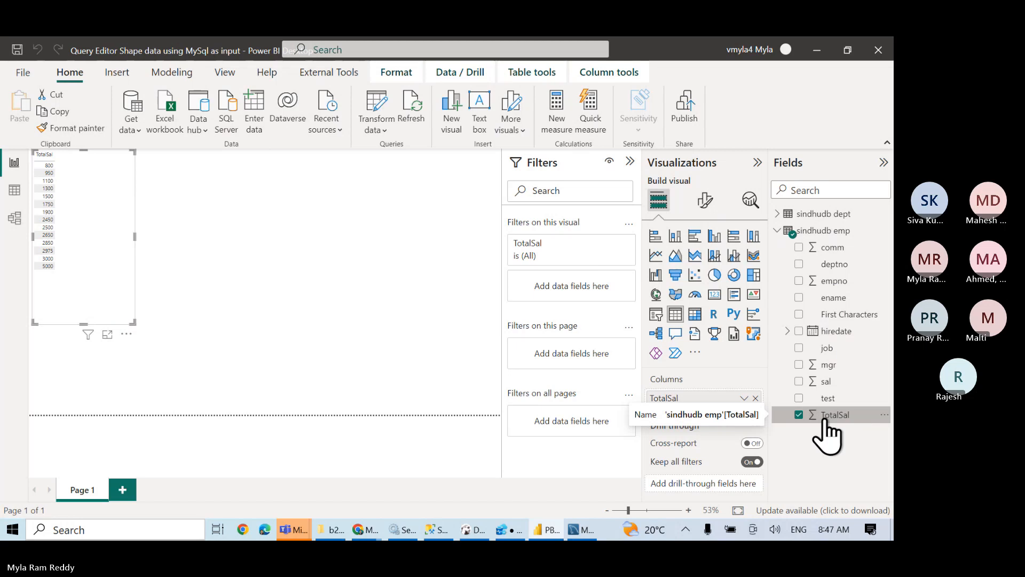
pyautogui.click(618, 79)
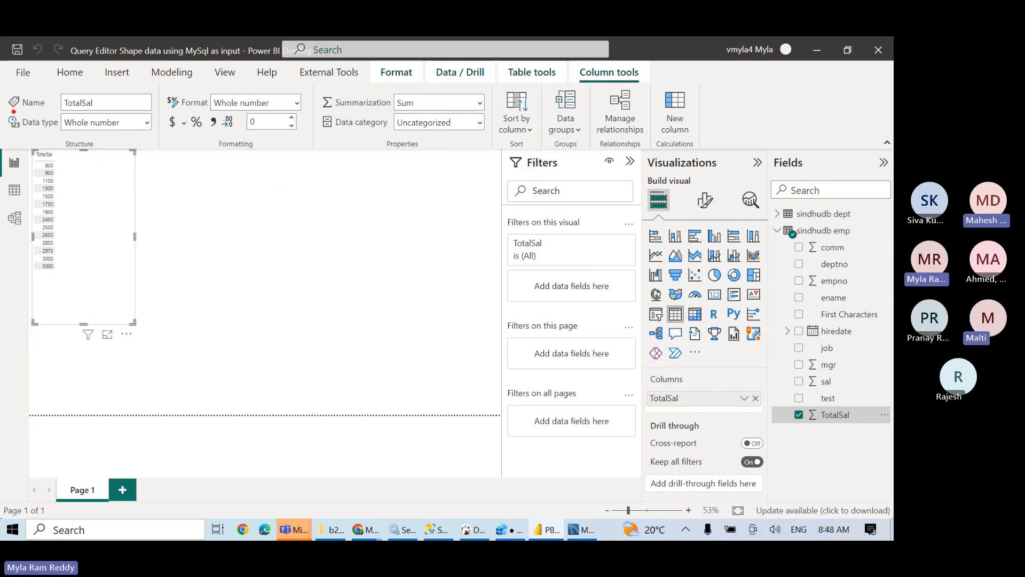
pyautogui.moveTo(12, 111); pyautogui.dragTo(139, 160)
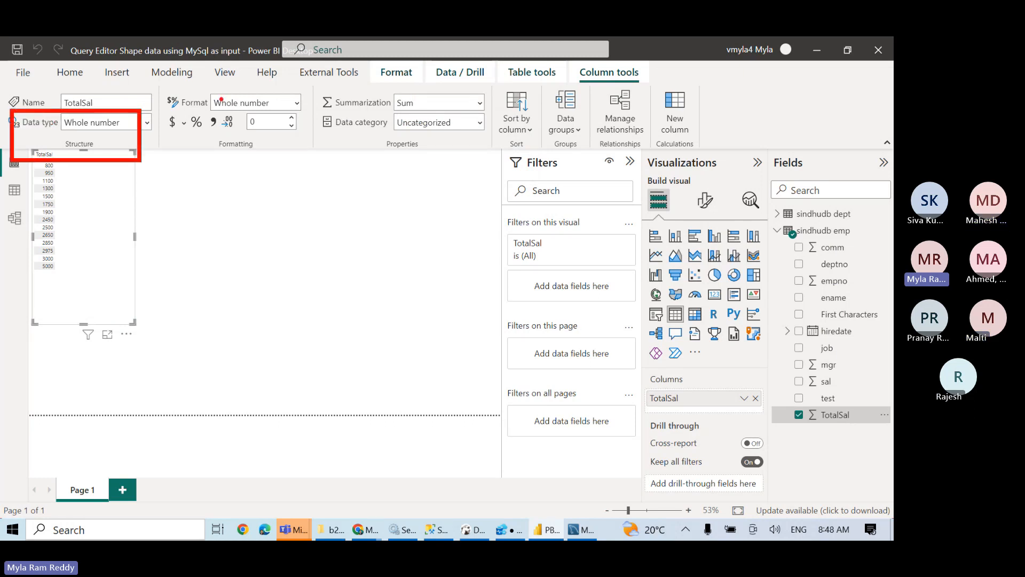
pyautogui.moveTo(163, 83); pyautogui.dragTo(290, 128)
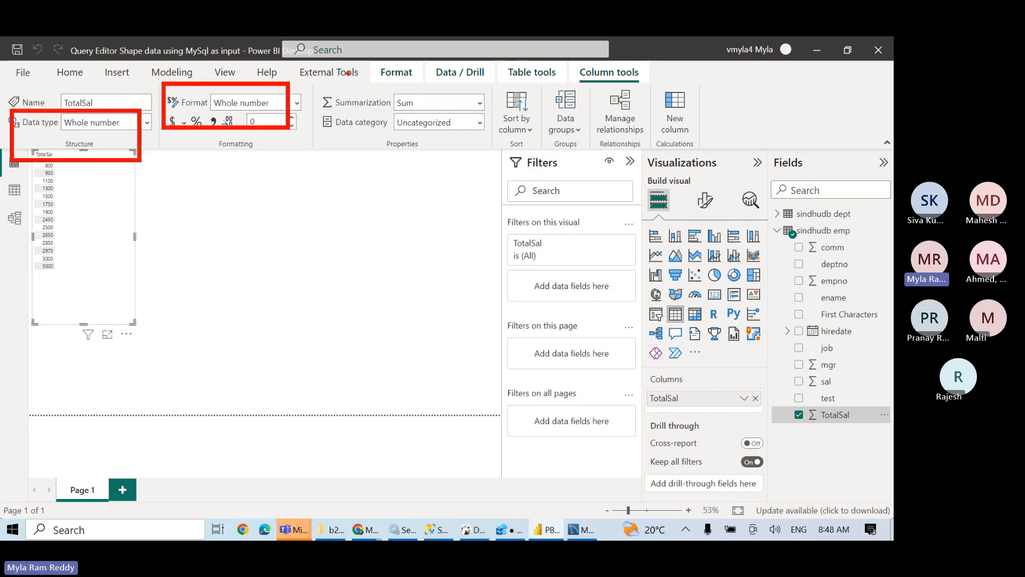
pyautogui.moveTo(324, 84); pyautogui.dragTo(428, 114)
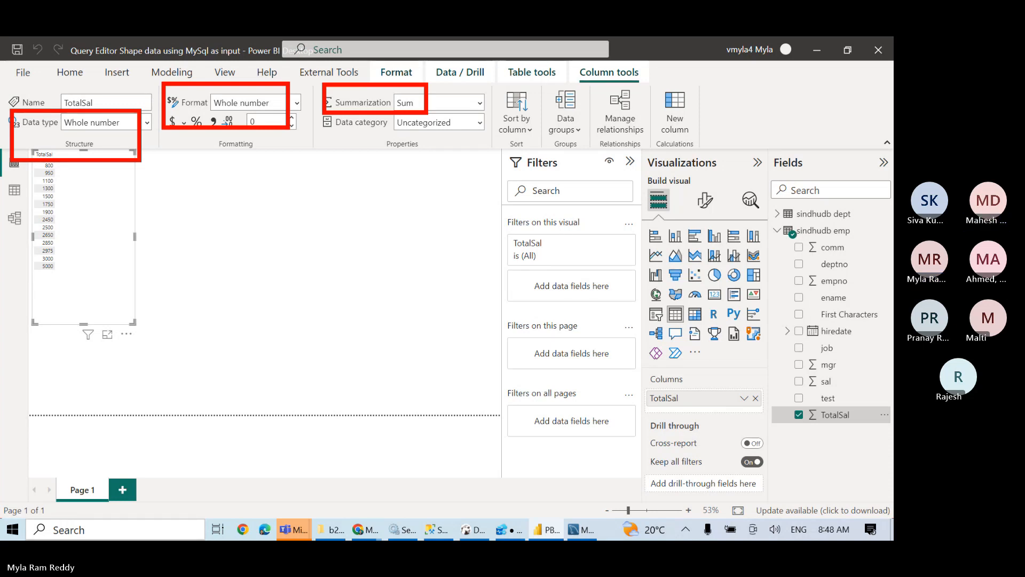
pyautogui.press('Escape')
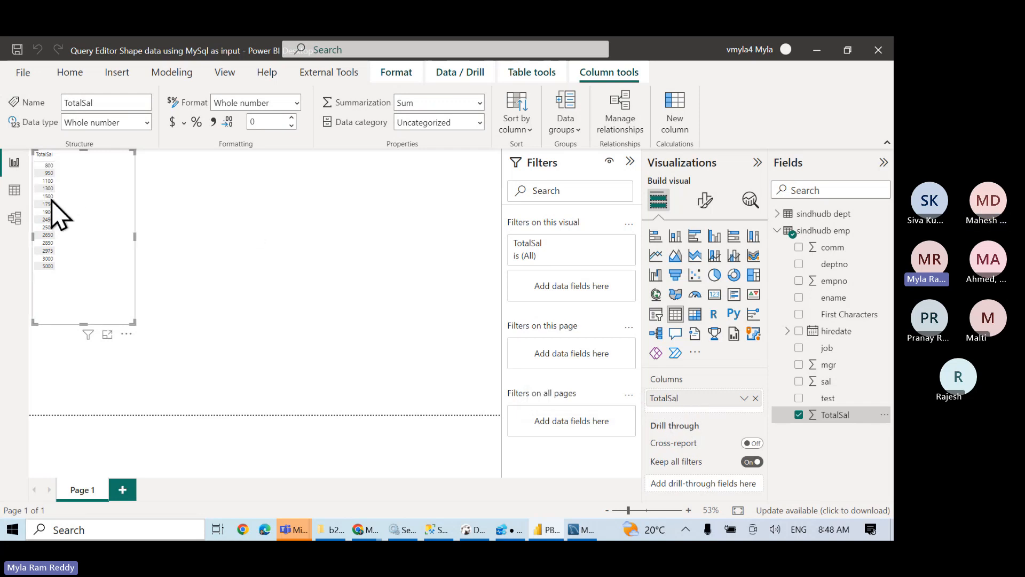
# Step: Remove TotalSal from the table visual and add the field again so it uses its default Sum aggregation
pyautogui.click(744, 399)
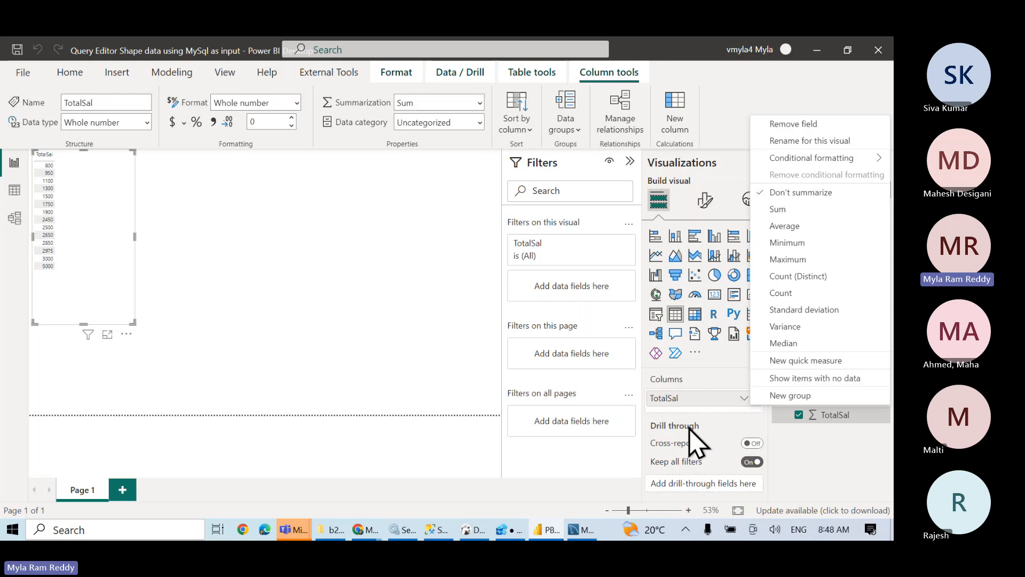
pyautogui.click(718, 411)
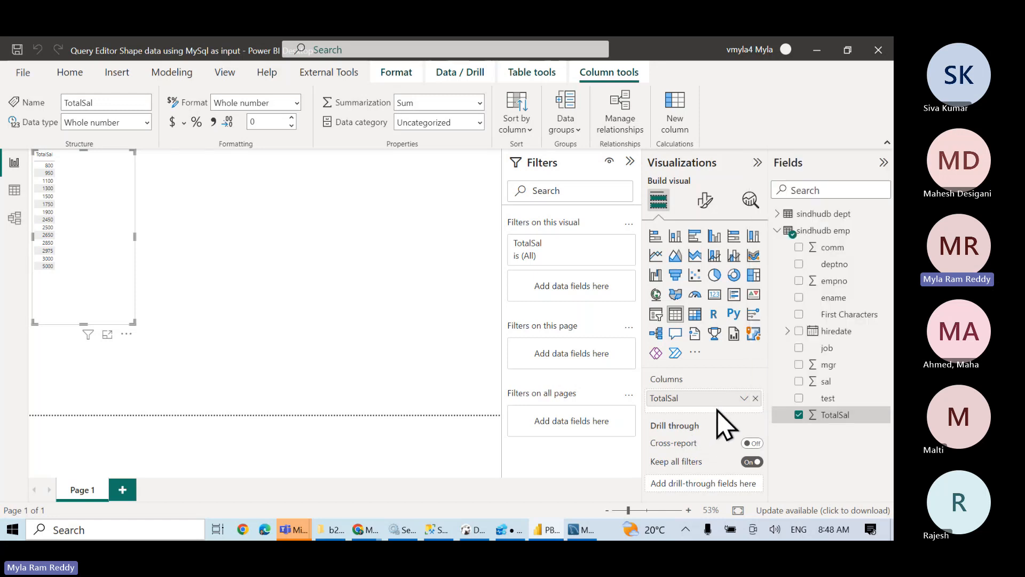
pyautogui.click(756, 398)
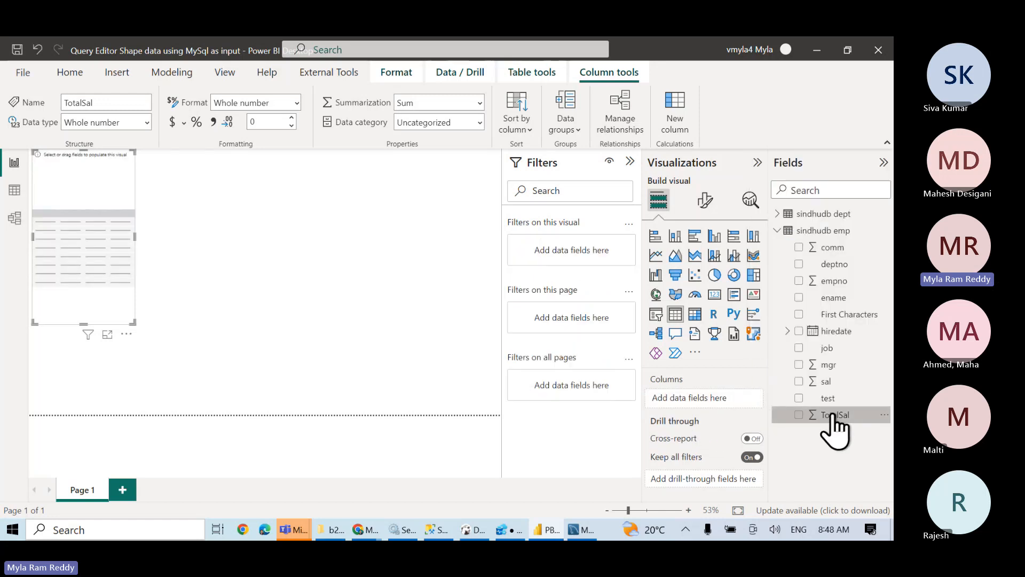
pyautogui.moveTo(831, 417); pyautogui.dragTo(715, 405)
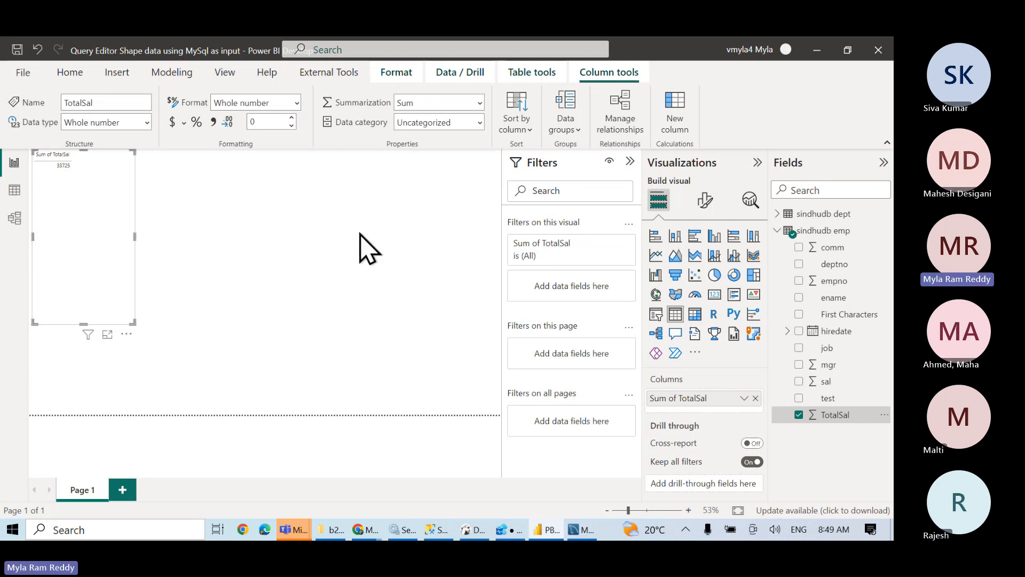
# Step: Save the report's changes and publish it to the RAM-MADHIR workspace
pyautogui.click(68, 73)
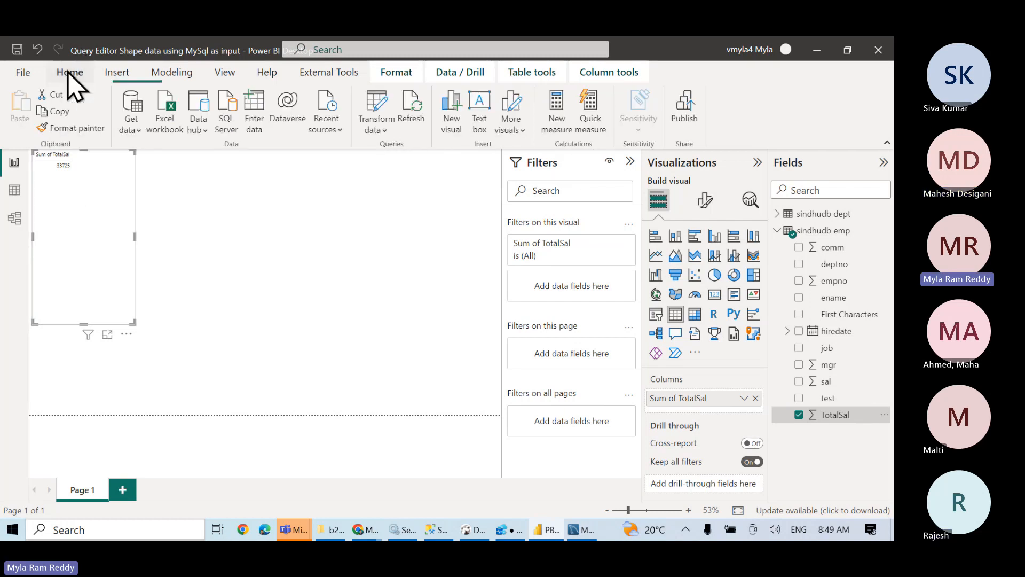
pyautogui.click(681, 113)
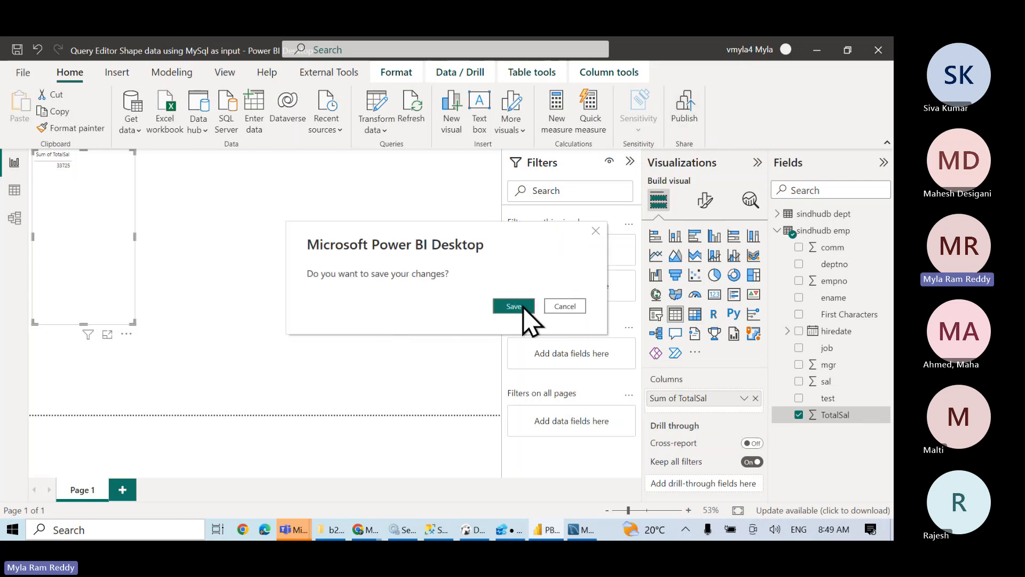
pyautogui.click(514, 306)
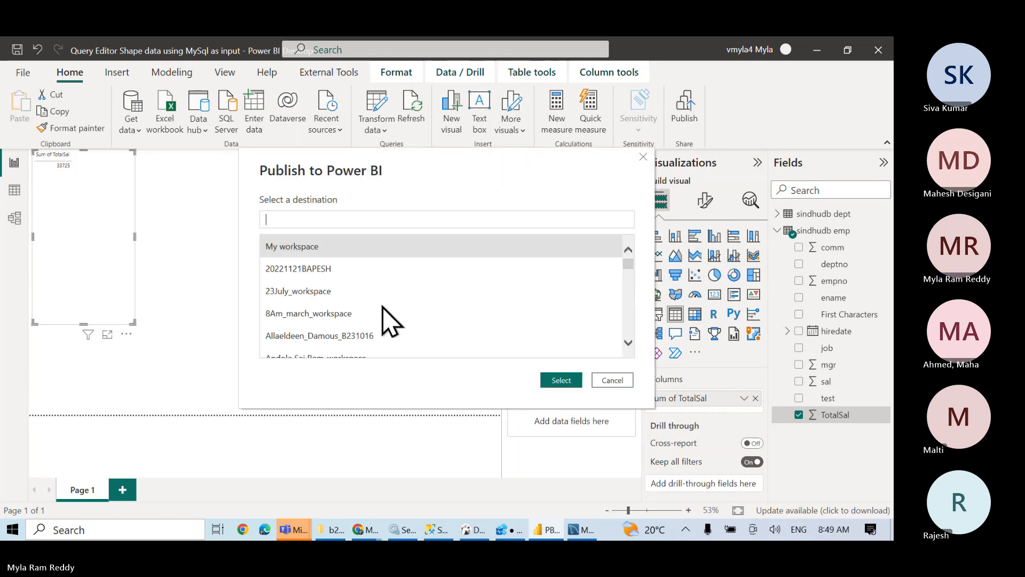
pyautogui.write('RAM-')
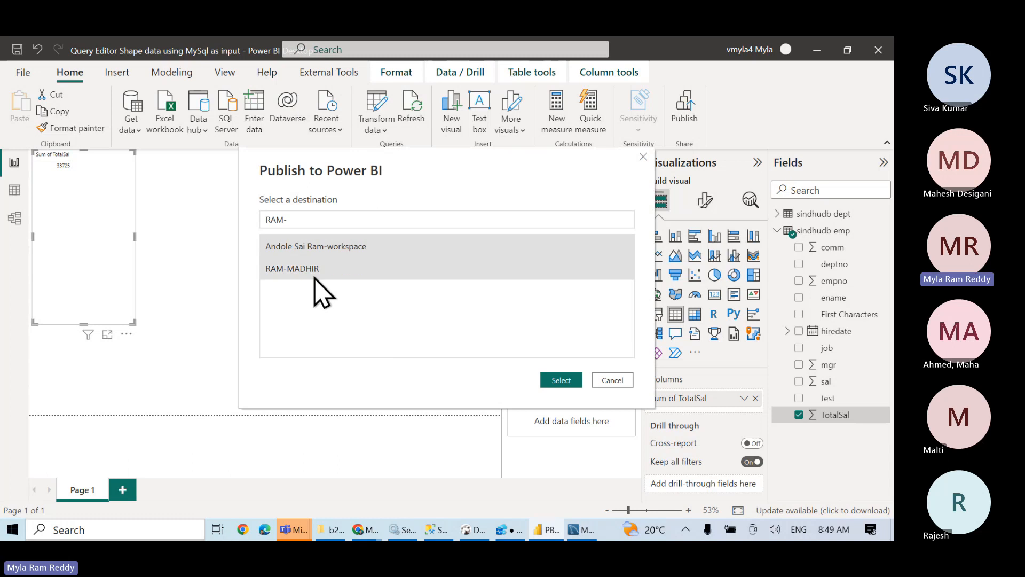
pyautogui.click(314, 276)
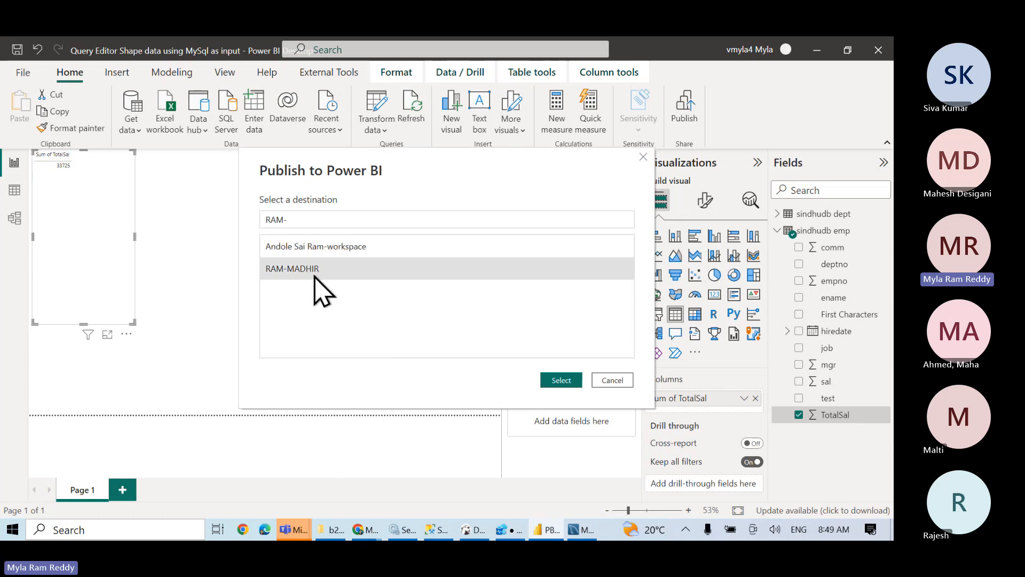
pyautogui.click(561, 380)
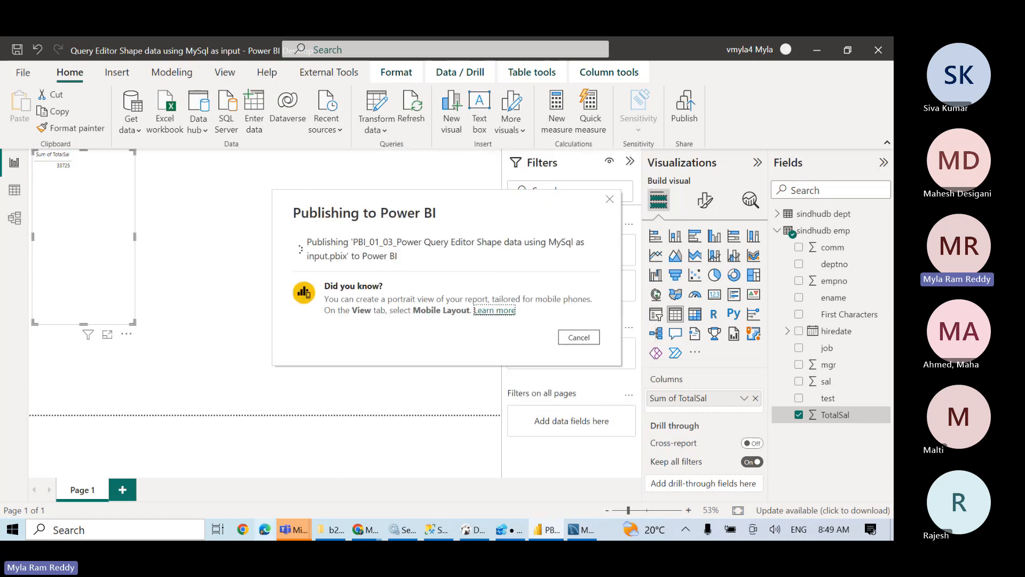
# Step: Switch to the Edge browser and open the Power BI service at app.powerbi.com
pyautogui.click(267, 529)
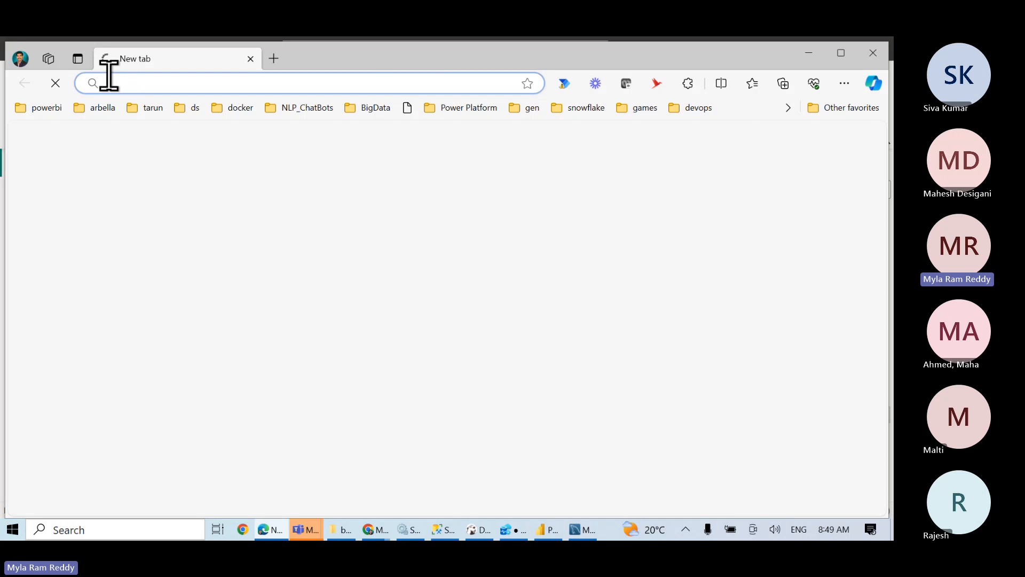
pyautogui.write('app.powerbi.com')
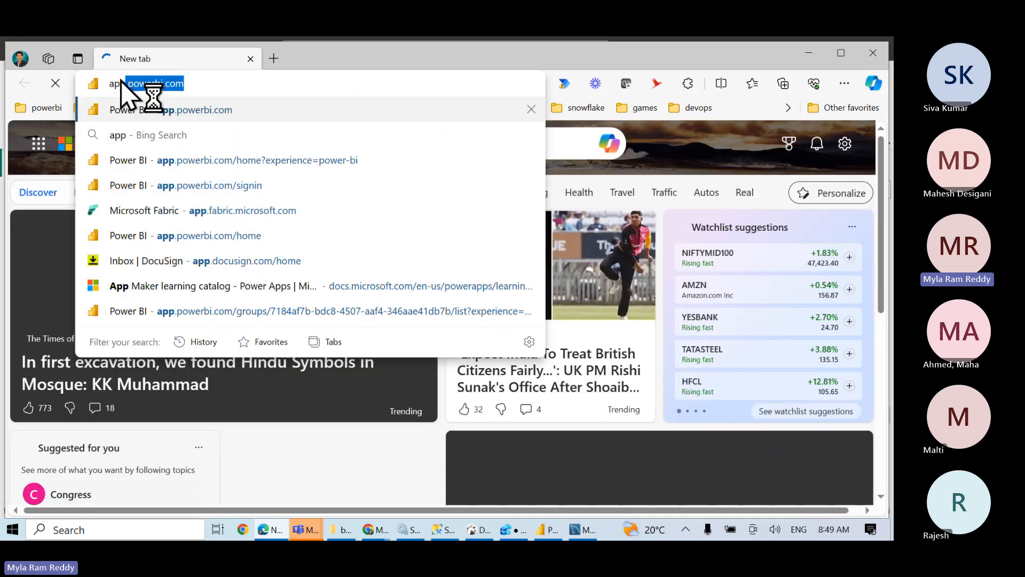
pyautogui.click(199, 109)
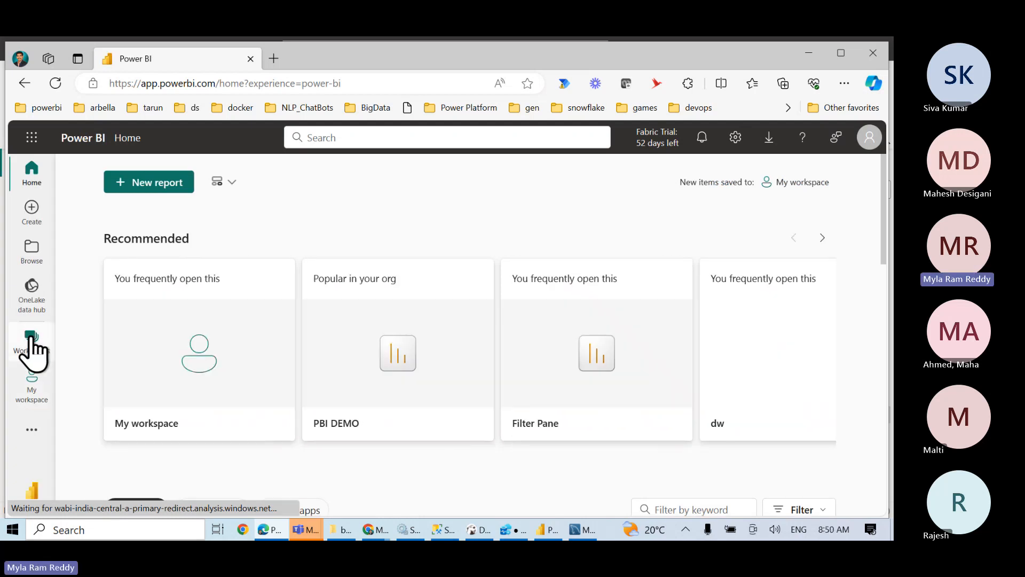
# Step: Find and open the RAM-MADHIR workspace, and examine the PBI DEMO, PBI_01_02 and PBI_01_03 reports in its content list
pyautogui.click(31, 340)
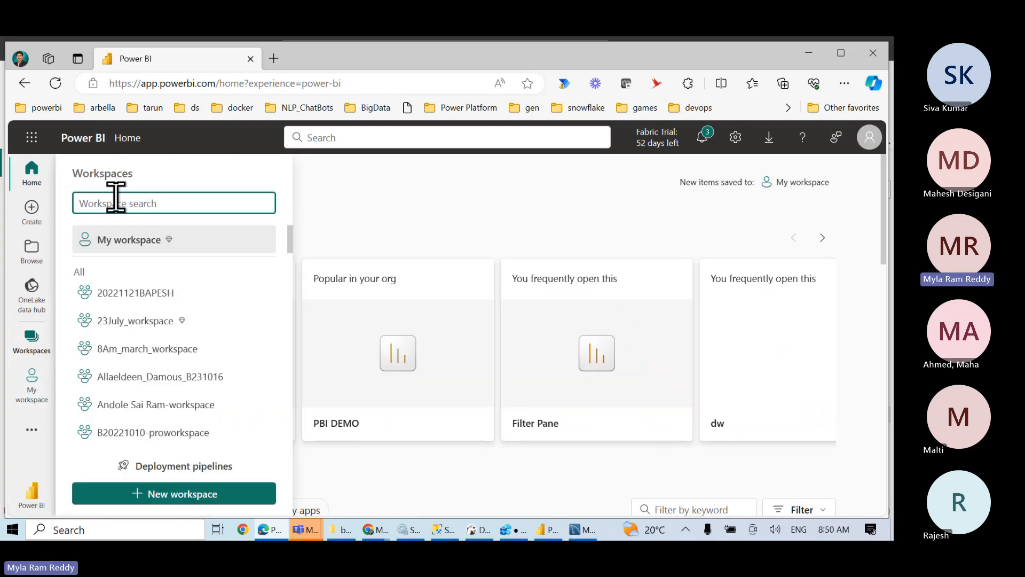
pyautogui.write('ram')
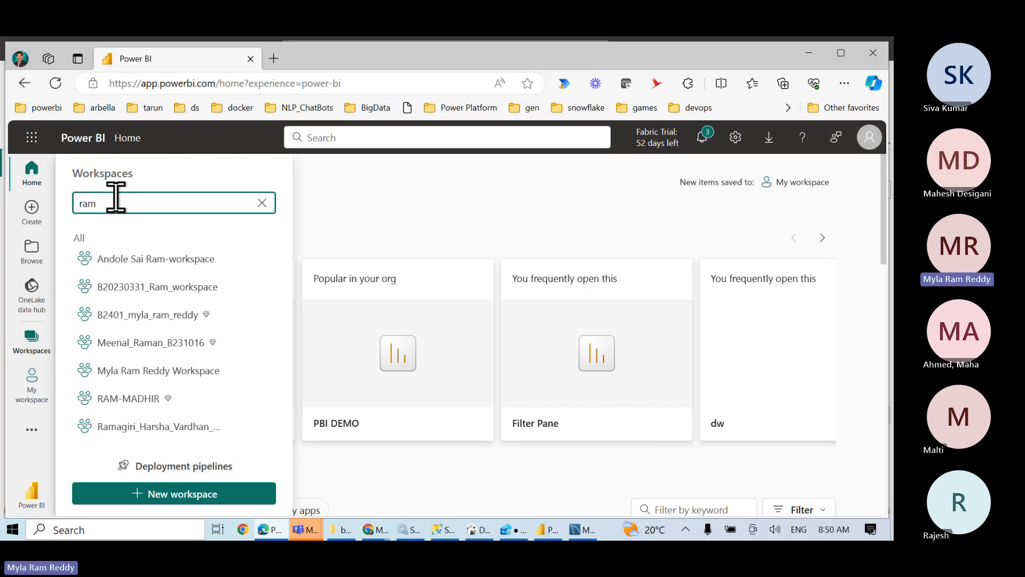
pyautogui.write('-')
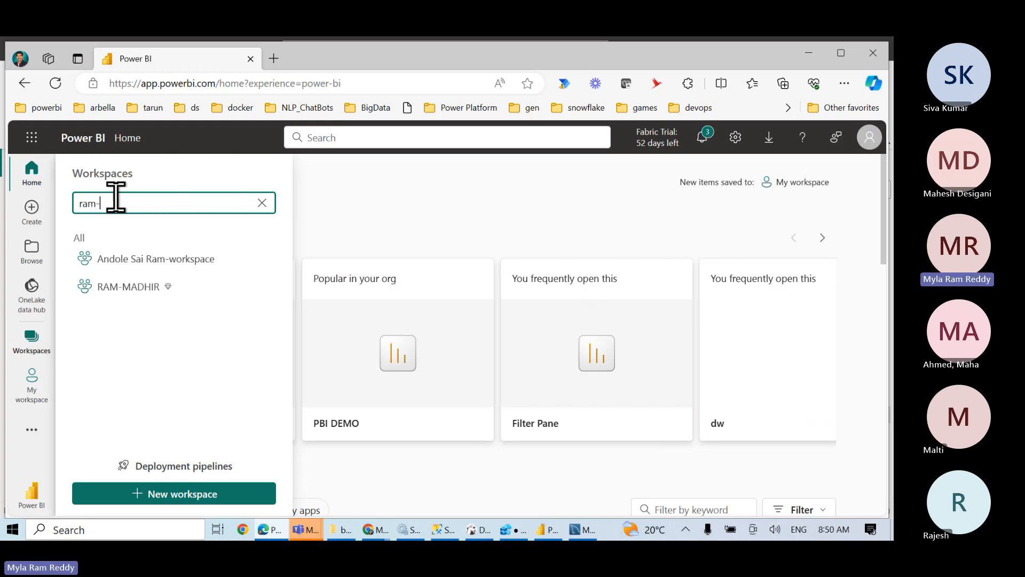
pyautogui.click(128, 287)
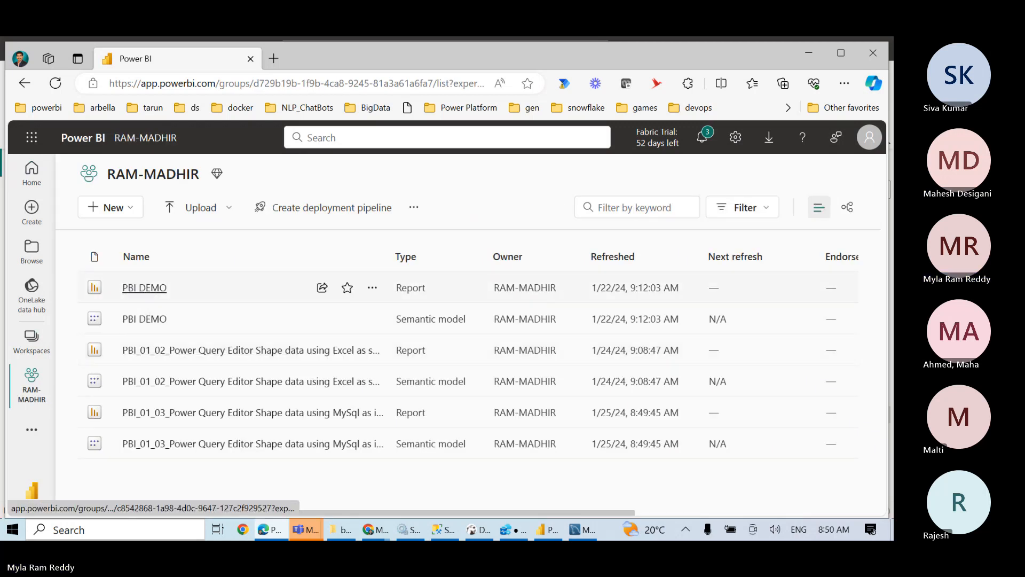
pyautogui.moveTo(108, 263)
pyautogui.mouseDown()
pyautogui.moveTo(238, 312)
pyautogui.moveTo(441, 307)
pyautogui.mouseUp()
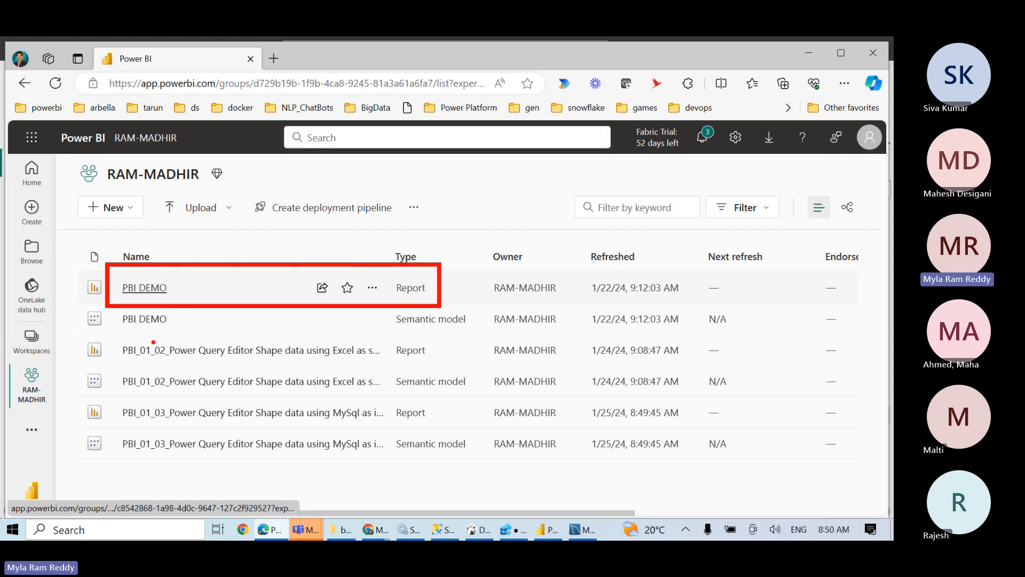
pyautogui.moveTo(134, 339); pyautogui.dragTo(453, 363)
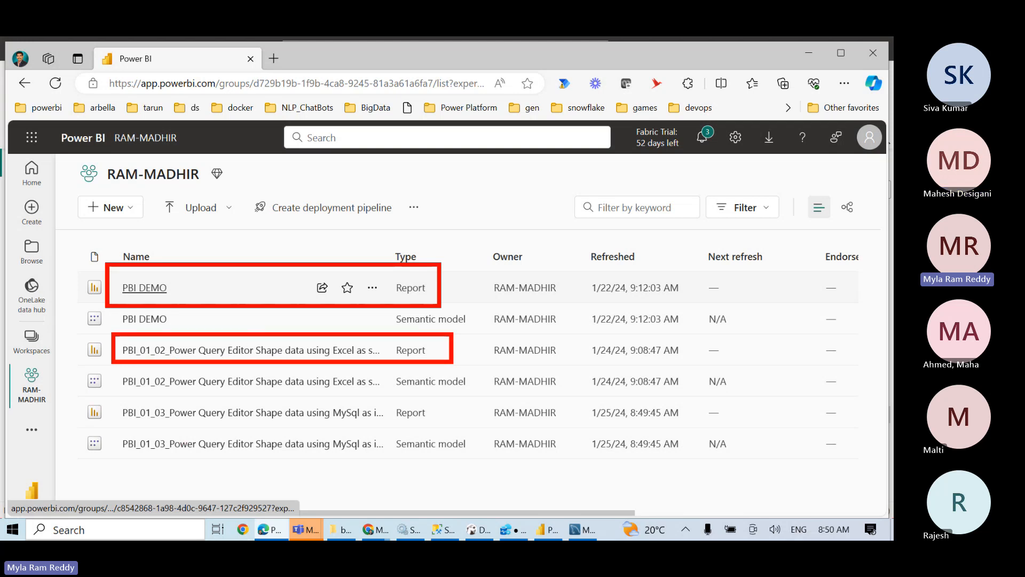
pyautogui.moveTo(113, 397)
pyautogui.mouseDown()
pyautogui.moveTo(286, 426)
pyautogui.moveTo(466, 424)
pyautogui.mouseUp()
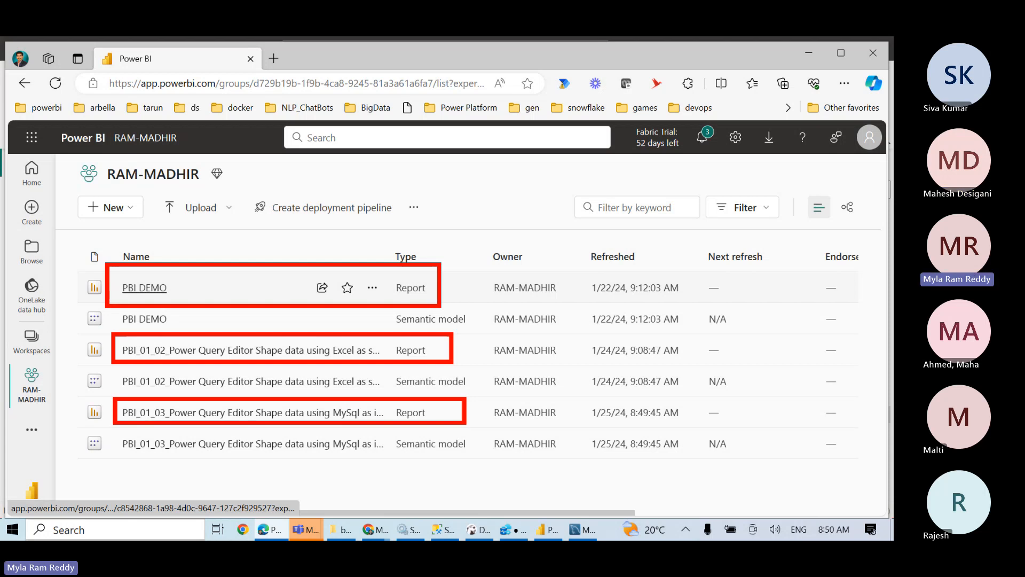
pyautogui.press('Escape')
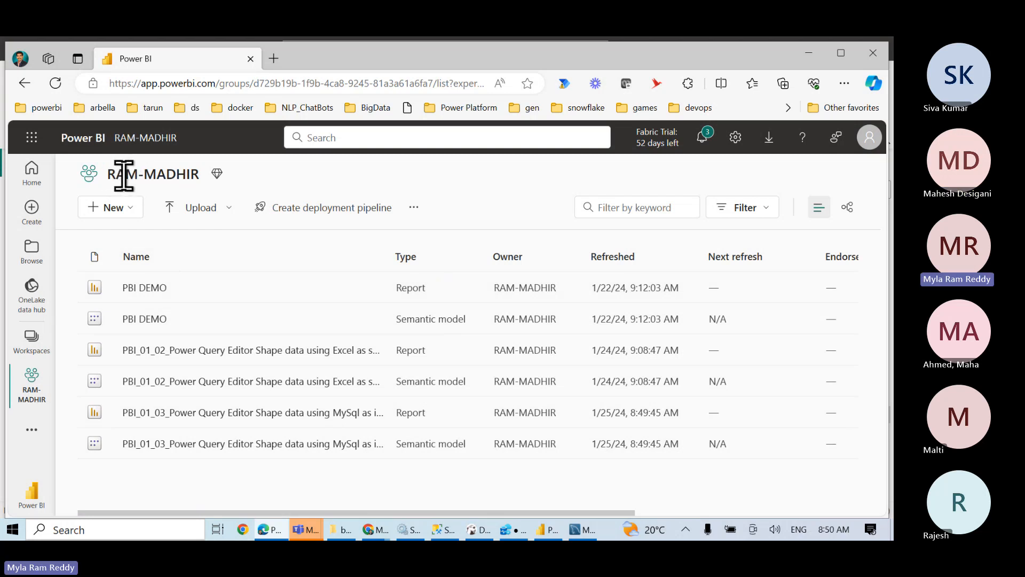
# Step: Open the RAM-MADHIR workspace's settings and replace the workspace name with B2401
pyautogui.click(415, 208)
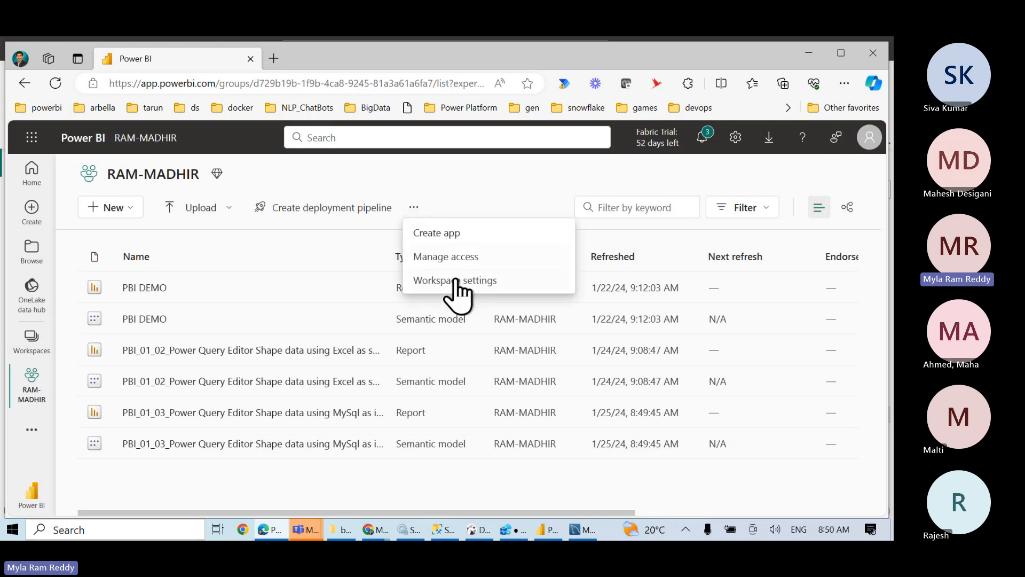
pyautogui.click(453, 281)
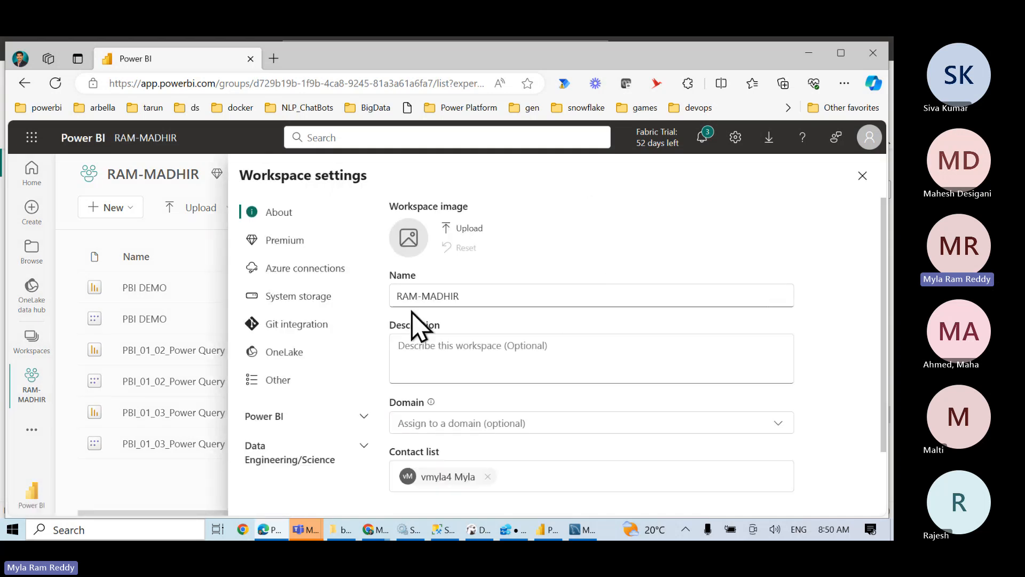
pyautogui.moveTo(457, 291); pyautogui.dragTo(382, 310)
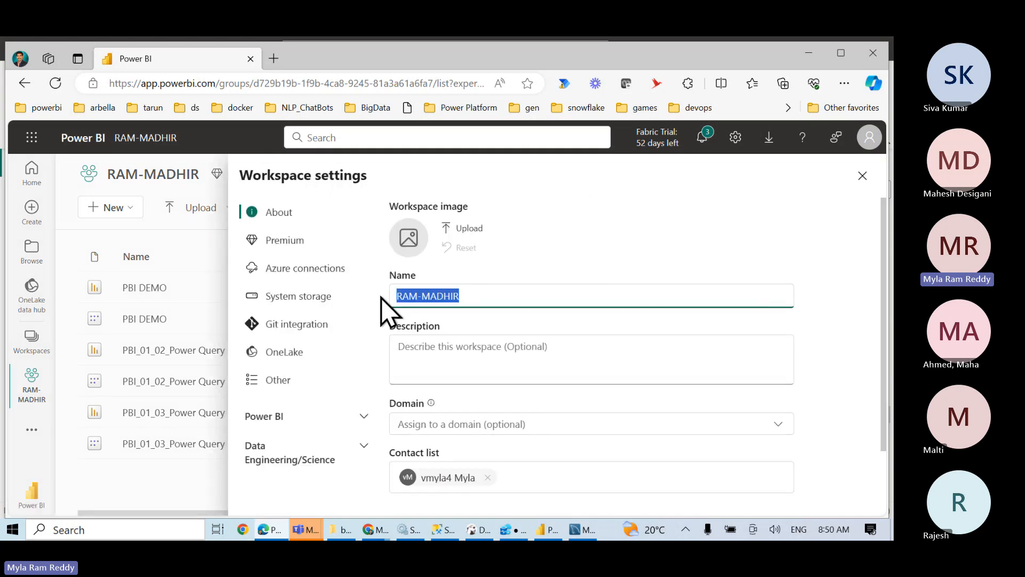
pyautogui.write('B2')
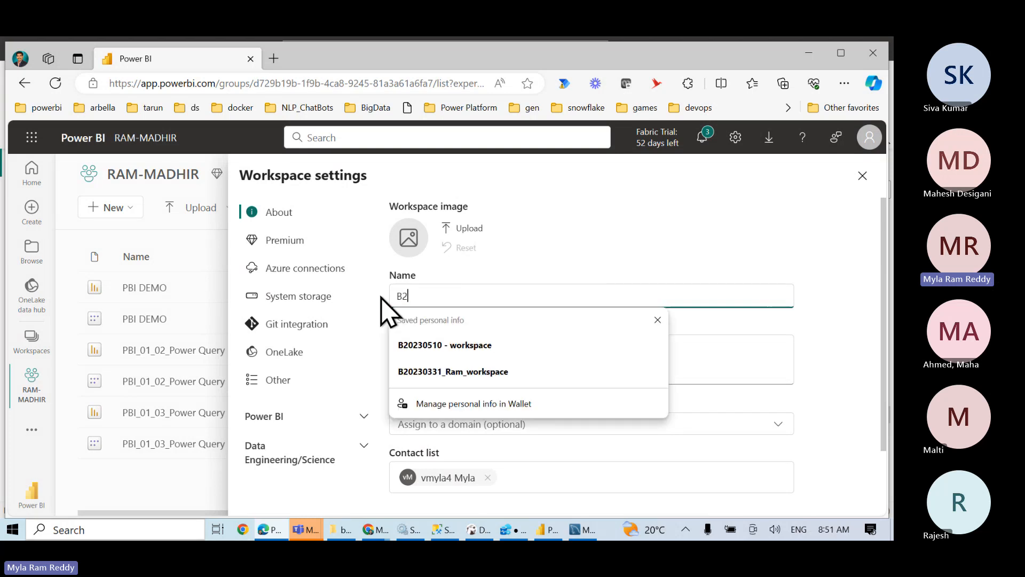
pyautogui.write('401')
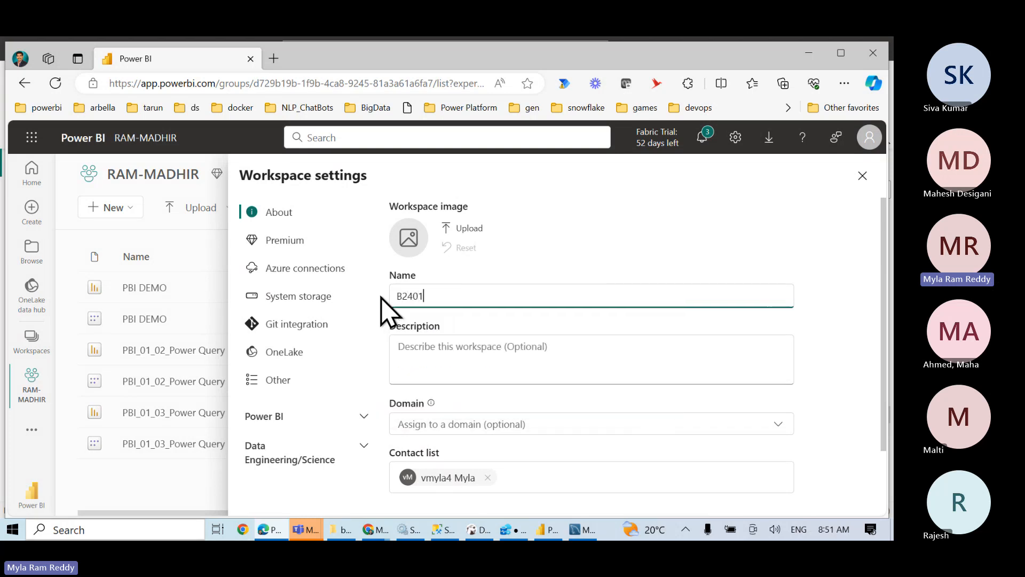
# Step: Look for the save option in the workspace settings and show the browser in full screen
pyautogui.scroll(-1, 519, 380)
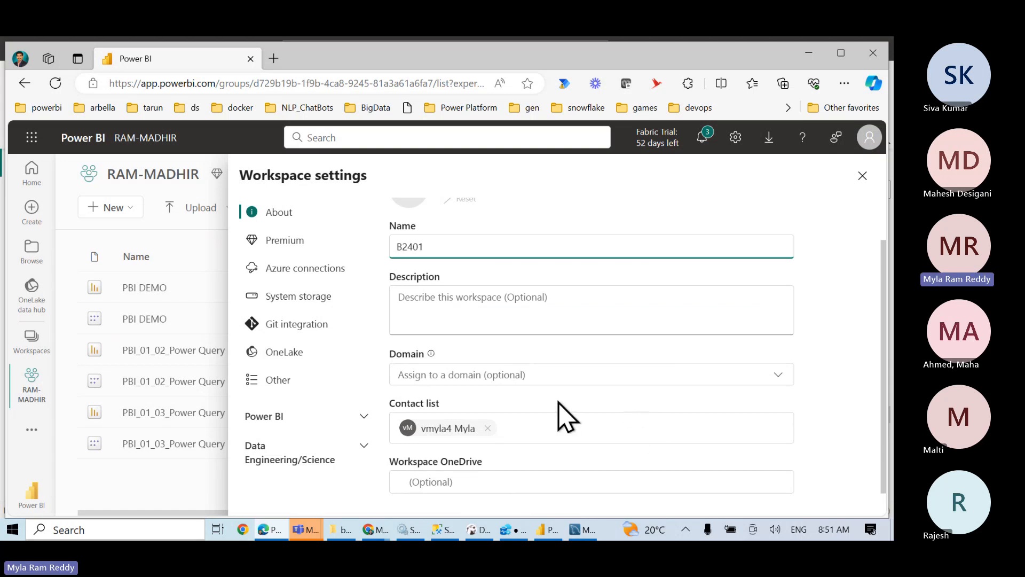
pyautogui.scroll(1, 560, 412)
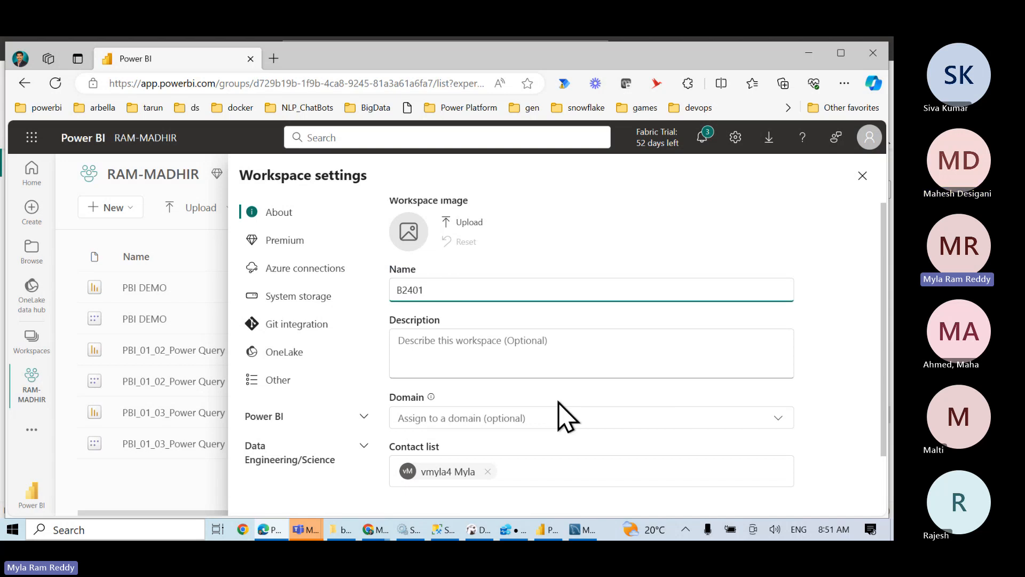
pyautogui.press('F11')
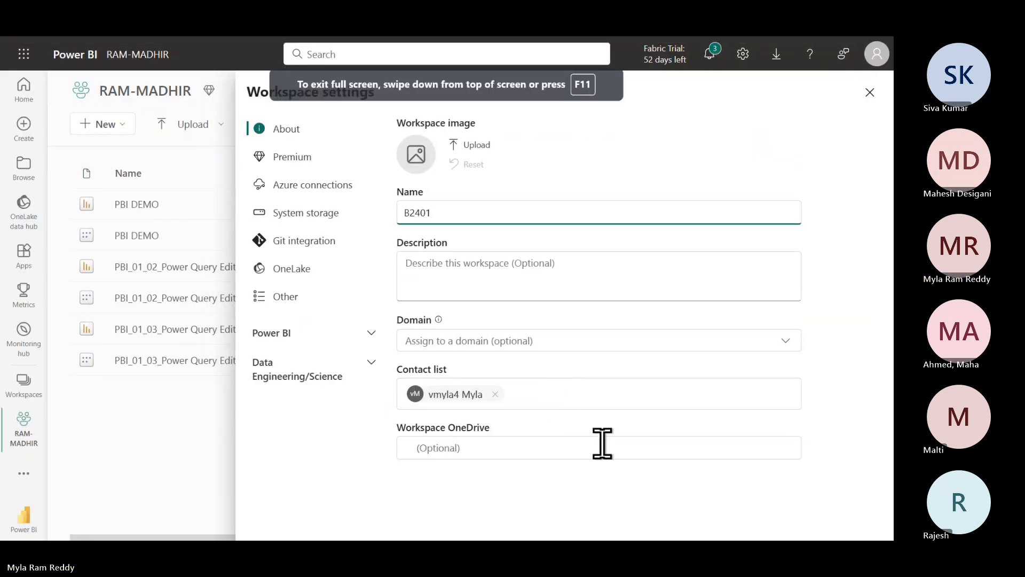
# Step: Try to reach the off-screen save option of the workspace settings, and close the app launcher
pyautogui.press('Tab')
pyautogui.press('Tab')
pyautogui.press('Tab')
pyautogui.press('Tab')
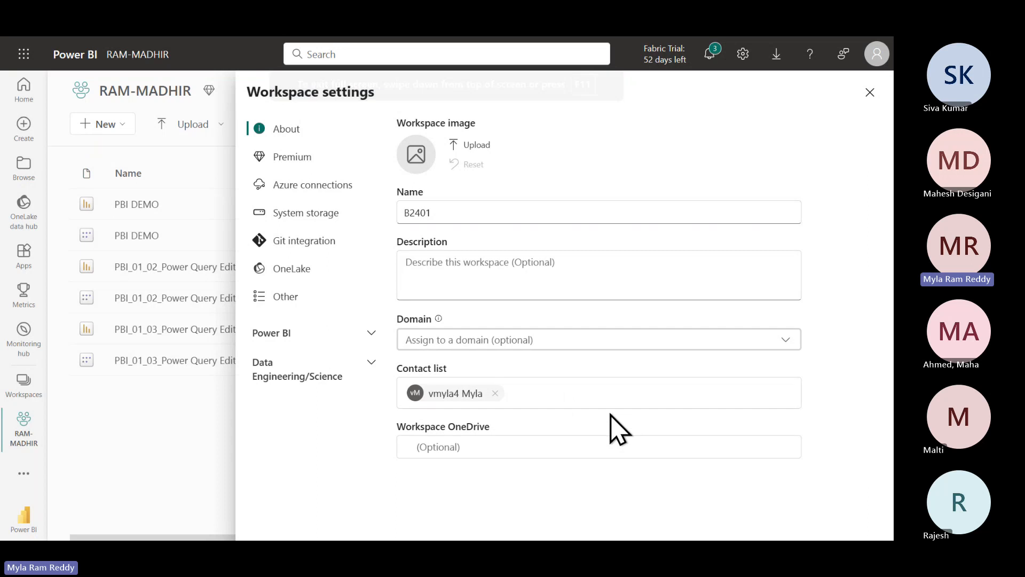
pyautogui.press('Tab')
pyautogui.press('Tab')
pyautogui.press('Tab')
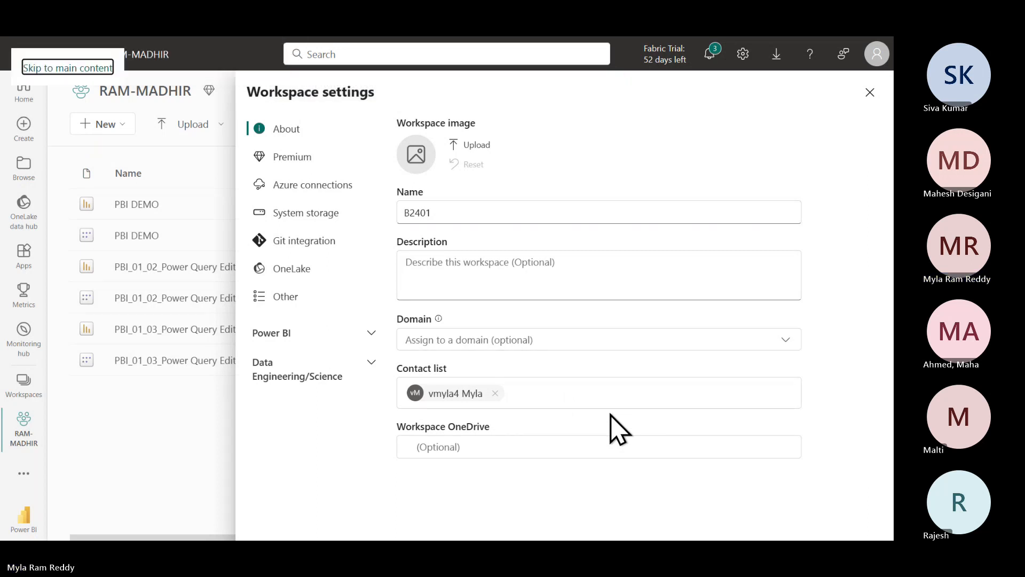
pyautogui.press('Tab')
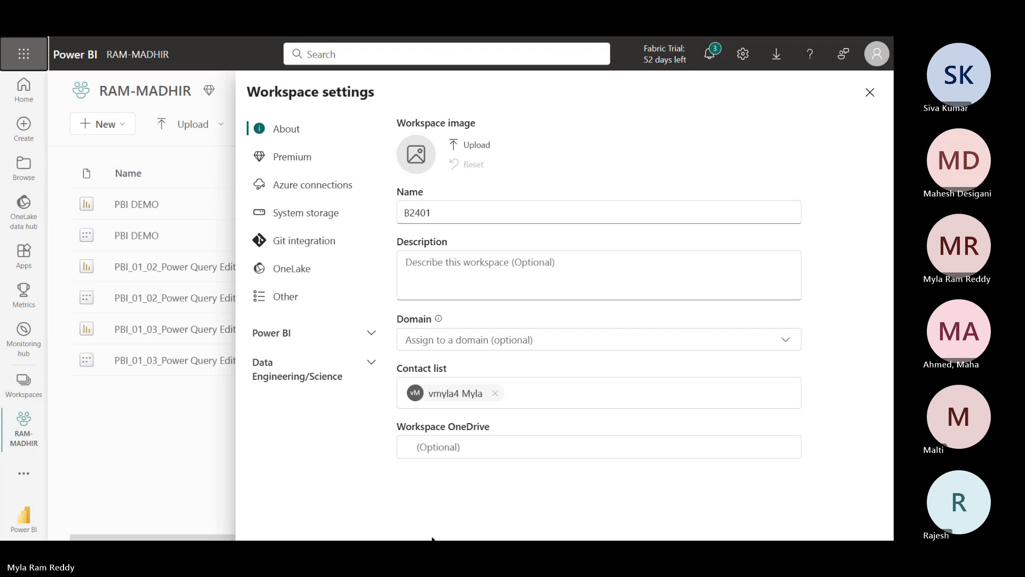
pyautogui.press('Return')
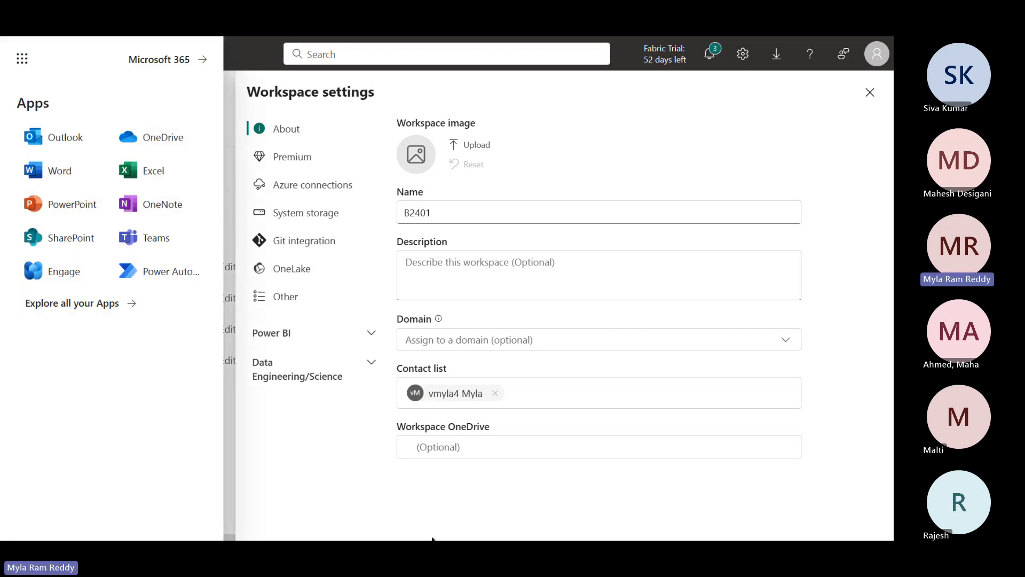
pyautogui.press('Escape')
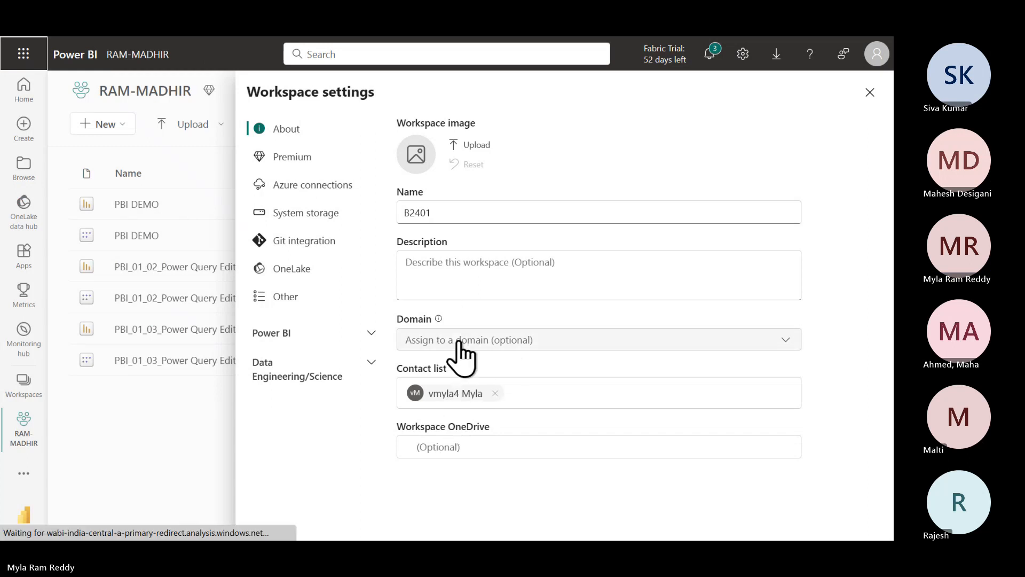
# Step: Try to save the workspace settings, and cancel the Save As dialog for the web page
pyautogui.click(447, 281)
pyautogui.press('Tab')
pyautogui.press('Tab')
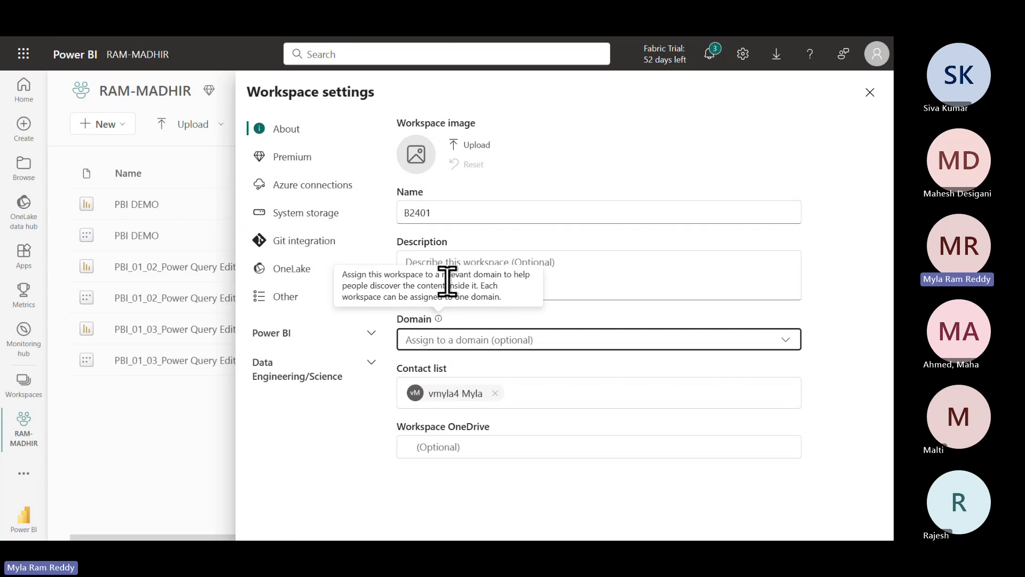
pyautogui.press('Tab')
pyautogui.press('Tab')
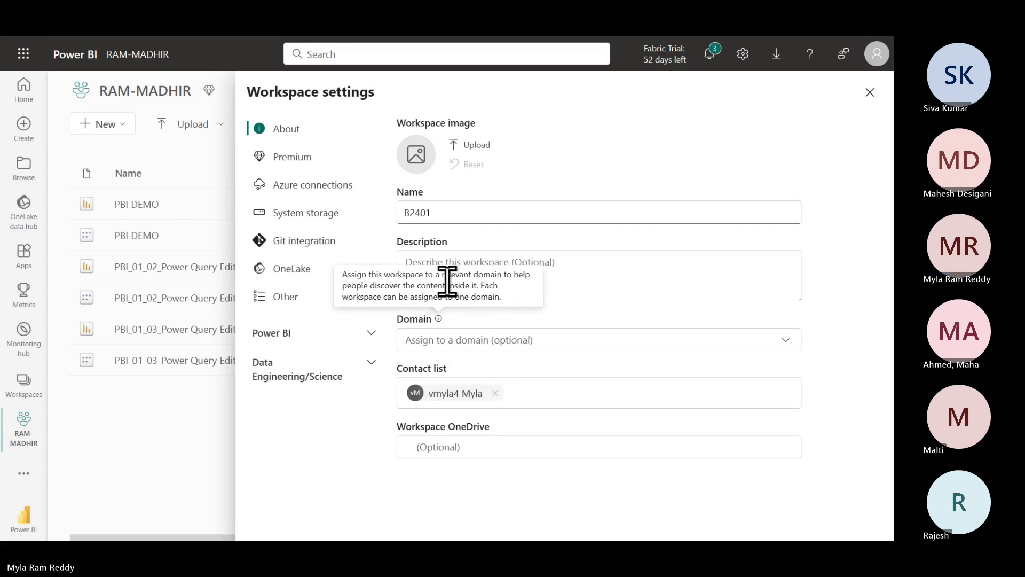
pyautogui.moveTo(432, 39)
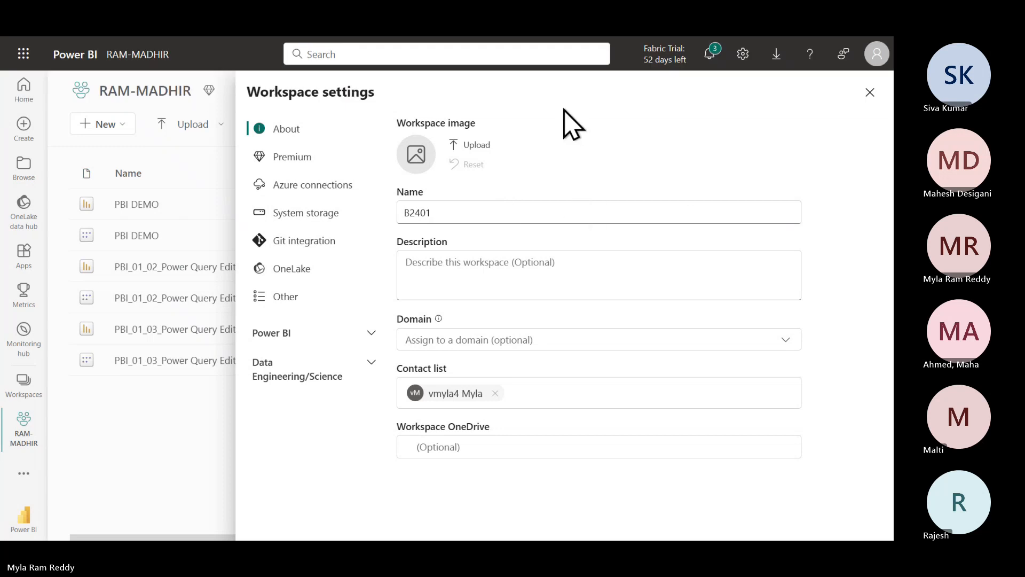
pyautogui.moveTo(532, 103); pyautogui.dragTo(531, 185)
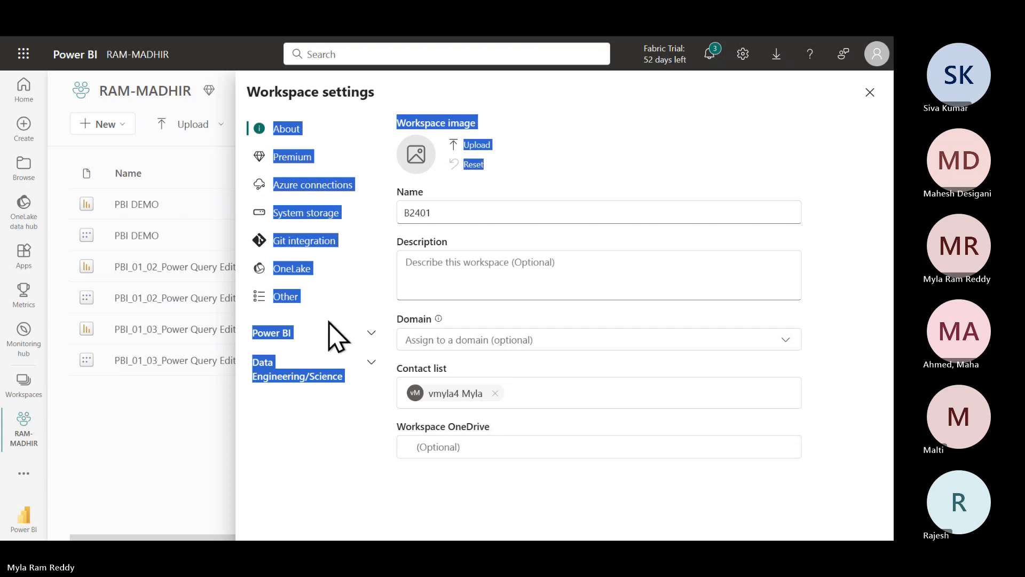
pyautogui.hotkey('ctrl', 's')
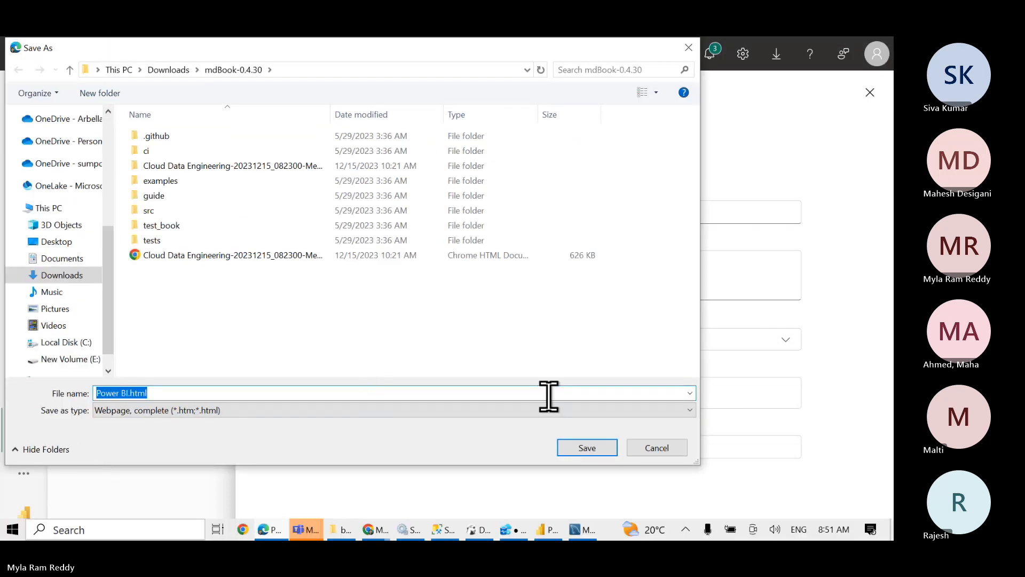
pyautogui.click(642, 447)
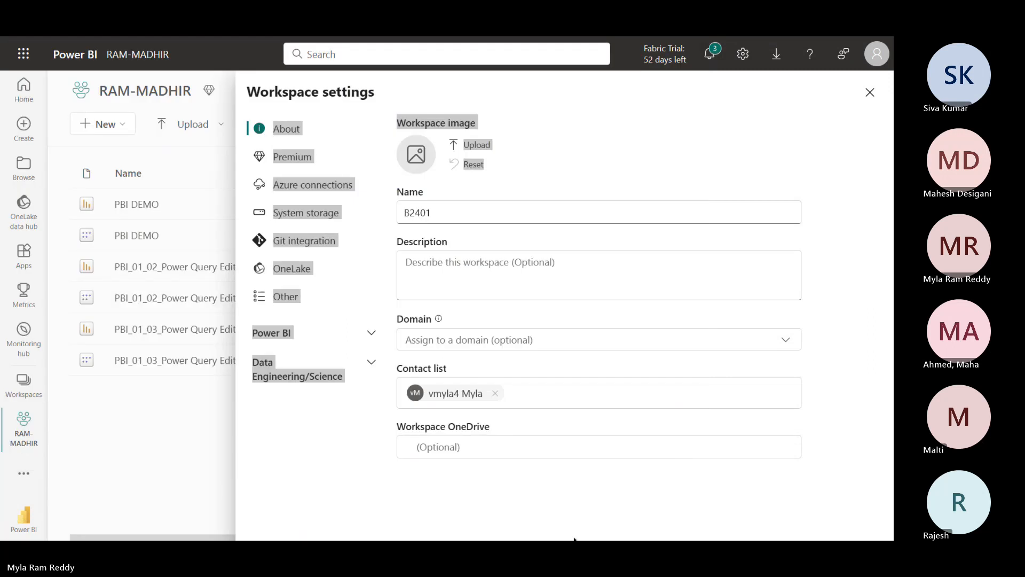
# Step: Switch to the Windows desktop and open the Display settings
pyautogui.press('super+d')
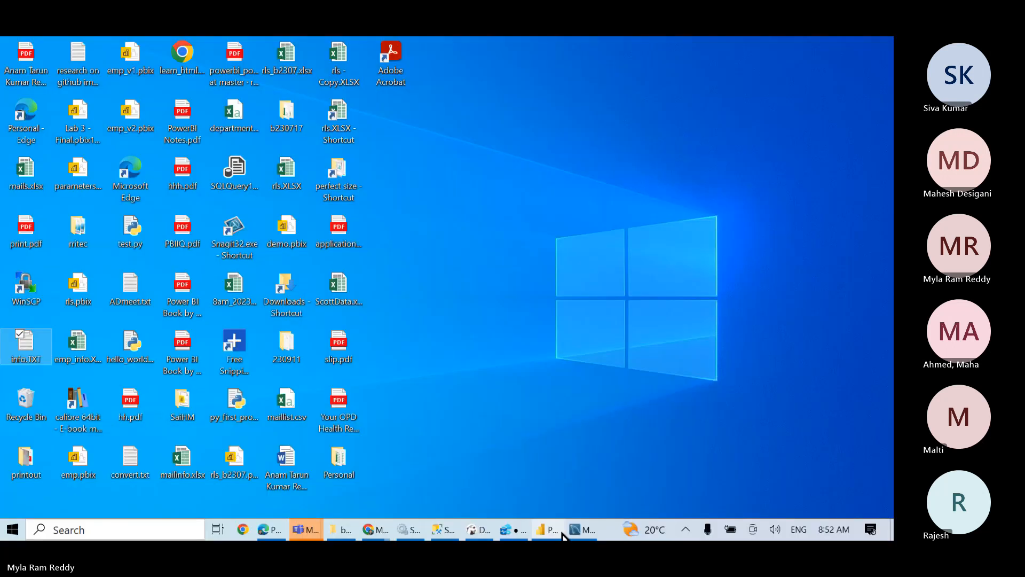
pyautogui.rightClick(459, 218)
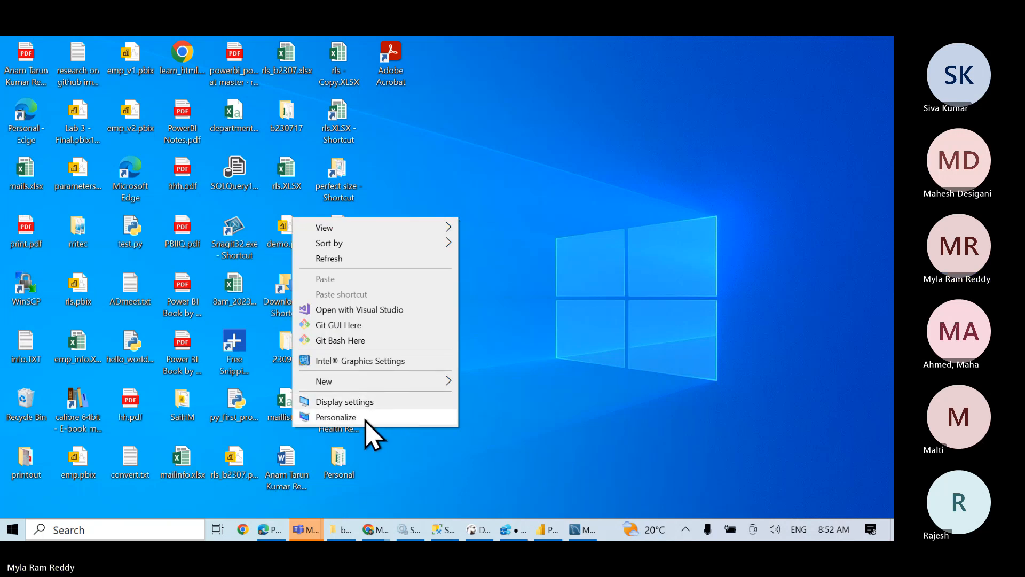
pyautogui.click(369, 407)
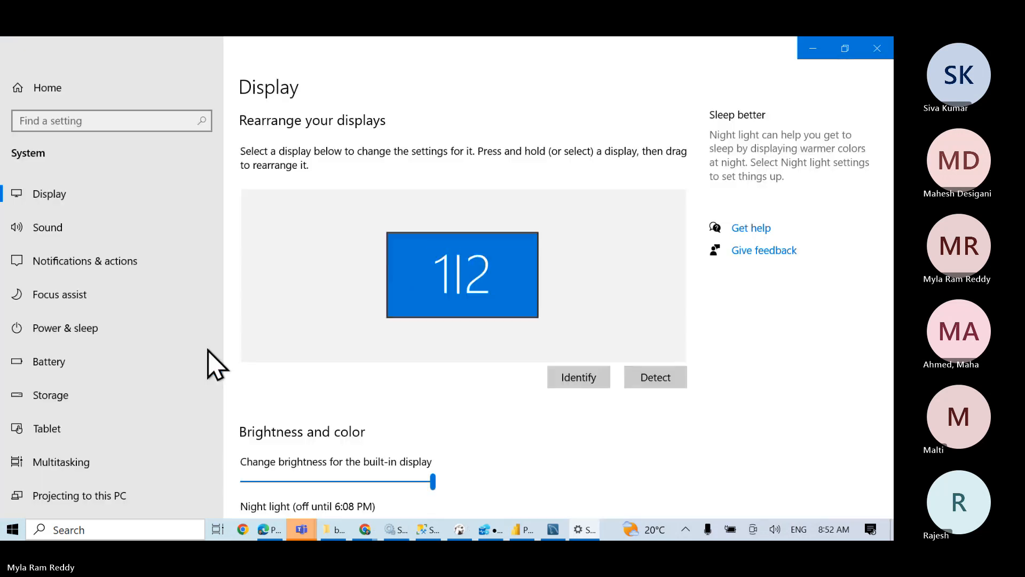
# Step: Set the display resolution to 1680 × 1050 and keep the changed display settings
pyautogui.scroll(-7, 391, 400)
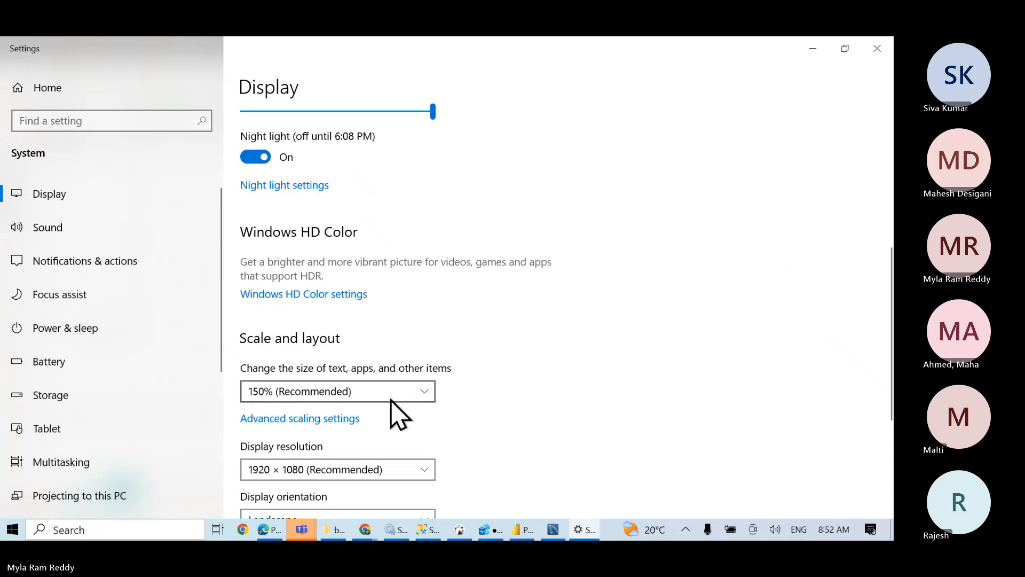
pyautogui.scroll(-3, 391, 399)
pyautogui.click(349, 407)
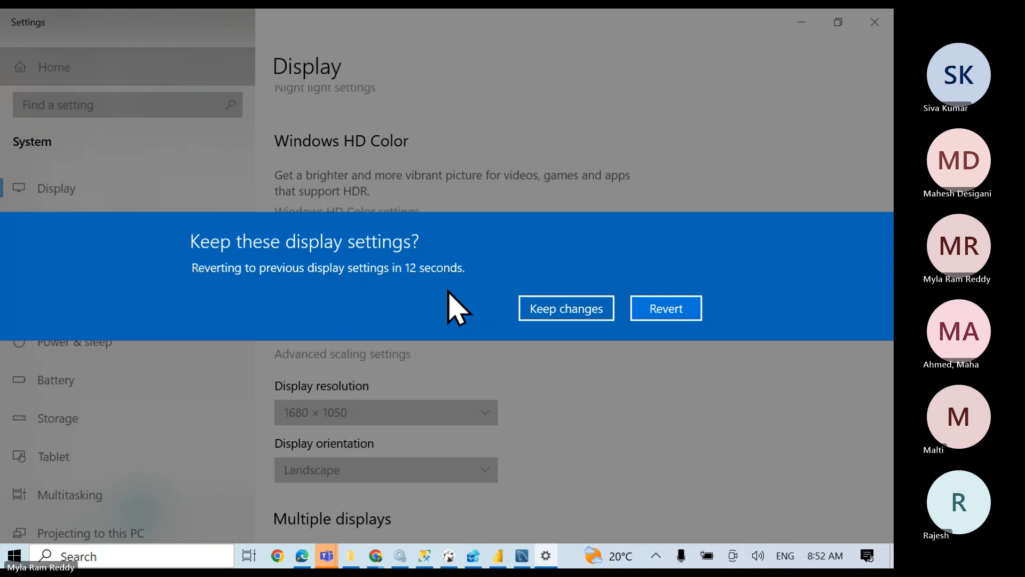
pyautogui.click(569, 308)
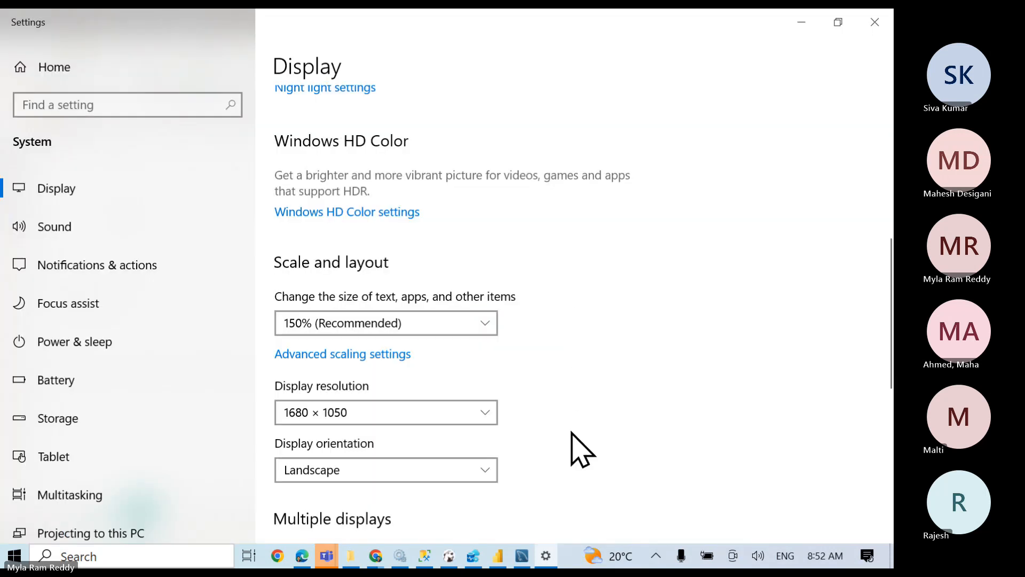
# Step: Switch back to Power BI in Edge, close and reopen the Workspace settings, and check them for a save option
pyautogui.hotkey('alt', 'Tab')
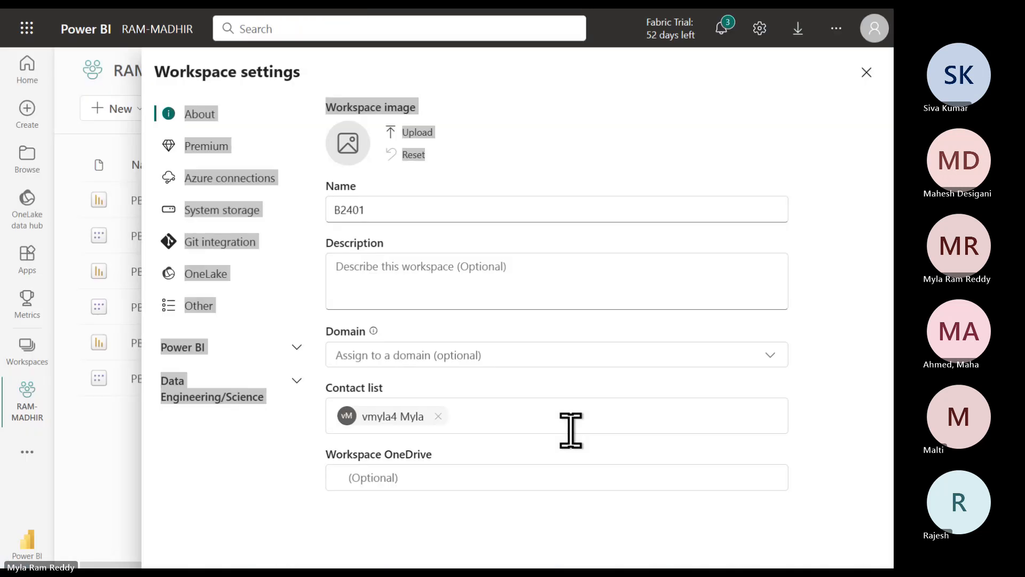
pyautogui.click(866, 73)
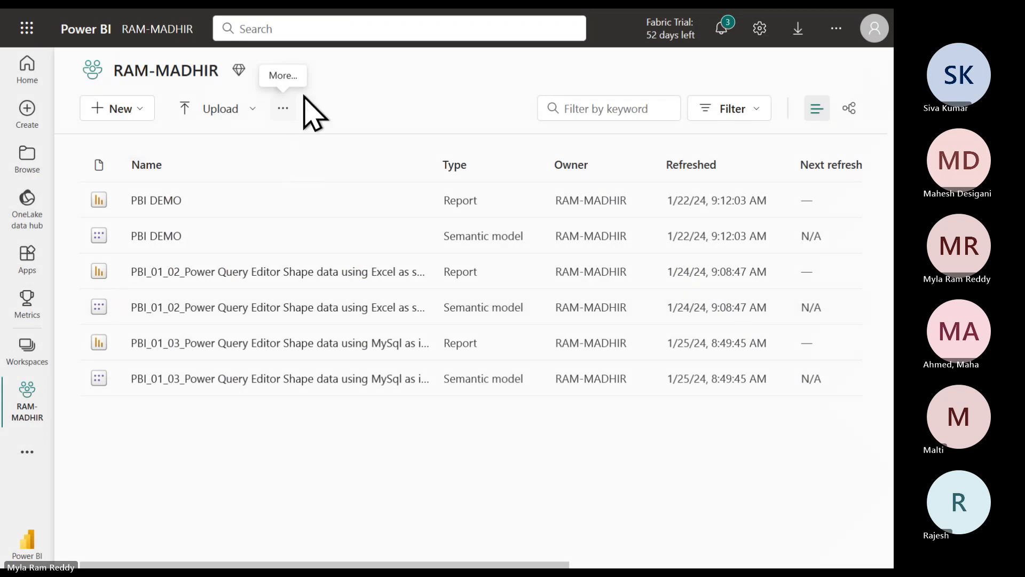
pyautogui.click(282, 110)
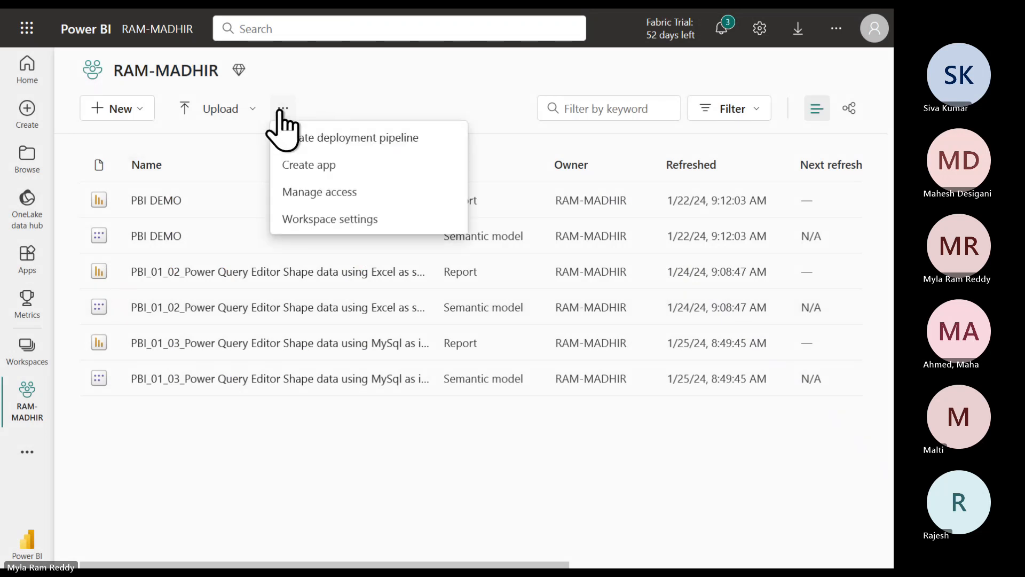
pyautogui.click(319, 221)
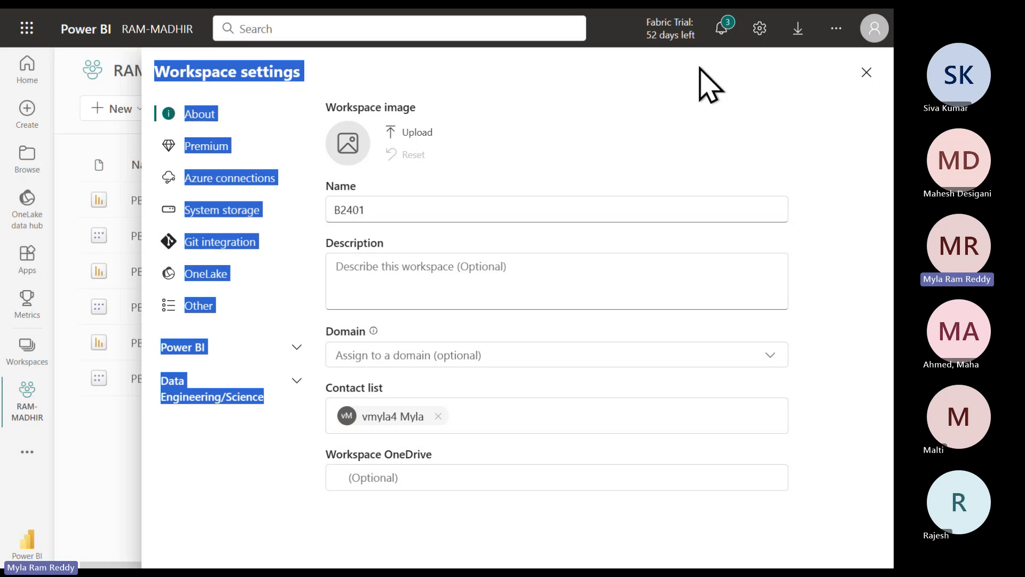
# Step: Switch to the Windows Display settings and set the resolution back to 1920 × 1080 (Recommended), keeping the change
pyautogui.hotkey('alt', 'Tab')
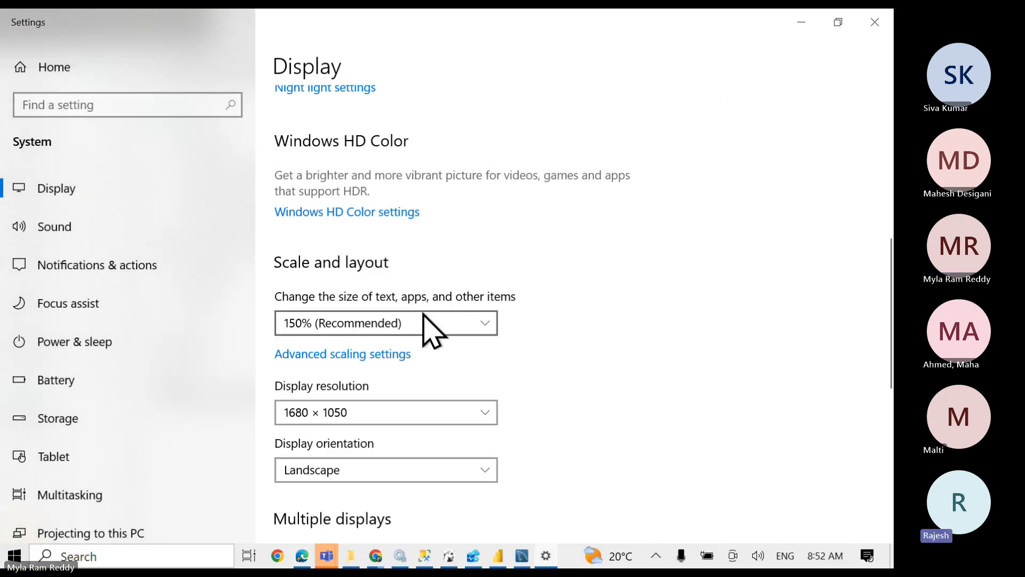
pyautogui.click(352, 414)
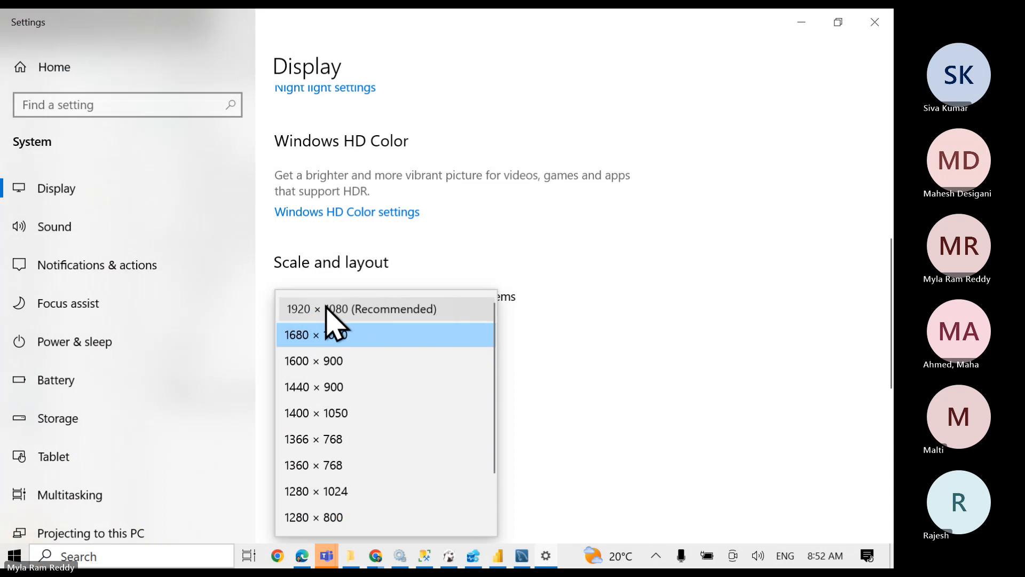
pyautogui.click(326, 309)
pyautogui.click(533, 312)
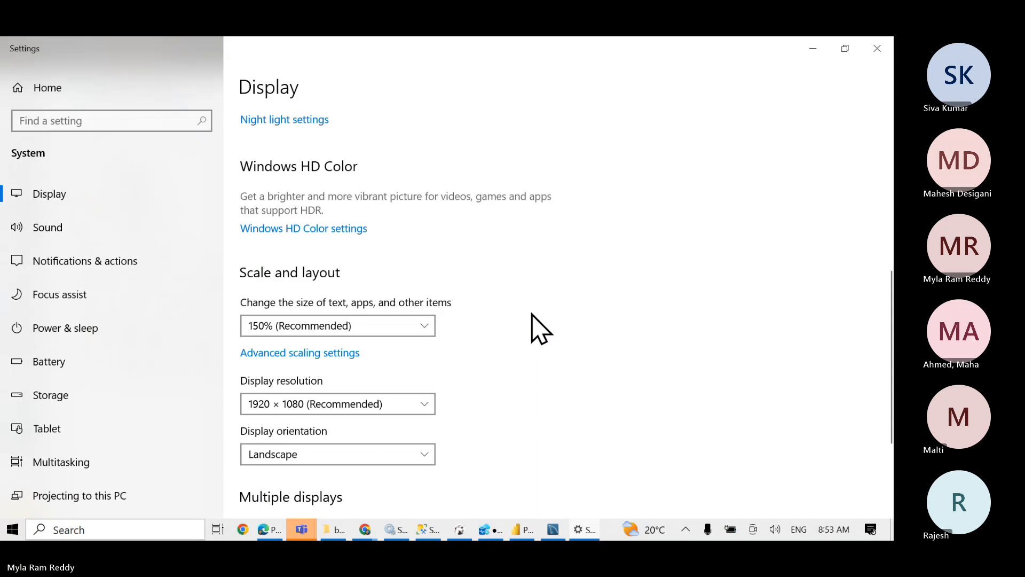
# Step: Set the scaling of text, apps and other items to 100% in the Display settings
pyautogui.click(331, 412)
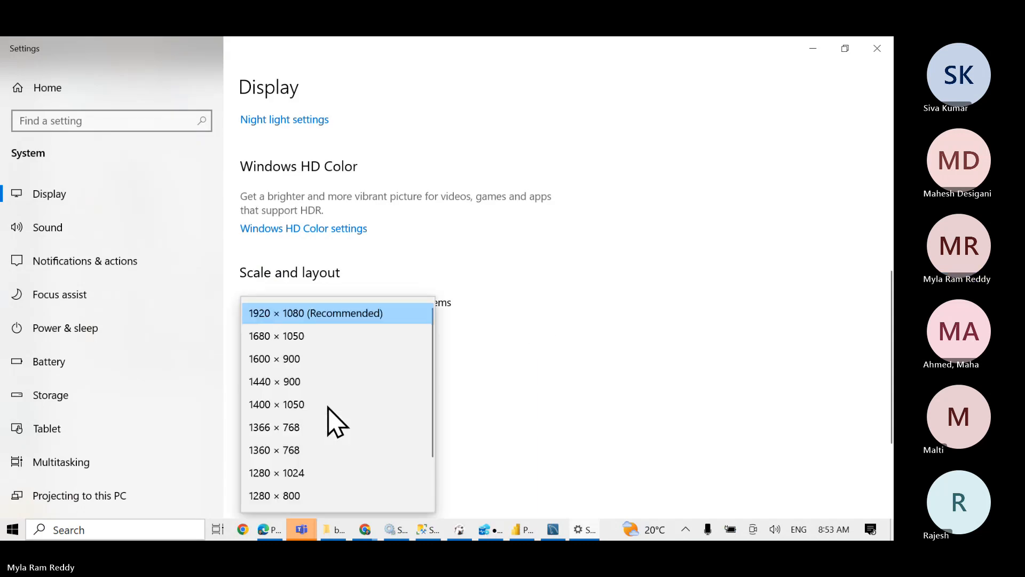
pyautogui.click(536, 342)
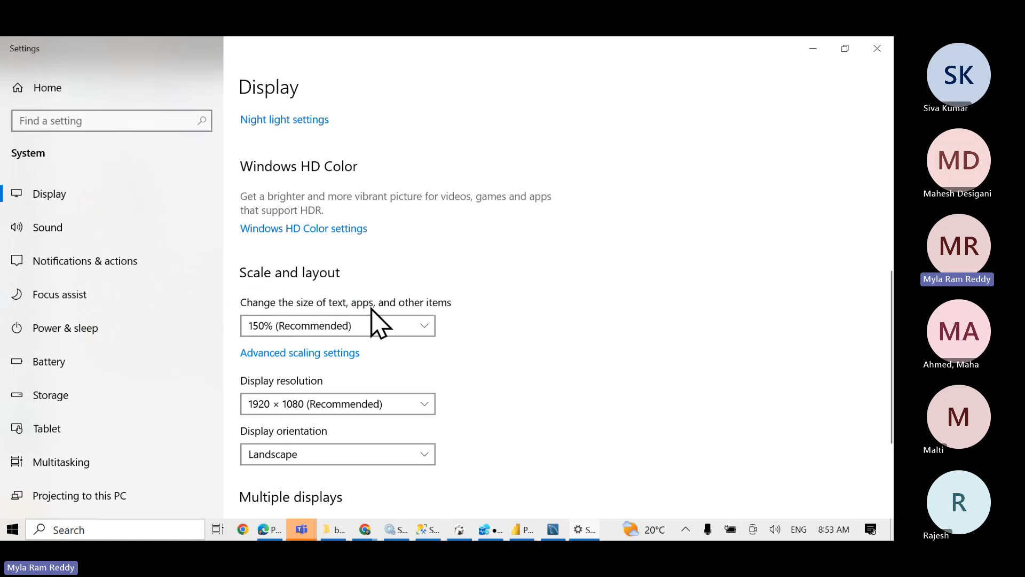
pyautogui.click(310, 327)
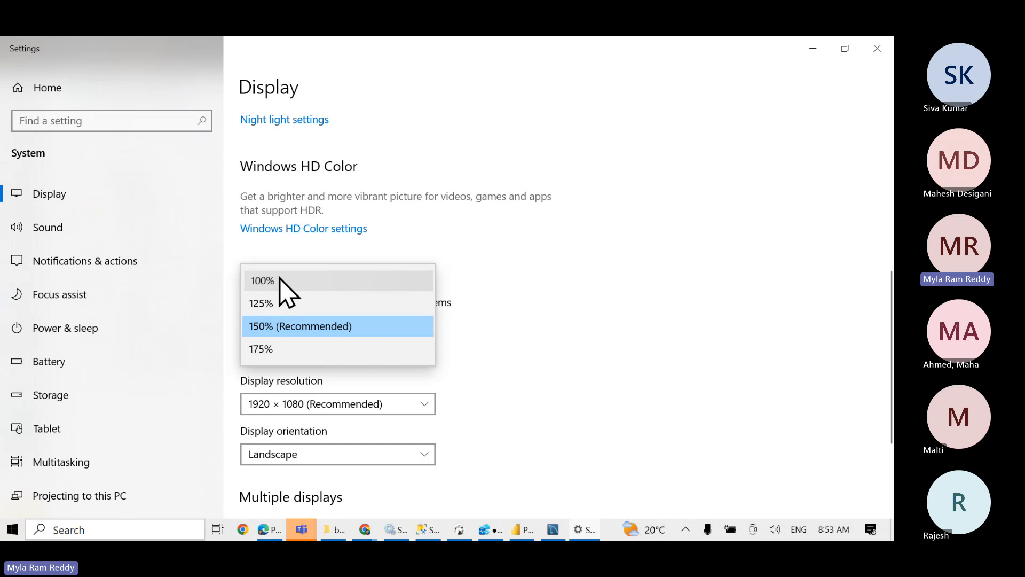
pyautogui.click(280, 279)
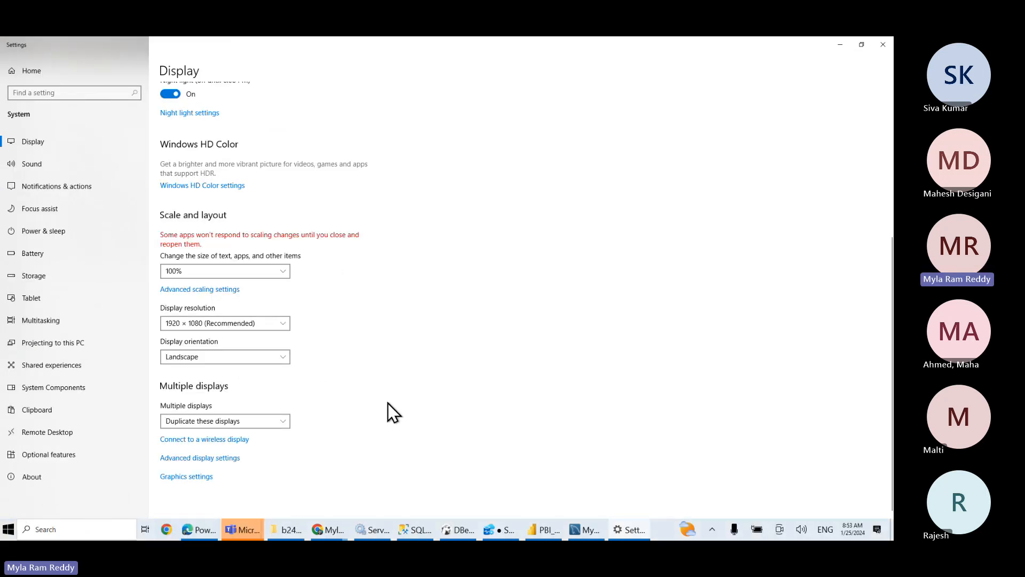
# Step: Switch to Power BI in Edge and check the Workspace settings for a save option beyond the visible fields
pyautogui.hotkey('alt', 'Tab')
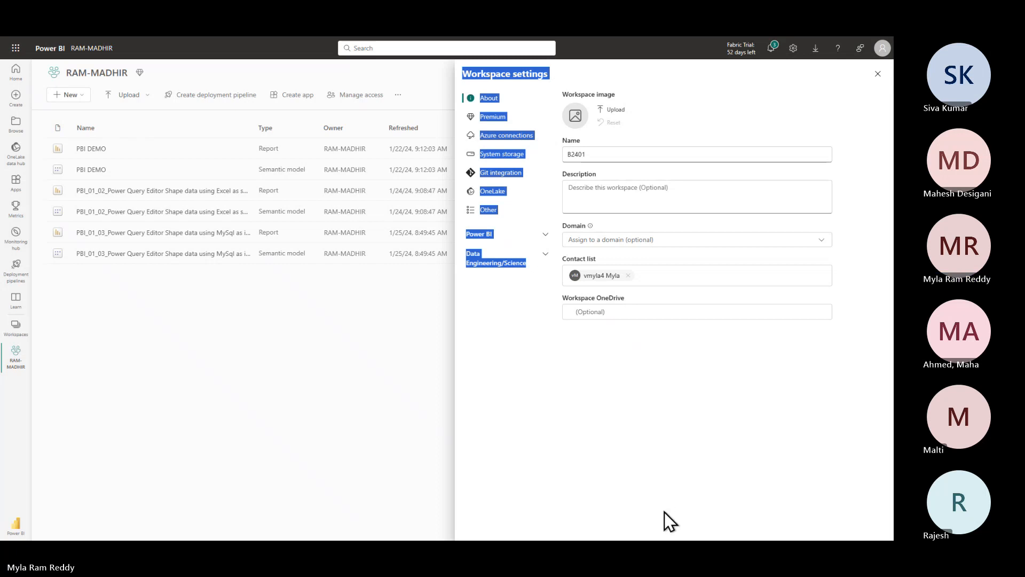
pyautogui.click(670, 532)
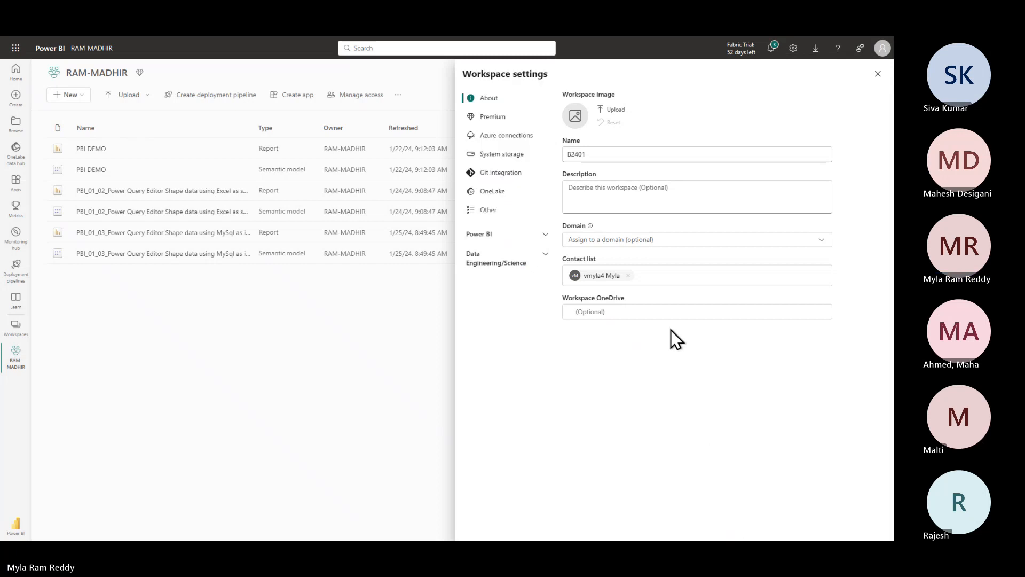
pyautogui.click(609, 211)
pyautogui.press('Tab')
pyautogui.press('Tab')
pyautogui.press('Tab')
pyautogui.press('Tab')
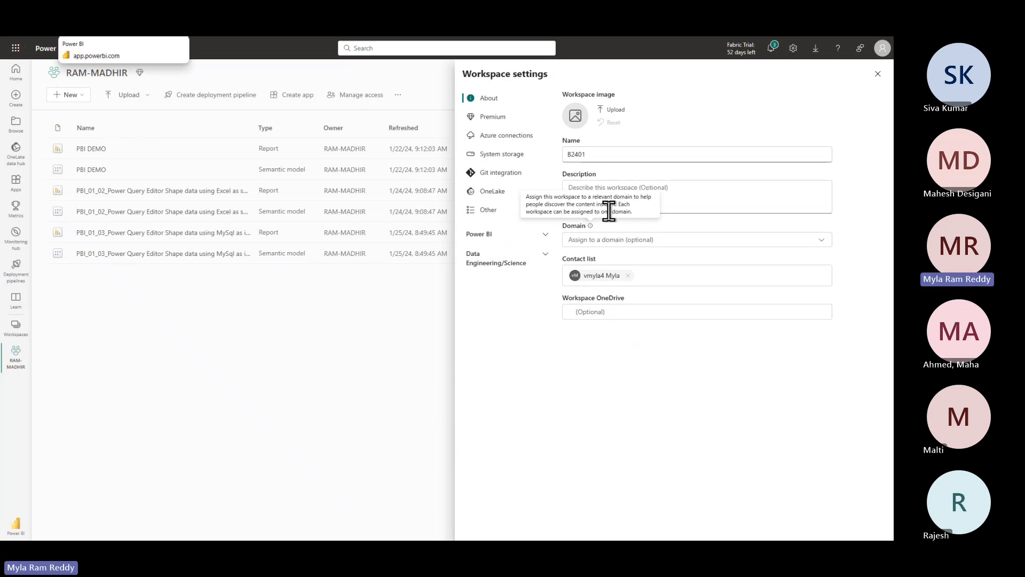
pyautogui.hotkey('alt', 'Tab')
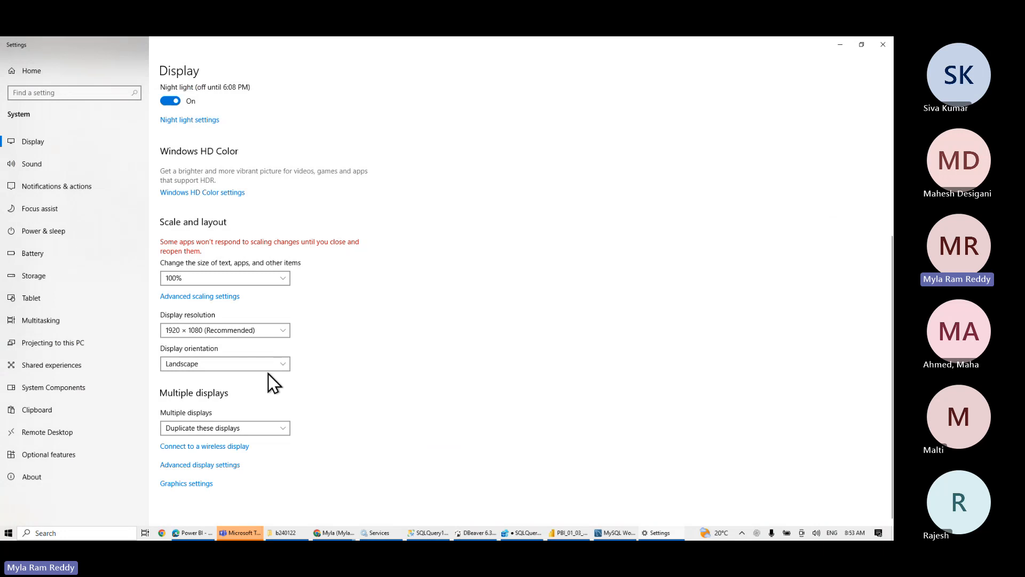
pyautogui.hotkey('alt', 'Tab')
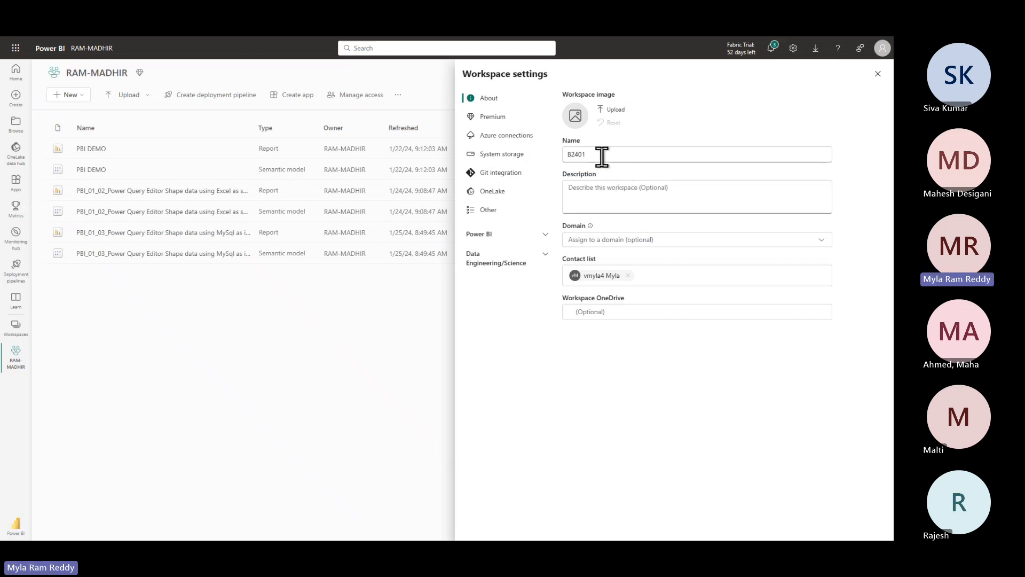
# Step: Switch to the Windows Display settings, keep the 1920 × 1080 (Recommended) resolution, and restore the scaling to 150% (Recommended)
pyautogui.hotkey('alt', 'Tab')
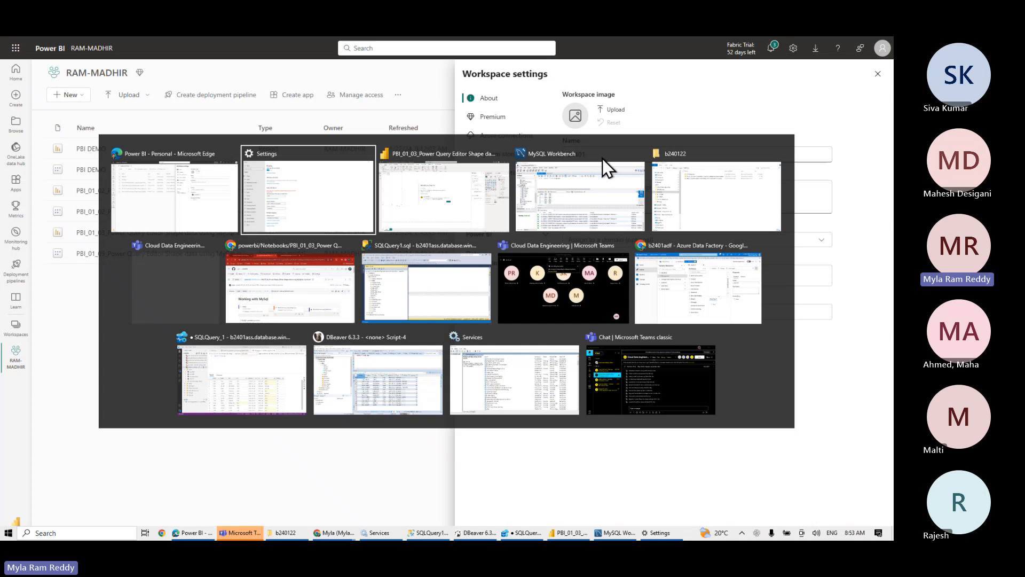
pyautogui.hotkey('alt', 'Tab')
pyautogui.hotkey('alt', 'shift', 'Tab')
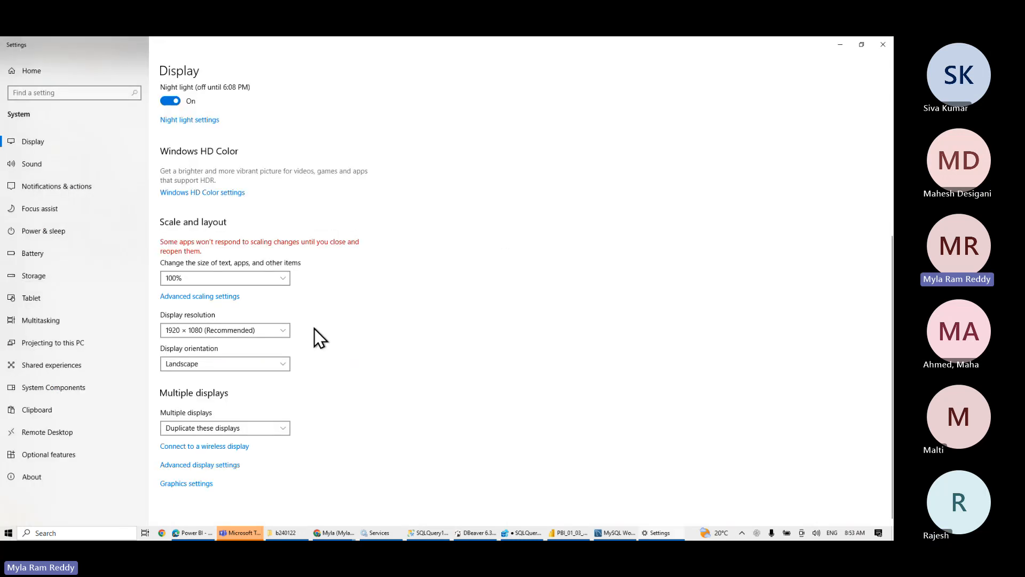
pyautogui.click(264, 335)
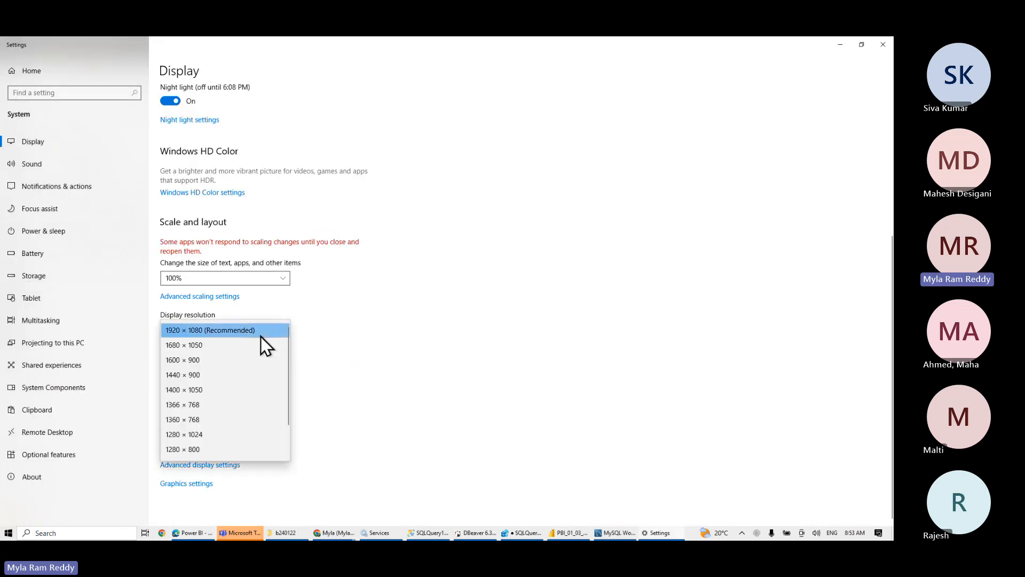
pyautogui.click(204, 329)
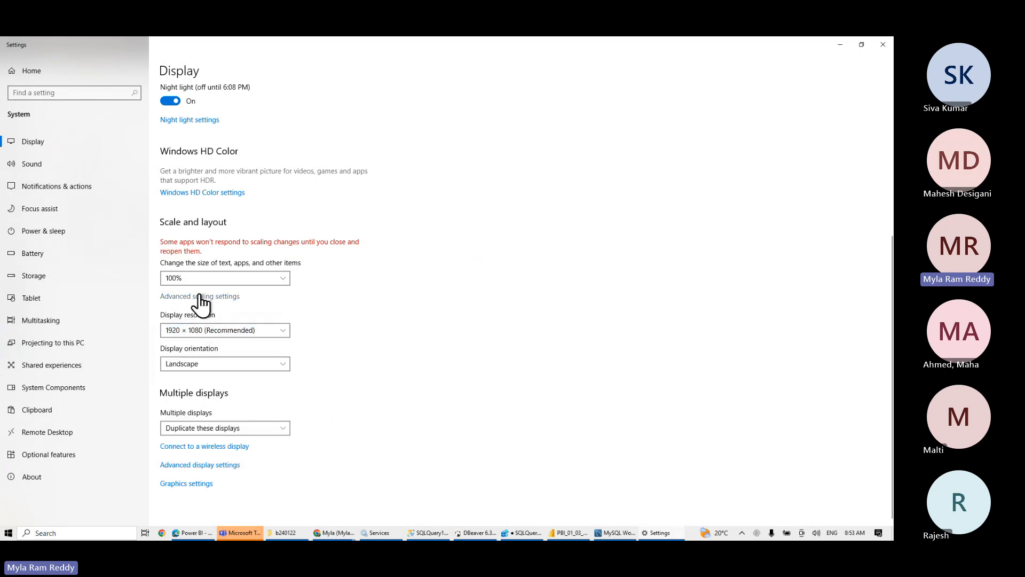
pyautogui.click(188, 281)
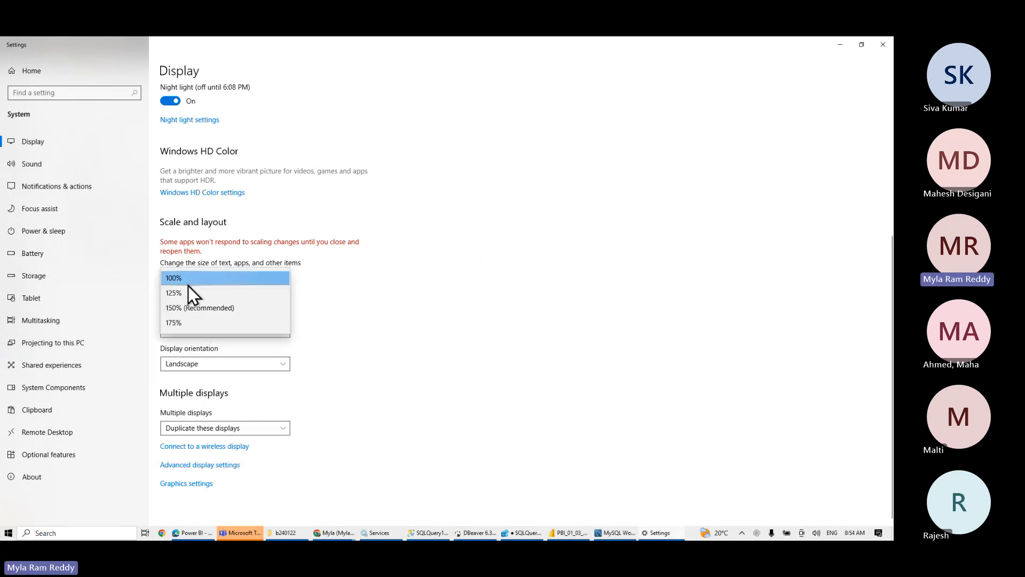
pyautogui.click(181, 312)
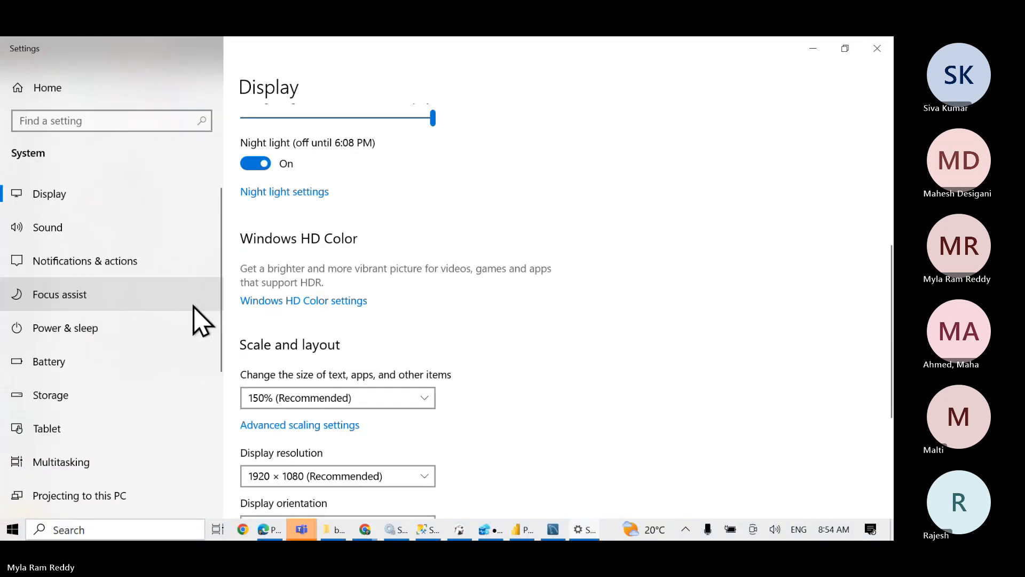
# Step: Switch to Power BI in Edge and close the Workspace settings, and dismiss the publishing message in Power BI Desktop
pyautogui.hotkey('alt', 'Tab')
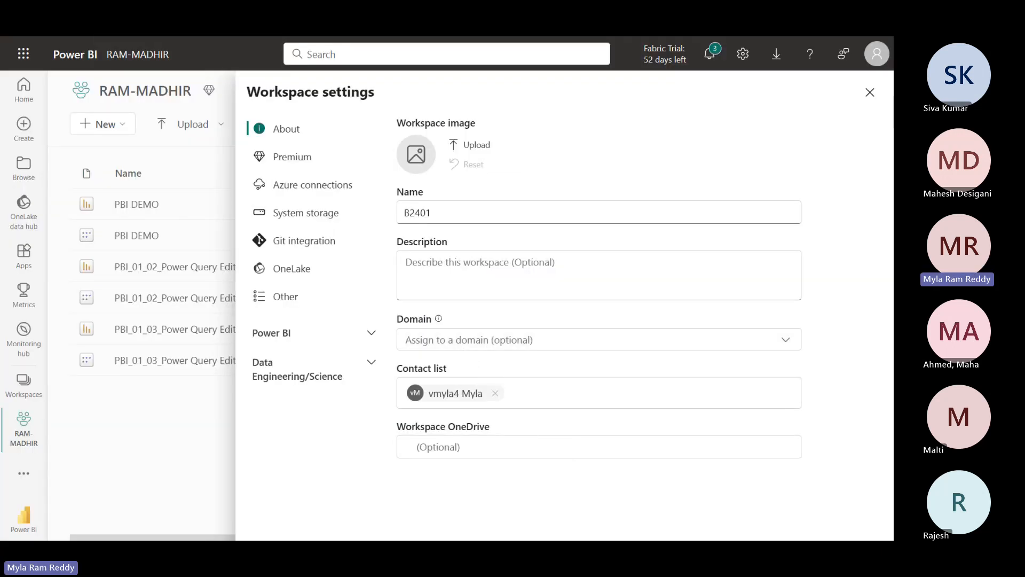
pyautogui.click(870, 93)
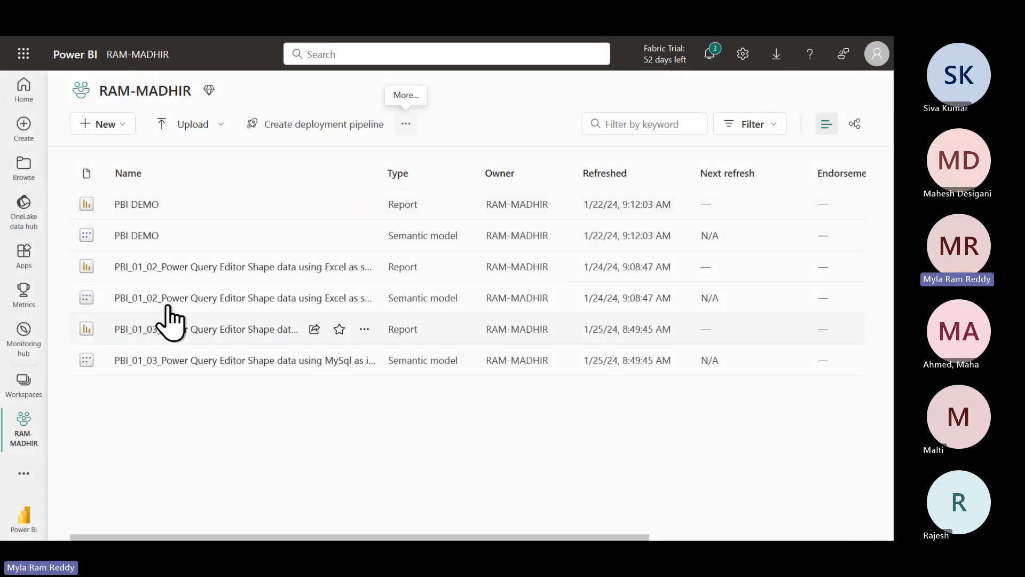
pyautogui.hotkey('alt', 'Tab')
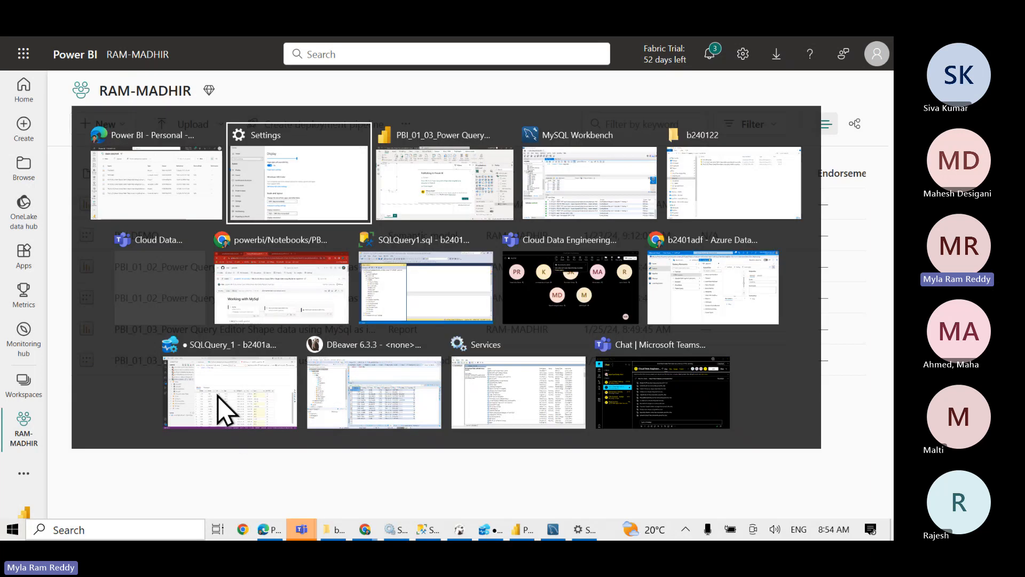
pyautogui.hotkey('alt', 'Tab')
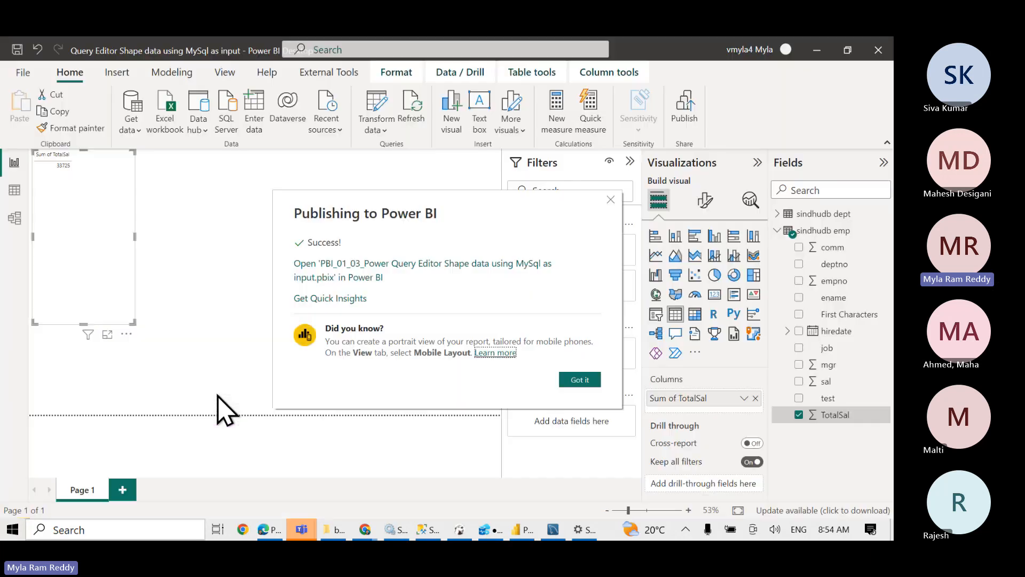
pyautogui.click(593, 381)
# Step: Switch to the powerbi GitHub repository in Chrome, open its Notebooks folder, and find the PBI_01_04 Power Query Editor SQL Server lesson
pyautogui.hotkey('alt', 'Tab')
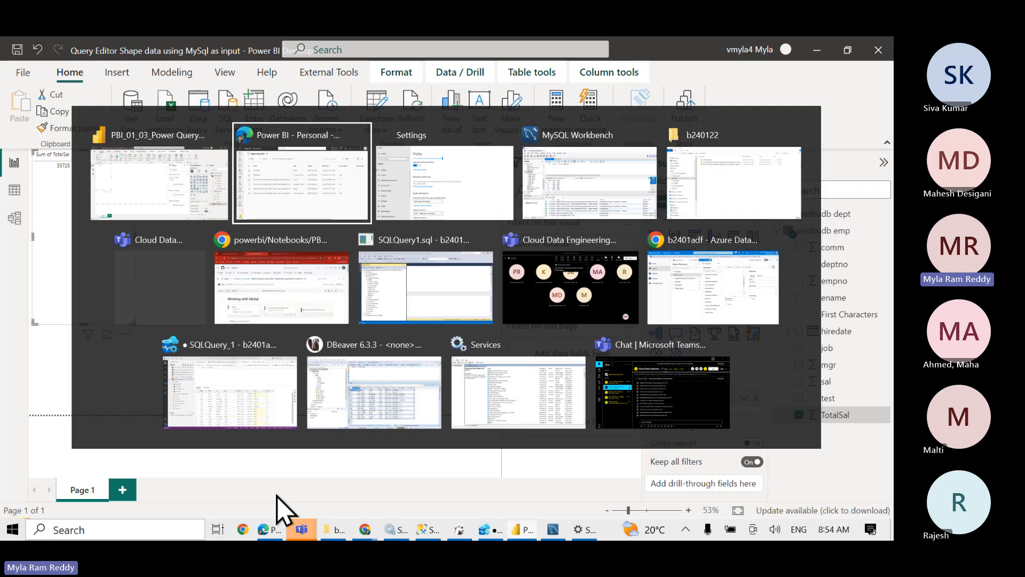
pyautogui.press('Tab')
pyautogui.press('Tab')
pyautogui.press('Tab')
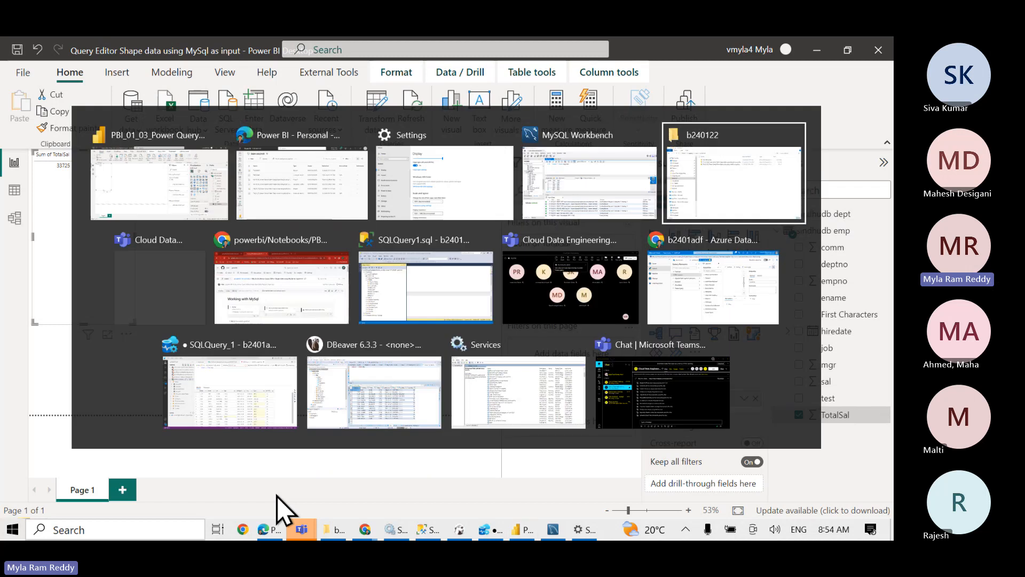
pyautogui.press('Tab')
pyautogui.press('Tab')
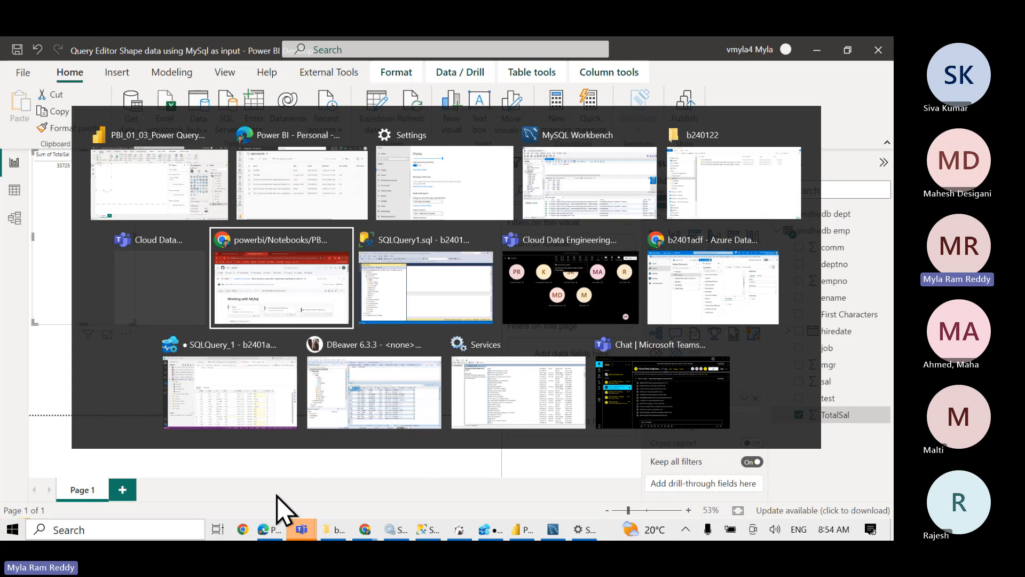
pyautogui.hotkey('alt', 'Tab')
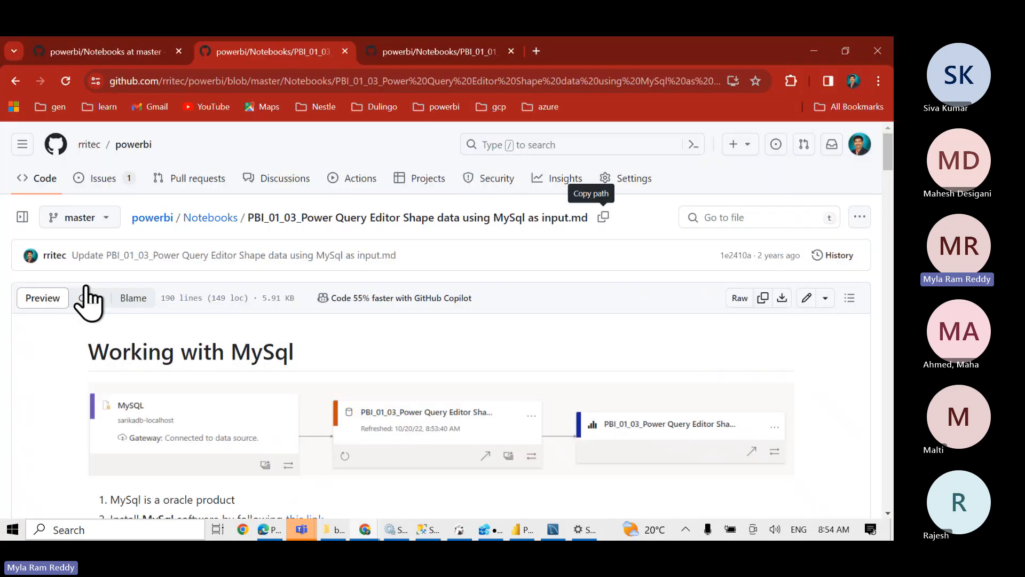
pyautogui.click(208, 217)
pyautogui.scroll(-1, 201, 384)
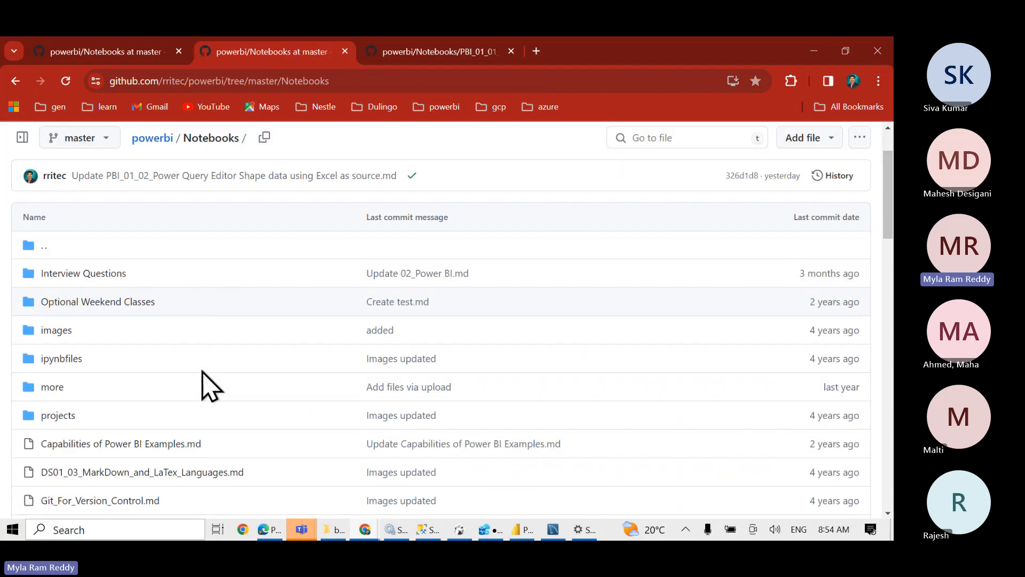
pyautogui.scroll(-2, 201, 384)
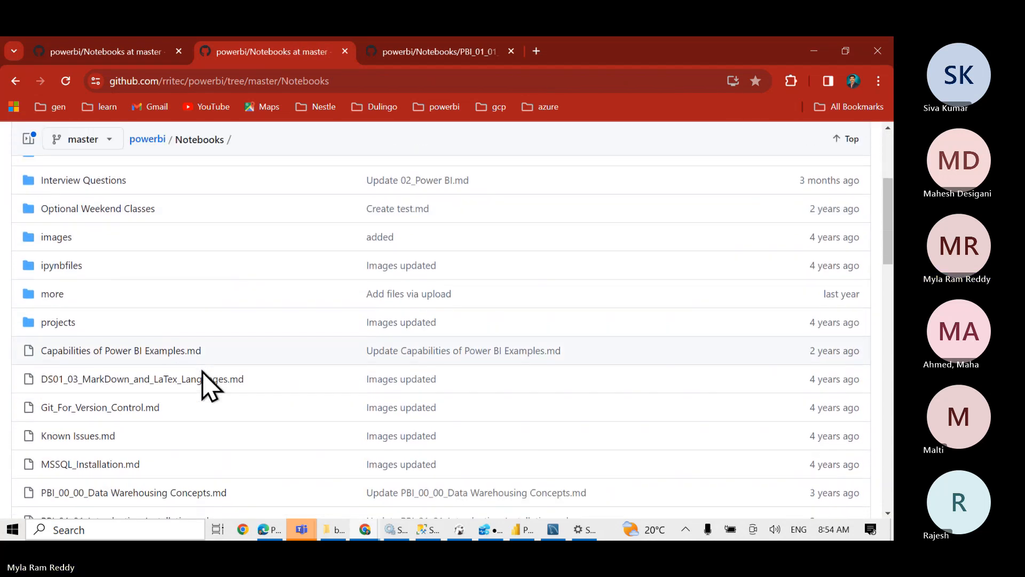
pyautogui.scroll(-5, 210, 384)
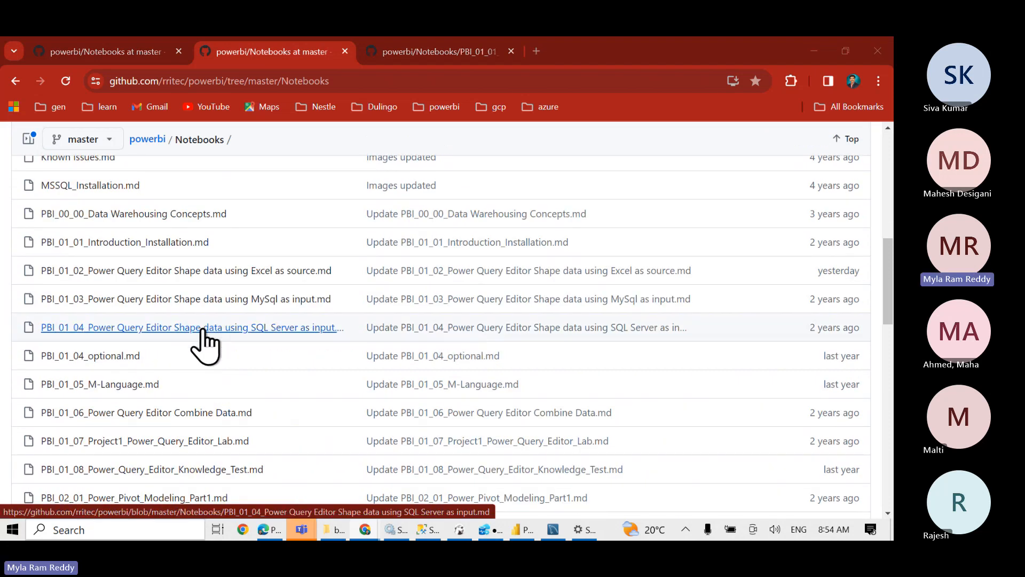
# Step: Switch to the Cloud Data Engineering meeting in Microsoft Teams and stop the recording
pyautogui.hotkey('alt', 'Tab')
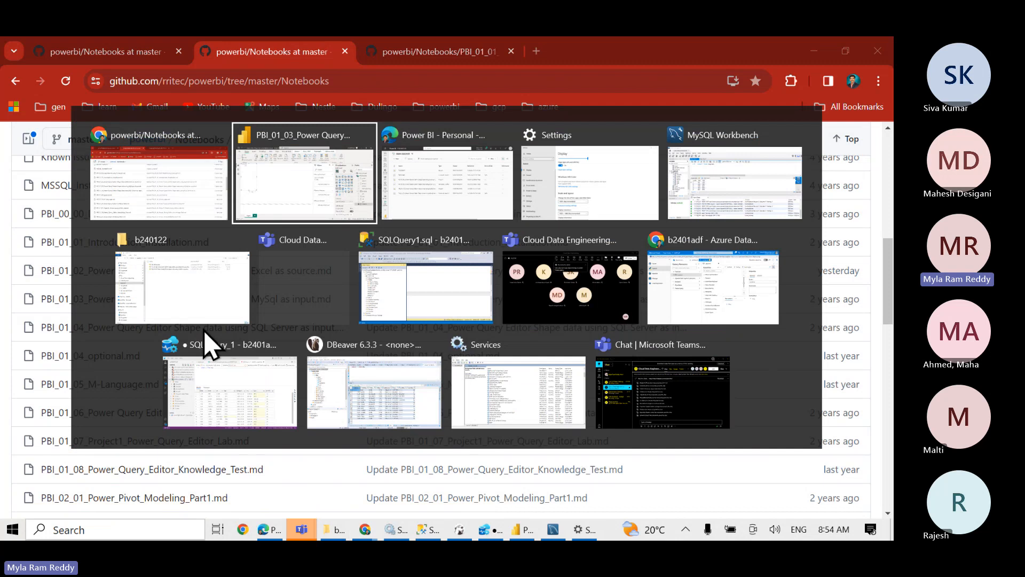
pyautogui.hotkey('alt', 'Tab')
pyautogui.hotkey('alt', 'Tab')
pyautogui.hotkey('alt', 'Tab')
pyautogui.hotkey('alt', 'Tab')
pyautogui.hotkey('alt', 'Tab')
pyautogui.hotkey('alt', 'Tab')
pyautogui.hotkey('alt', 'Tab')
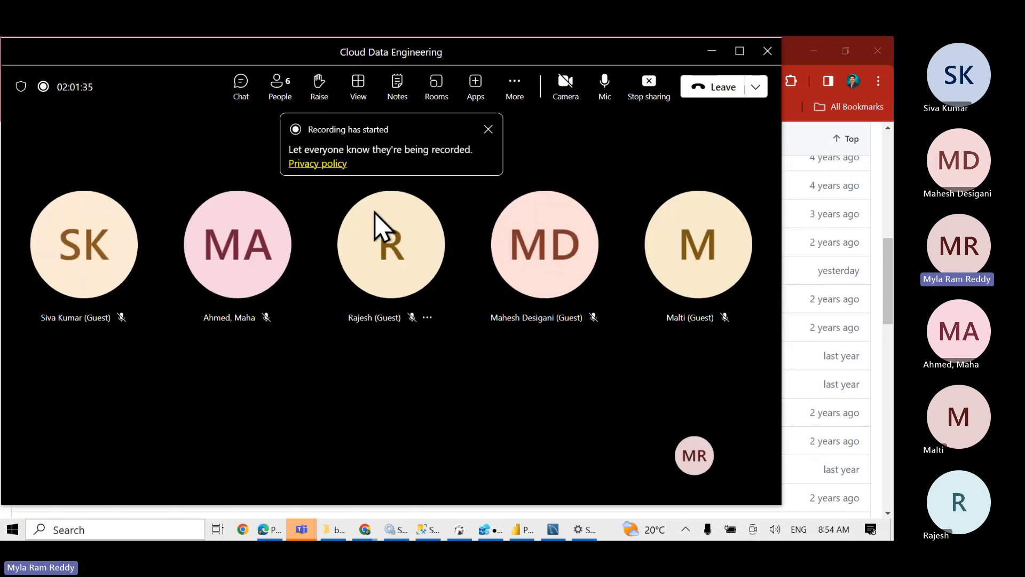
pyautogui.click(515, 90)
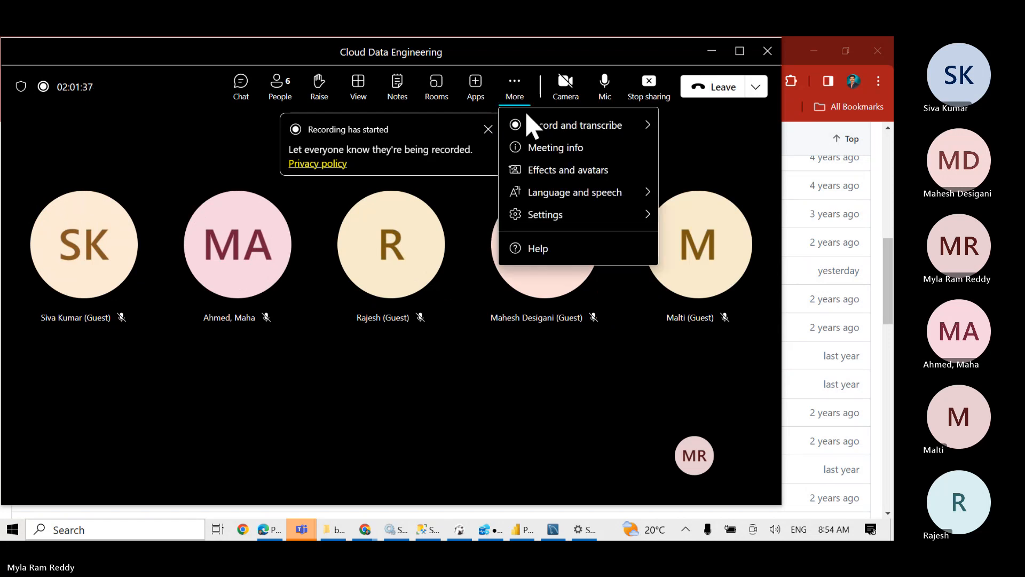
pyautogui.moveTo(530, 133)
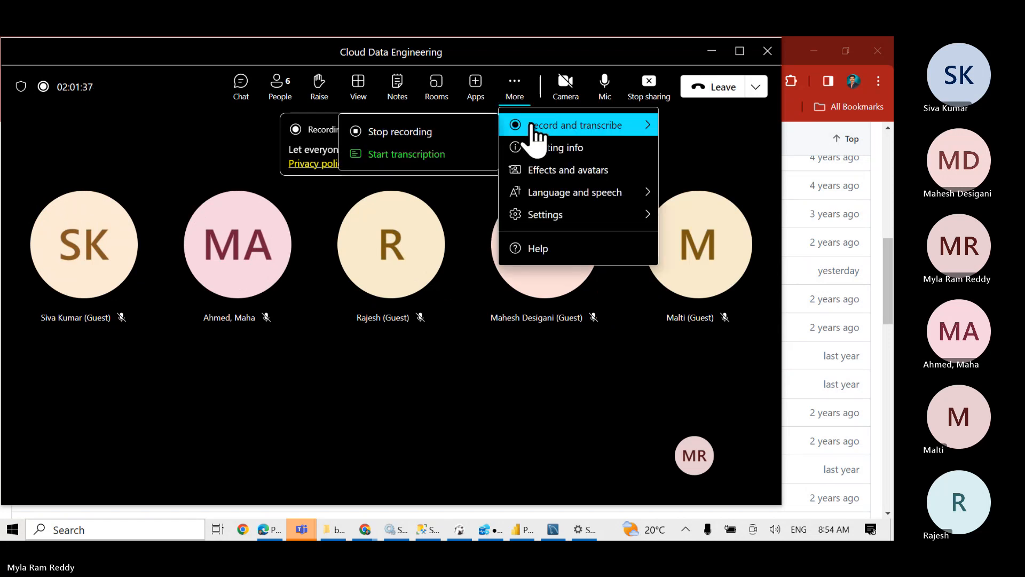
pyautogui.click(418, 134)
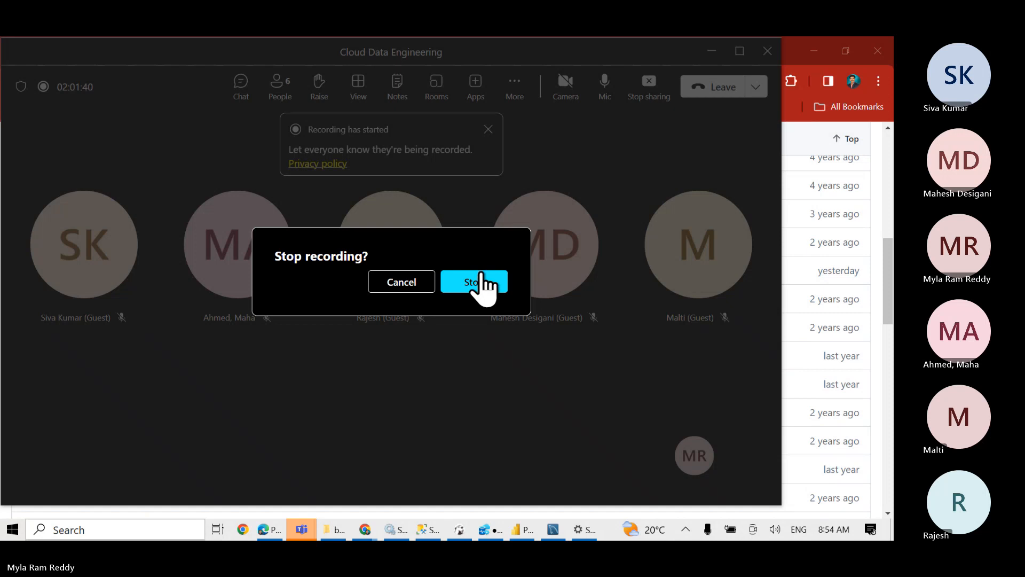